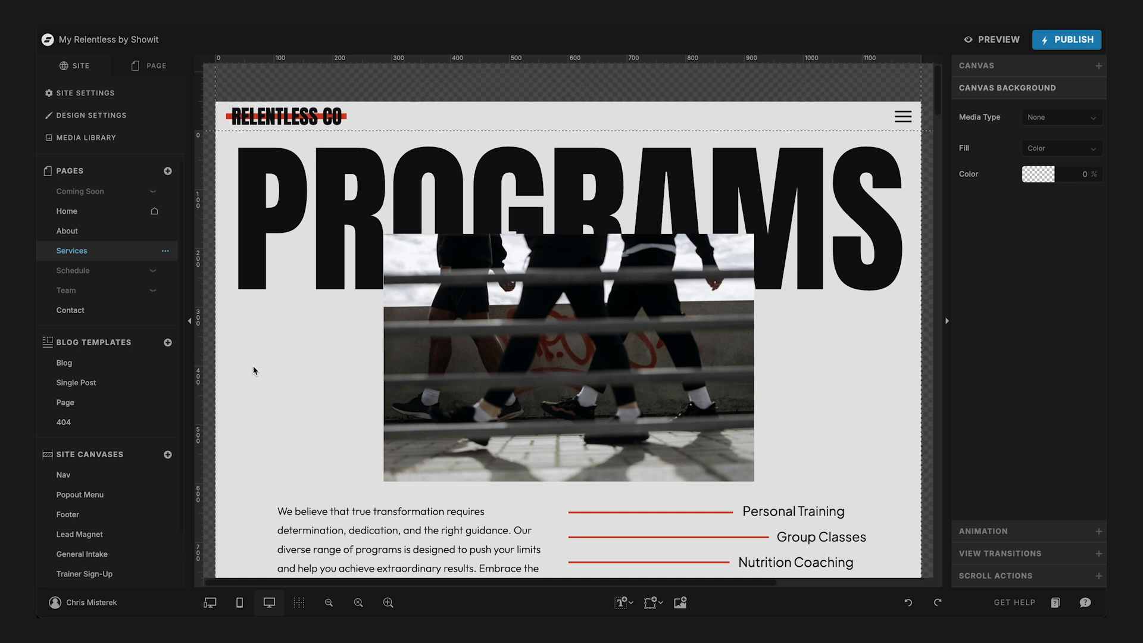
- Replace the large PROGRAMS title at the top of the Services page with SERVICES
left_click(293, 251)
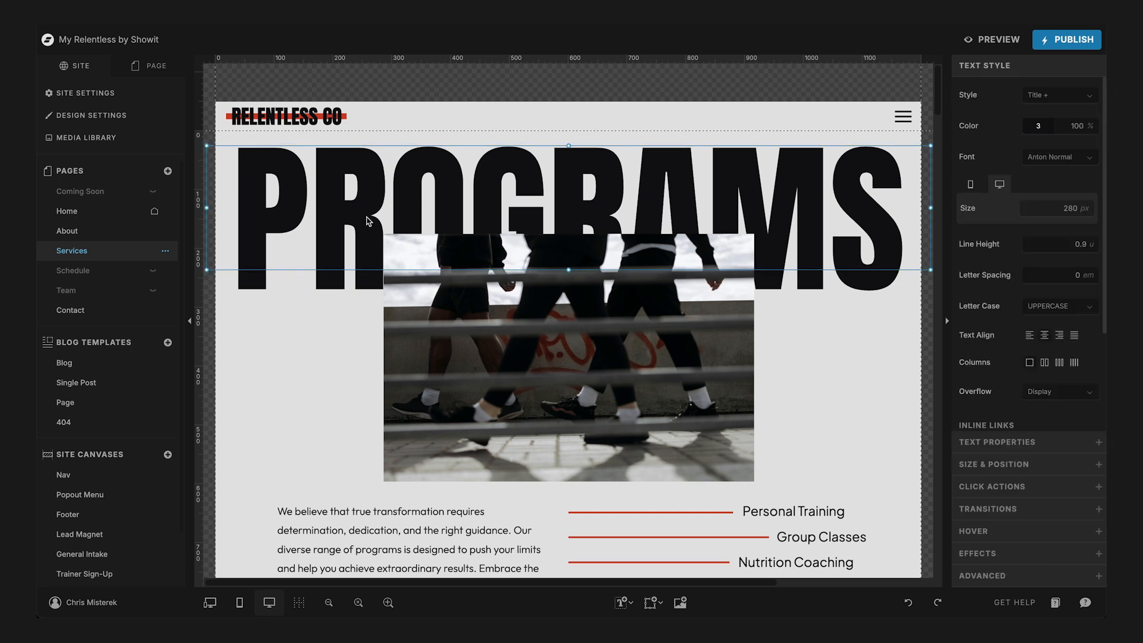
double_click(366, 216)
type("SERVICES")
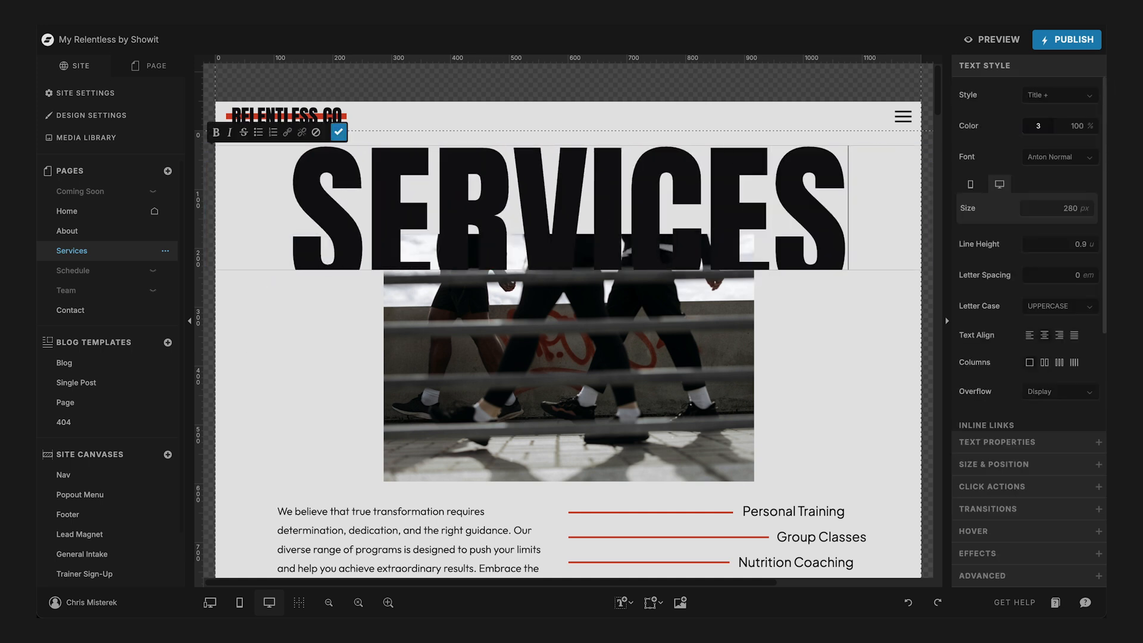
key("Escape")
left_click(328, 361)
scroll(327, 360, "down", 3)
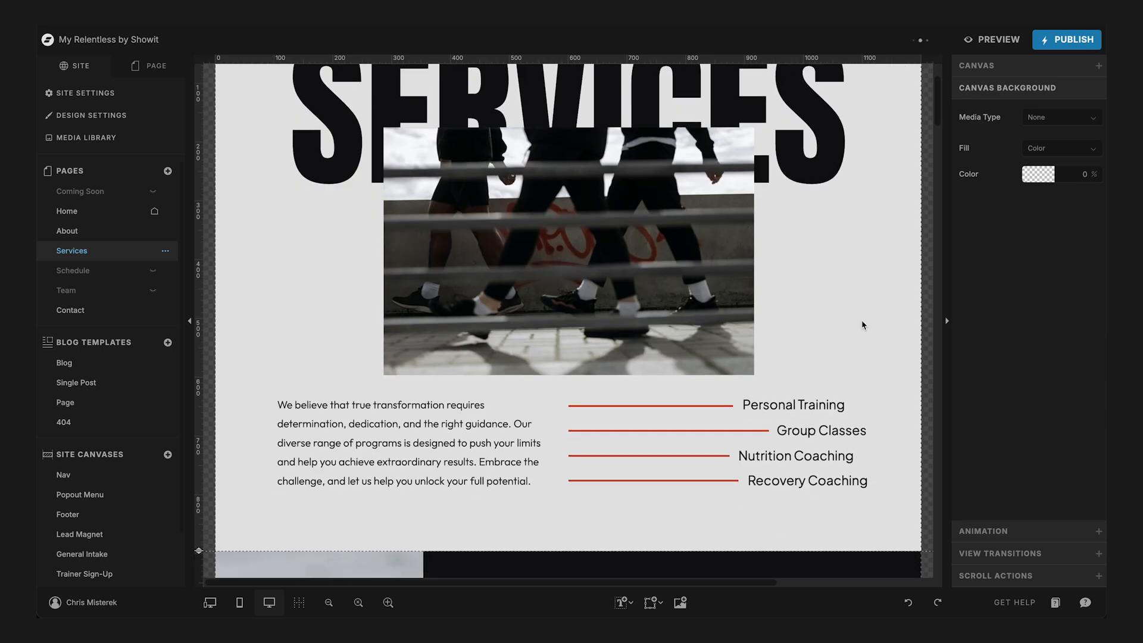
left_click(817, 406)
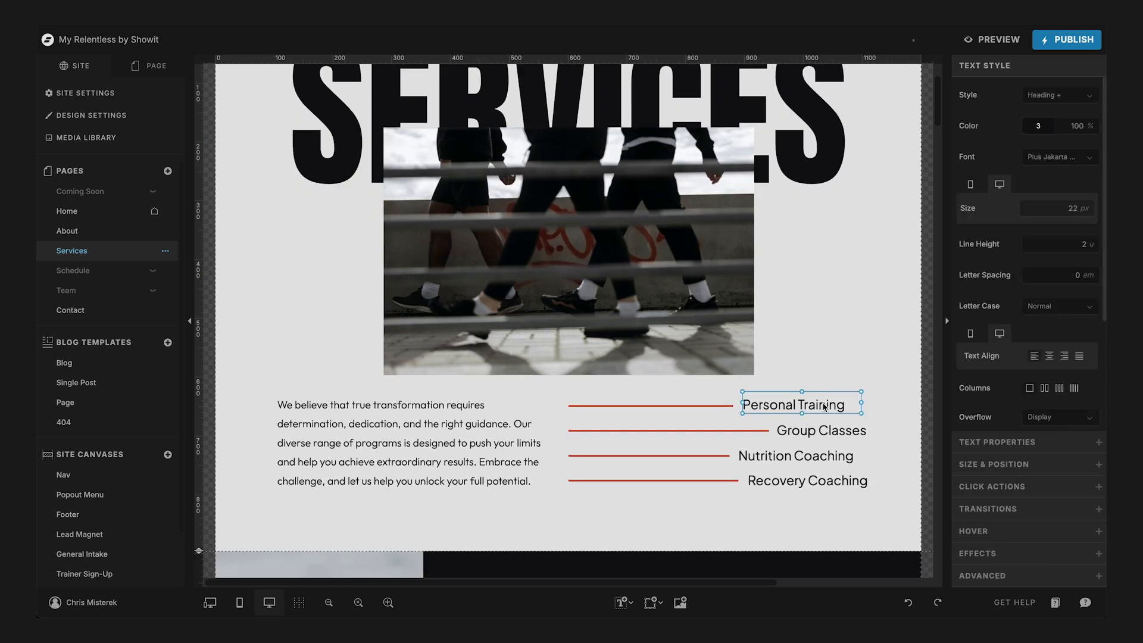
double_click(822, 403)
key("Escape")
scroll(897, 300, "down", 5)
scroll(901, 352, "up", 3)
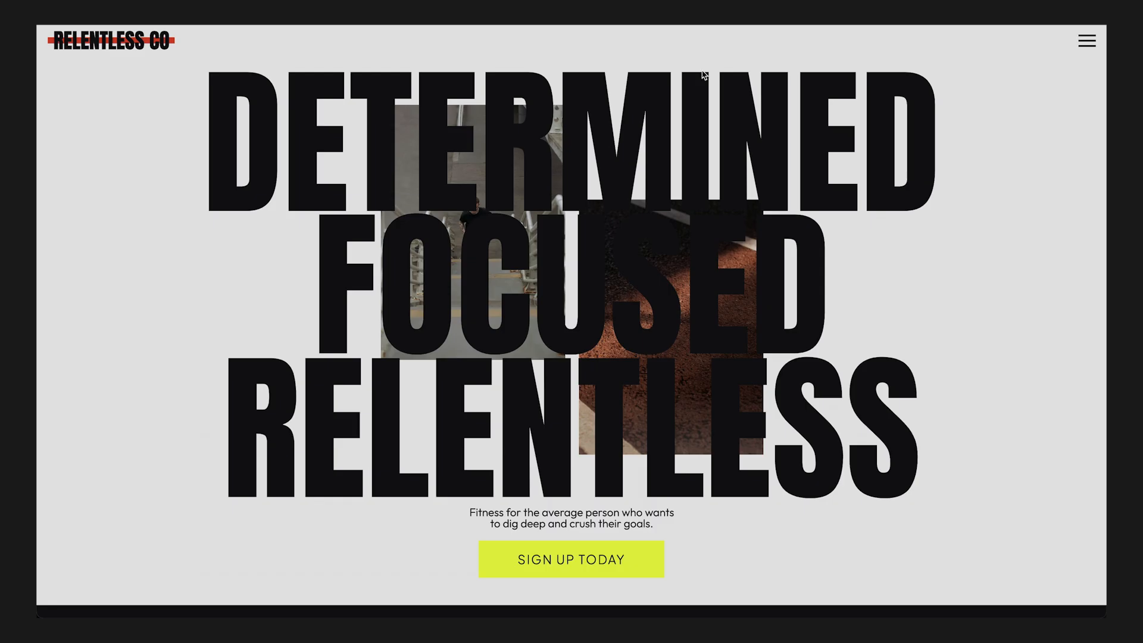
- In the live site preview, go to the Programs page through the site navigation and follow its Group Classes link
left_click(1087, 43)
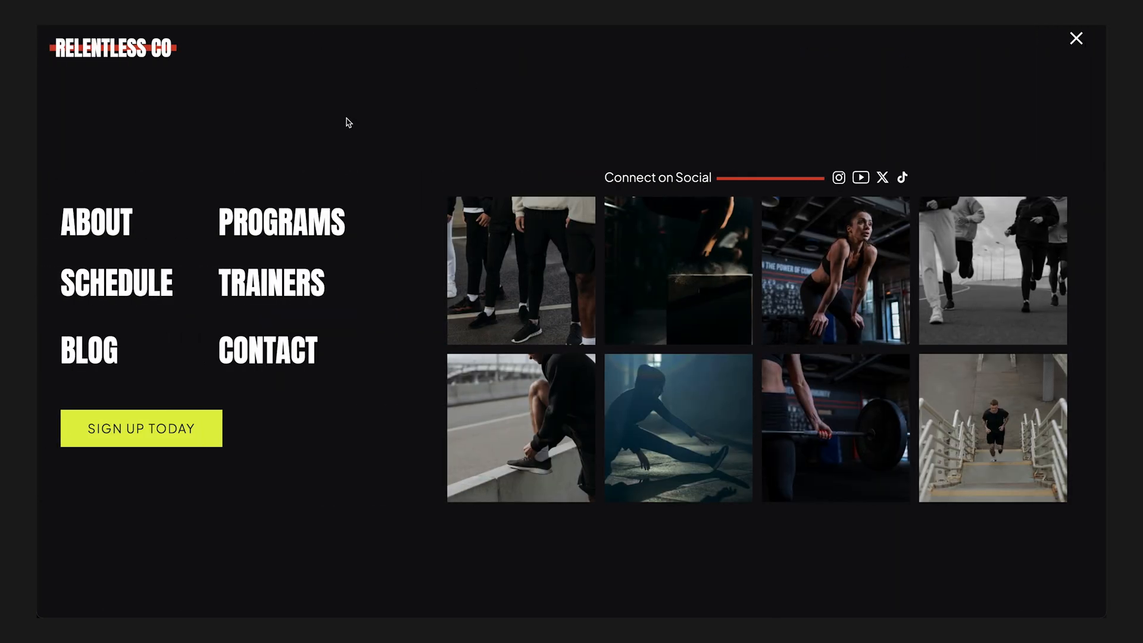
left_click(272, 224)
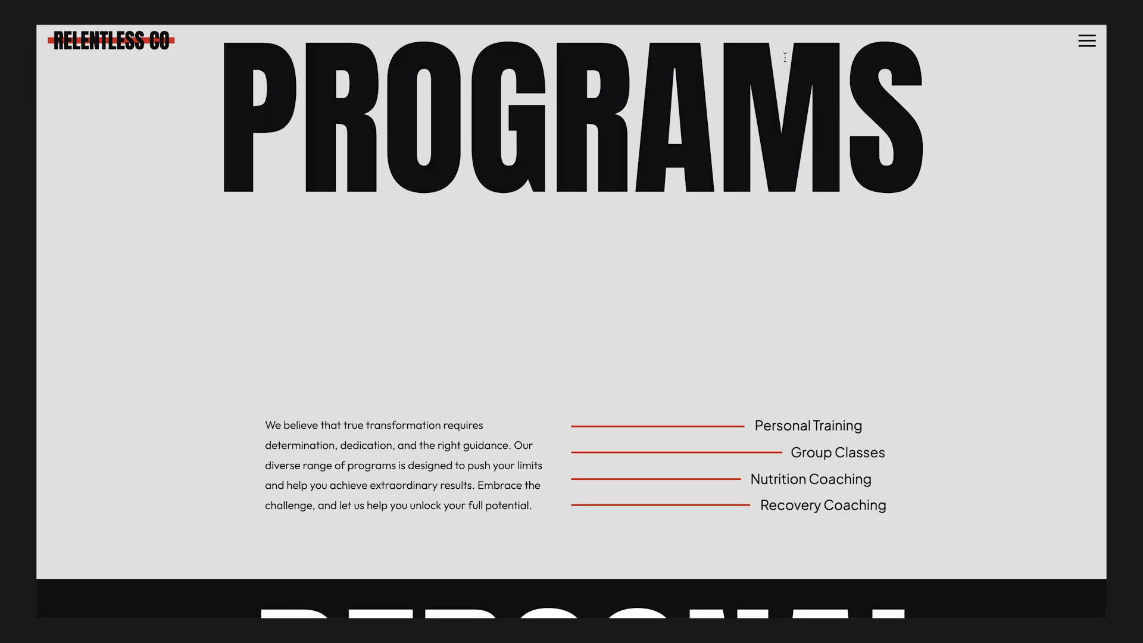
scroll(877, 321, "down", 5)
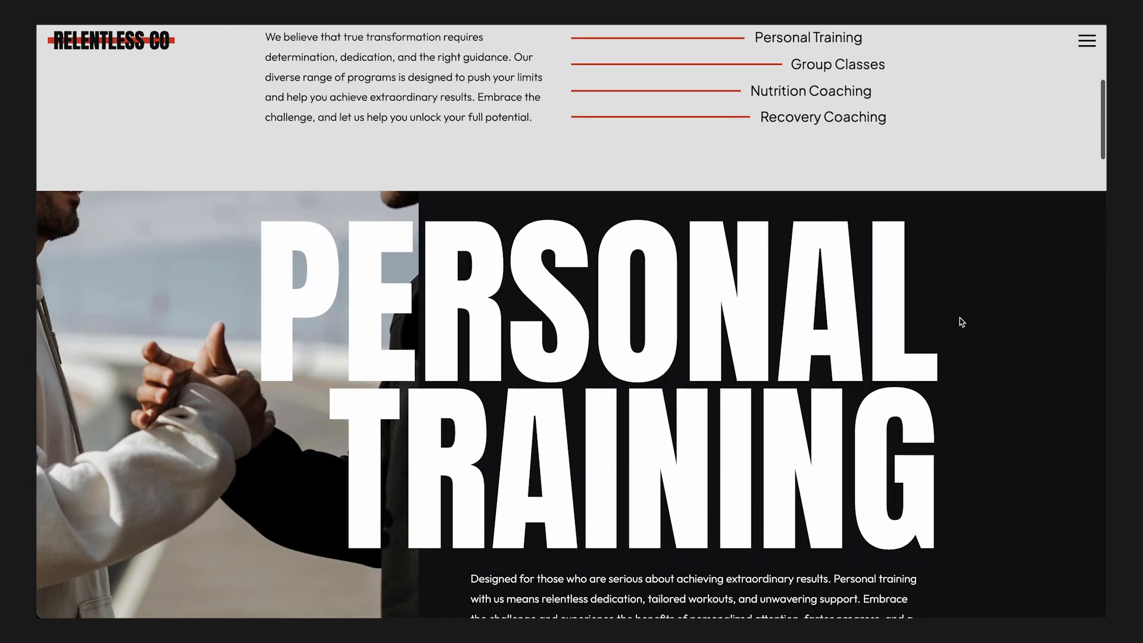
left_click(851, 68)
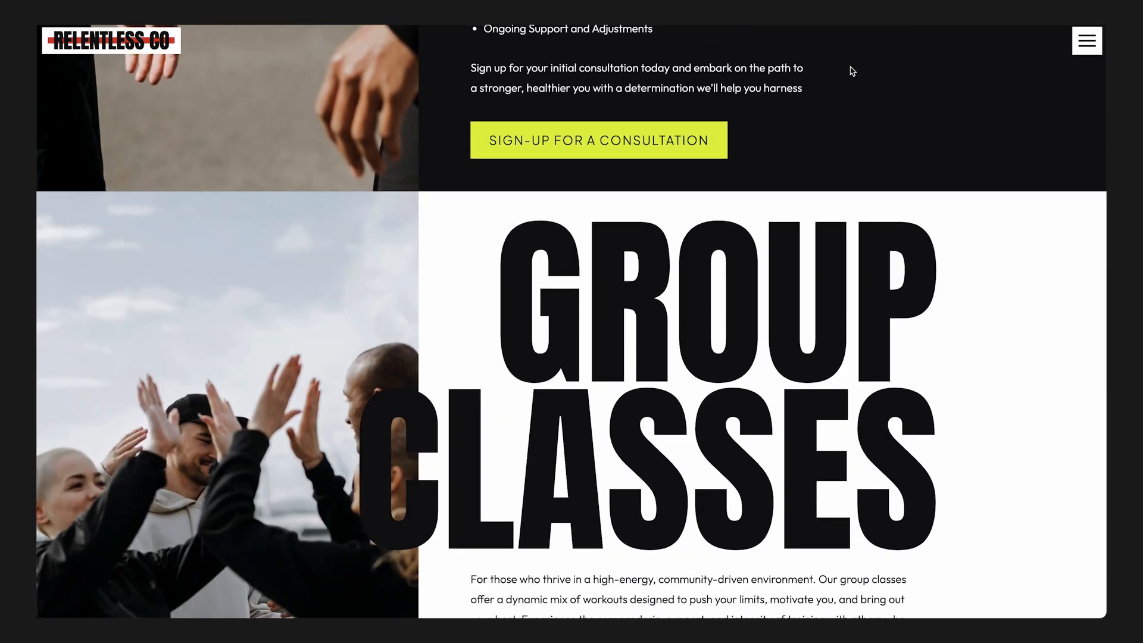
- View the intake form behind the personal training consultation sign-up, close it and return to the list of programs
scroll(853, 71, "up", 14)
scroll(852, 71, "down", 12)
scroll(852, 71, "down", 2)
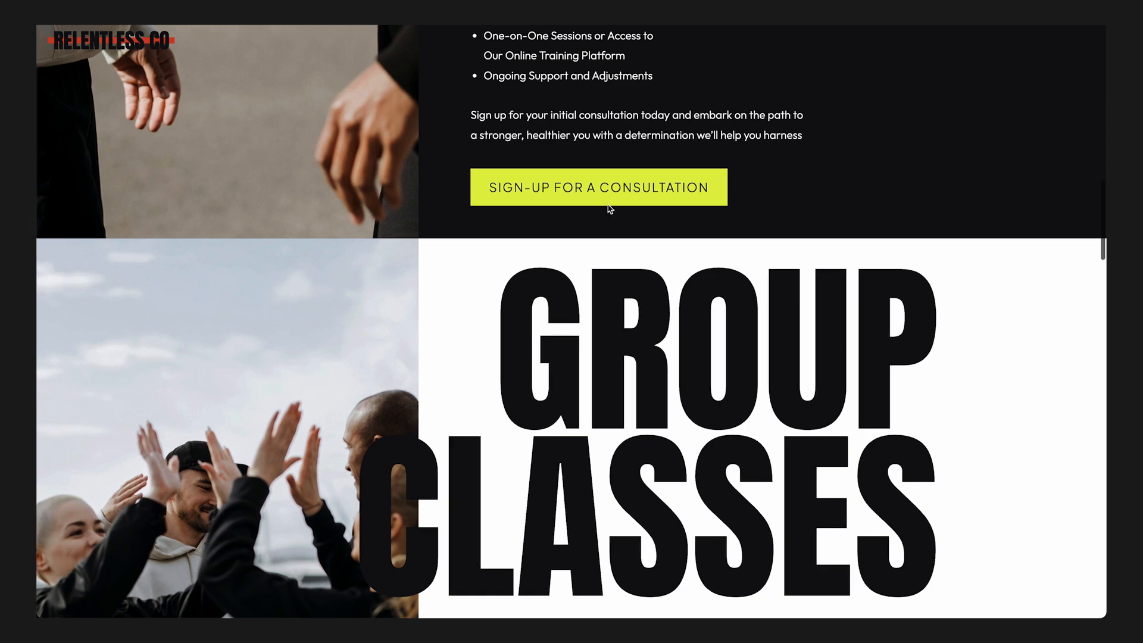
left_click(618, 186)
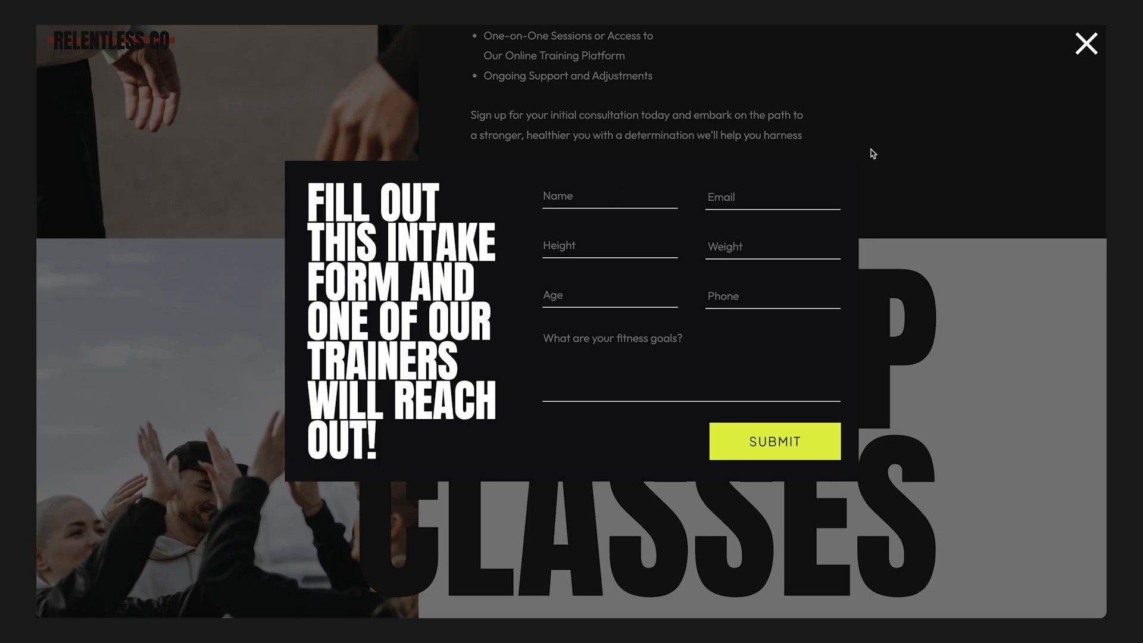
left_click(1086, 44)
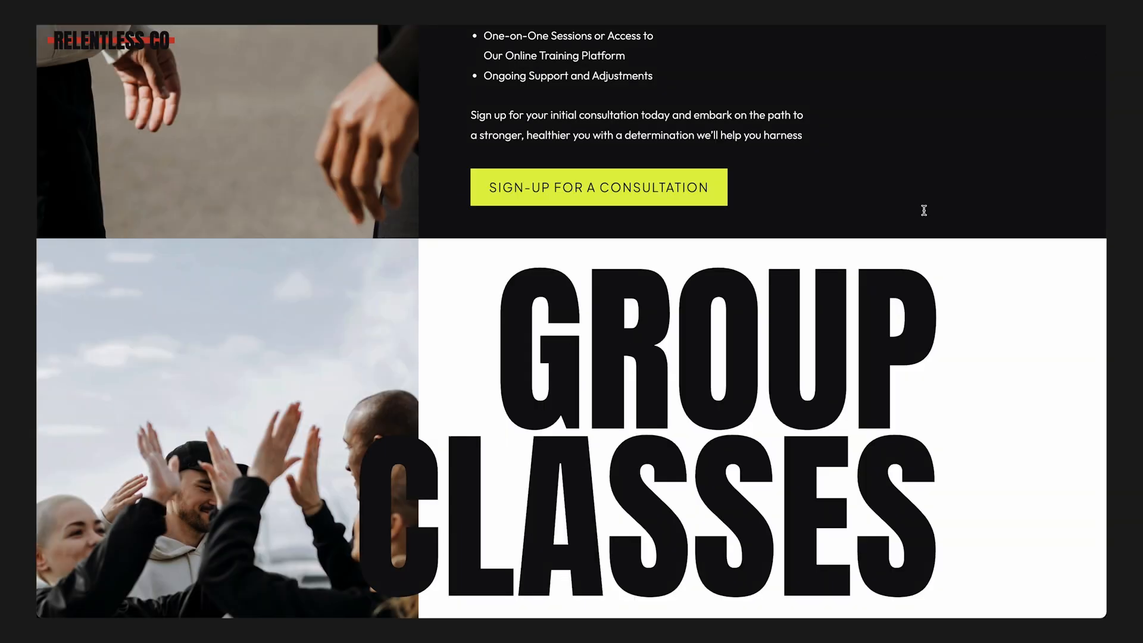
scroll(923, 210, "up", 10)
scroll(923, 210, "down", 3)
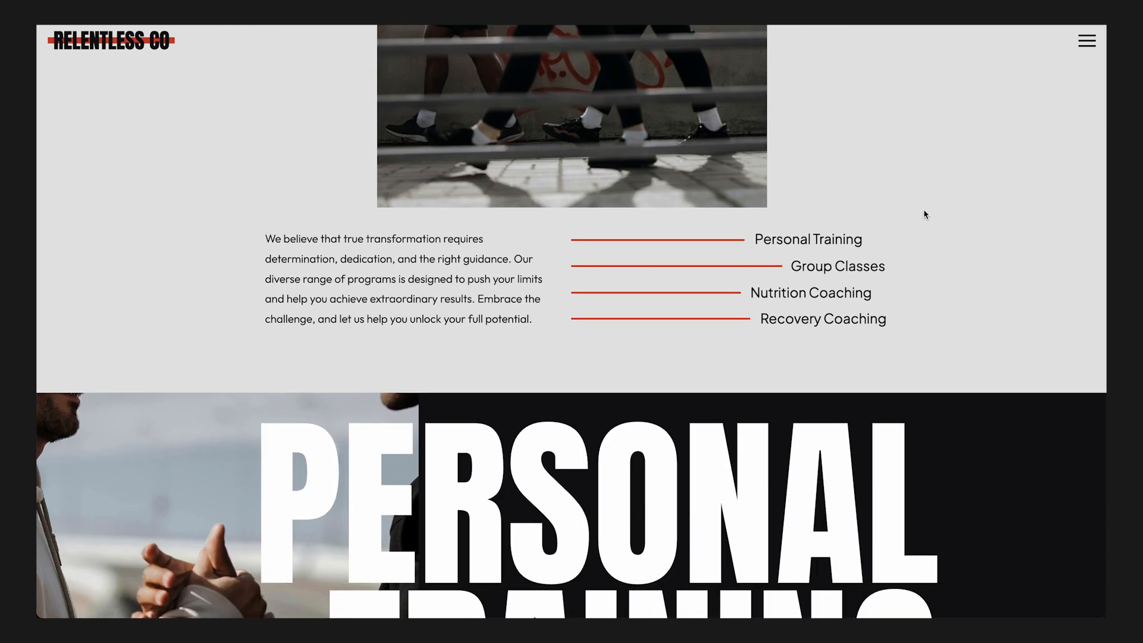
scroll(923, 209, "up", 3)
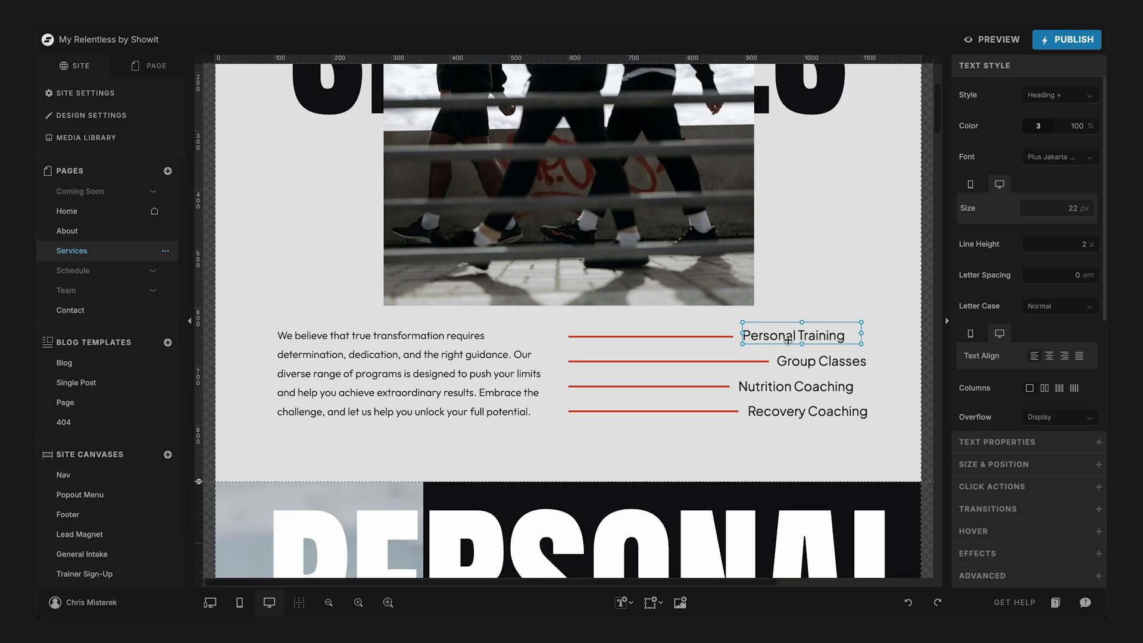
- In the Services page editor, replace the first three service list entries with Web Design, Branding and Messaging
double_click(816, 332)
type("Web Design")
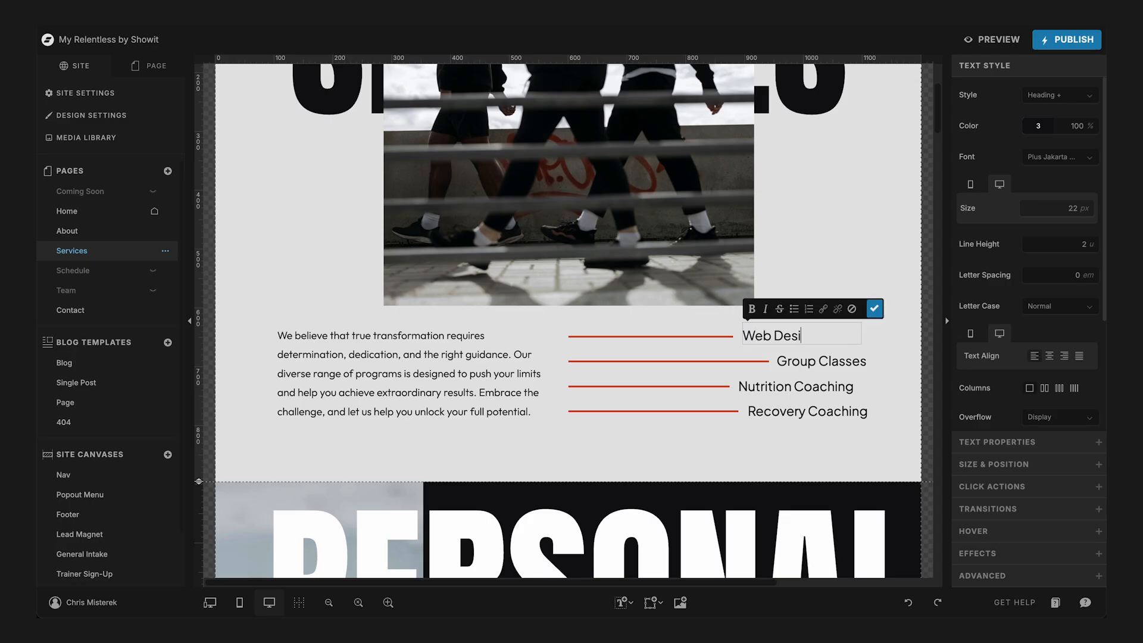
double_click(818, 365)
type("Branding")
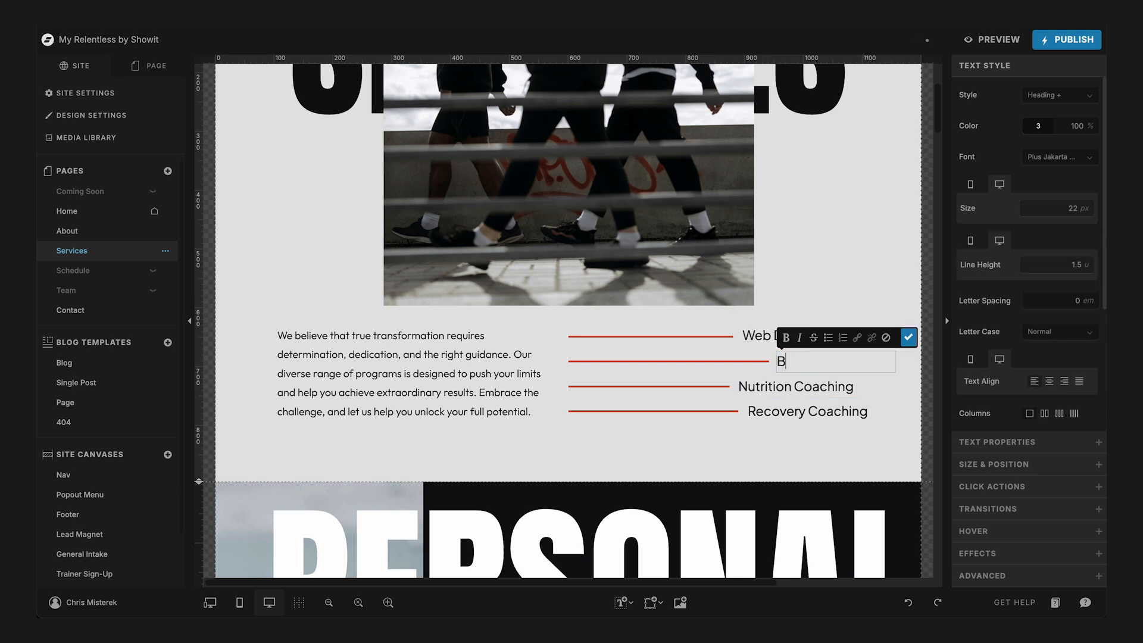
double_click(805, 389)
type("Messaging")
key("Escape")
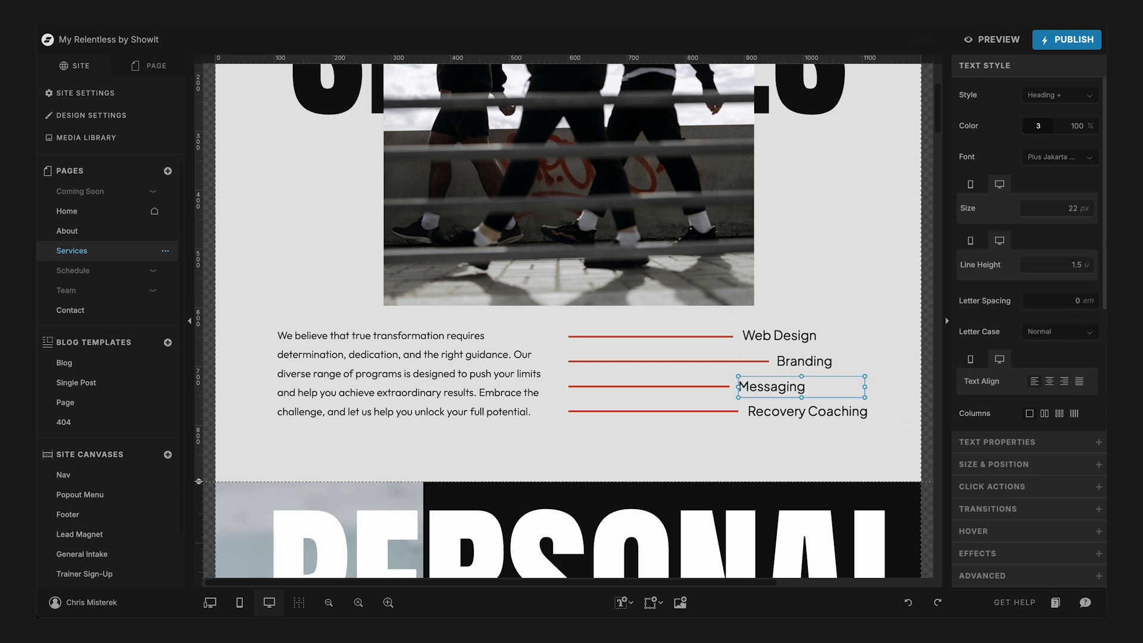
- Delete the Recovery Coaching entry together with its red line from the service list
left_click(849, 454)
left_click_drag(838, 448, 667, 402)
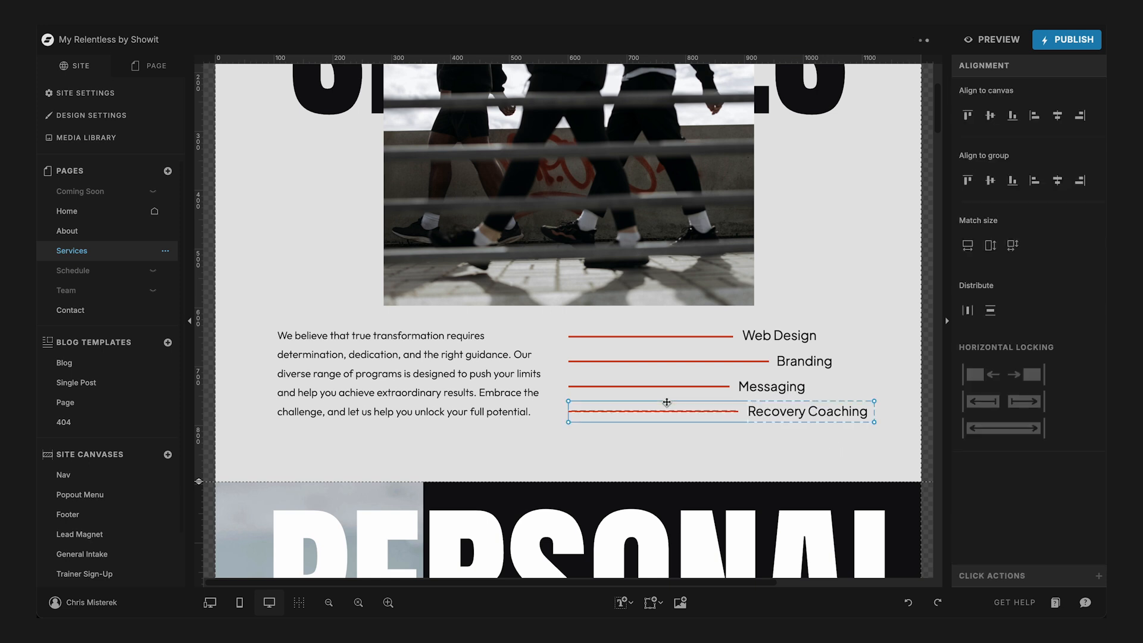
key("Delete")
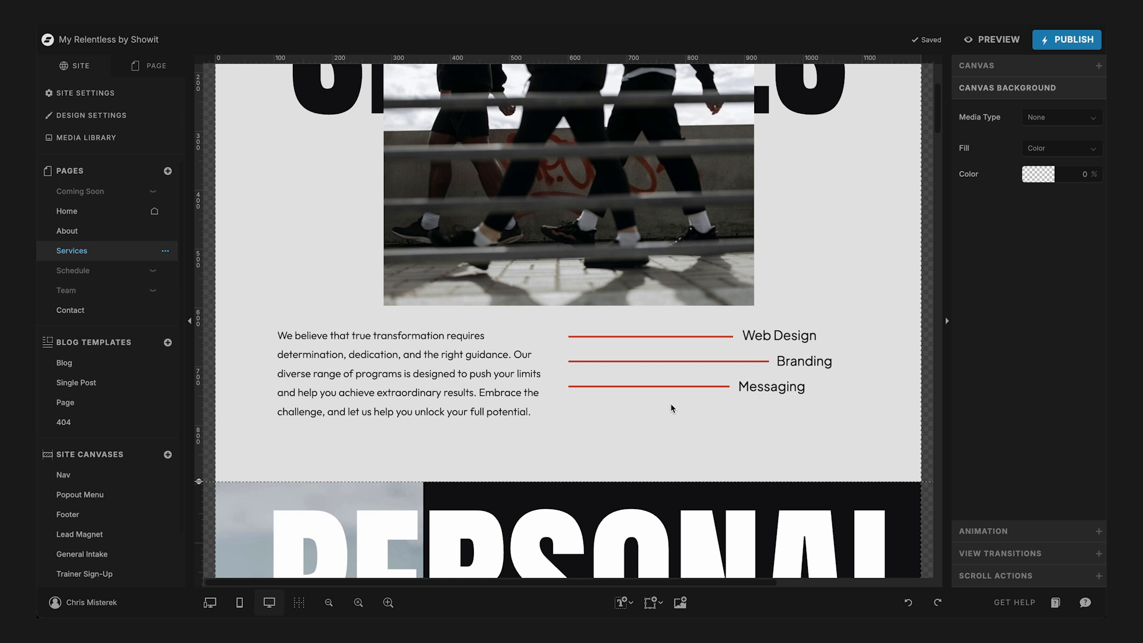
- Move the three remaining service entries and their red lines slightly down beside the intro paragraph
left_click_drag(817, 433, 609, 325)
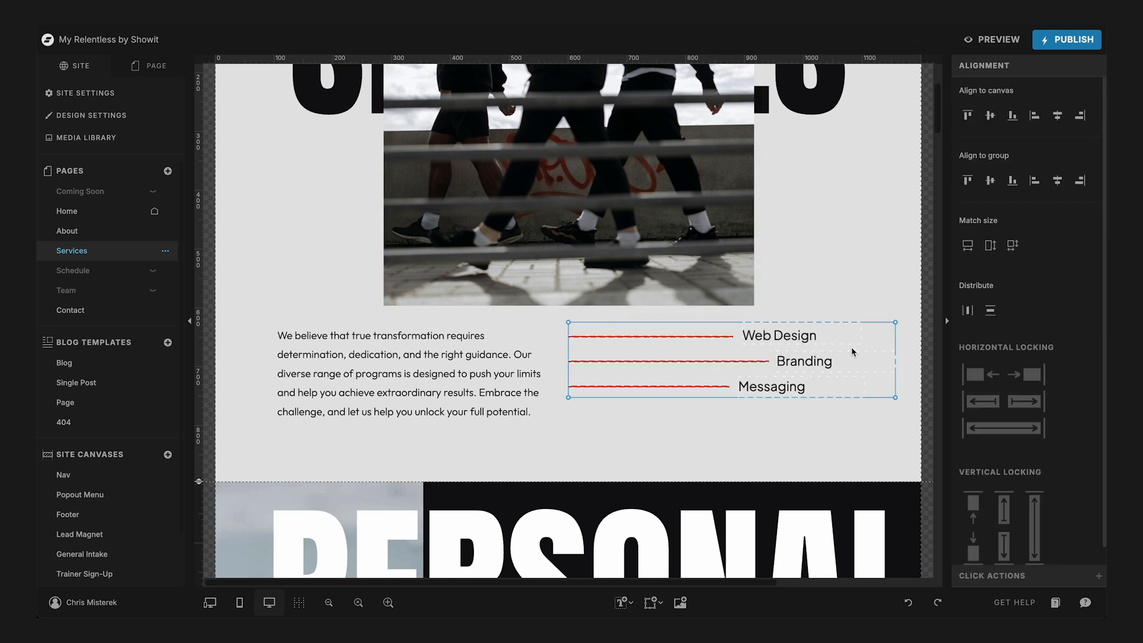
left_click_drag(804, 336, 804, 355)
left_click(767, 443)
left_click_drag(767, 443, 662, 356)
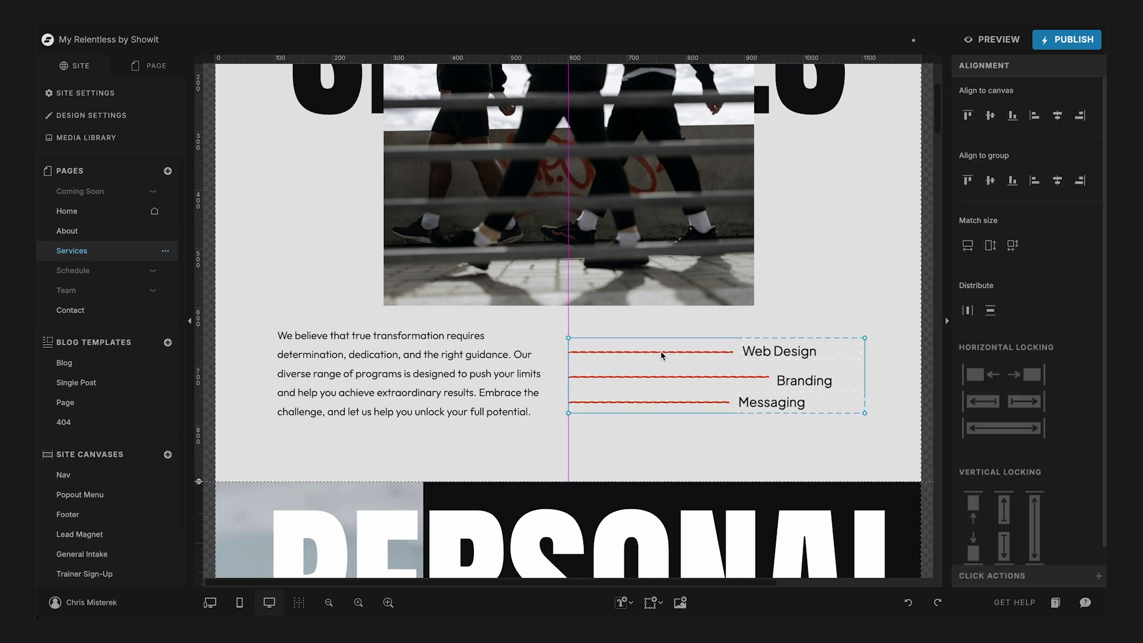
left_click(669, 437)
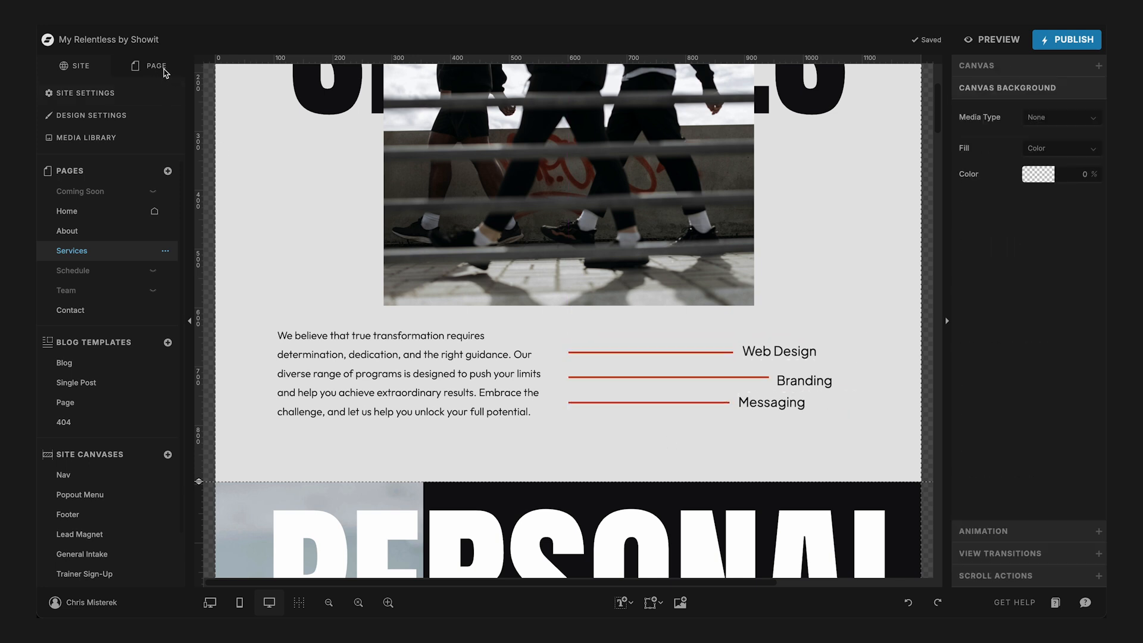
- Delete the Recovery canvas from the Services page
left_click(158, 67)
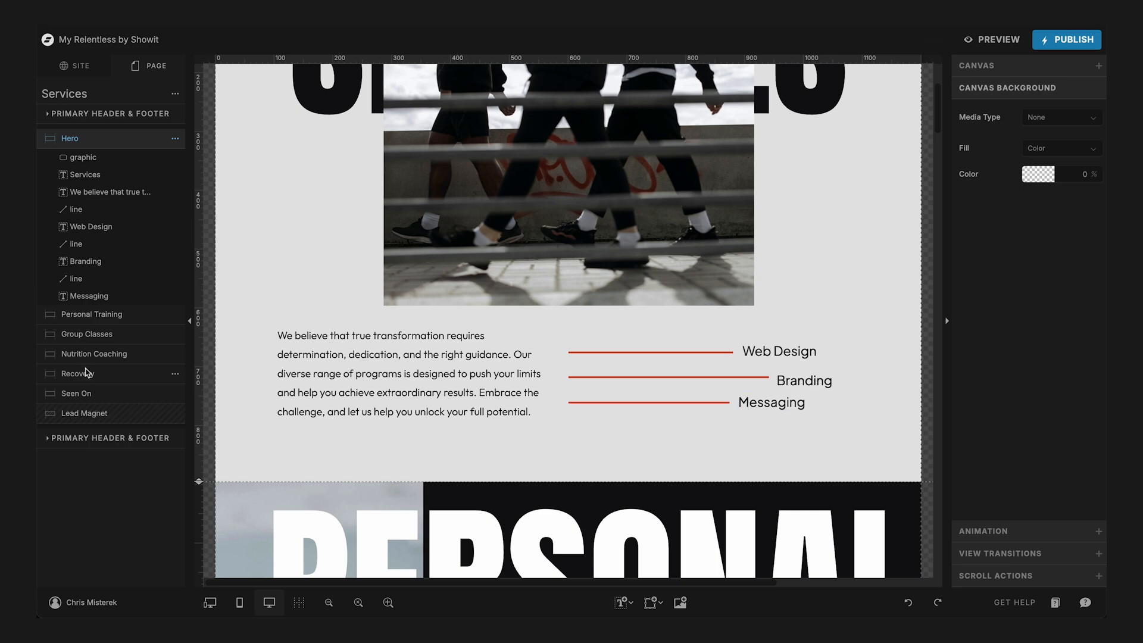
left_click(89, 375)
left_click(175, 218)
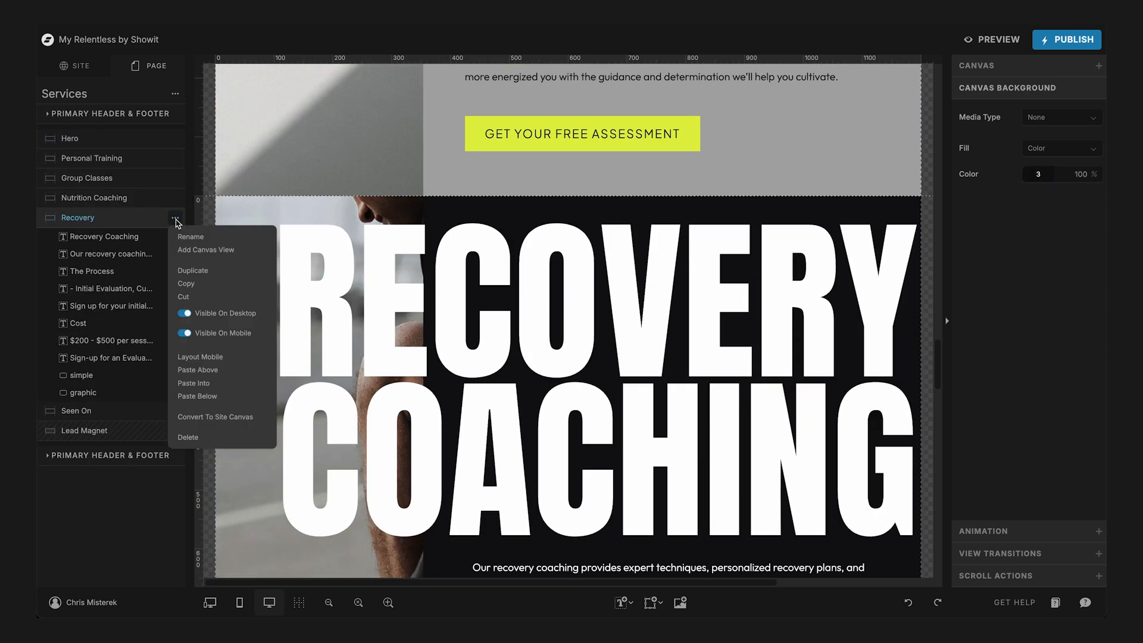
left_click(187, 437)
- Rename the Personal Training canvas as Web Design
scroll(612, 247, "up", 8)
scroll(613, 247, "up", 15)
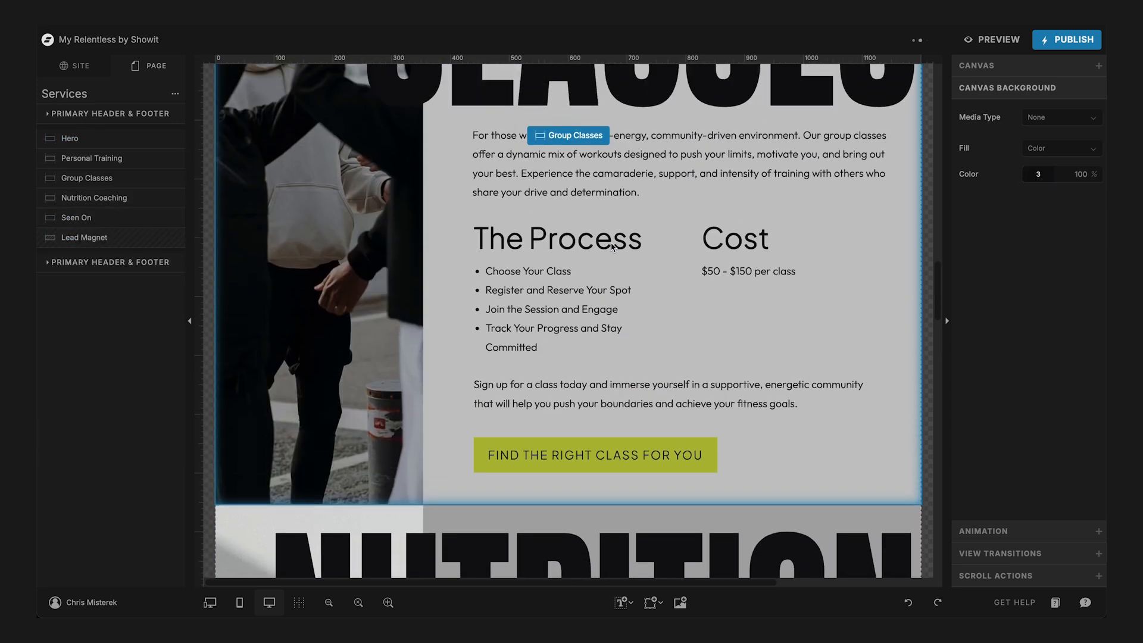
scroll(730, 315, "down", 10)
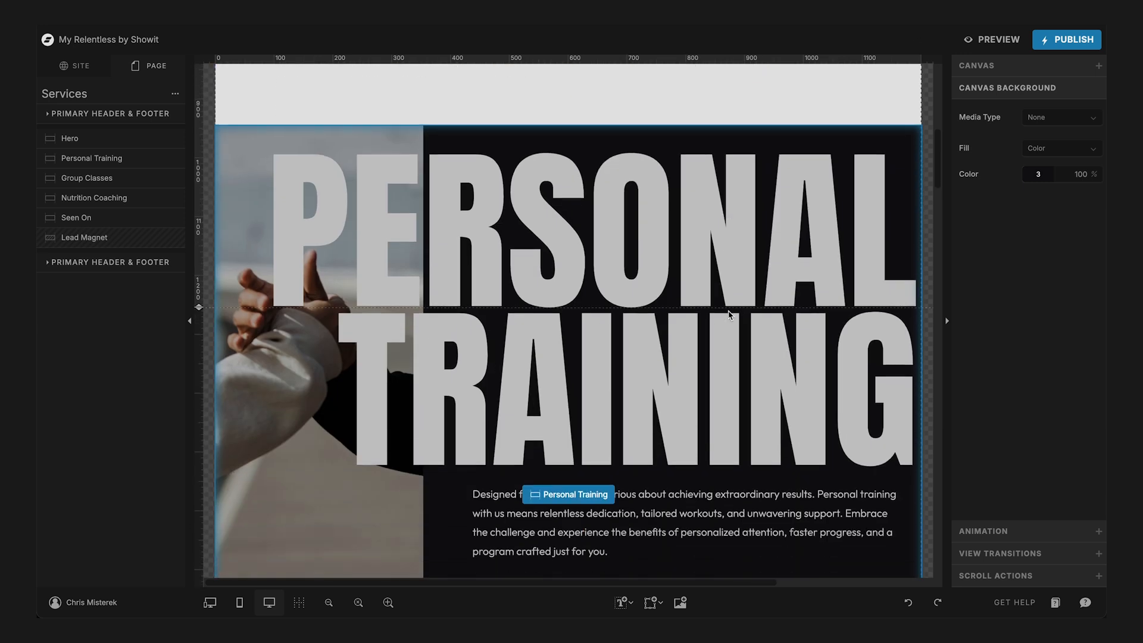
scroll(344, 245, "up", 2)
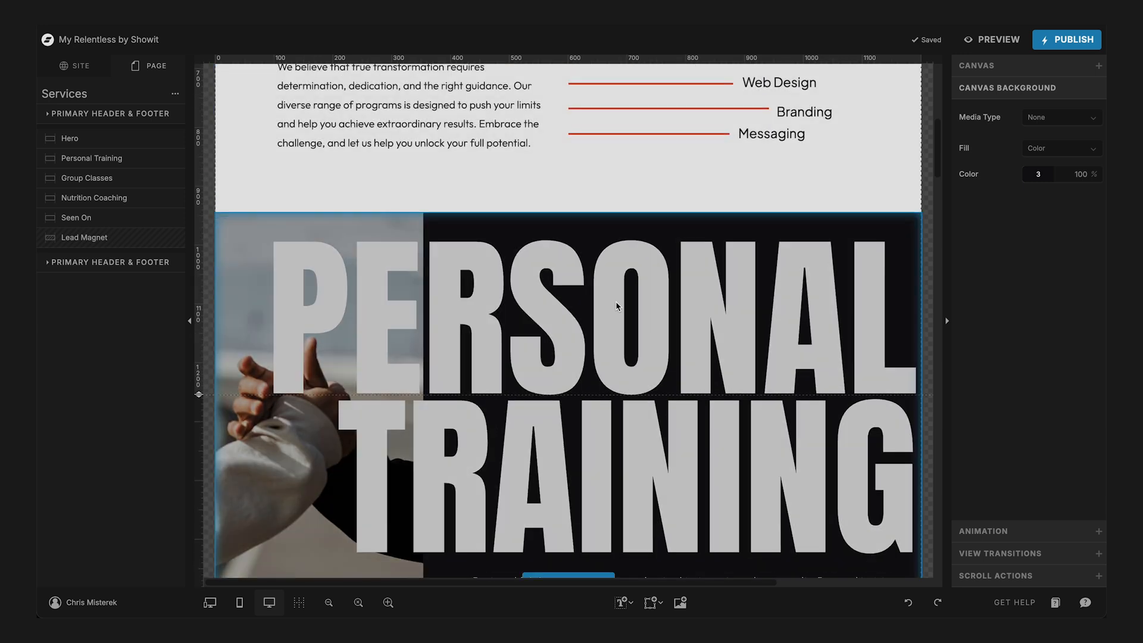
scroll(615, 301, "up", 3)
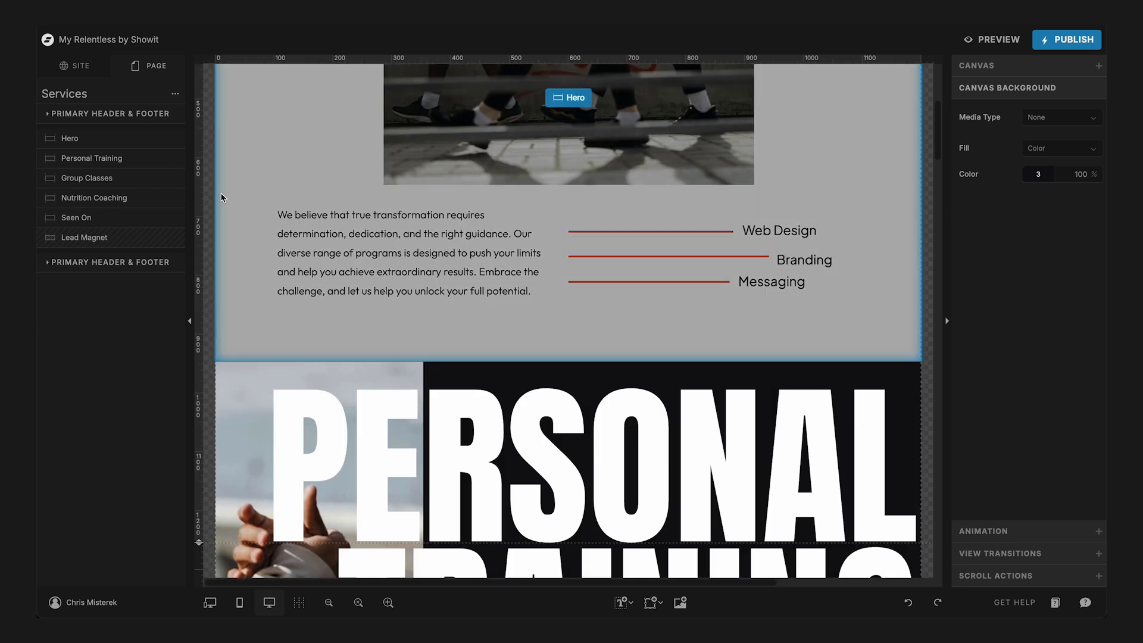
double_click(77, 159)
type("Web Design")
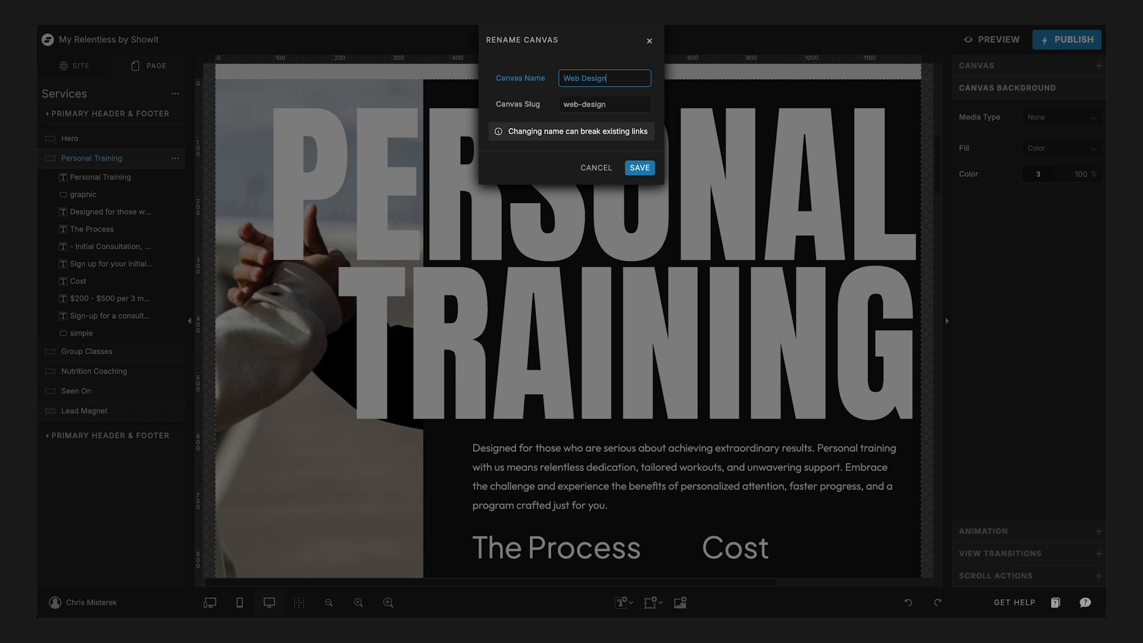
key("Return")
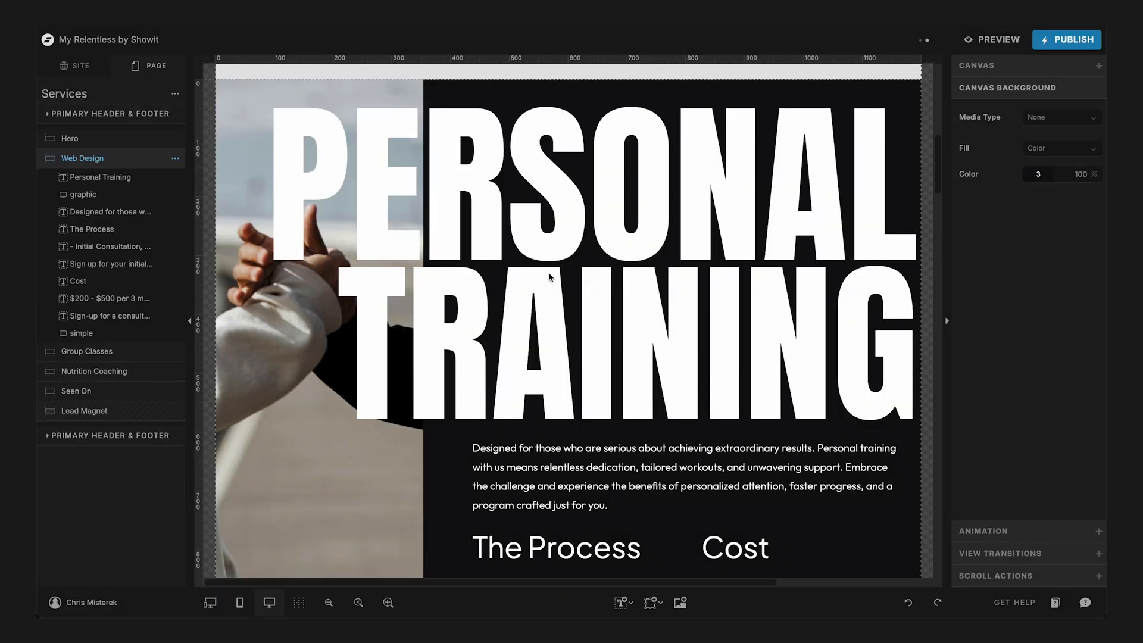
- Rename the Group Classes canvas as Branding
left_click(97, 351)
double_click(98, 354)
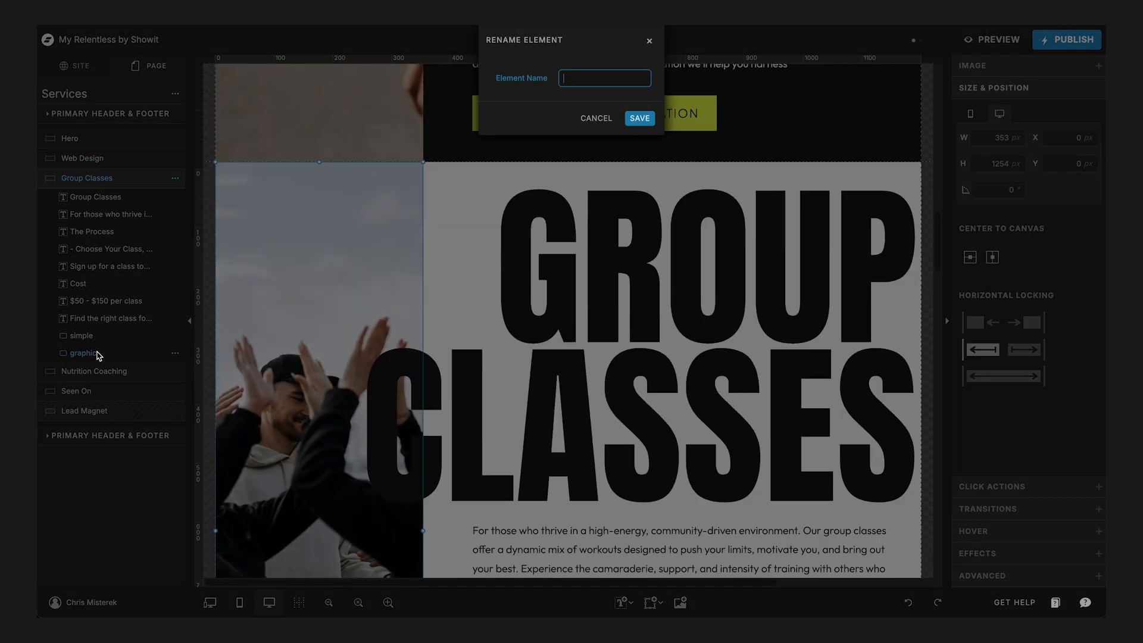
key("Escape")
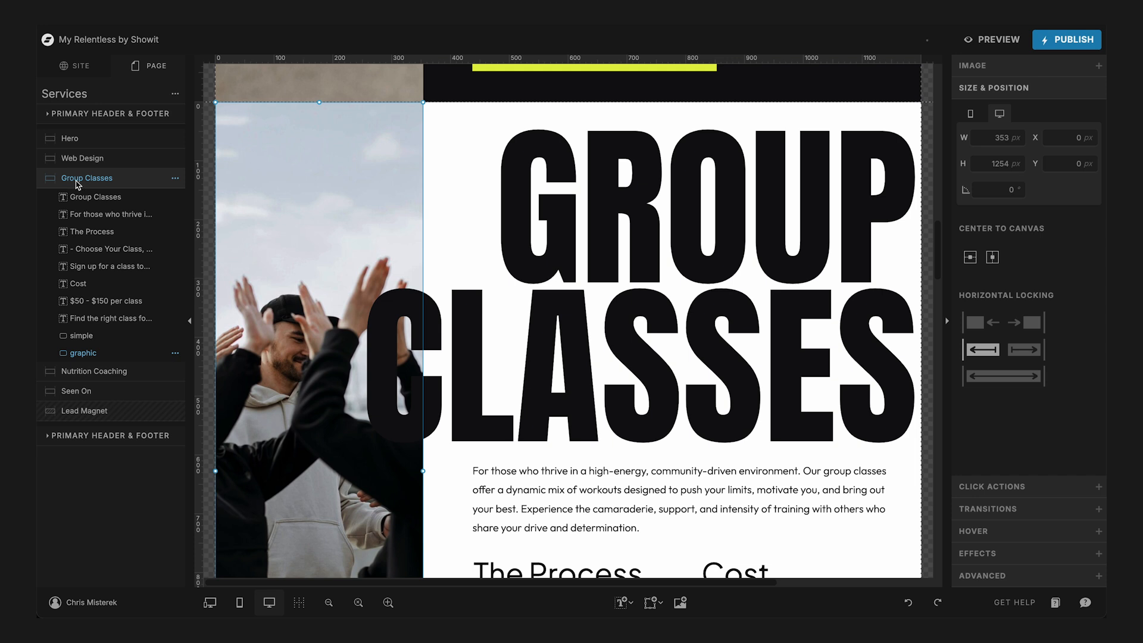
double_click(77, 179)
type("Branding")
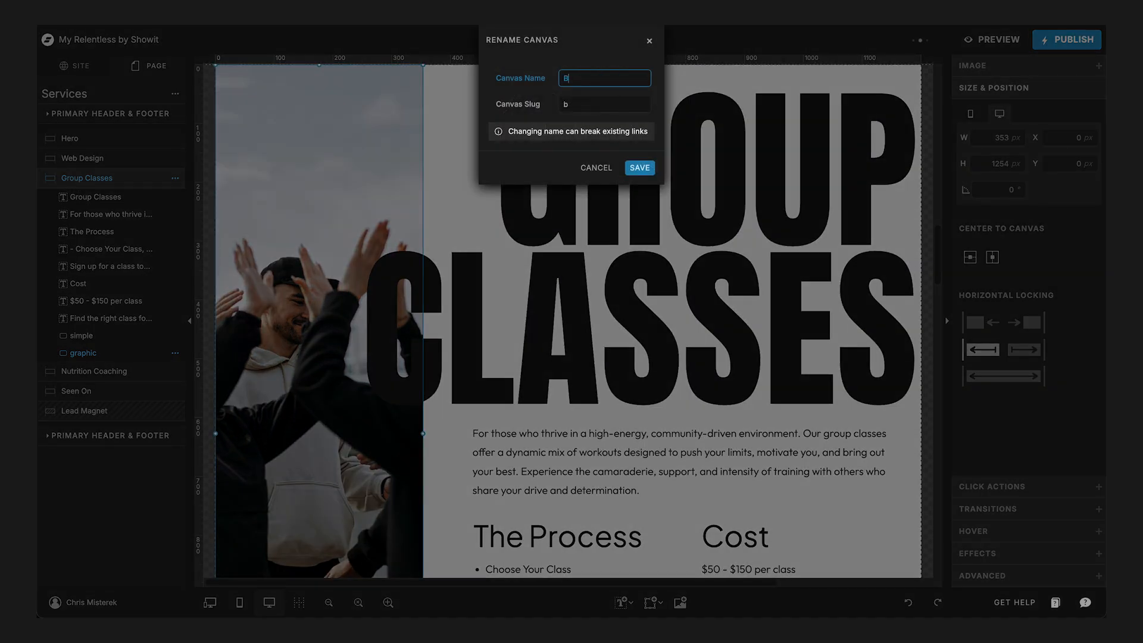
key("Return")
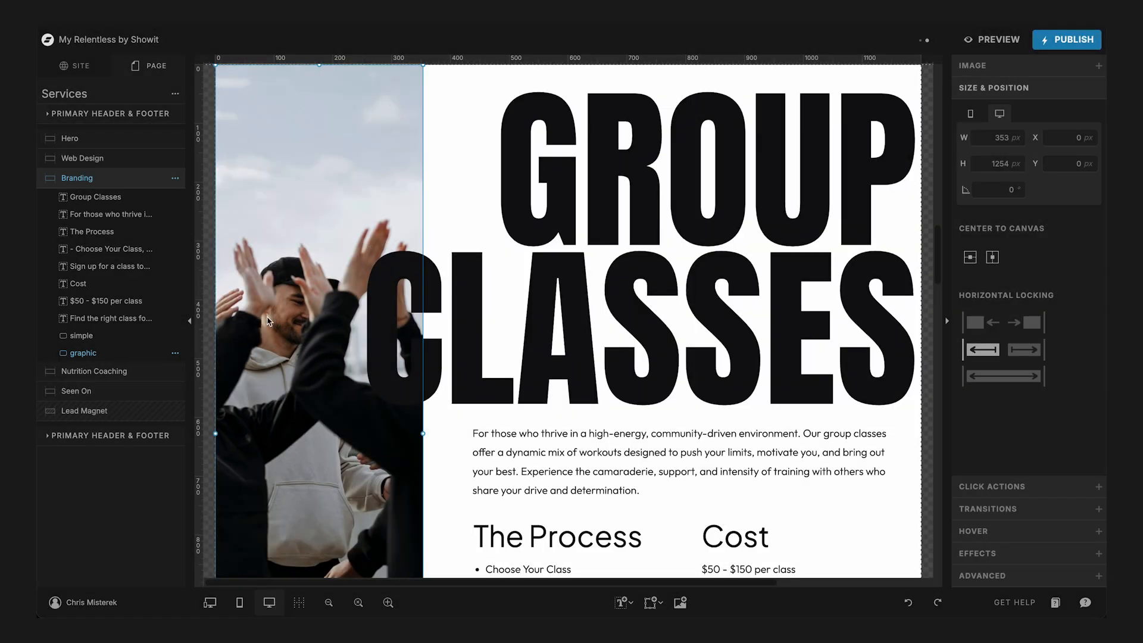
- Rename the Nutrition Coaching canvas as Messaging
left_click(89, 371)
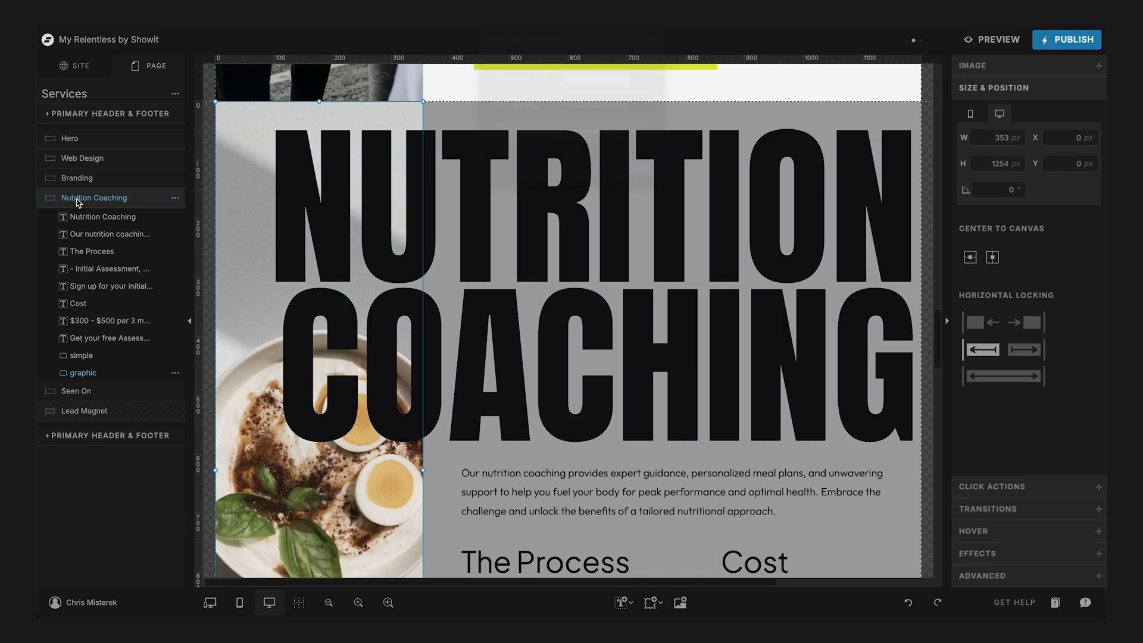
double_click(78, 197)
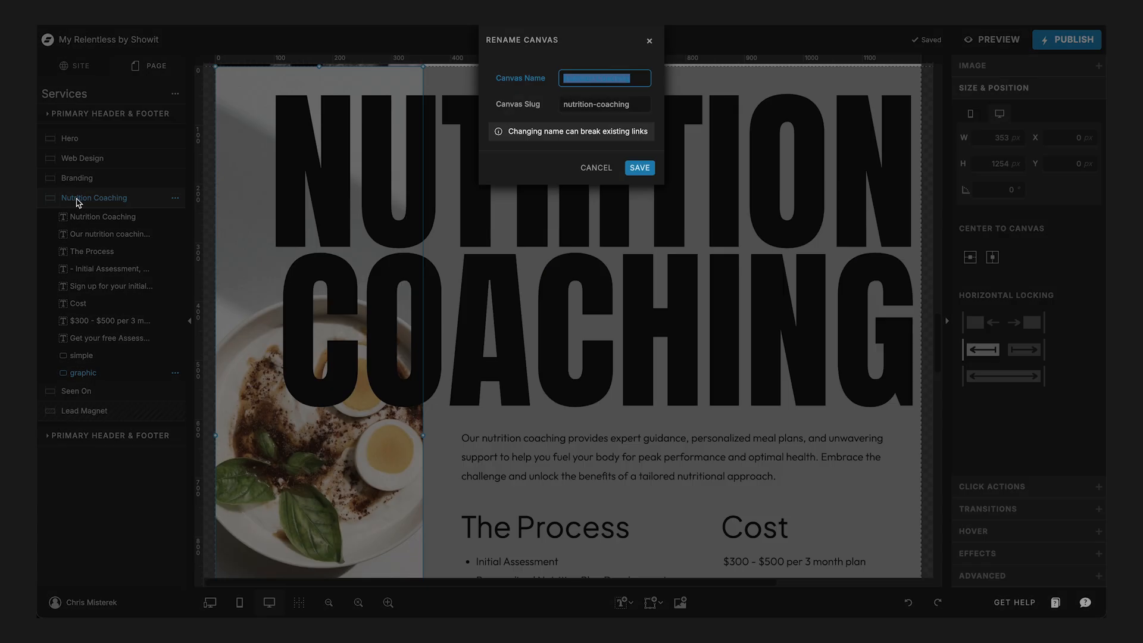
type("Messaging")
key("Return")
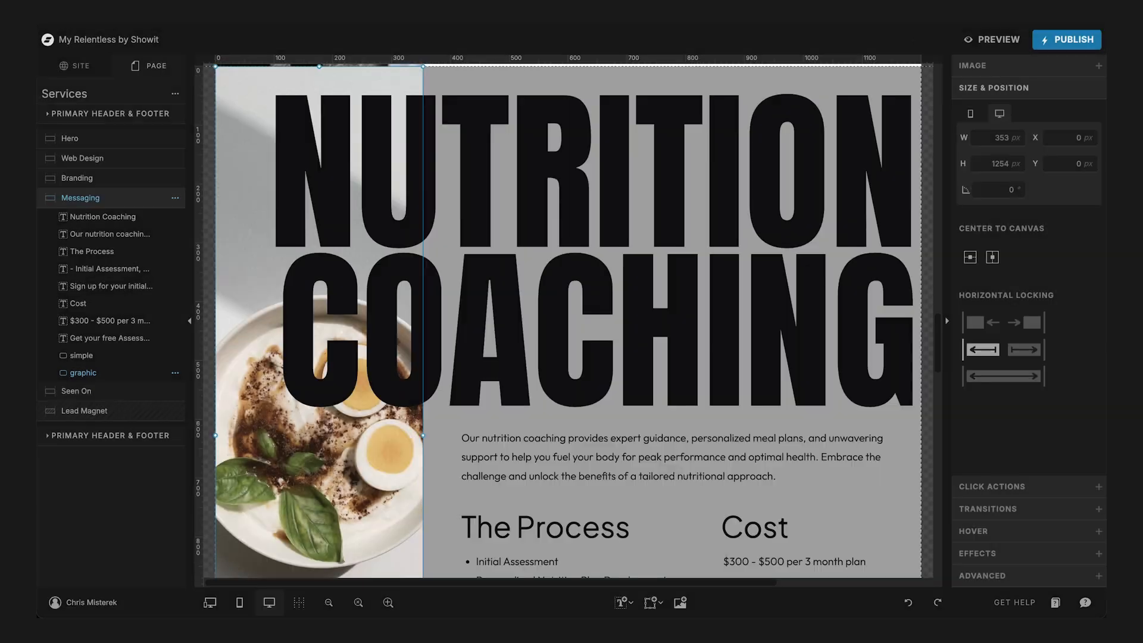
- Replace the Personal Training title in the Web Design canvas with "Web Design"
scroll(633, 169, "up", 15)
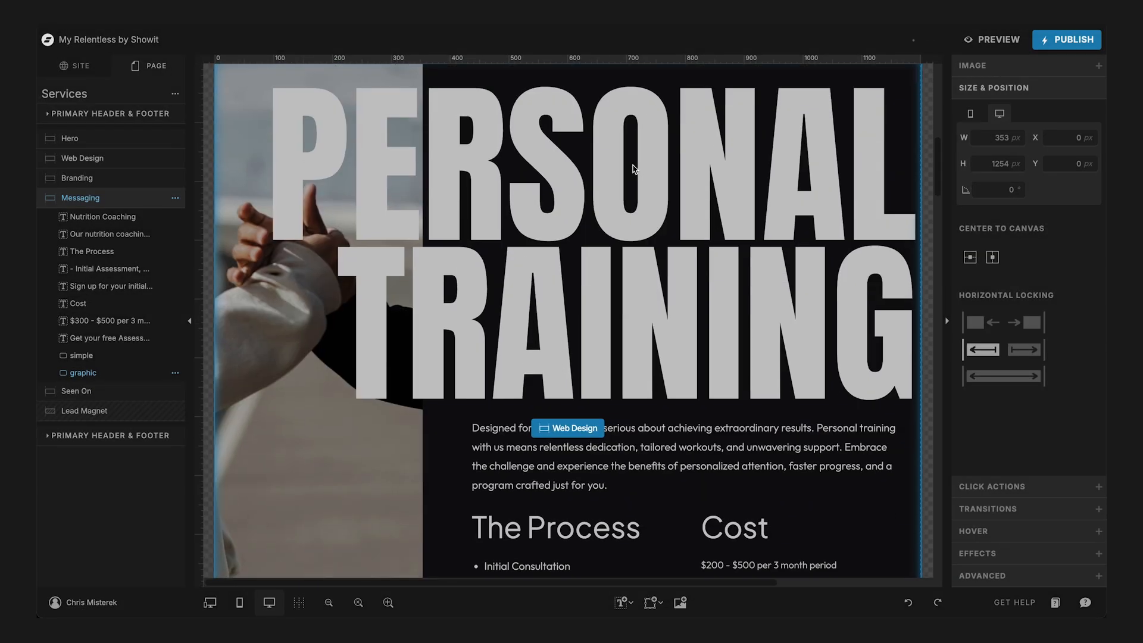
left_click(633, 169)
scroll(633, 169, "up", 3)
scroll(632, 169, "down", 2)
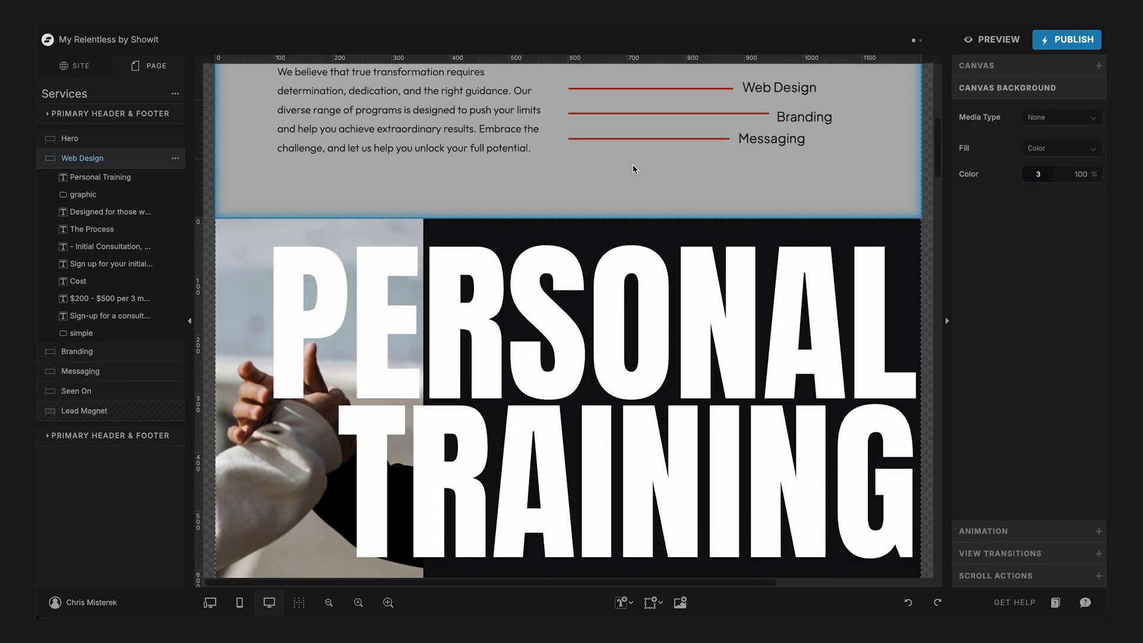
left_click(611, 250)
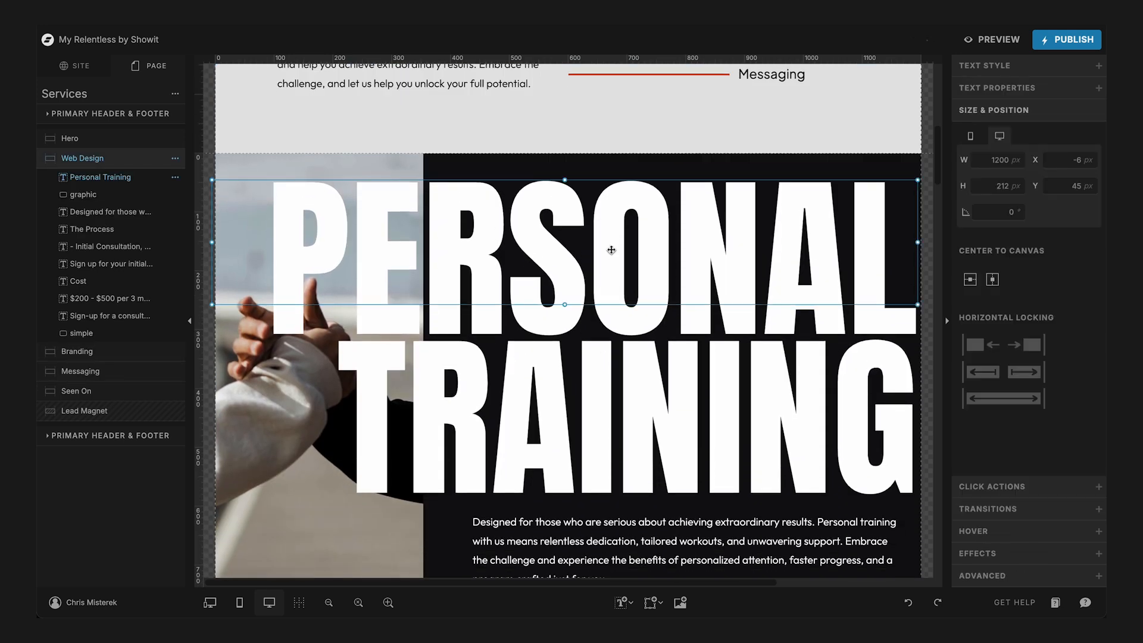
double_click(567, 237)
key("ctrl+a")
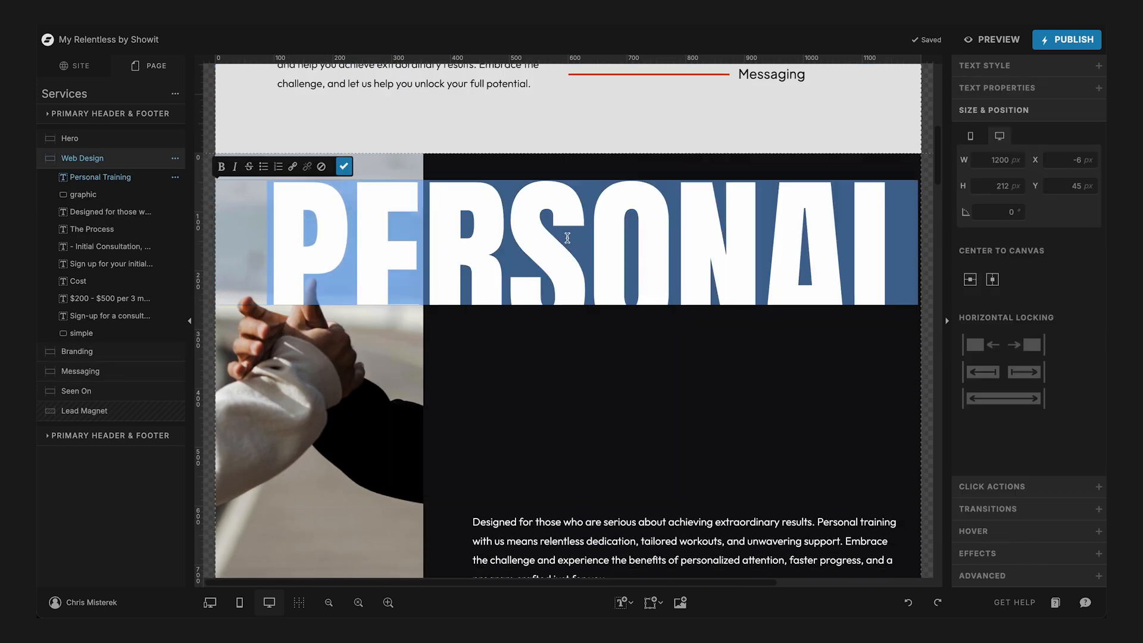
type("Web Design")
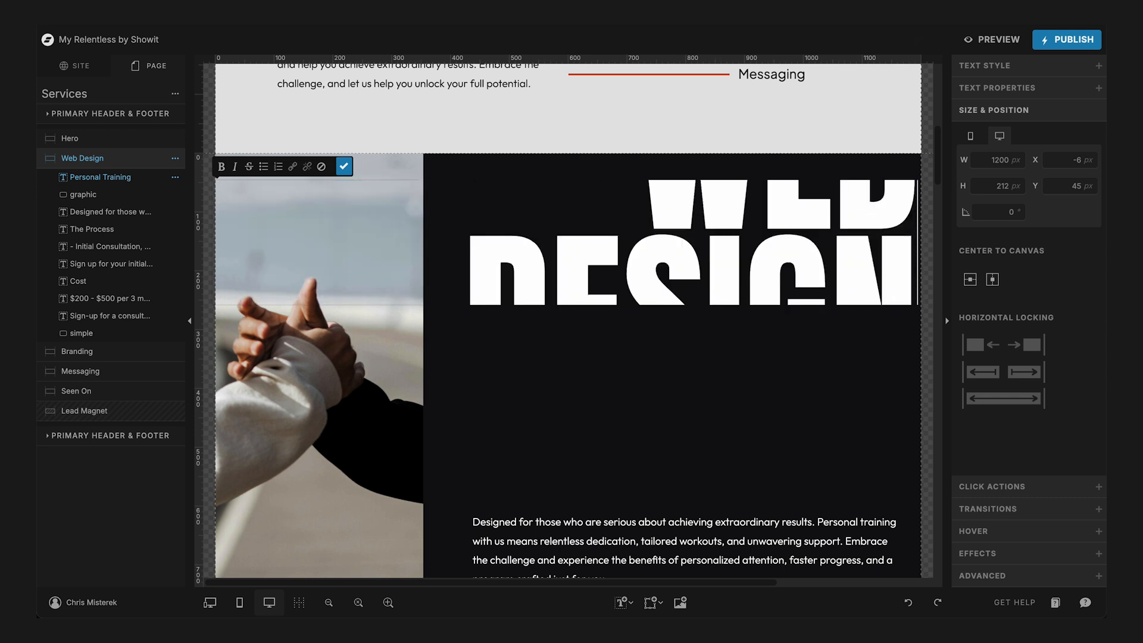
key("Escape")
- Replace the Group Classes title in the Branding canvas with "Branding"
scroll(565, 298, "down", 4)
scroll(566, 297, "up", 10)
scroll(565, 297, "down", 18)
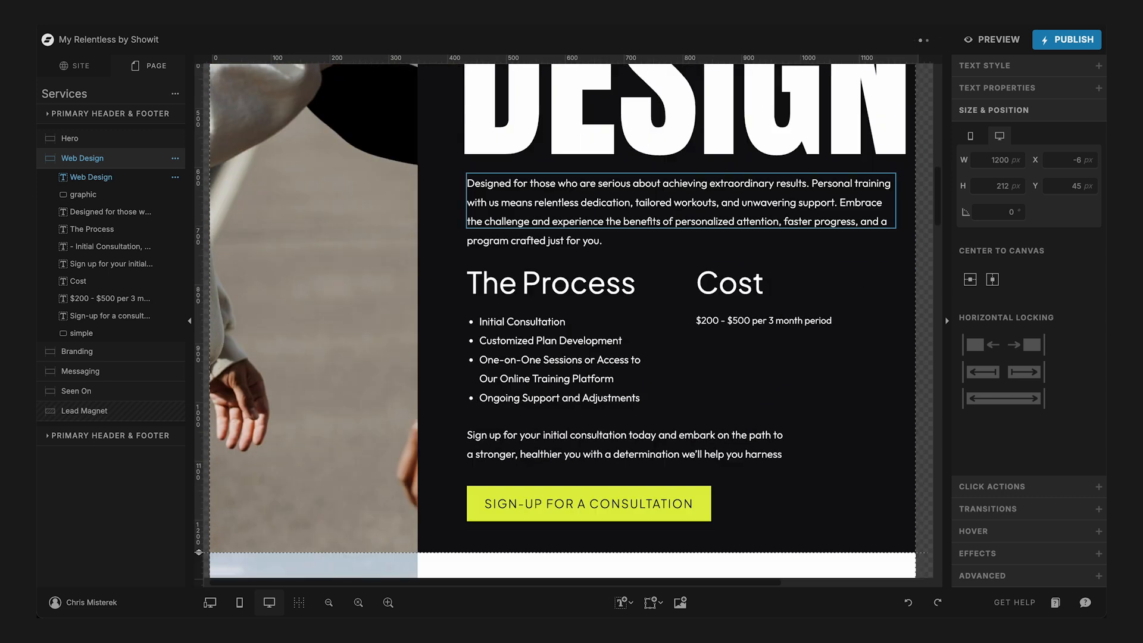
scroll(613, 231, "down", 2)
left_click(658, 186)
double_click(686, 182)
key("ctrl+a")
type("Branding")
key("Escape")
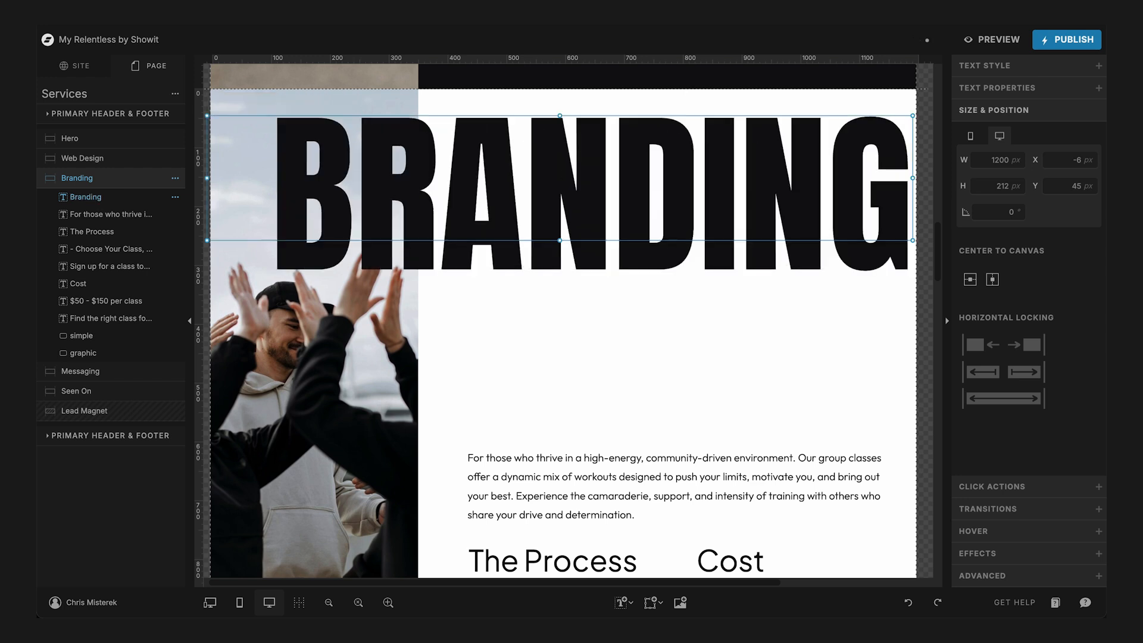
scroll(733, 200, "down", 4)
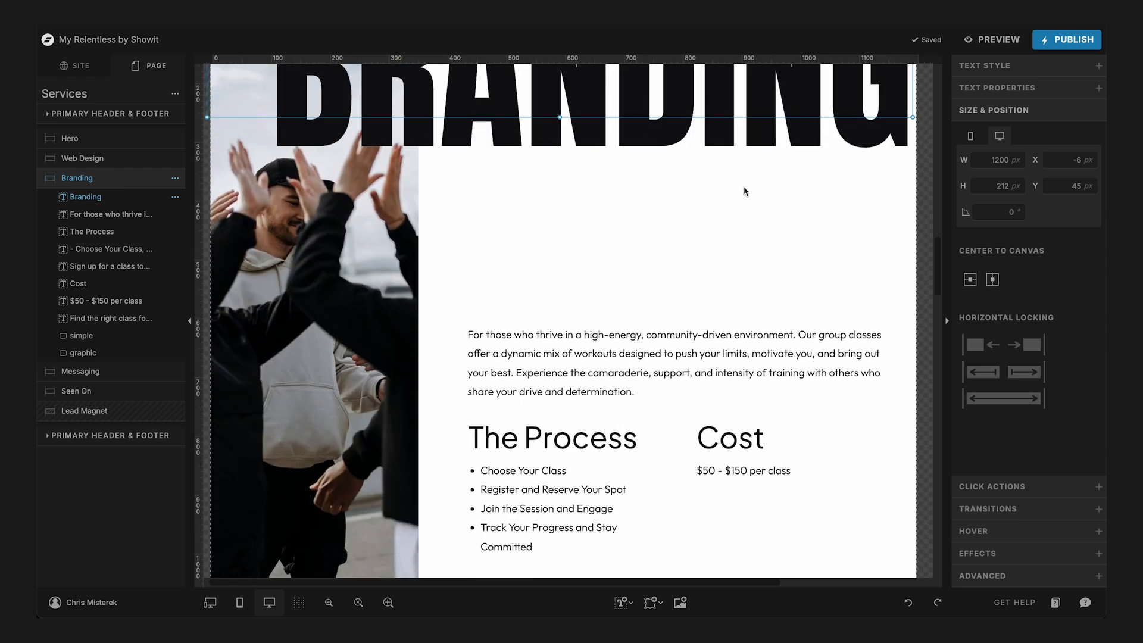
scroll(744, 188, "up", 4)
scroll(754, 190, "up", 1)
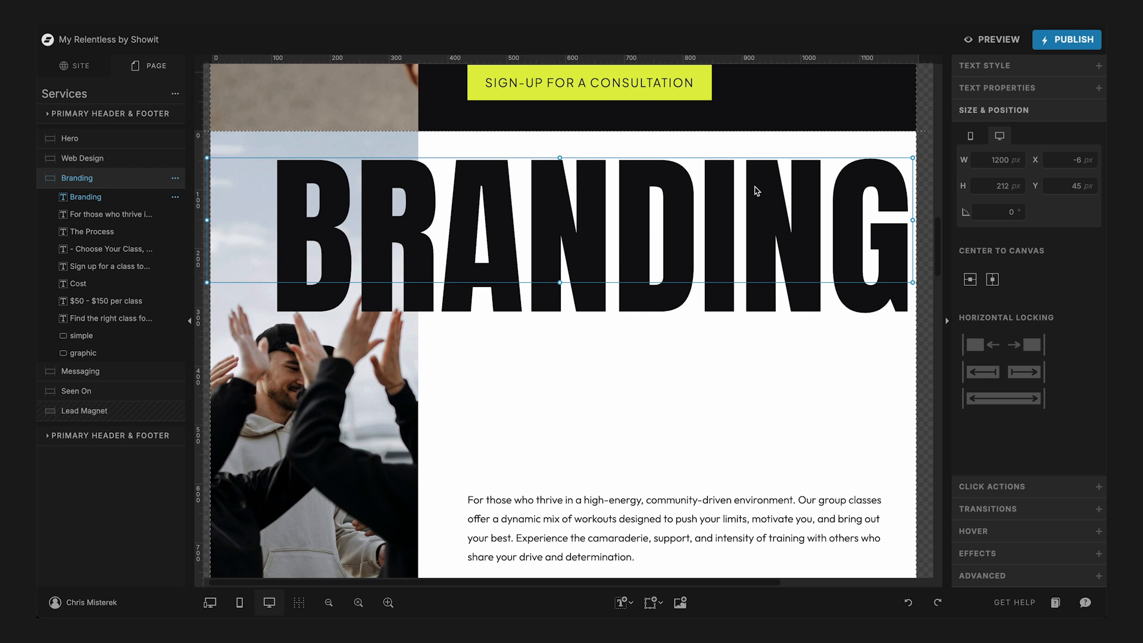
left_click_drag(750, 212, 766, 380)
scroll(765, 381, "down", 9)
scroll(767, 384, "up", 1)
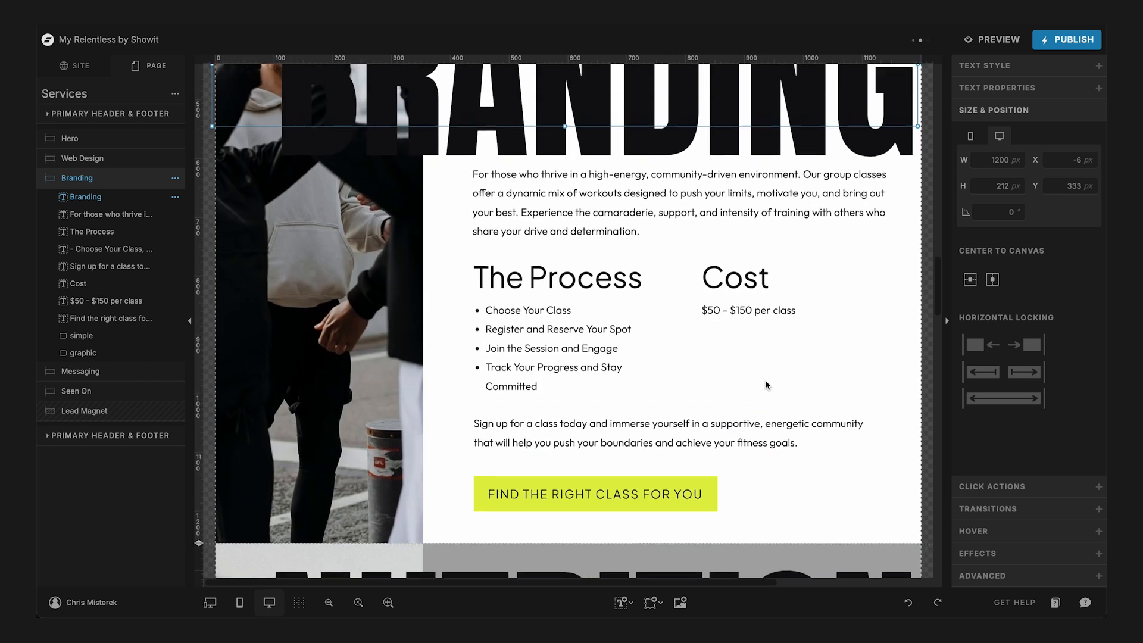
key("ctrl+z")
- Move the Branding canvas's paragraphs, Process and Cost text and button up together to sit just beneath the title
scroll(766, 385, "down", 3)
scroll(766, 385, "up", 1)
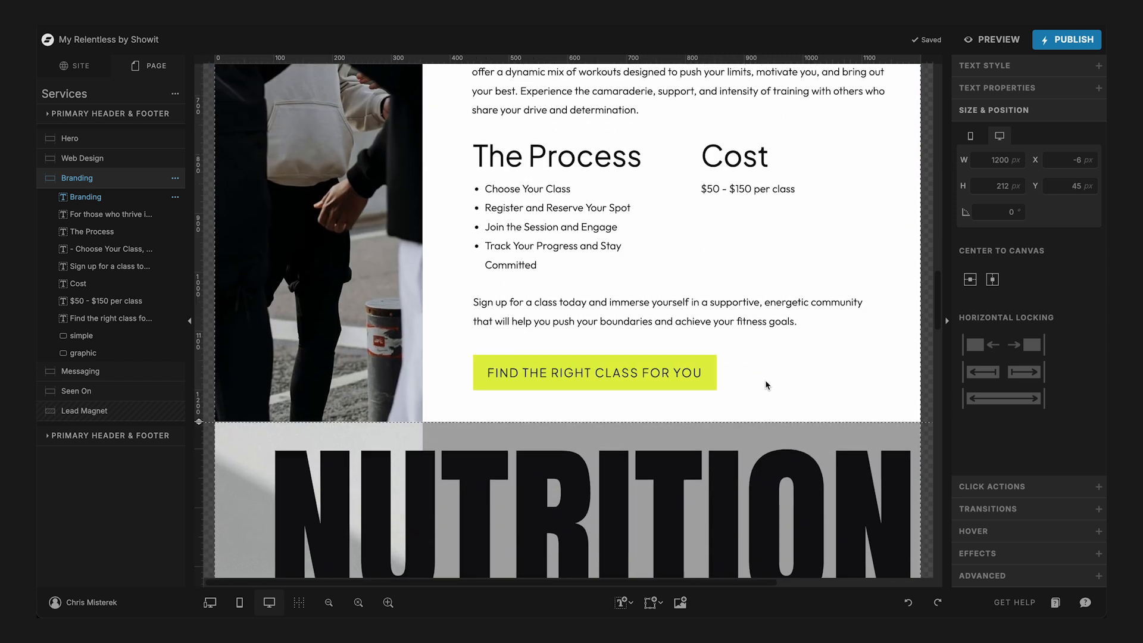
left_click_drag(777, 440, 469, 84)
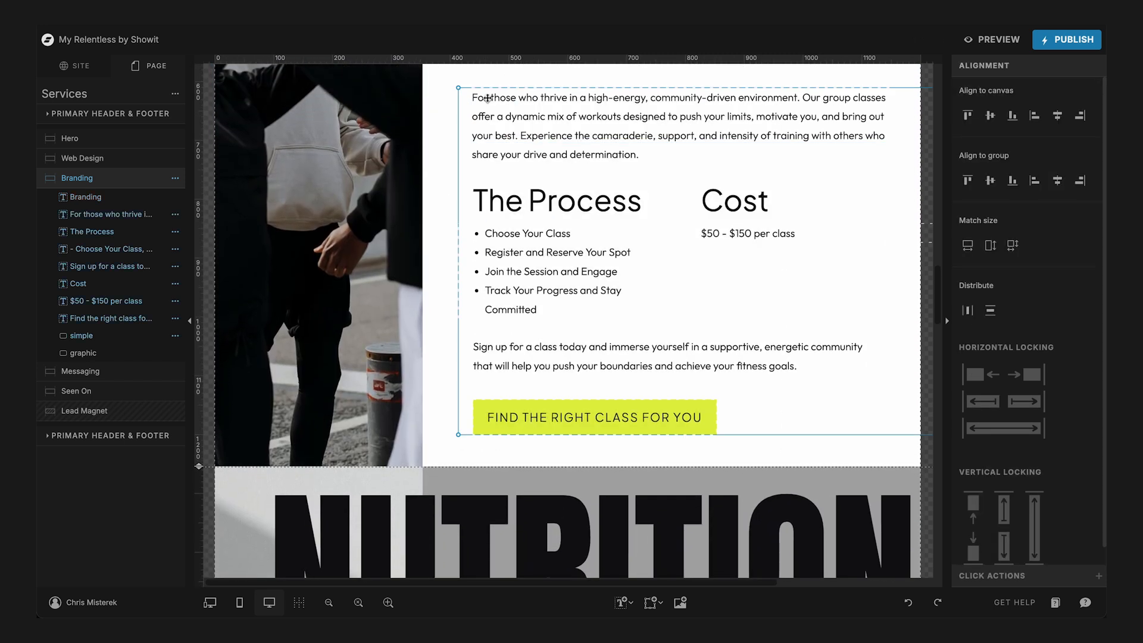
scroll(487, 102, "up", 3)
scroll(487, 102, "up", 2)
left_click_drag(646, 390, 654, 233)
- Shorten the Branding canvas's photo to about 996 px high and raise the canvas's lower edge to meet it
left_click(366, 409)
scroll(360, 410, "down", 3)
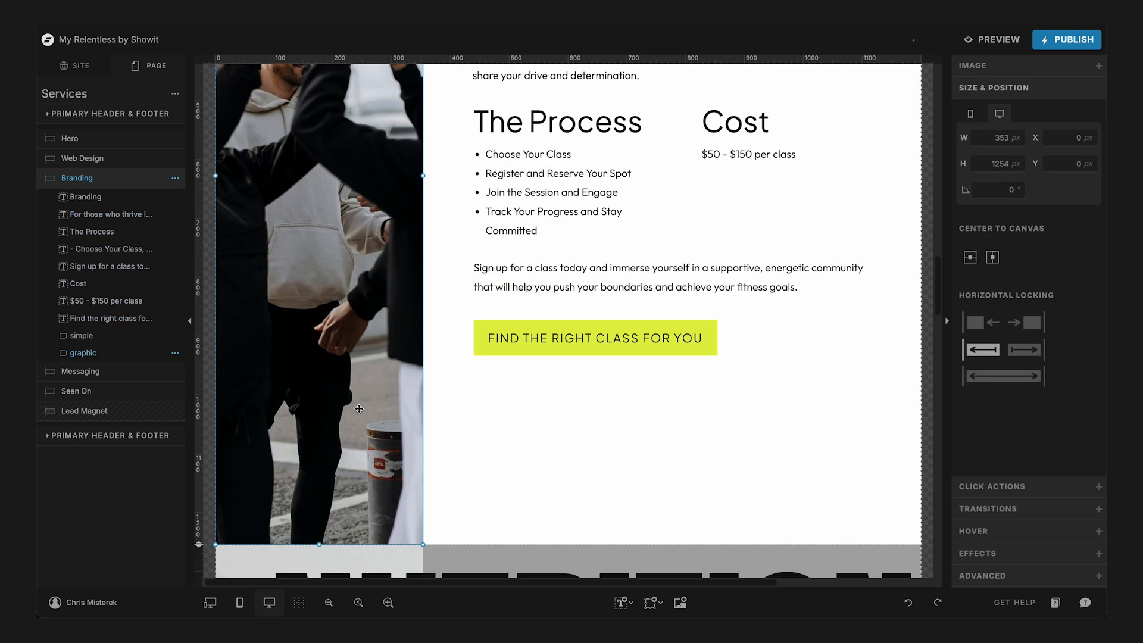
left_click_drag(320, 544, 343, 398)
scroll(342, 397, "up", 5)
scroll(342, 397, "down", 7)
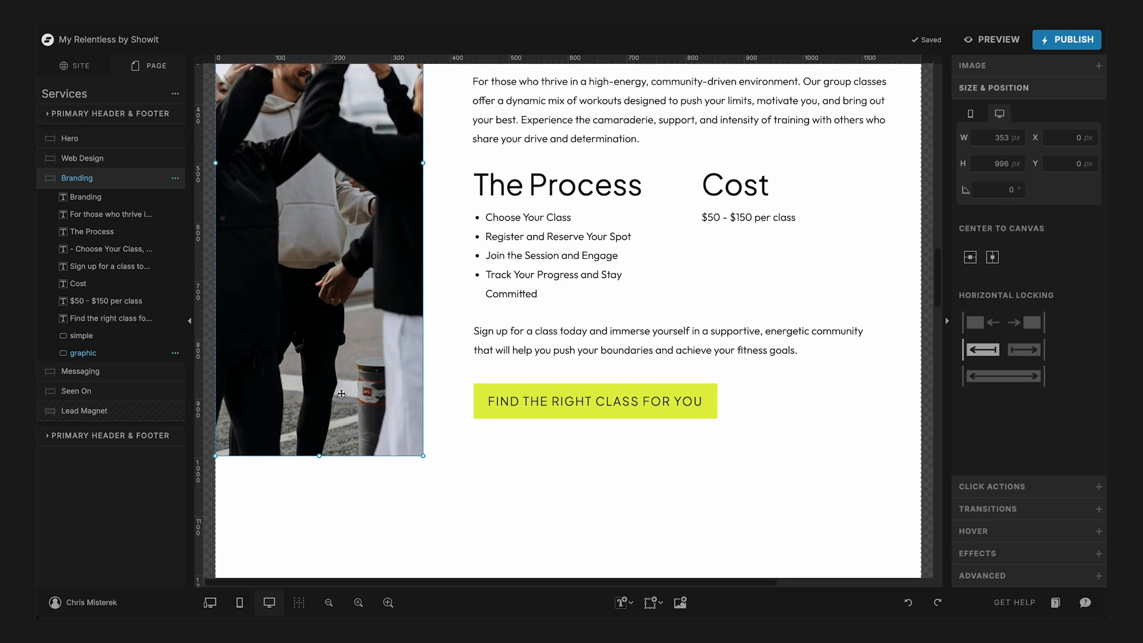
left_click_drag(199, 435, 205, 277)
scroll(605, 258, "up", 9)
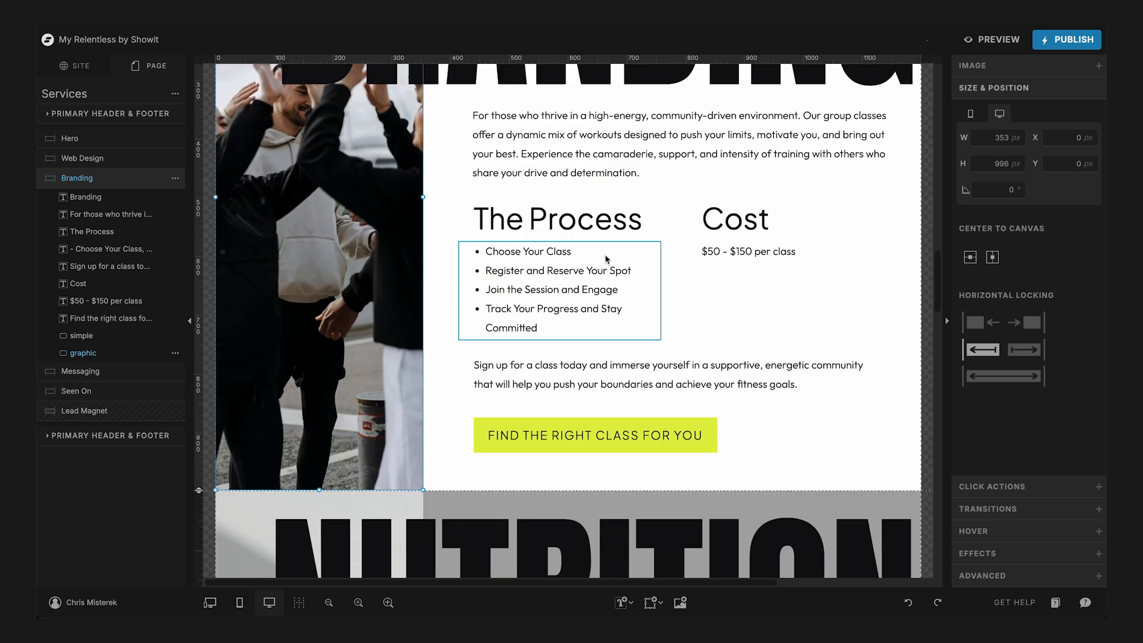
- Replace the Nutrition Coaching title in the Messaging canvas with "Messaging"
scroll(605, 258, "down", 12)
left_click(610, 157)
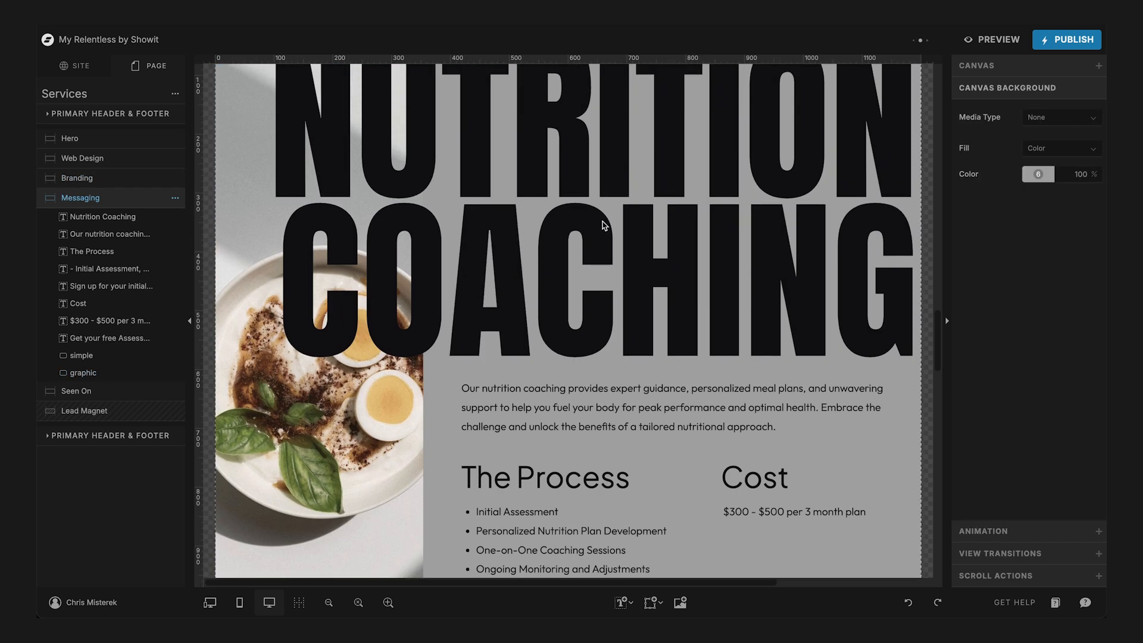
left_click(600, 223)
double_click(599, 141)
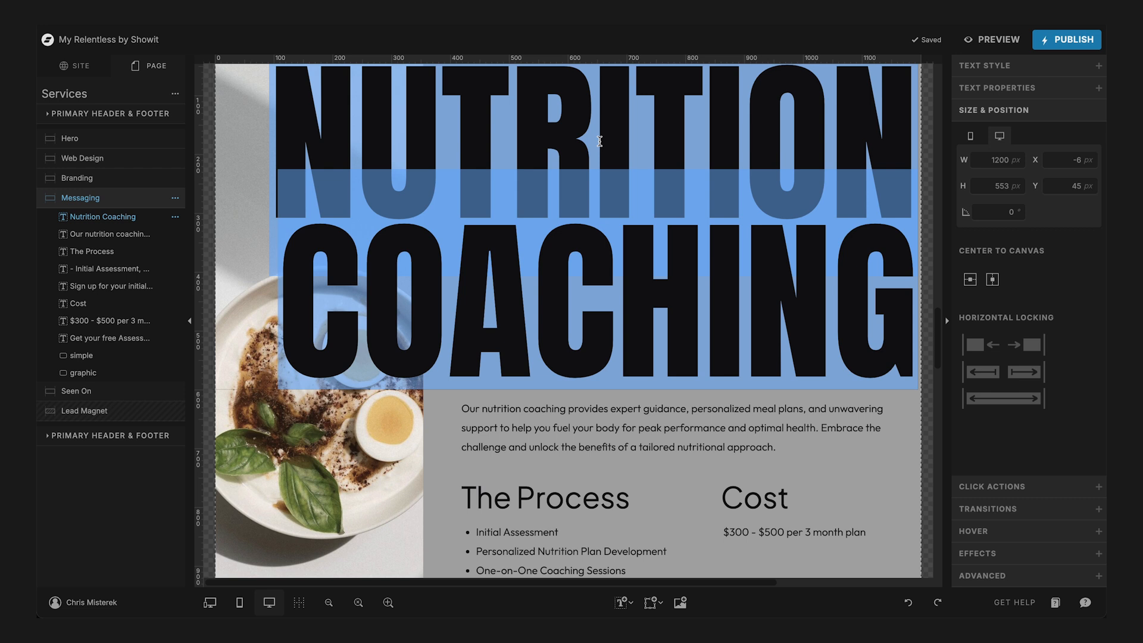
type("MESSAGING")
key("Escape")
- Set the Messaging title's text size to 250 px
key("super+minus")
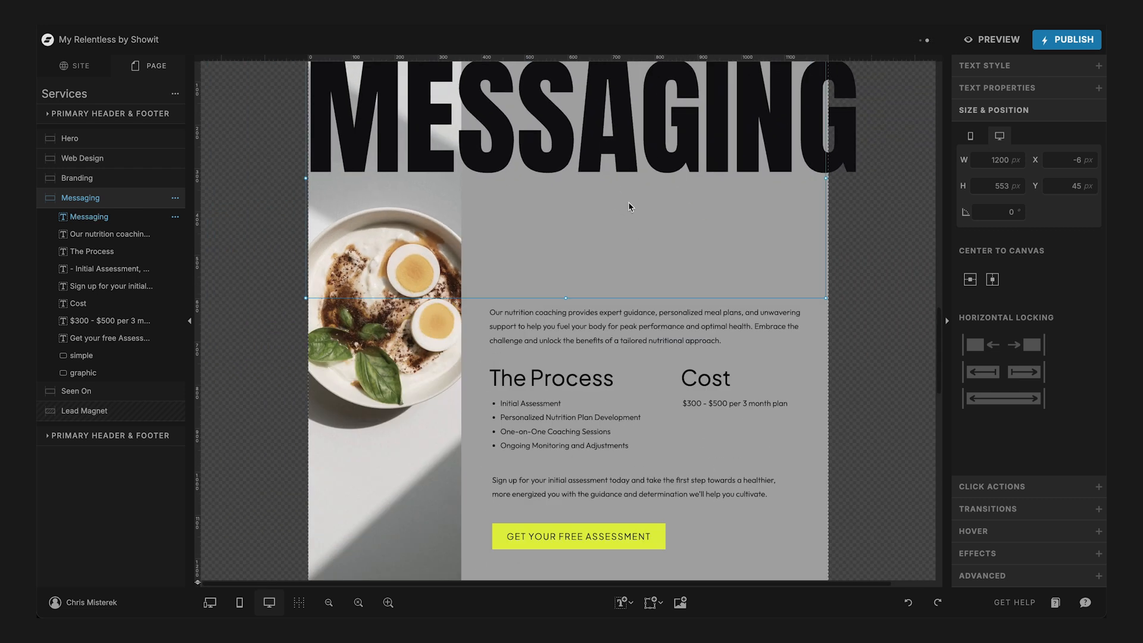
scroll(623, 205, "up", 3)
scroll(629, 205, "up", 12)
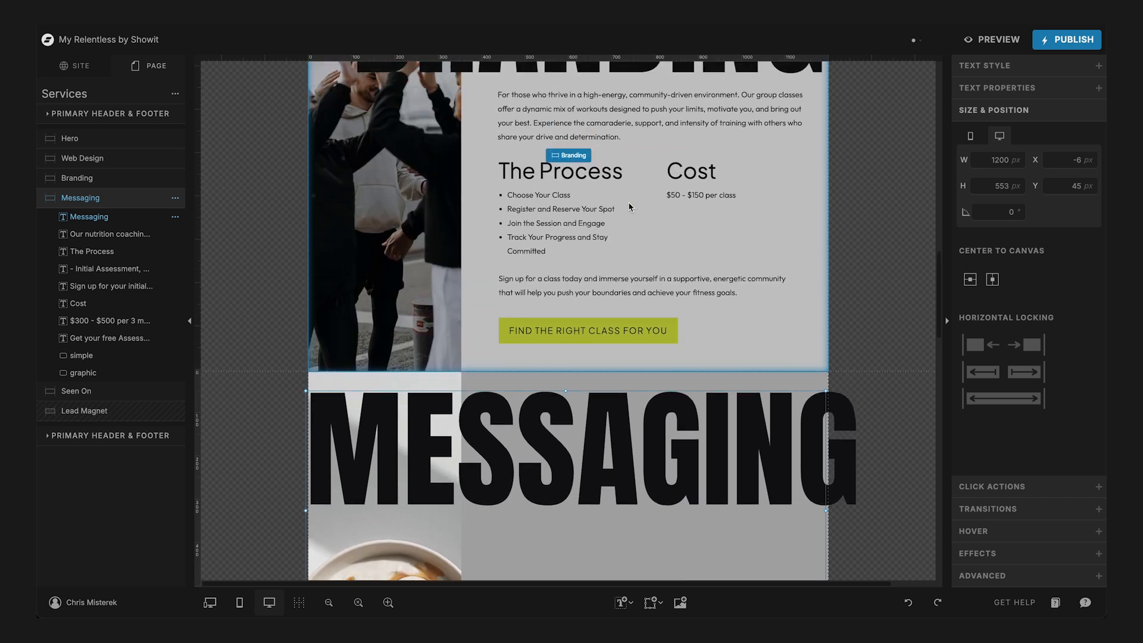
scroll(630, 206, "up", 3)
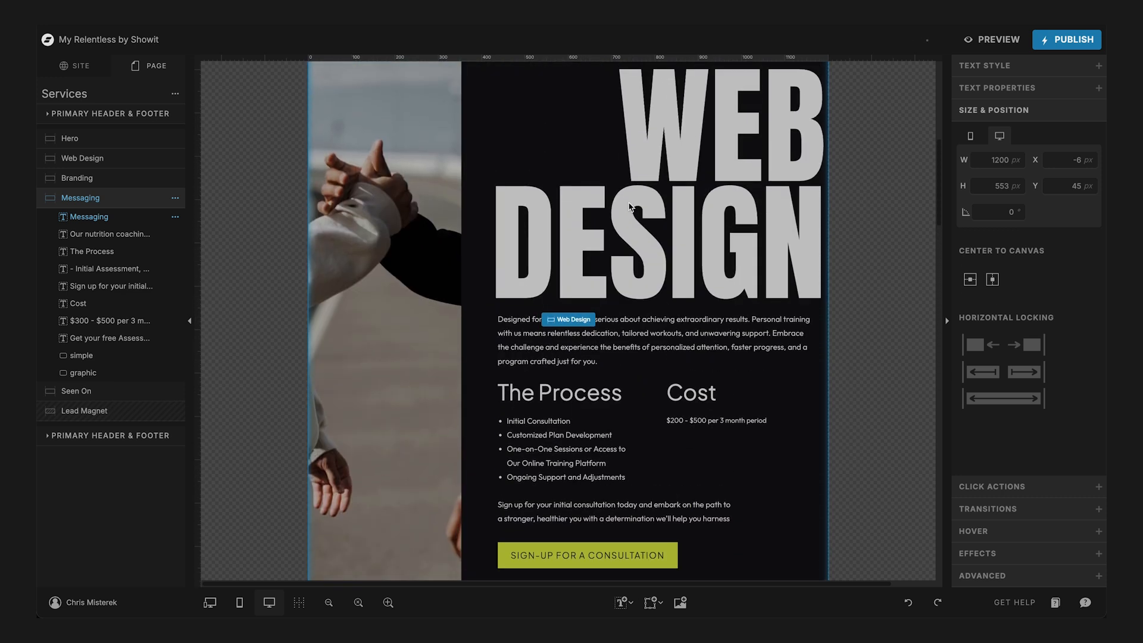
scroll(630, 206, "down", 3)
scroll(630, 205, "up", 4)
scroll(630, 206, "down", 15)
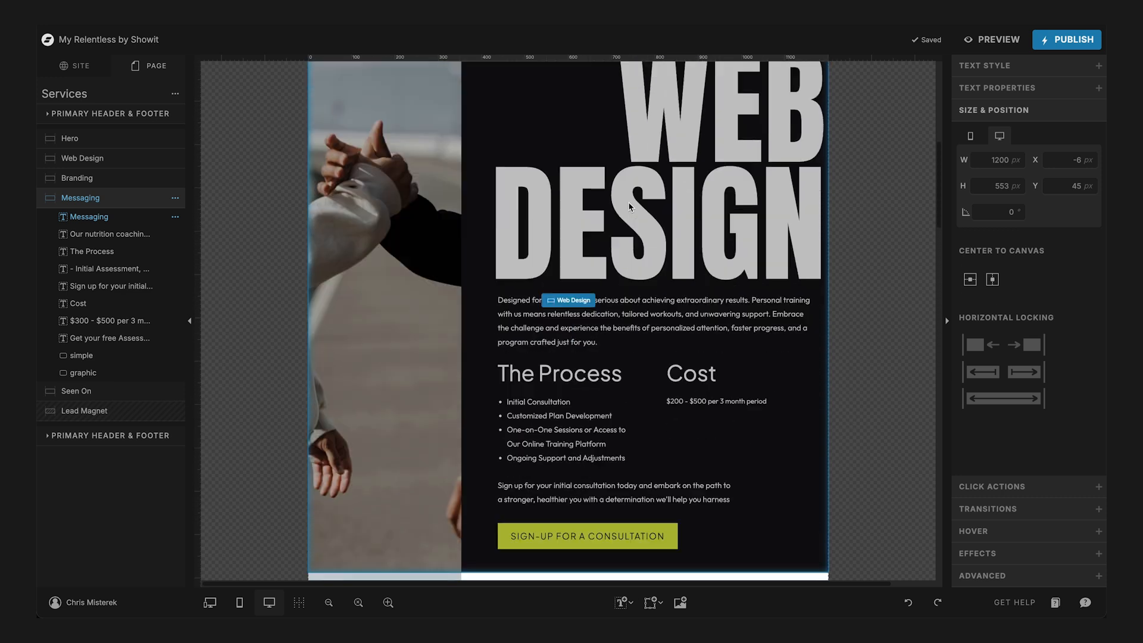
scroll(630, 205, "down", 3)
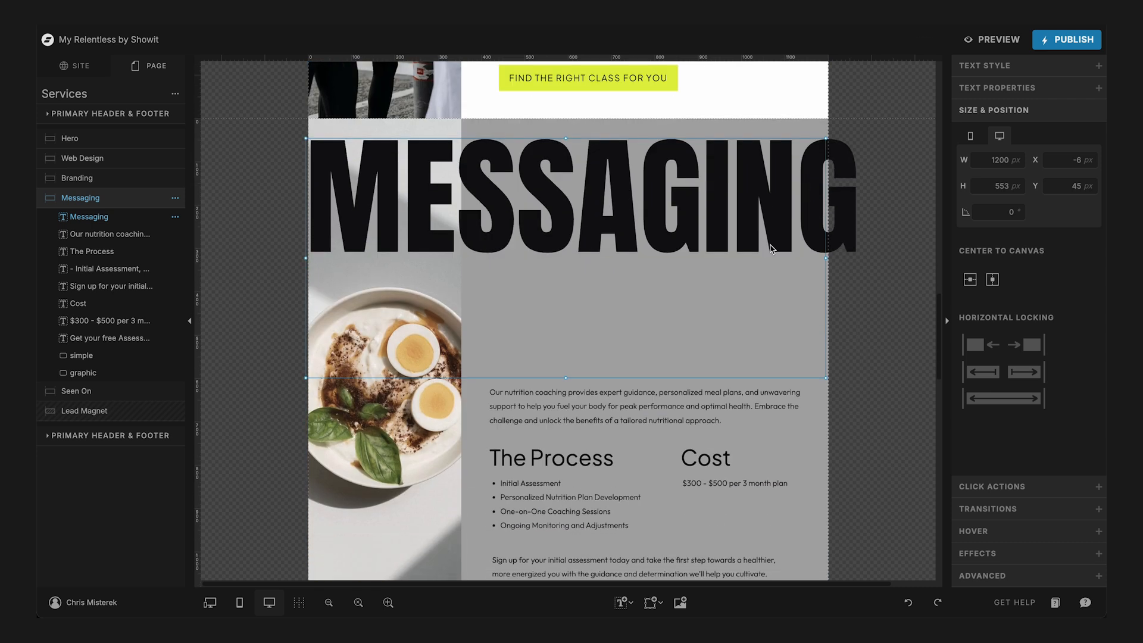
left_click(993, 66)
left_click(1051, 209)
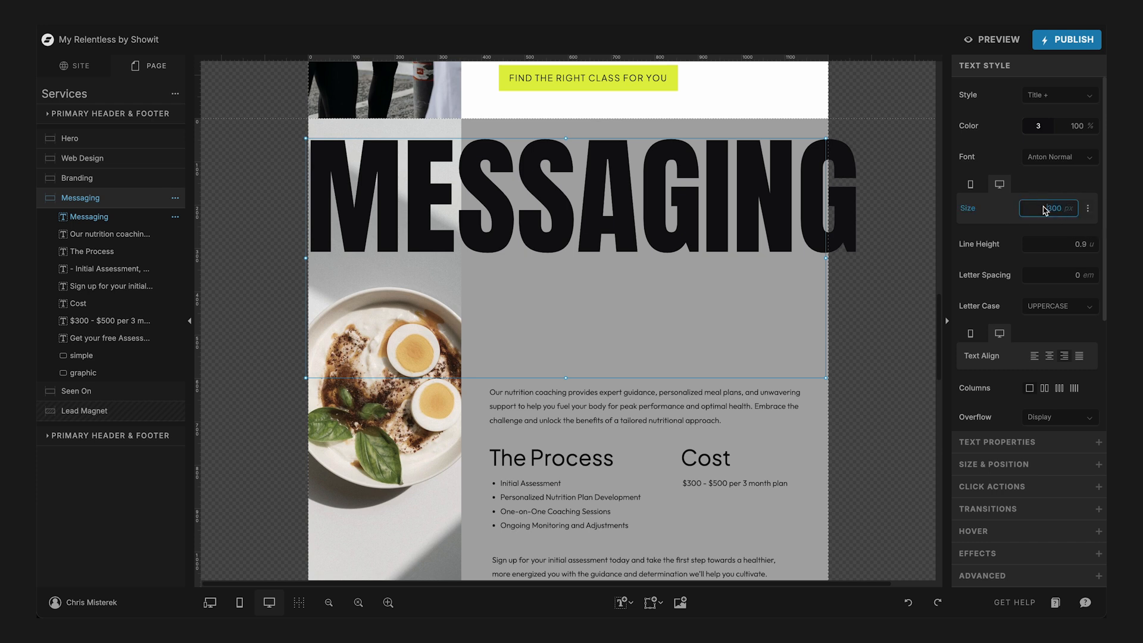
type("250")
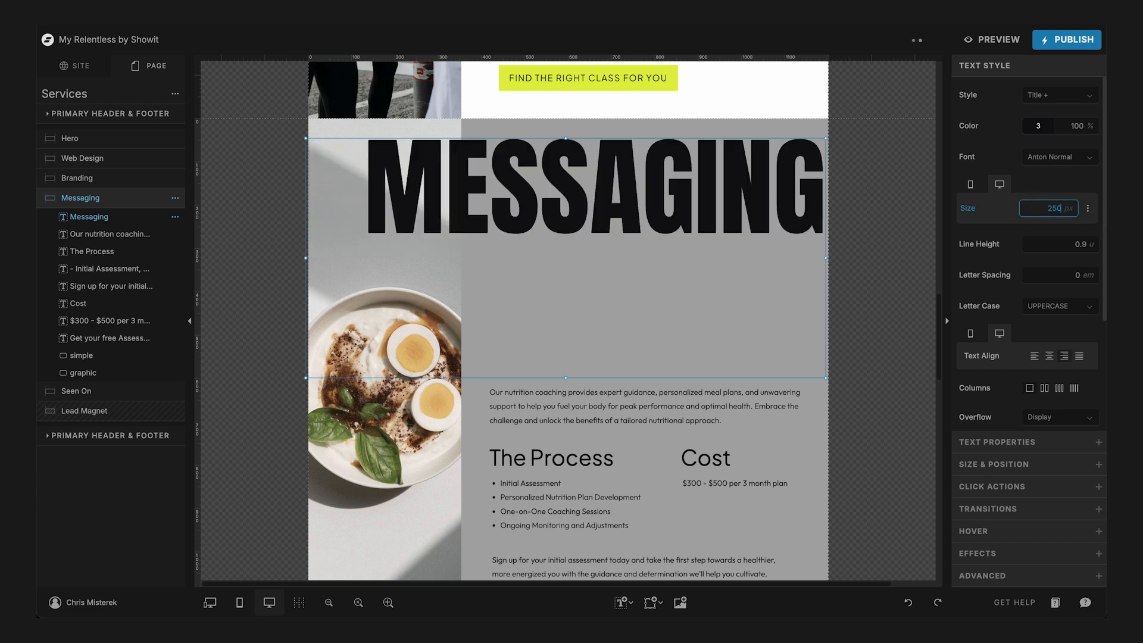
- Set the Branding title's text size to 250 px
scroll(553, 225, "up", 10)
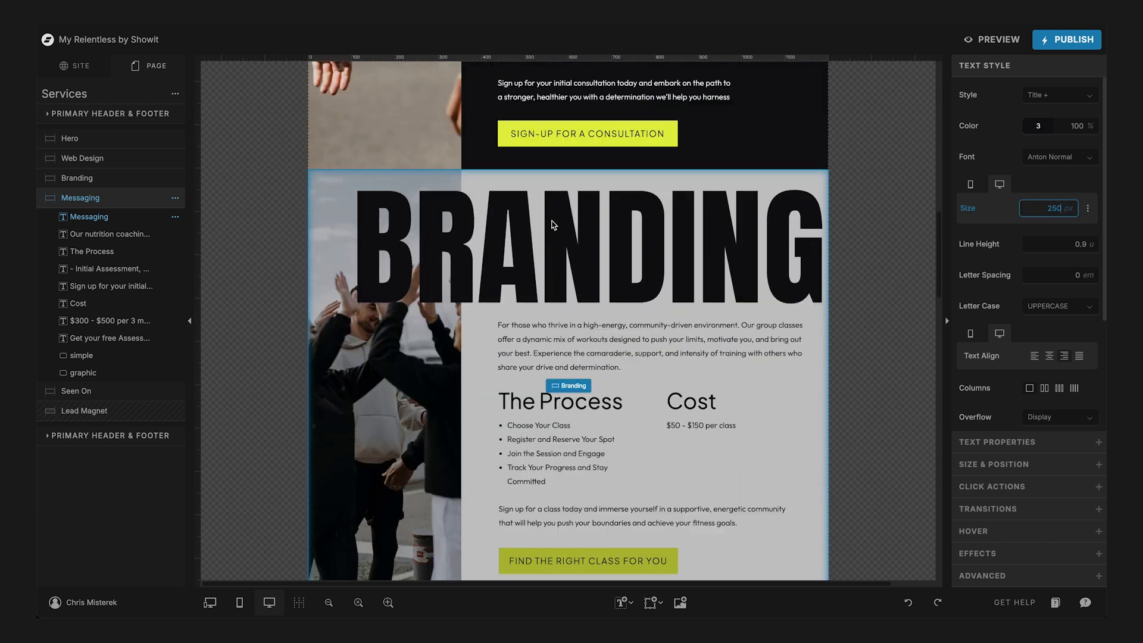
left_click(573, 216)
left_click(1048, 205)
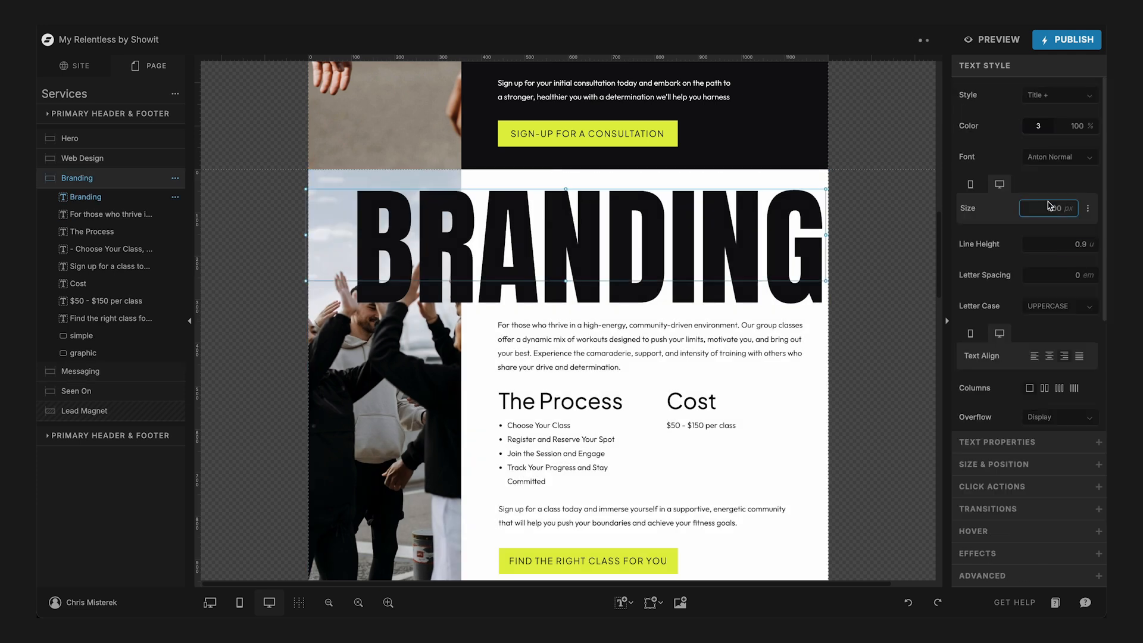
type("250")
key("Return")
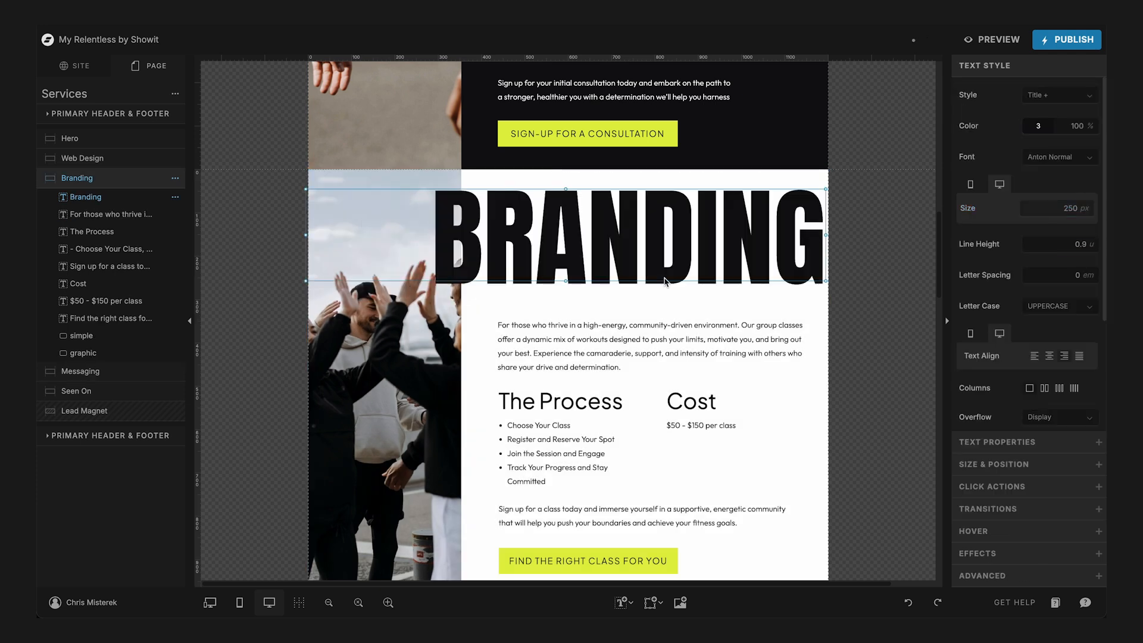
- Set the Web Design title's text size to 250 px
scroll(666, 281, "up", 5)
left_click(712, 331)
left_click(712, 331)
left_click(1026, 209)
type("250")
key("Return")
scroll(621, 417, "down", 1)
scroll(621, 416, "down", 2)
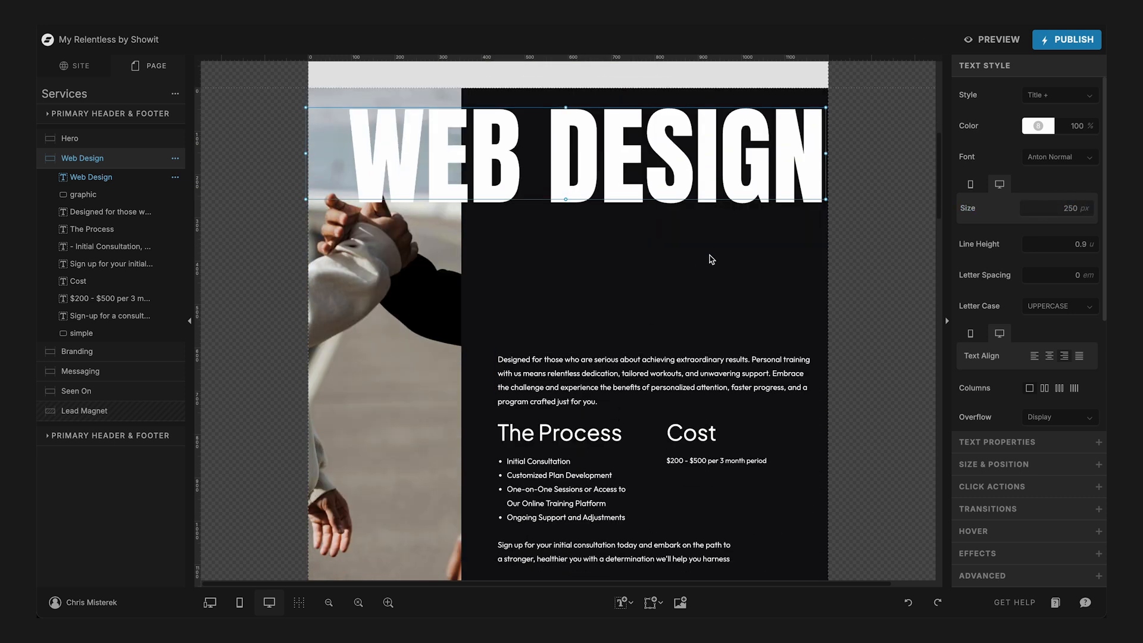
left_click_drag(715, 272, 494, 581)
scroll(727, 446, "down", 3)
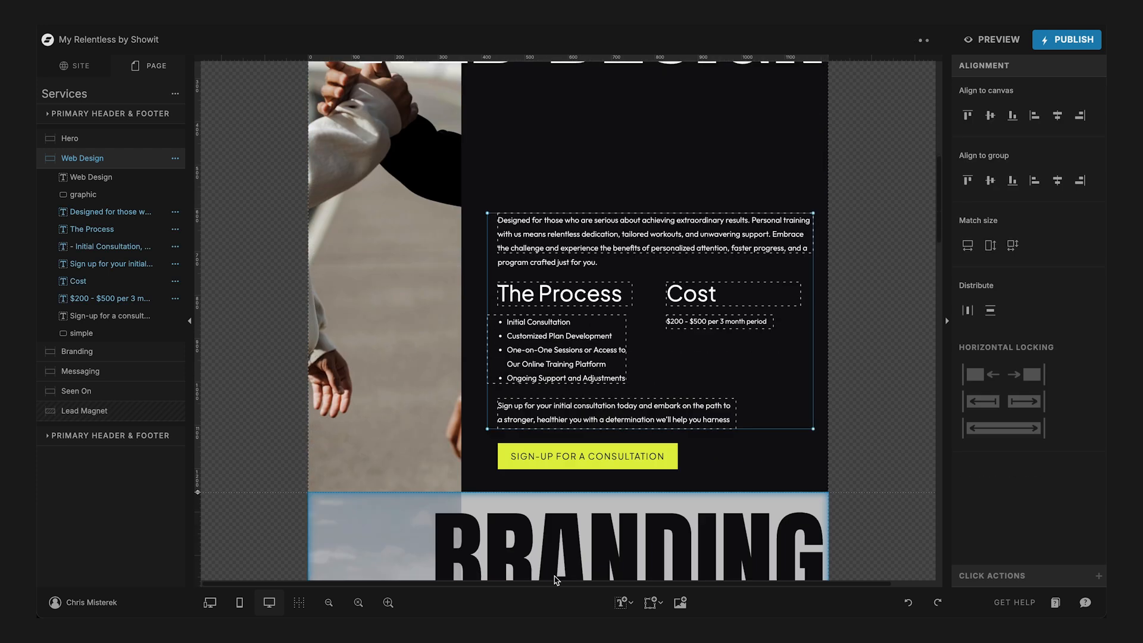
left_click_drag(718, 443, 458, 140)
scroll(584, 275, "up", 2)
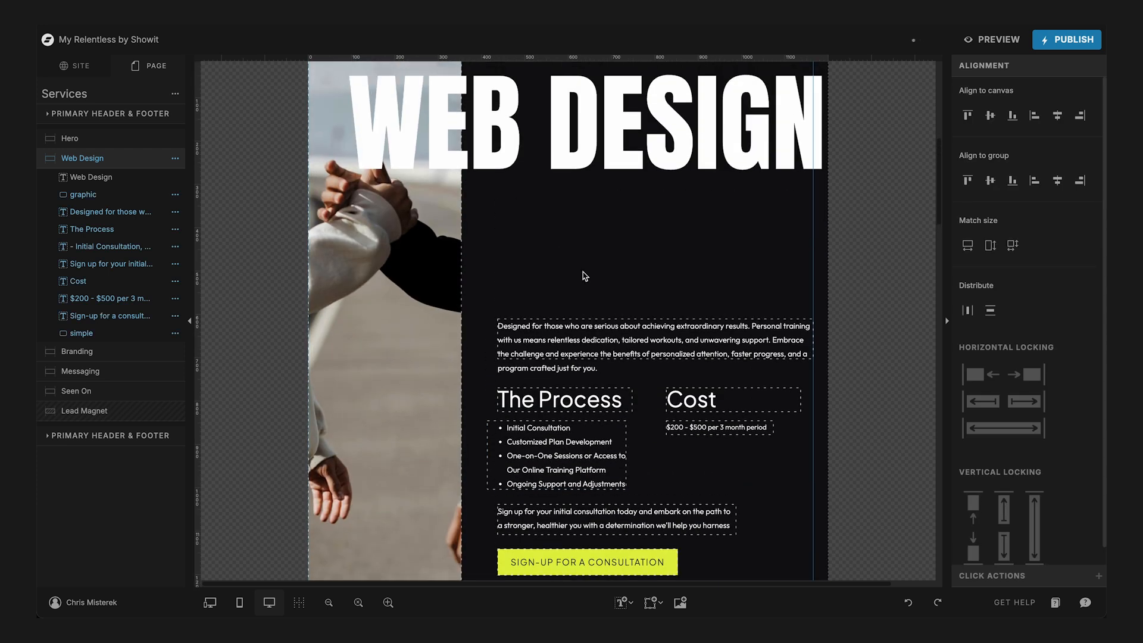
scroll(740, 451, "down", 2)
left_click(817, 415)
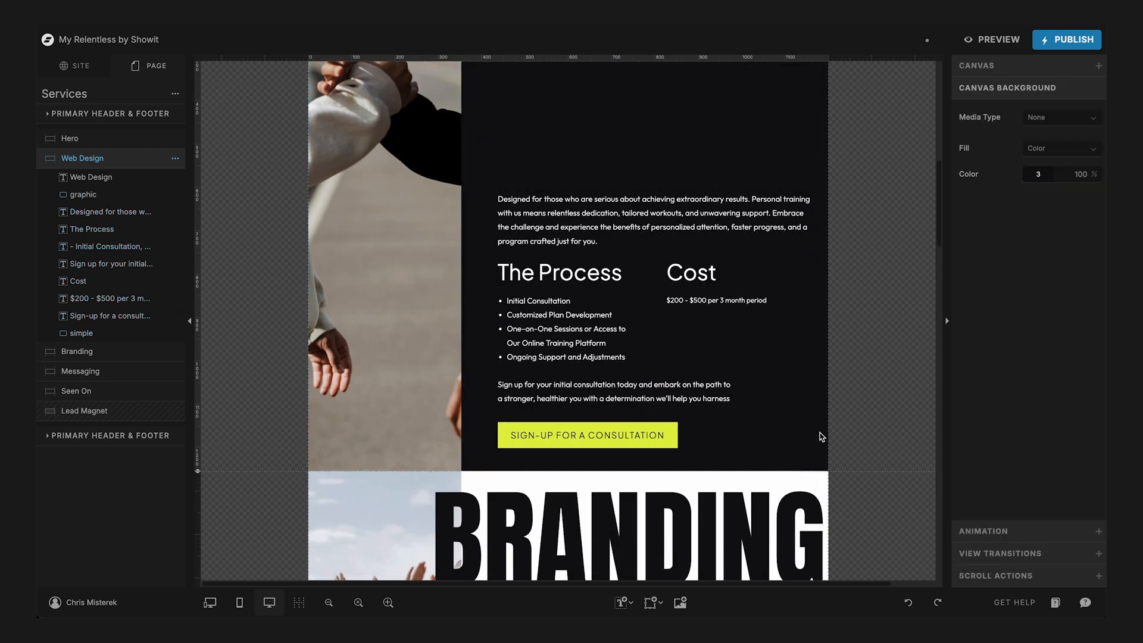
- Move the Web Design canvas's paragraphs, Process and Cost text and button up together to sit just beneath the title
left_click_drag(751, 462, 502, 138)
scroll(598, 221, "up", 2)
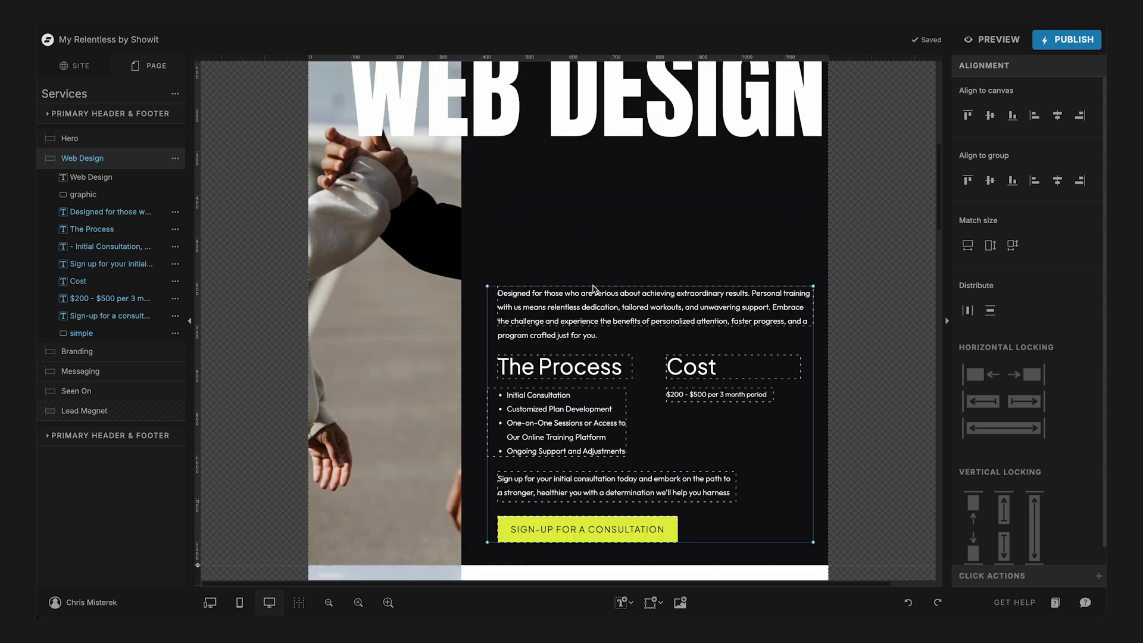
left_click_drag(592, 296, 592, 172)
scroll(592, 172, "up", 3)
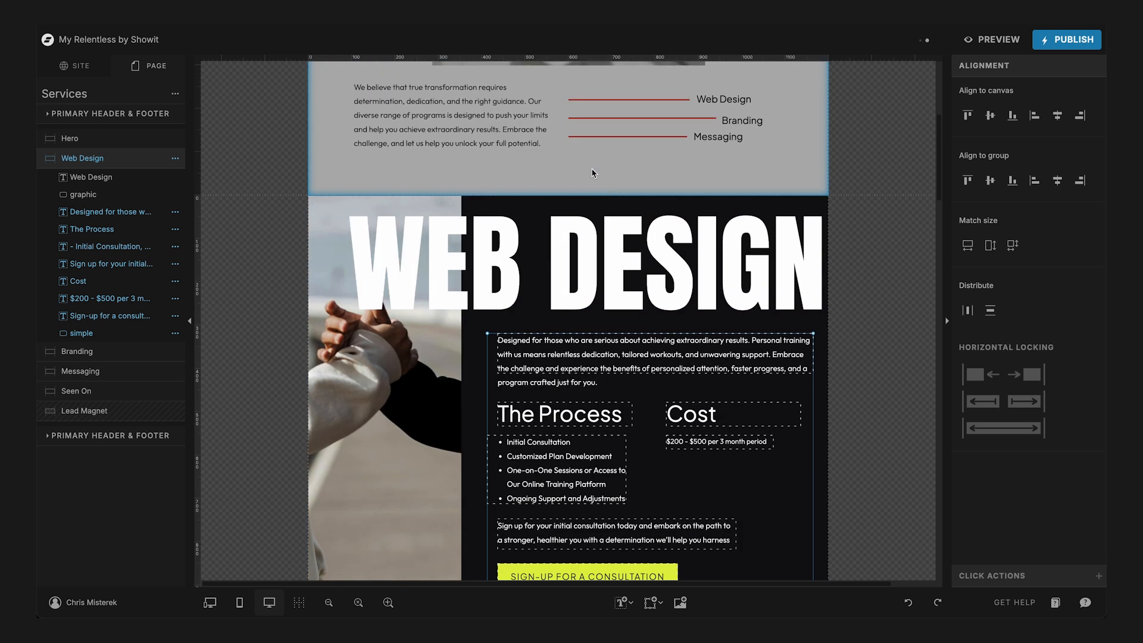
- Shorten the Web Design canvas's image to 941 px high and reduce the canvas height to end at the image's lower edge
scroll(604, 262, "down", 1)
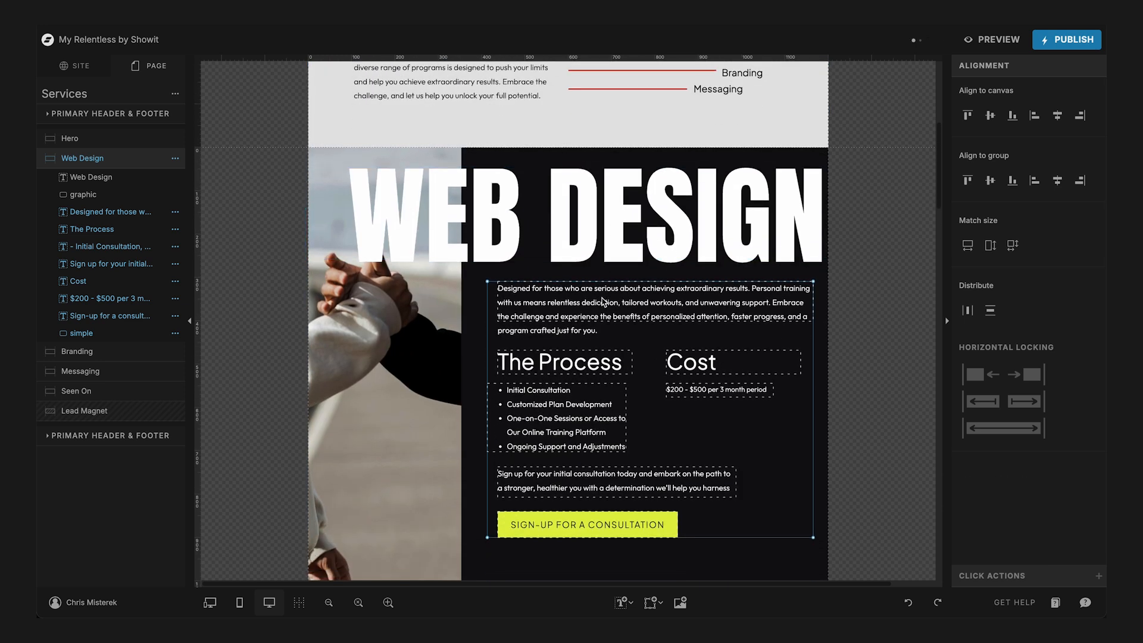
left_click(391, 500)
scroll(391, 500, "down", 3)
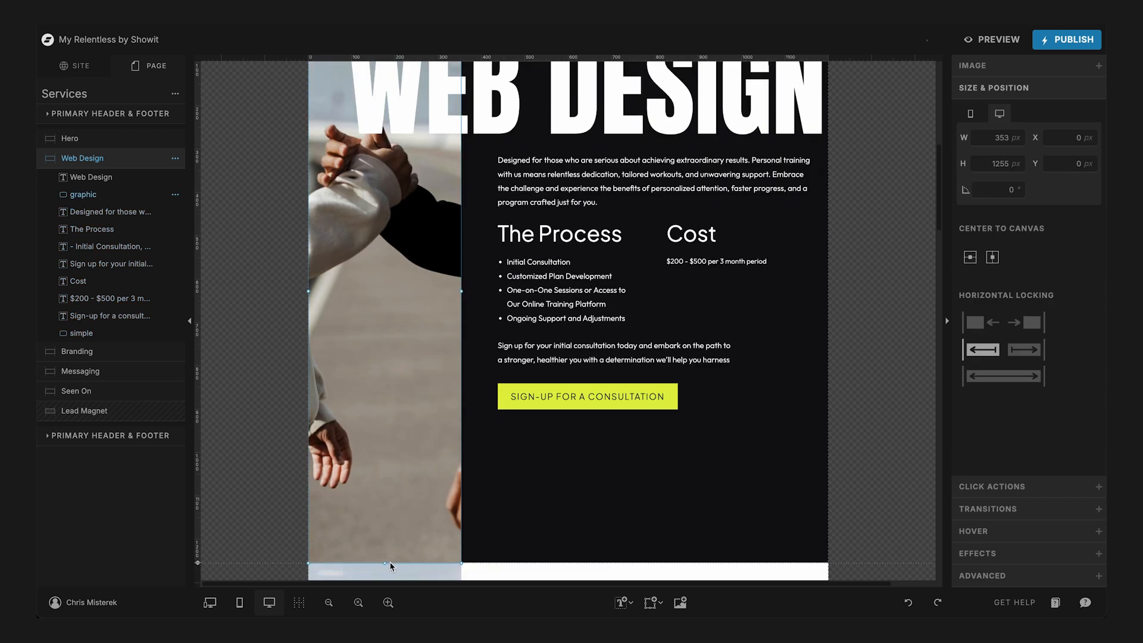
left_click_drag(384, 563, 390, 434)
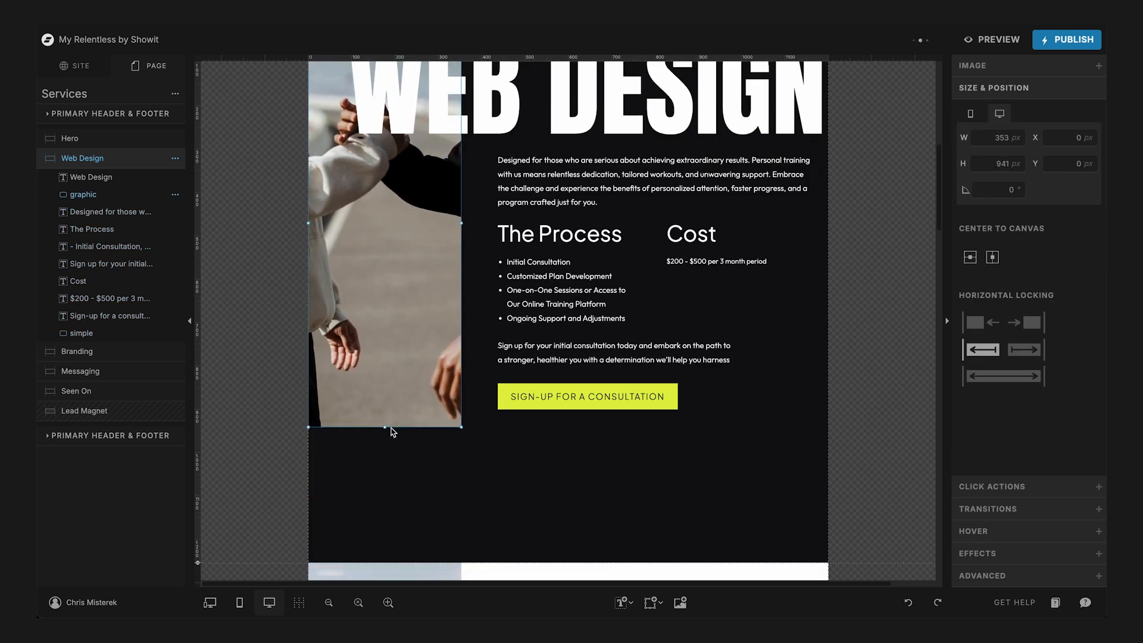
scroll(391, 432, "up", 3)
scroll(391, 428, "down", 3)
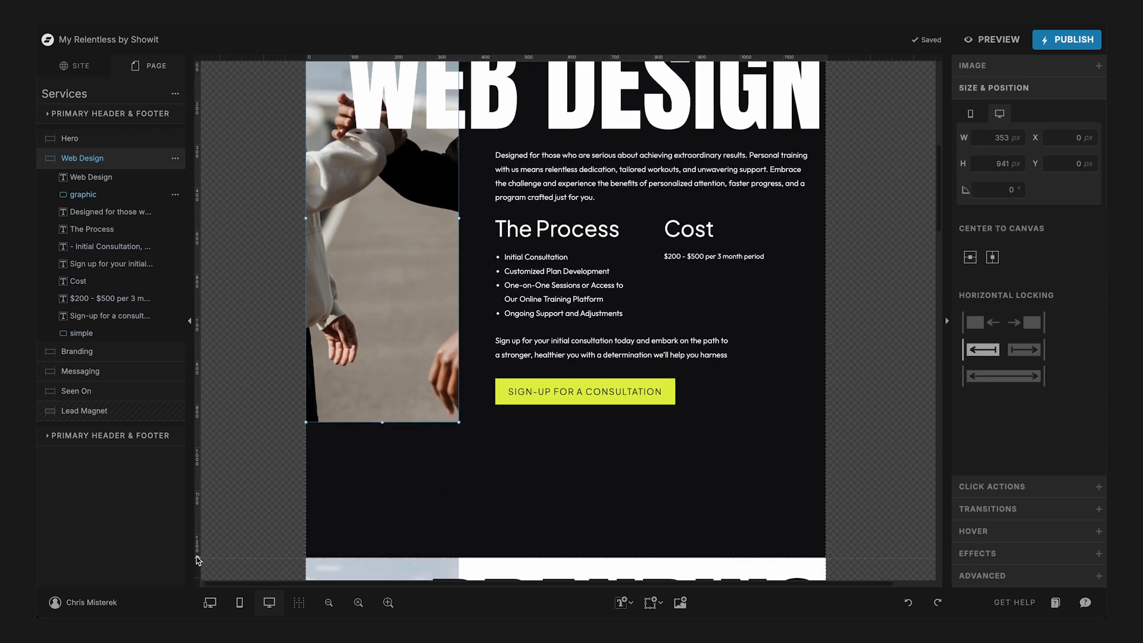
left_click_drag(198, 559, 207, 366)
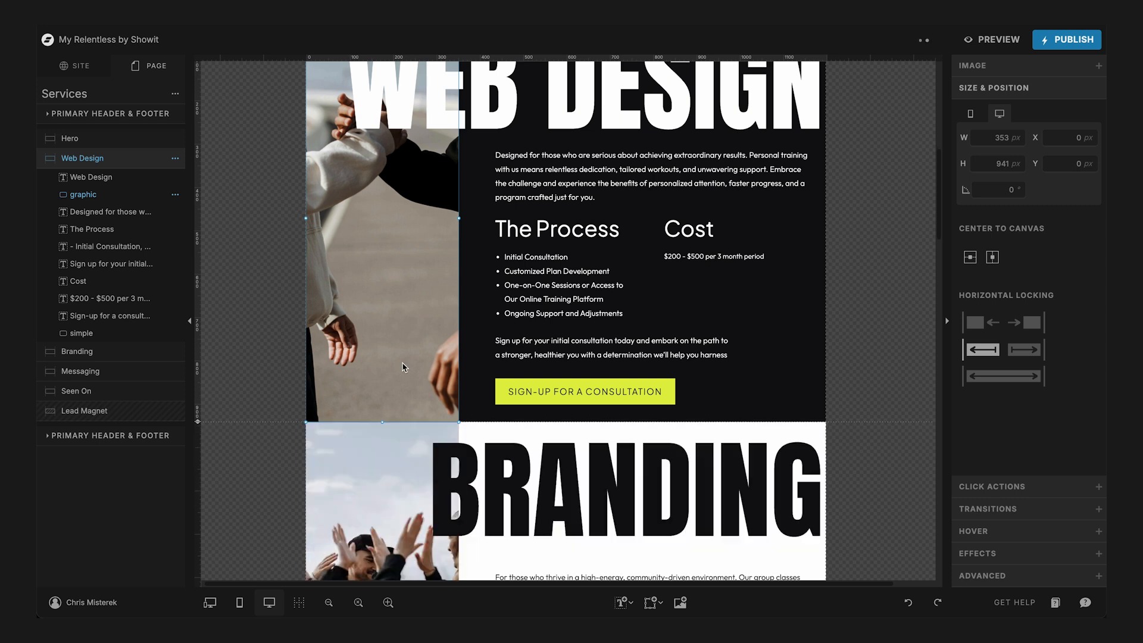
- Move the Messaging canvas's paragraphs, Process and Cost text and button up together to sit just beneath the title
scroll(402, 367, "down", 15)
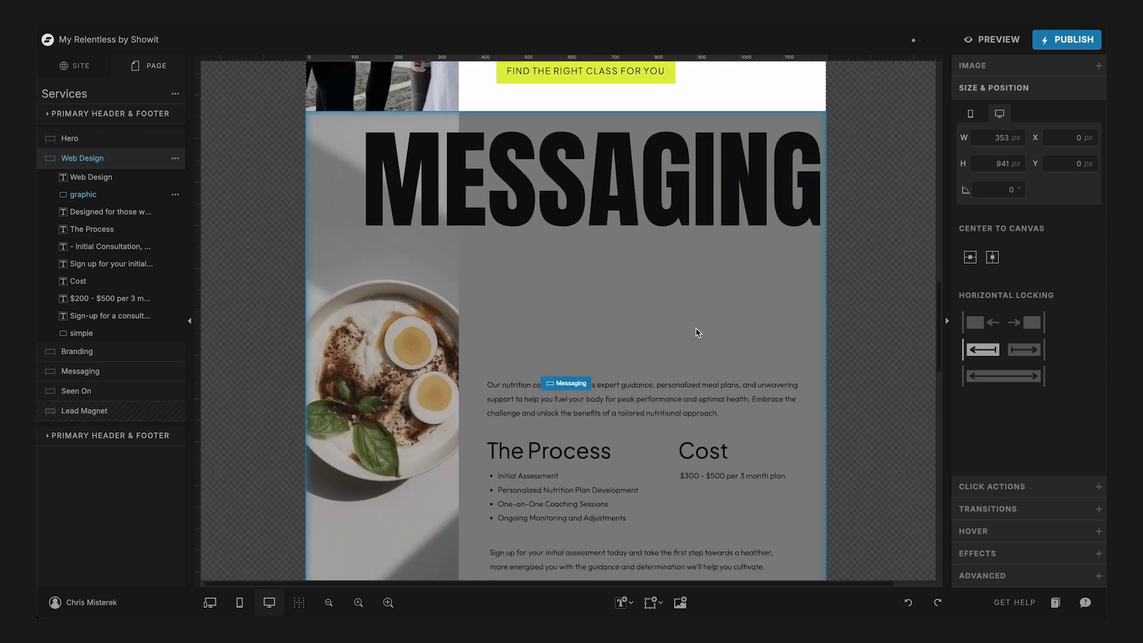
left_click(698, 332)
scroll(698, 332, "down", 4)
left_click_drag(745, 383, 513, 92)
scroll(598, 364, "up", 3)
left_click_drag(598, 365, 597, 233)
scroll(595, 229, "up", 3)
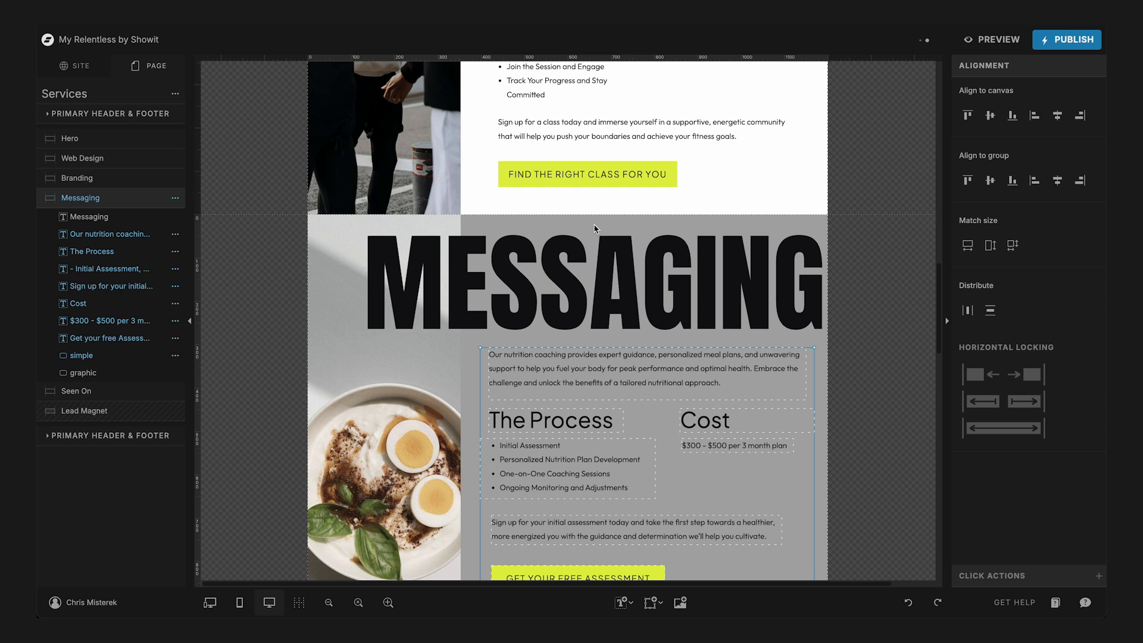
- Reduce the Messaging title's text box height to 226 px so it closely fits the lettering
left_click(594, 382)
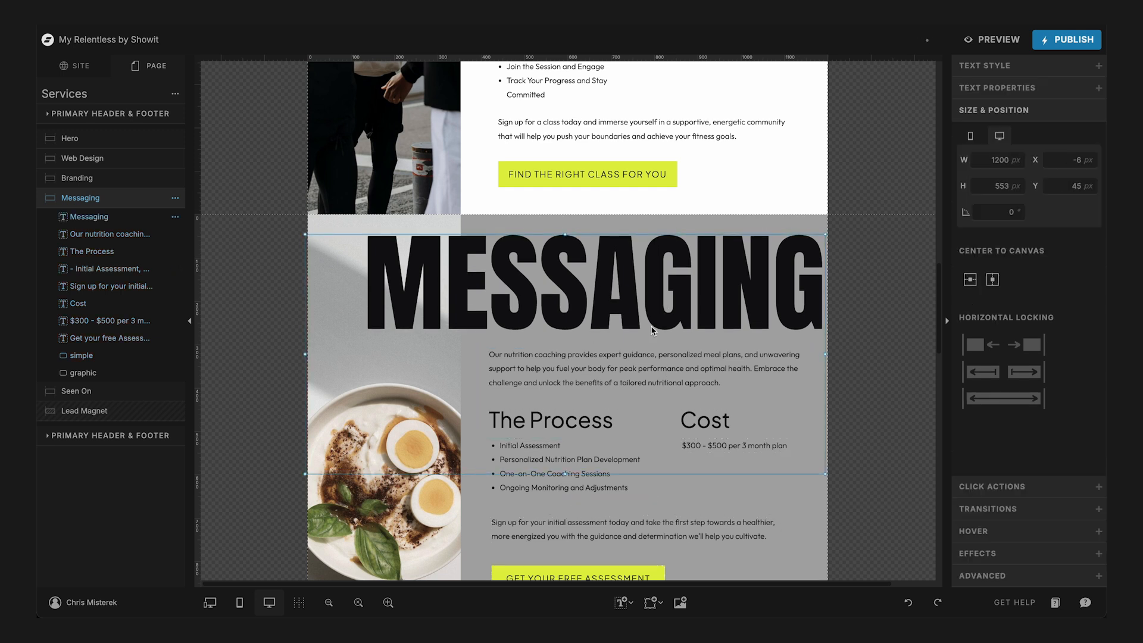
left_click_drag(567, 474, 572, 333)
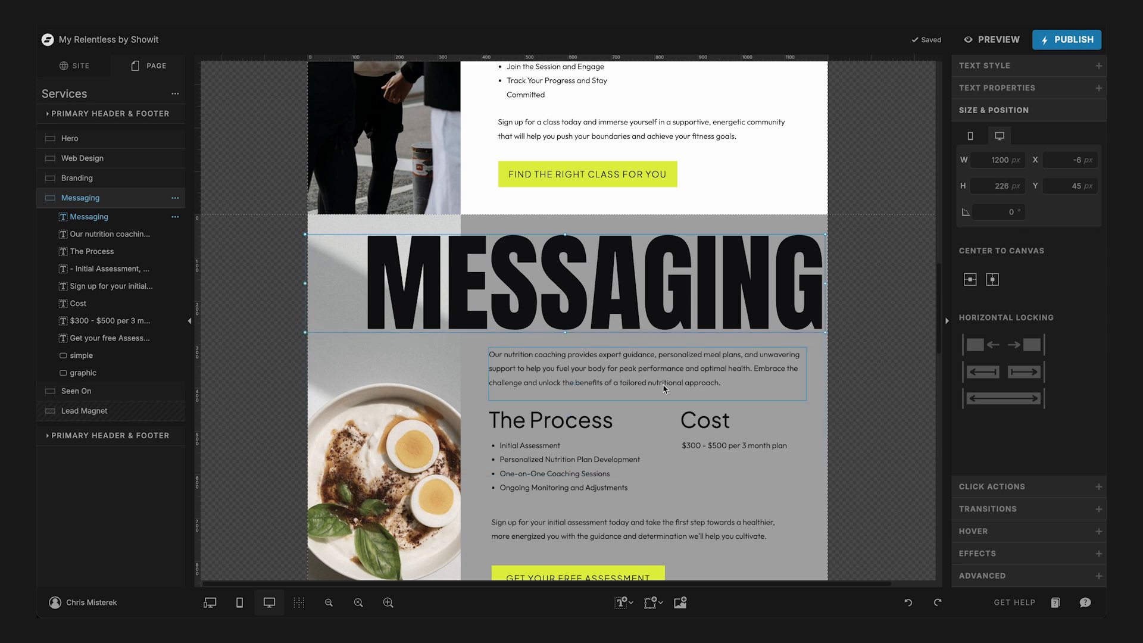
scroll(602, 344, "down", 3)
left_click_drag(720, 505, 525, 269)
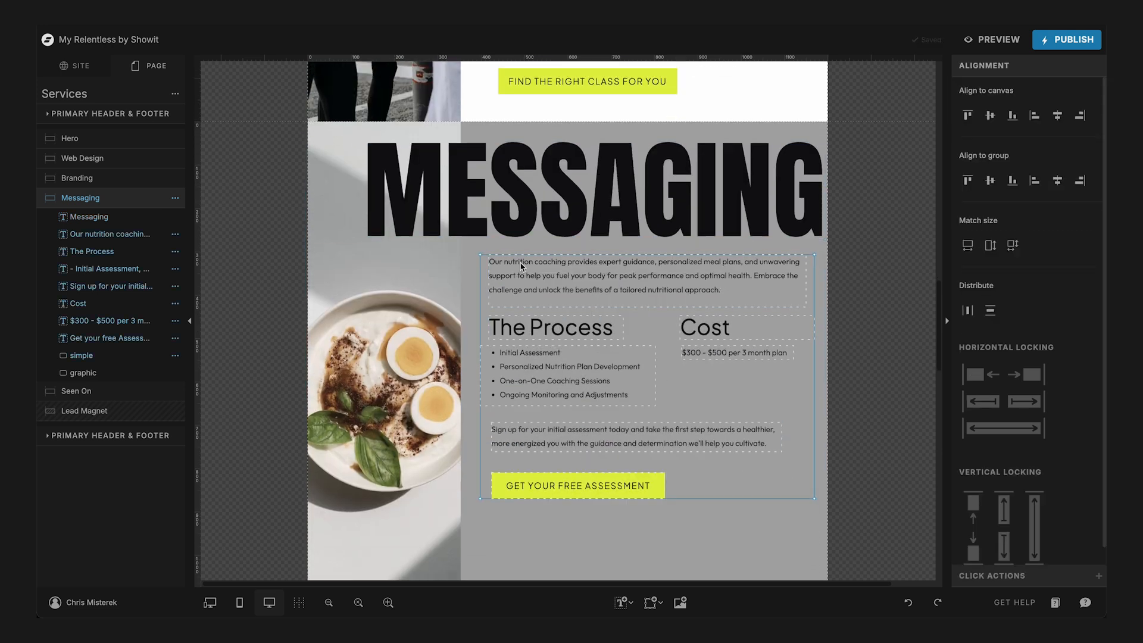
scroll(533, 304, "up", 2)
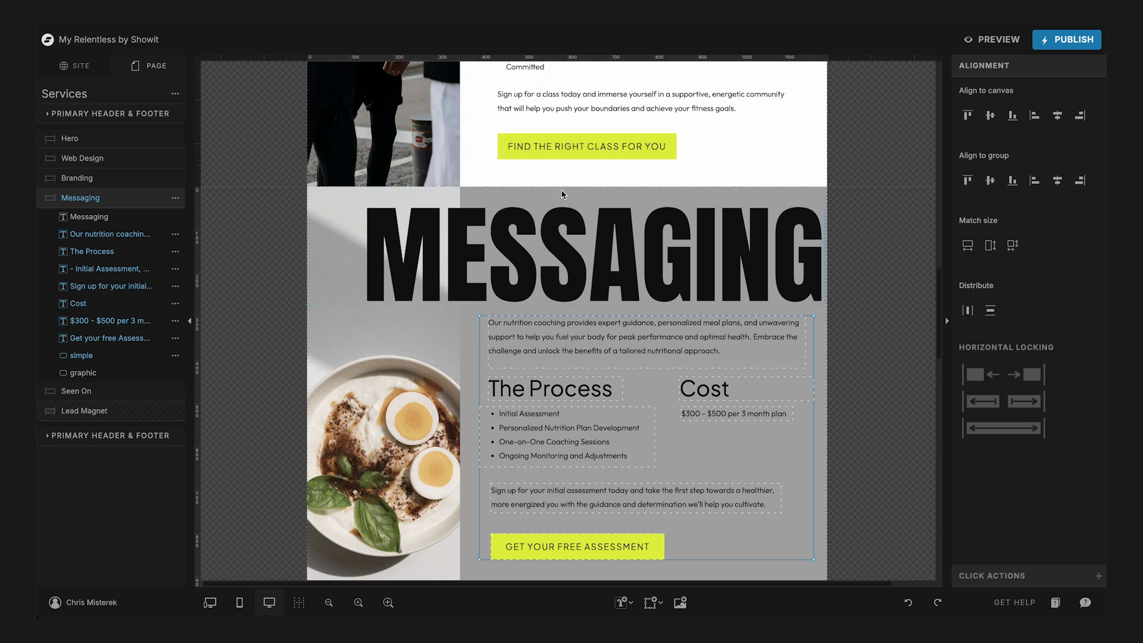
left_click(829, 382)
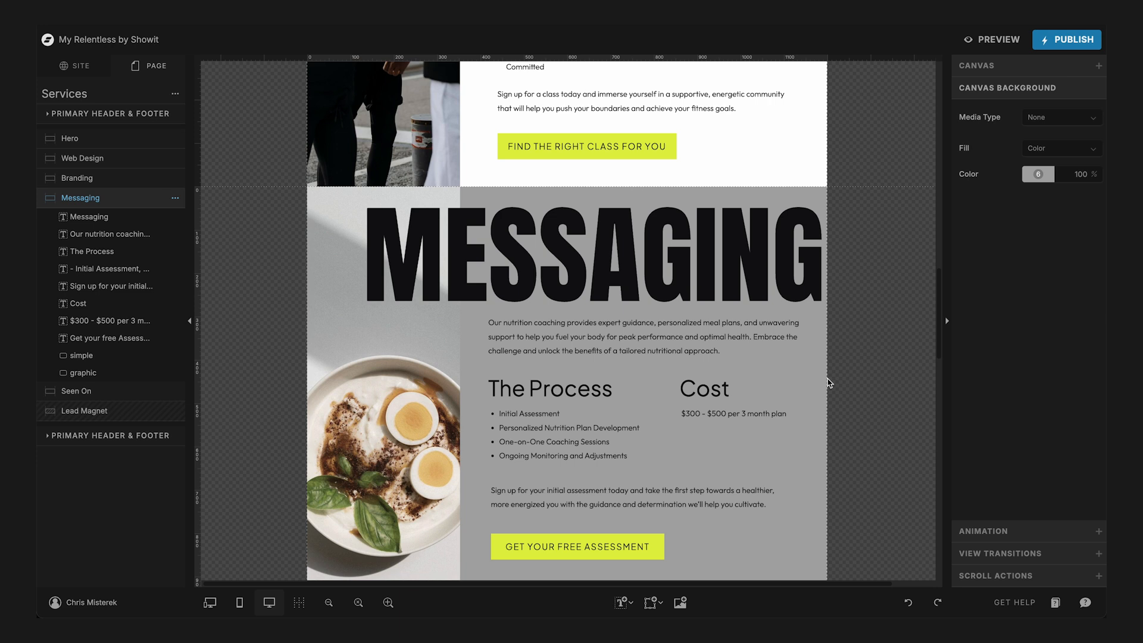
- Add a rectangle to the Messaging canvas and shape it into a thin bar between the title and the first paragraph
scroll(829, 383, "down", 2)
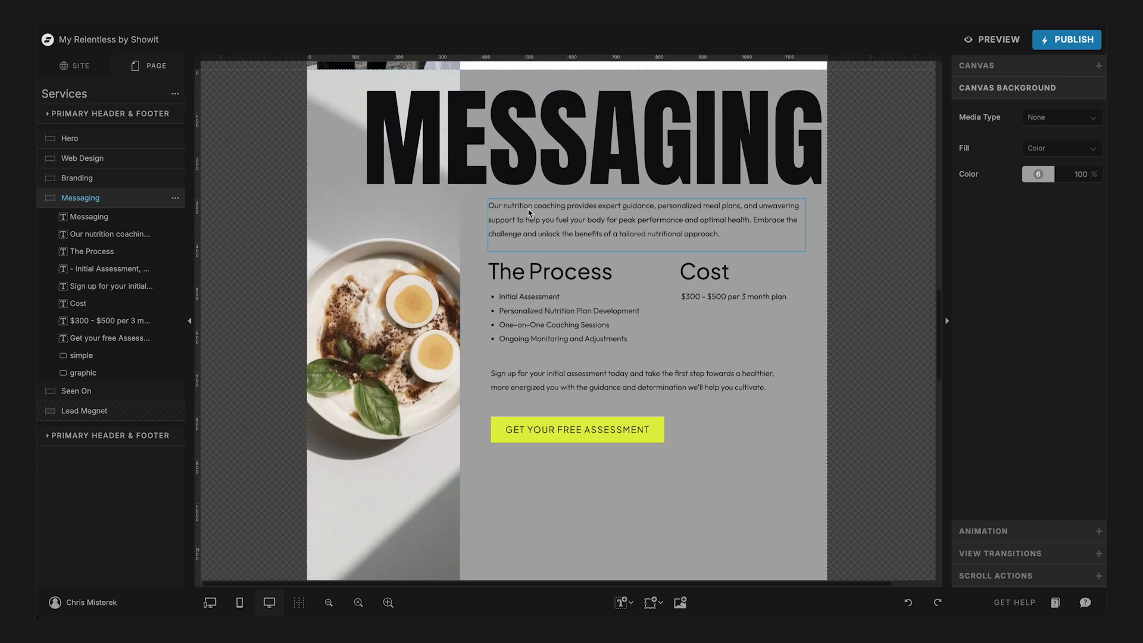
scroll(518, 197, "up", 1)
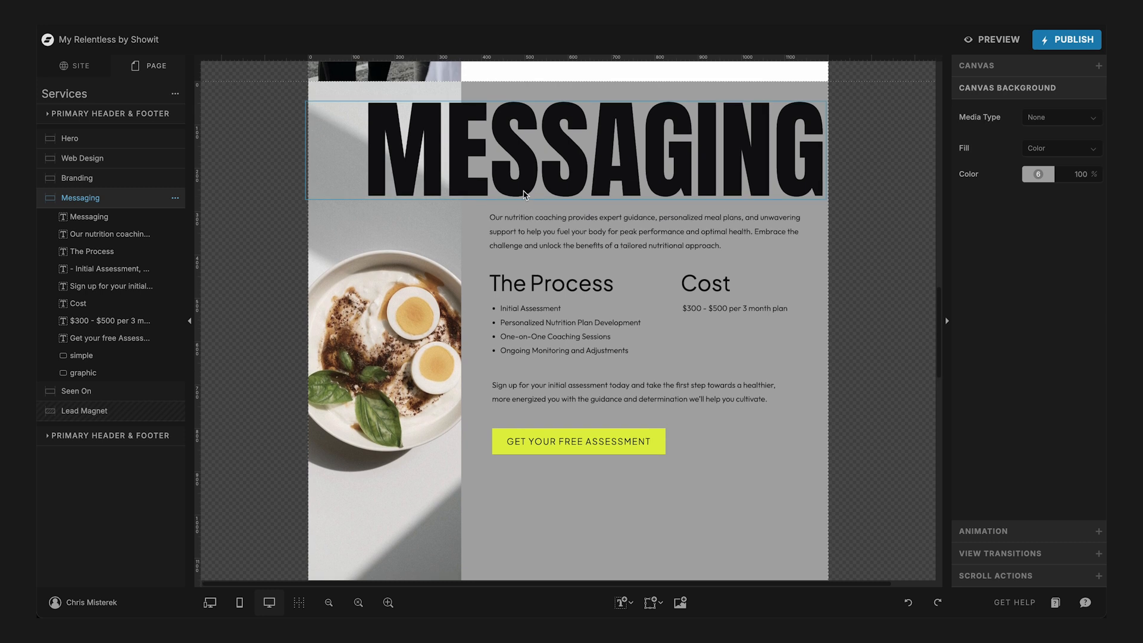
left_click(650, 603)
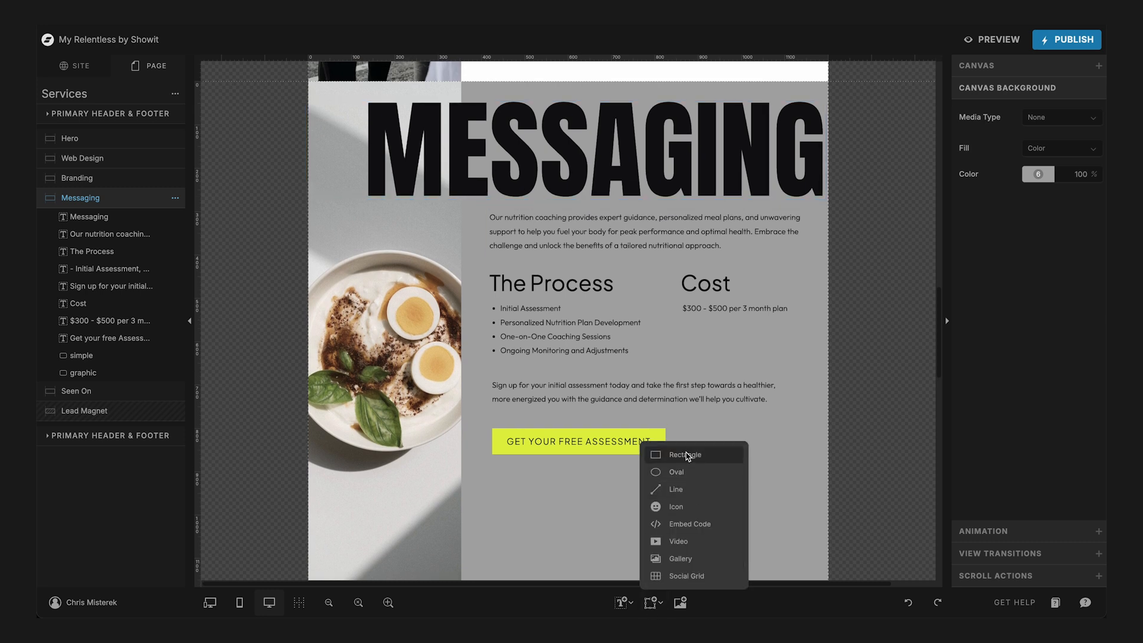
left_click(659, 455)
left_click_drag(601, 361, 523, 306)
left_click_drag(492, 413, 492, 214)
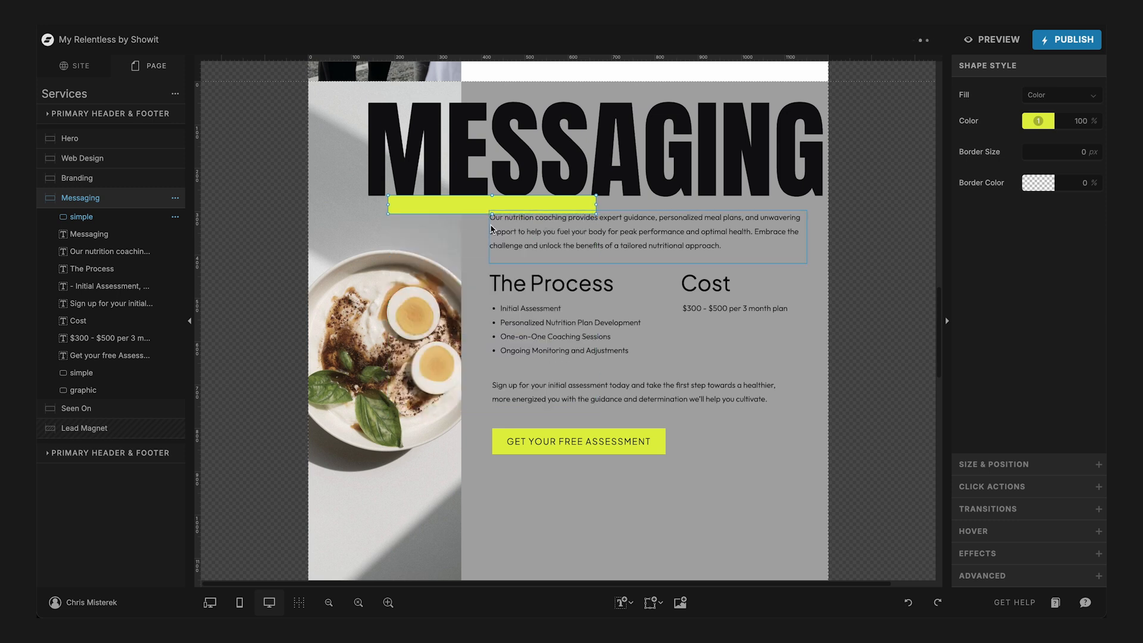
- Move the yellow bar into the gap between the Messaging canvas's upper edge and the title to gauge the spacing
scroll(492, 224, "up", 5)
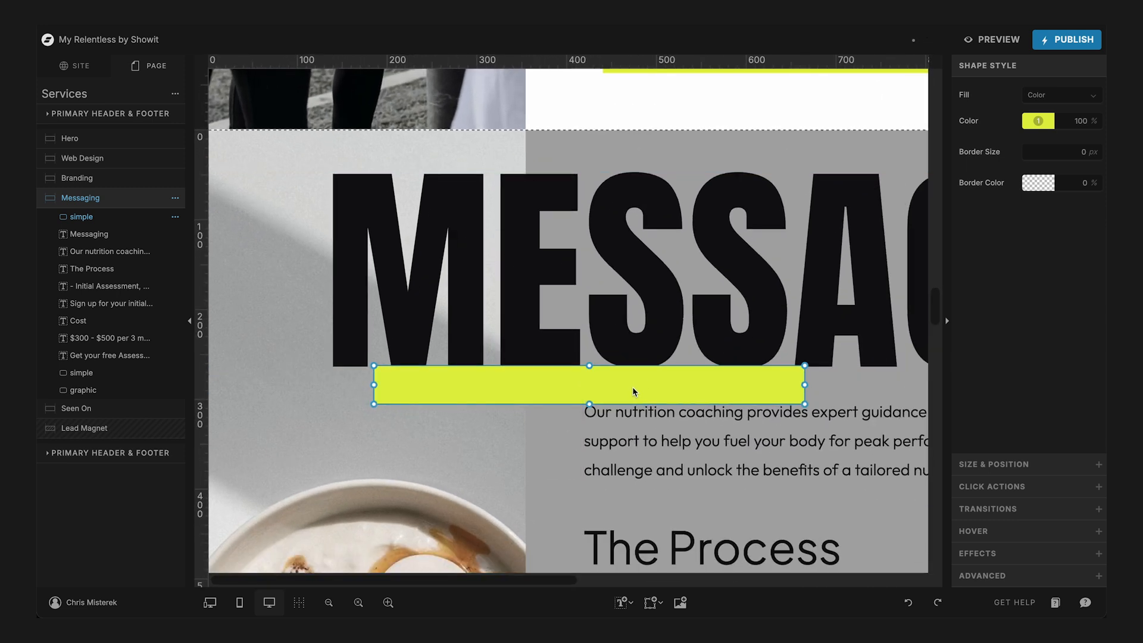
left_click(559, 429)
left_click_drag(584, 387, 590, 170)
- Turn off snapping and move the yellow spacing bar back to directly beneath the Messaging title
left_click(300, 602)
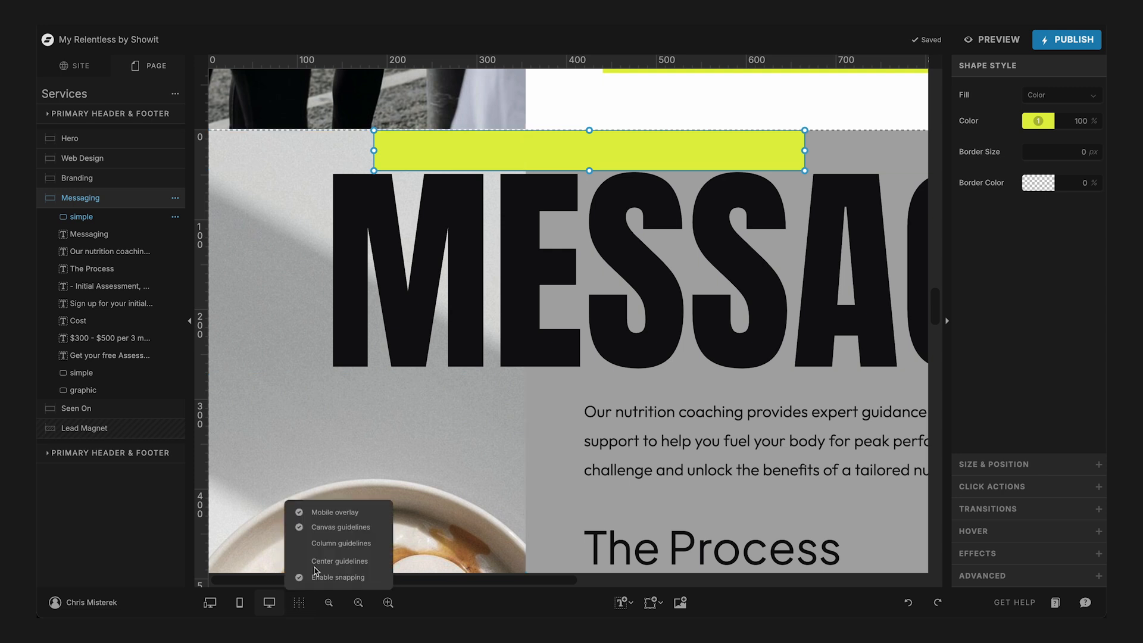
left_click(299, 577)
left_click_drag(591, 176, 571, 378)
- Nudge the Messaging paragraphs, Process text and button down slightly using the yellow bar as a spacing guide, and delete the bar
scroll(570, 379, "down", 3)
key("super+minus")
key("super+minus")
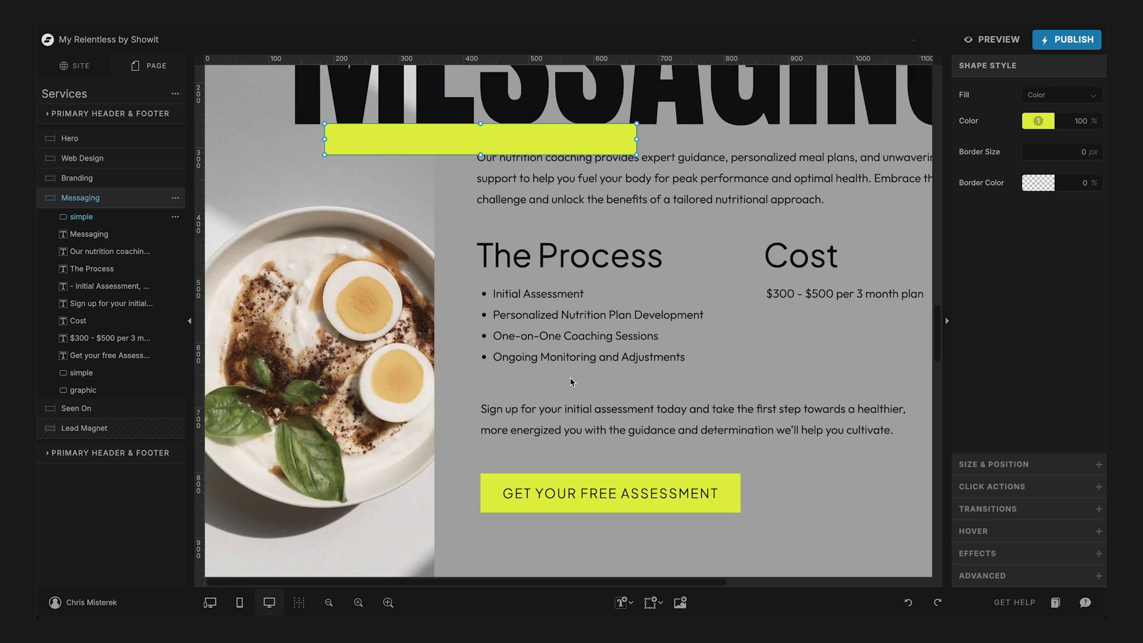
left_click_drag(751, 547, 586, 177)
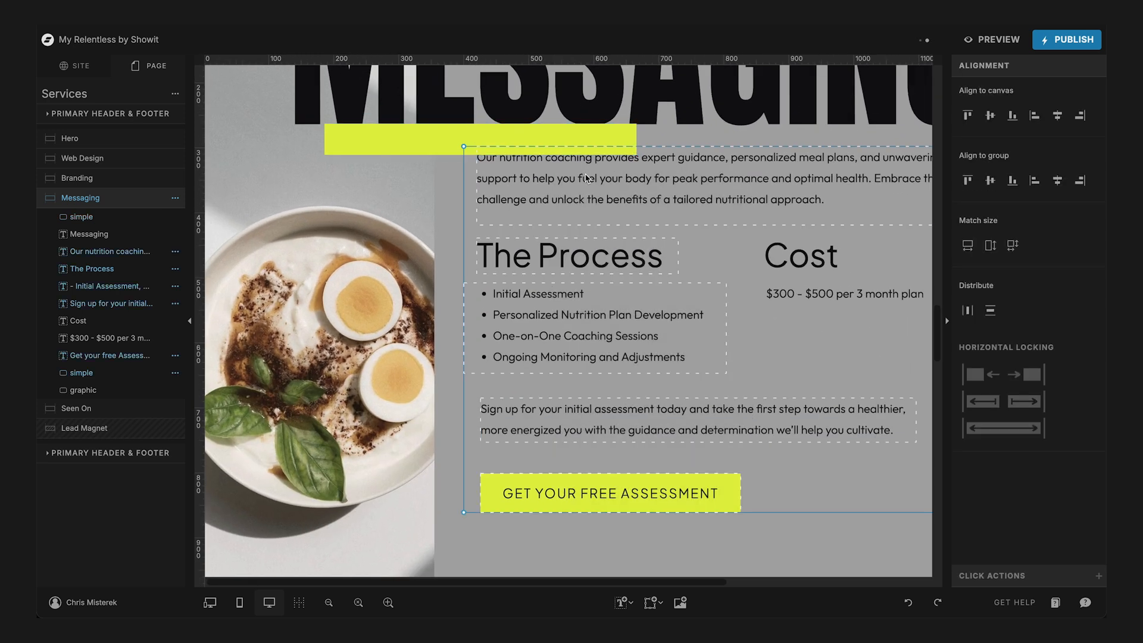
key("Down")
key("Down")
key("Down")
key("Down")
key("Down")
key("Down")
key("Down")
key("Down")
key("Up")
key("Up")
key("Up")
key("Up")
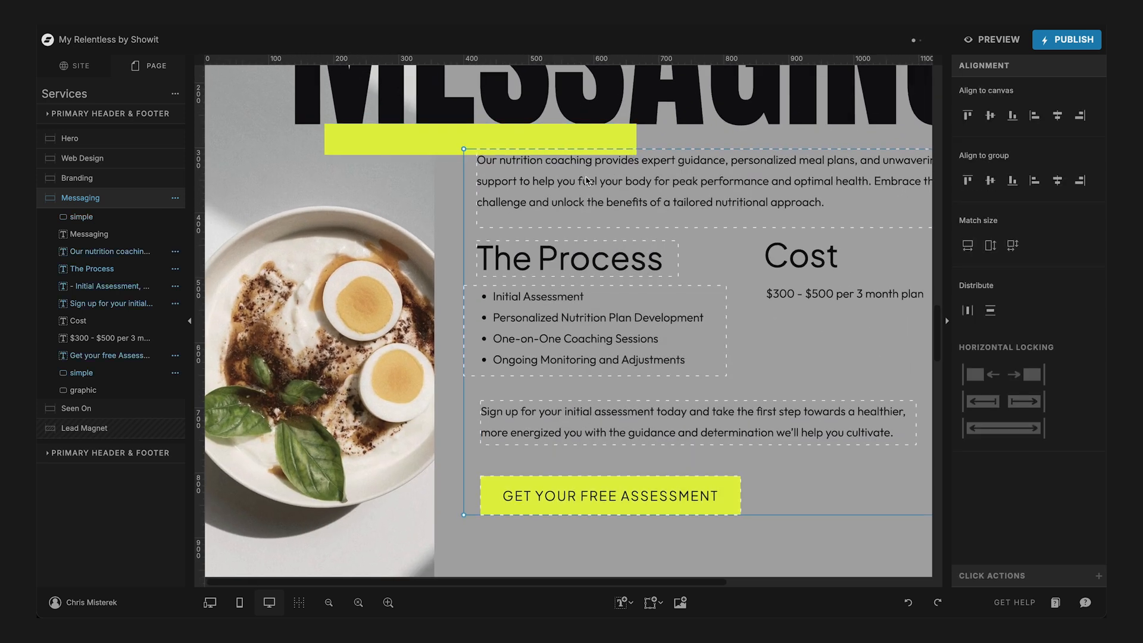
left_click(427, 144)
key("Delete")
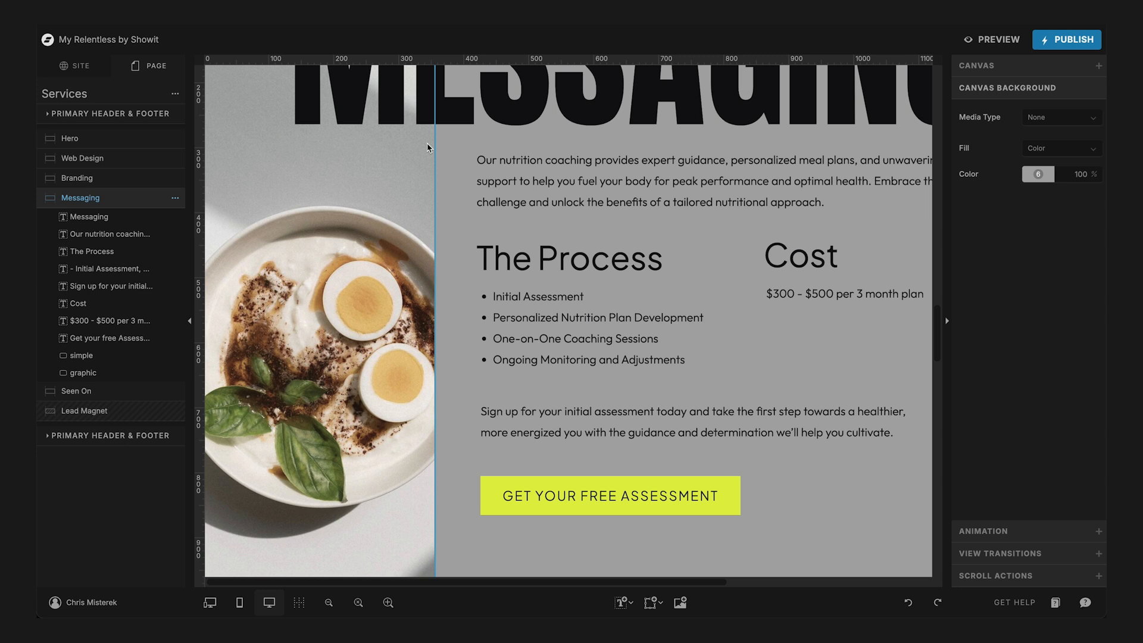
- Shorten the Messaging canvas's image to 922 px high and reduce the canvas height to end at the image's lower edge
scroll(427, 143, "down", 5)
left_click(333, 484)
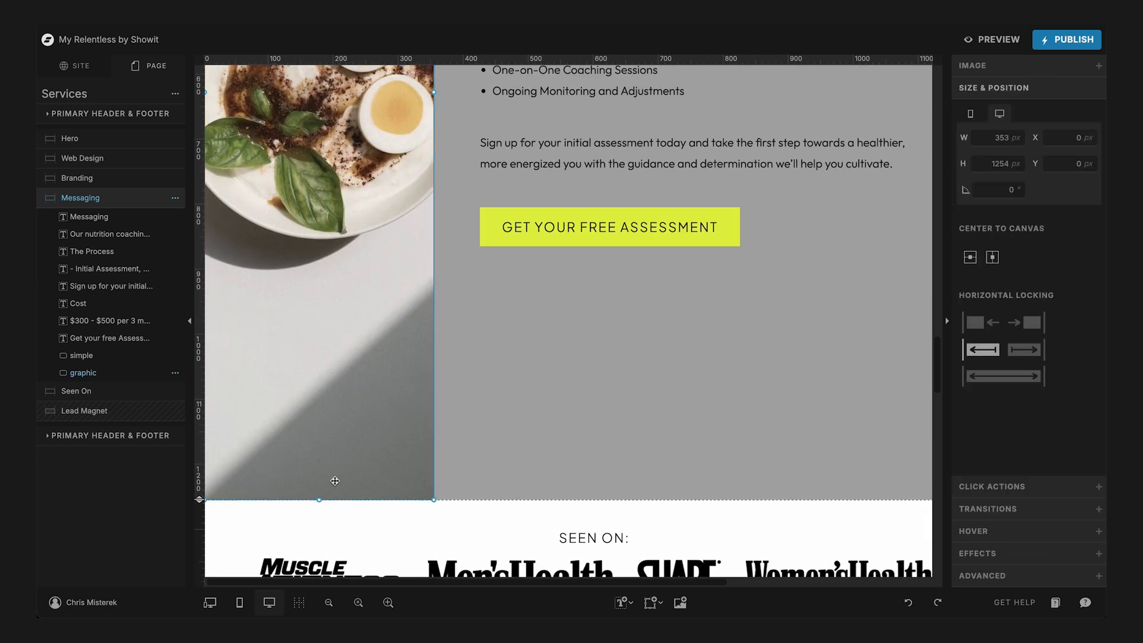
left_click_drag(320, 500, 319, 284)
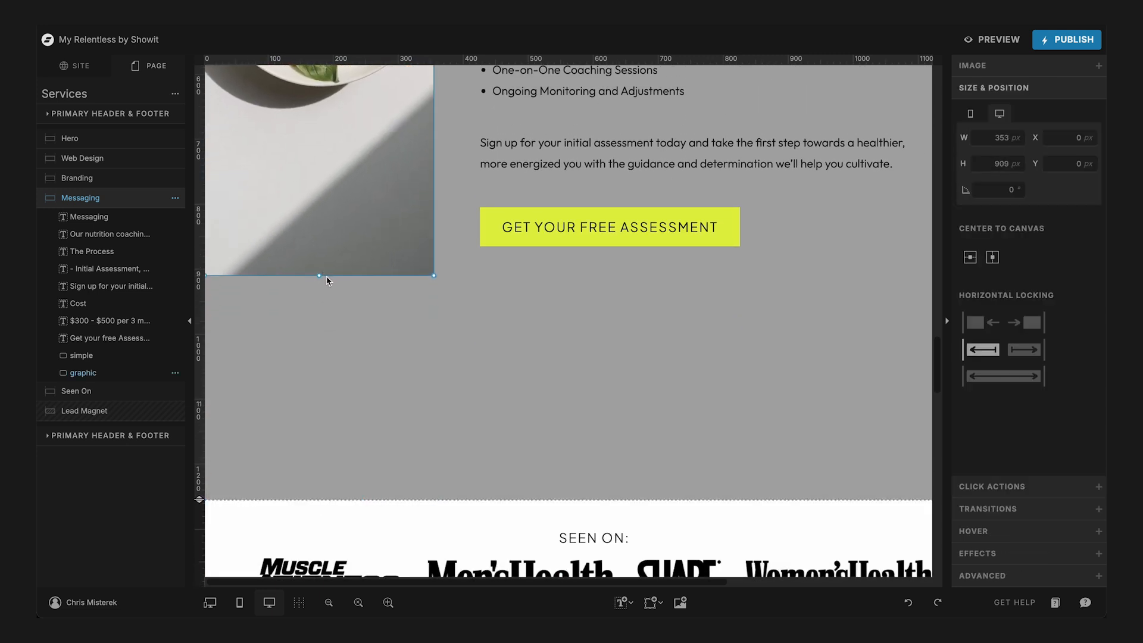
left_click_drag(198, 497, 198, 285)
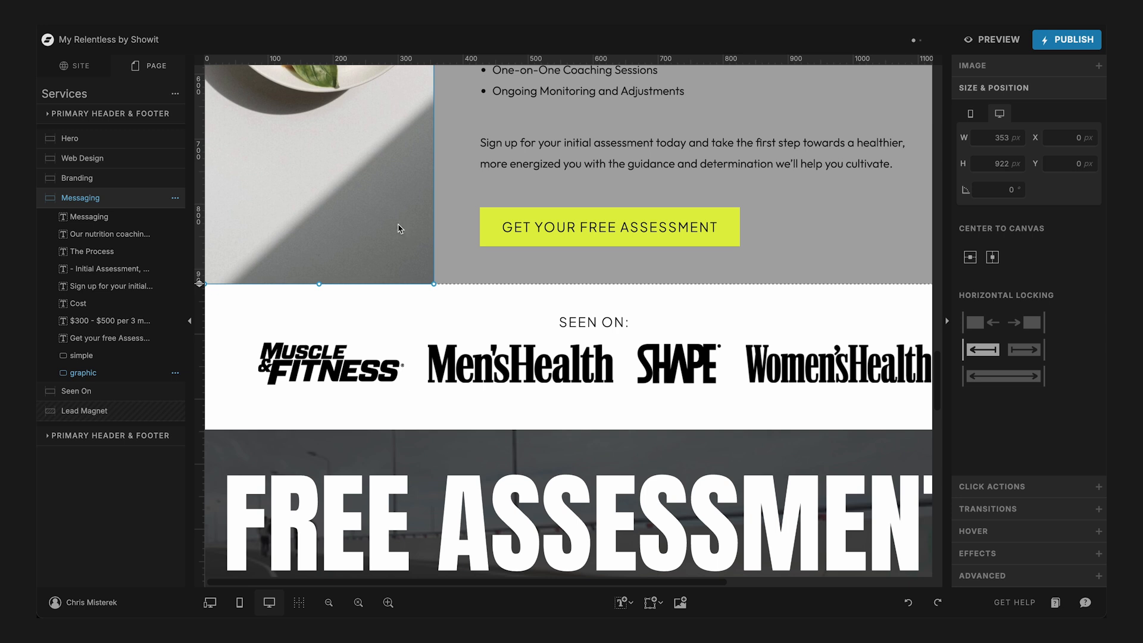
- Review the desktop layout and spacing of the Branding and Messaging canvases together
key("super+minus")
key("super+minus")
key("super+minus")
scroll(666, 227, "up", 10)
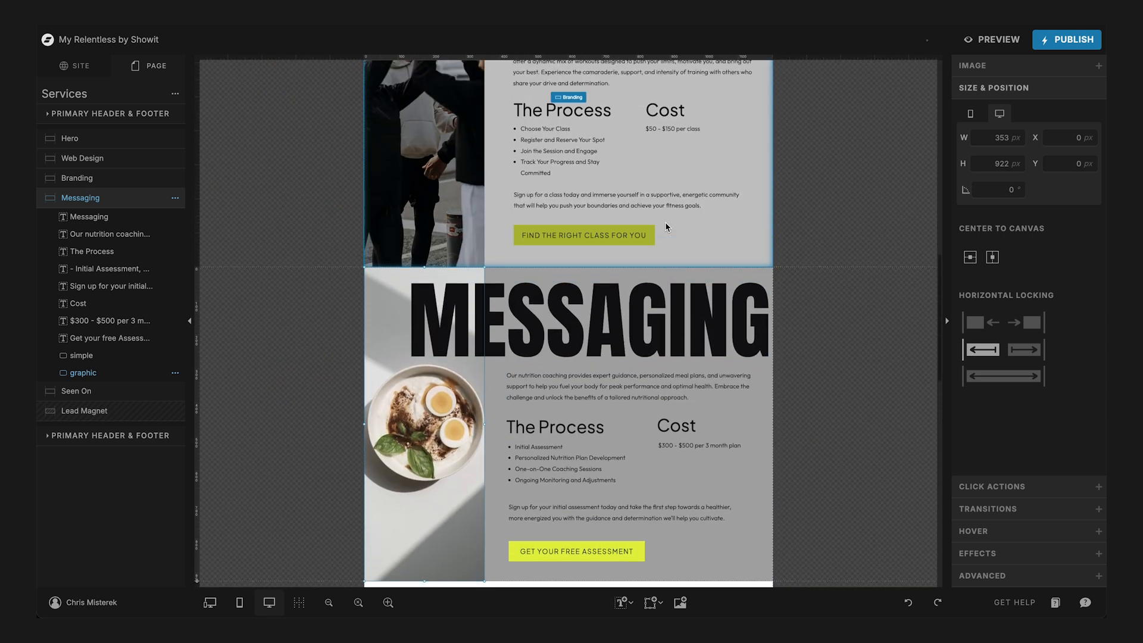
scroll(666, 226, "down", 7)
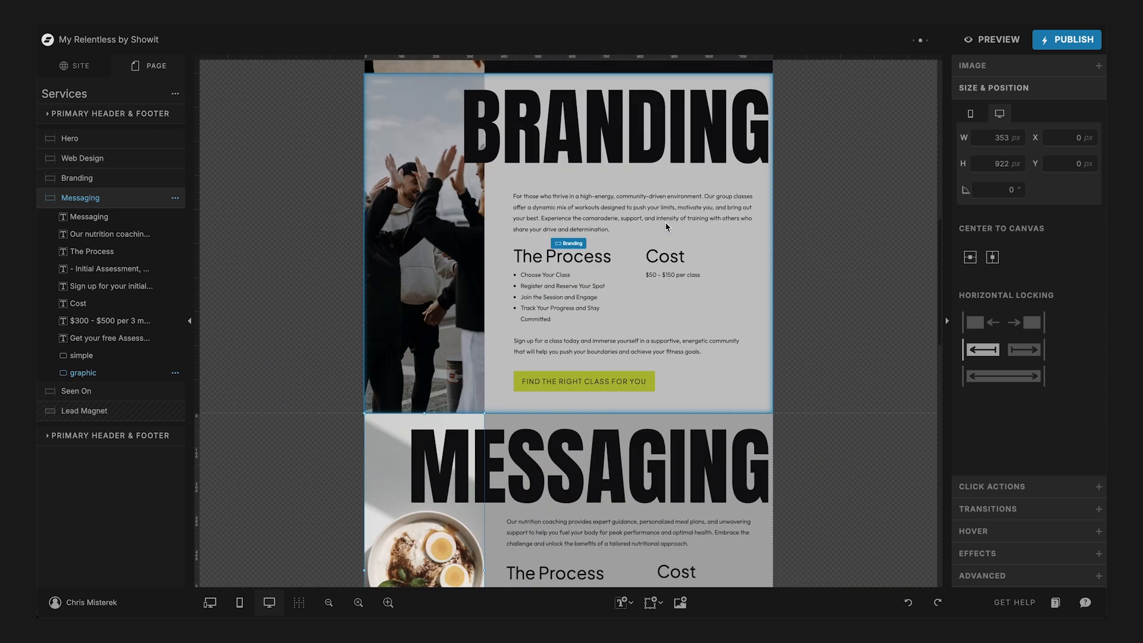
scroll(666, 227, "down", 2)
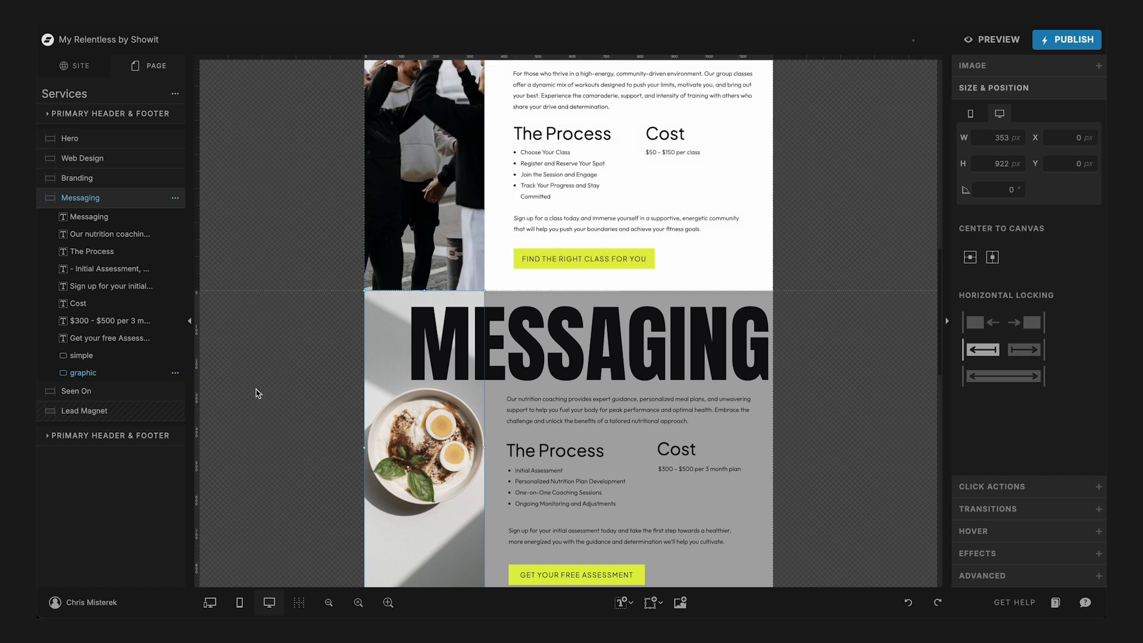
- Switch to the mobile layout and examine the titles, images and text in each canvas of the Services page
left_click(240, 603)
scroll(500, 432, "down", 8)
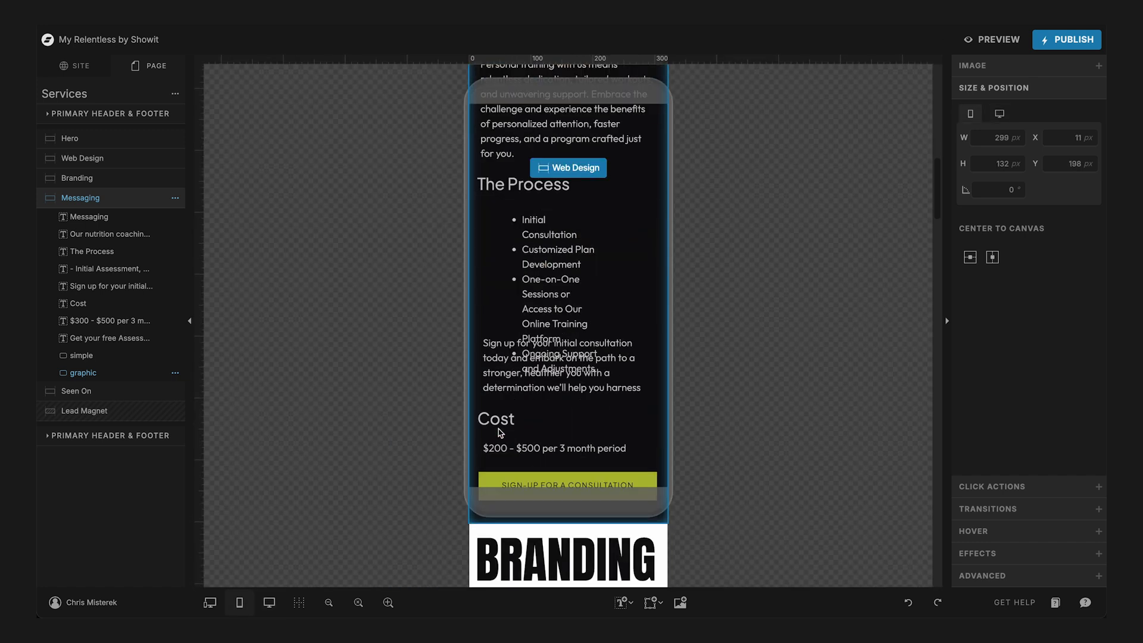
scroll(500, 432, "down", 12)
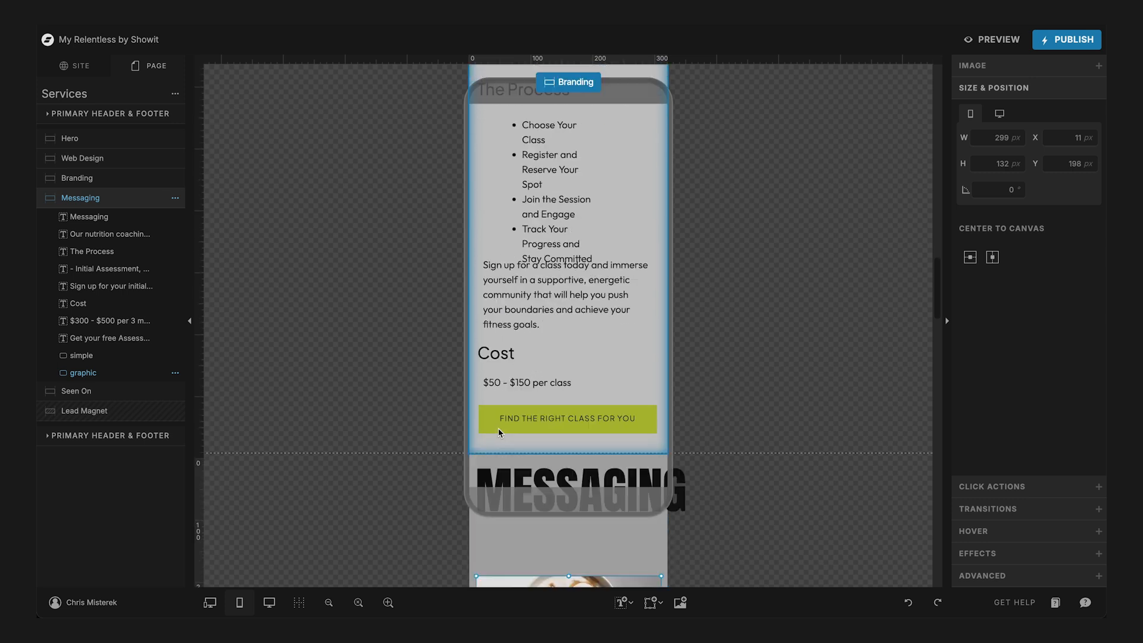
scroll(500, 433, "down", 10)
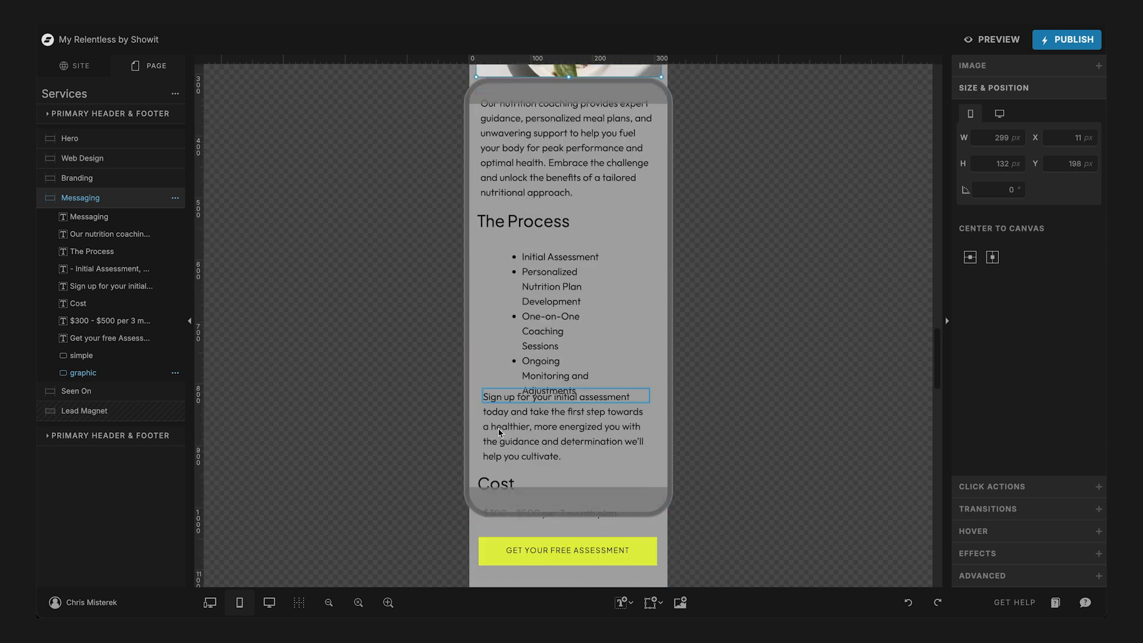
scroll(500, 433, "down", 6)
scroll(500, 433, "up", 12)
scroll(500, 435, "up", 20)
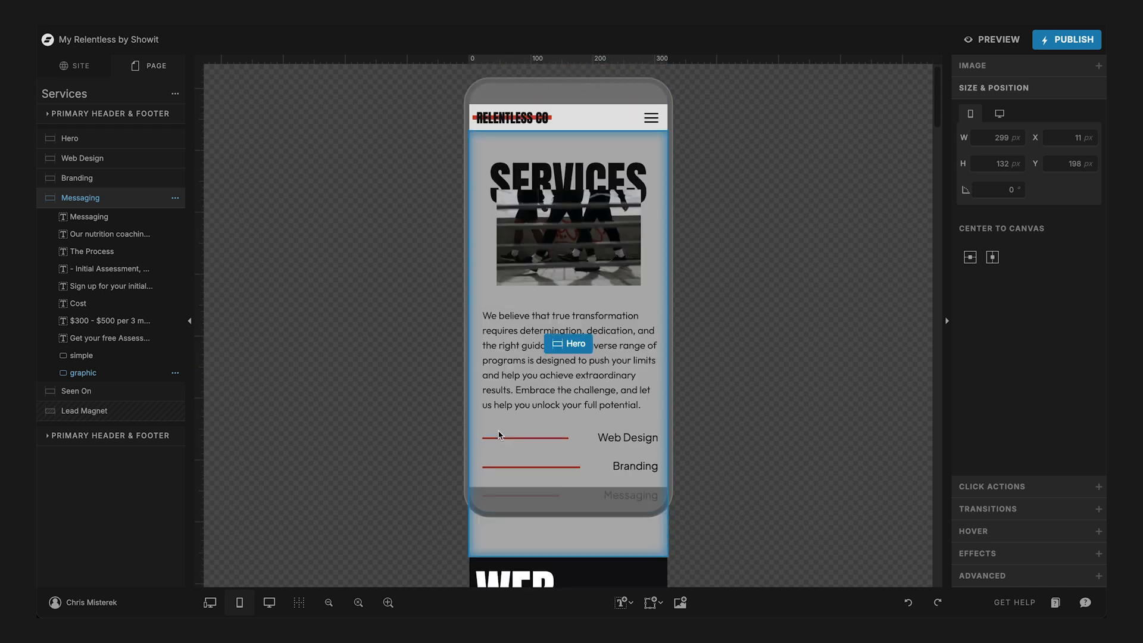
- Shorten the Hero canvas in the mobile layout to reduce the empty space beneath the Messaging link
scroll(500, 434, "down", 7)
scroll(500, 435, "up", 6)
scroll(500, 434, "down", 1)
scroll(500, 435, "up", 1)
left_click(564, 448)
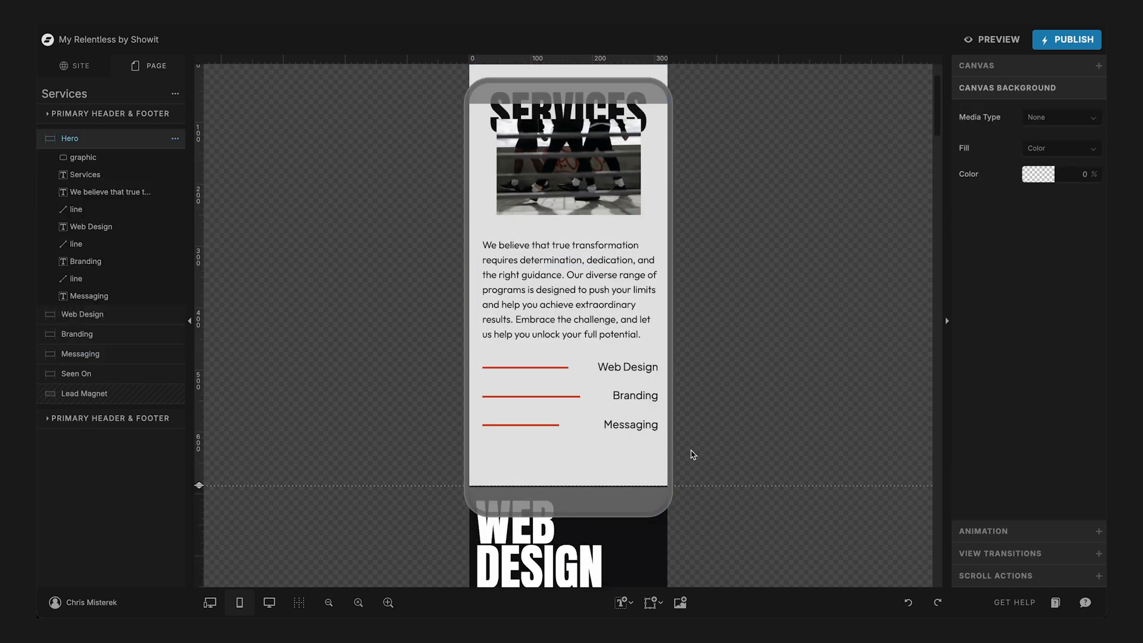
left_click_drag(199, 486, 199, 459)
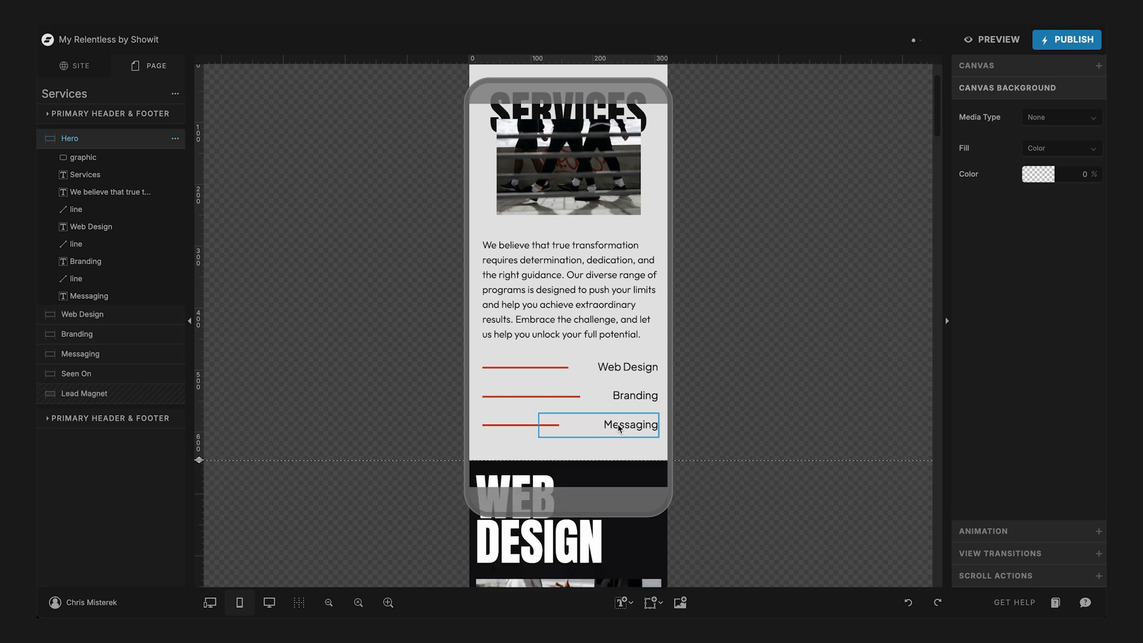
scroll(542, 441, "down", 15)
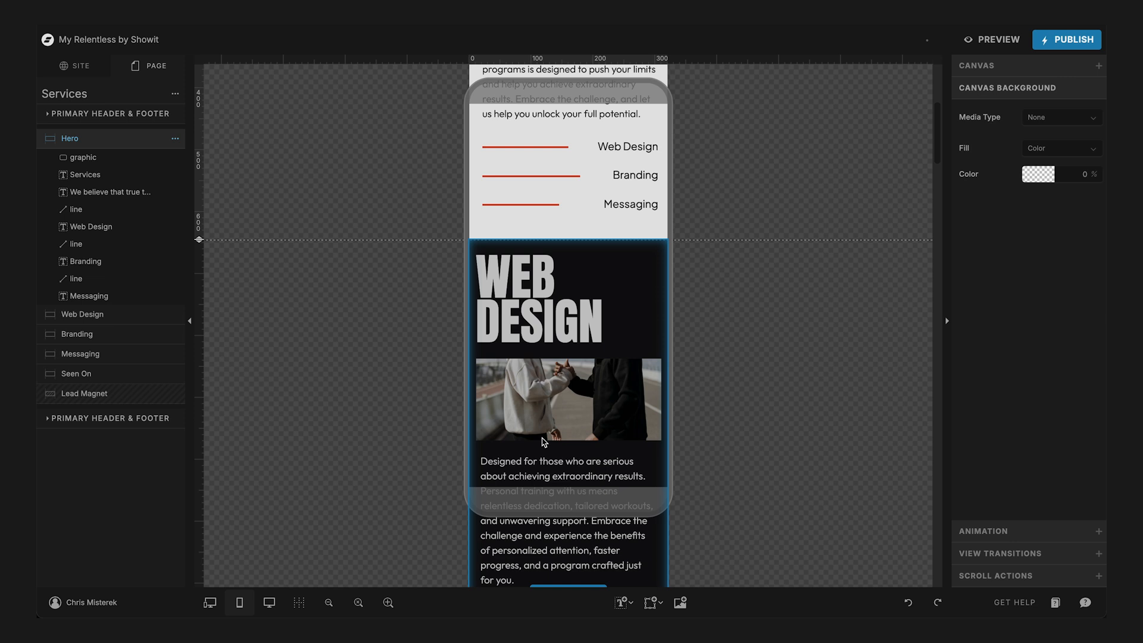
- Widen the process bullet list in the mobile Web Design canvas to 248 px
scroll(542, 439, "up", 1)
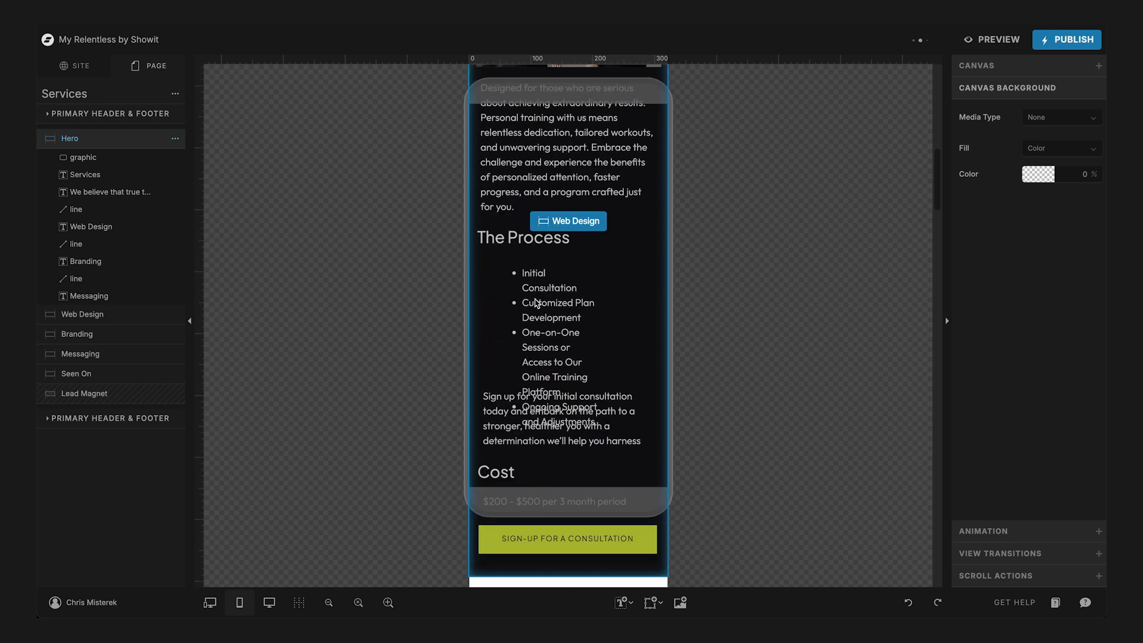
left_click(537, 299)
left_click(544, 271)
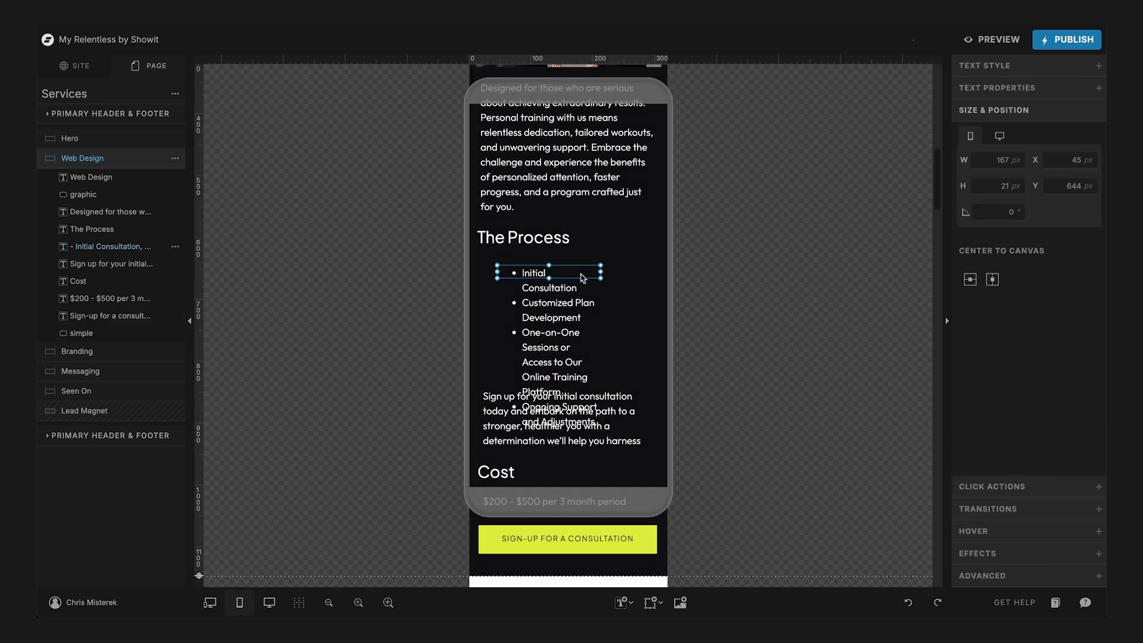
left_click_drag(603, 274, 652, 268)
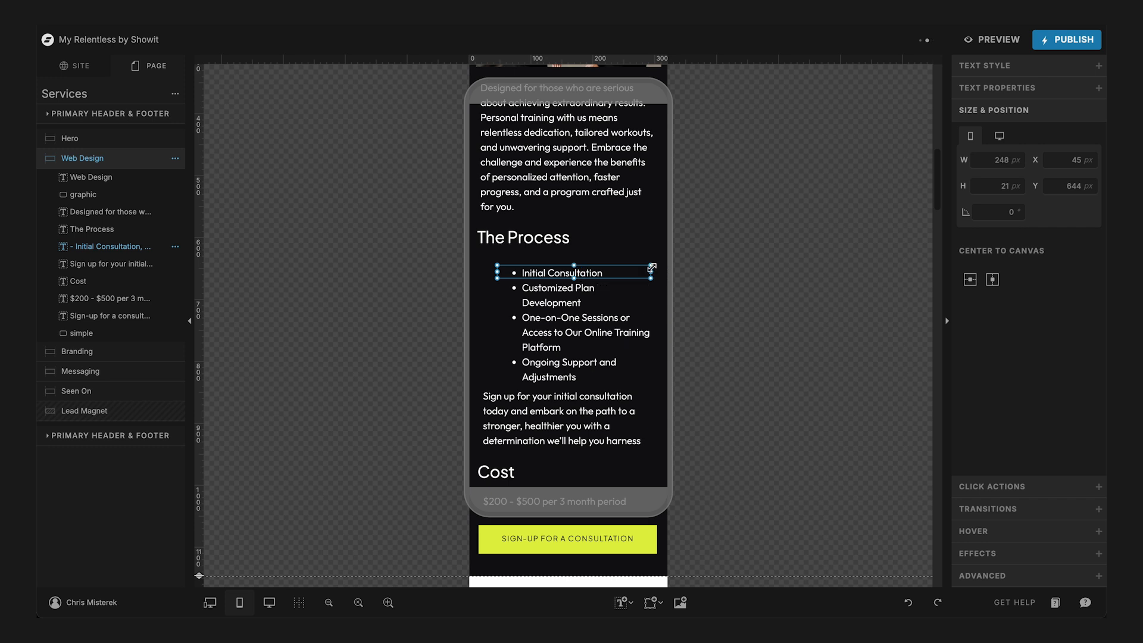
- Examine the consultation text, titles and spacing of the Web Design and Branding canvases in the mobile layout
scroll(654, 268, "down", 3)
left_click(558, 272)
double_click(556, 262)
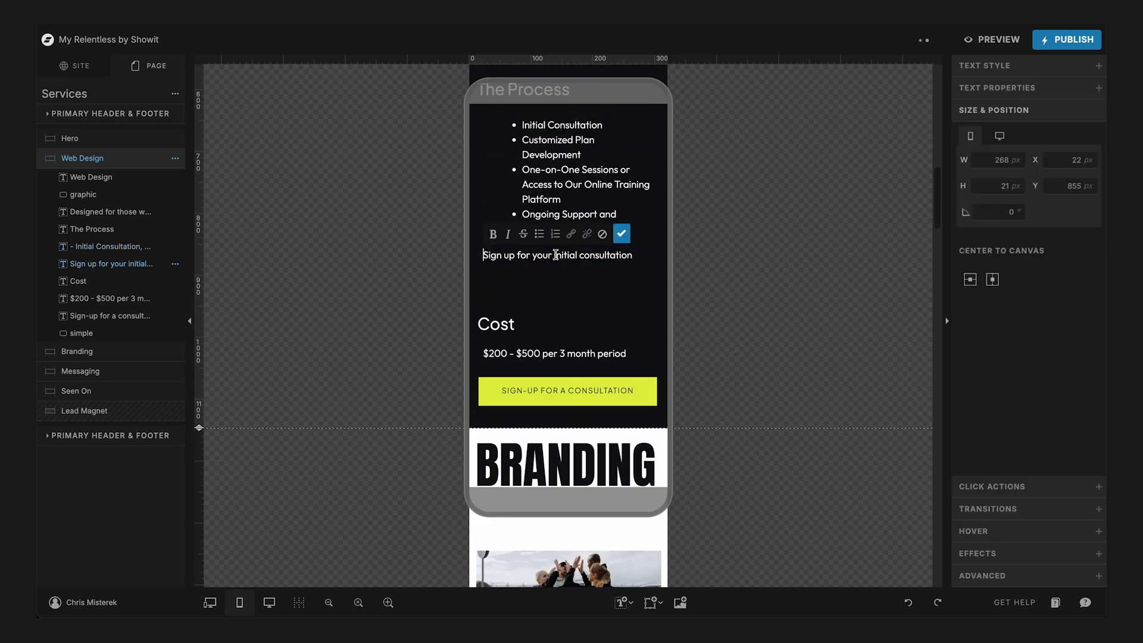
scroll(595, 254, "down", 2)
scroll(640, 203, "down", 3)
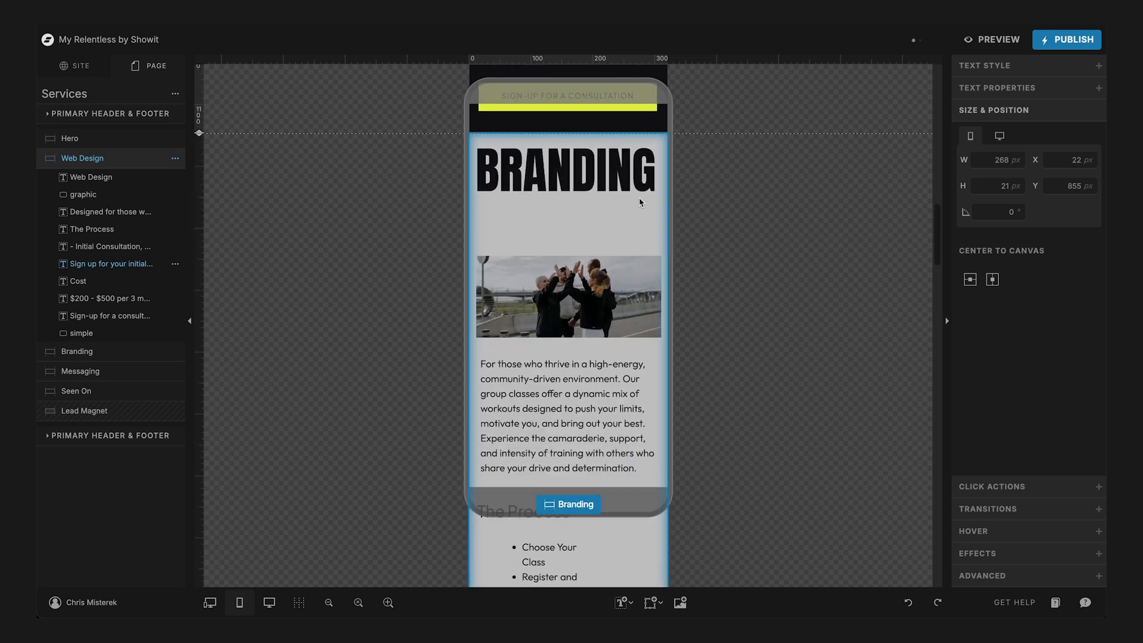
left_click(638, 197)
scroll(563, 220, "up", 5)
scroll(563, 220, "up", 4)
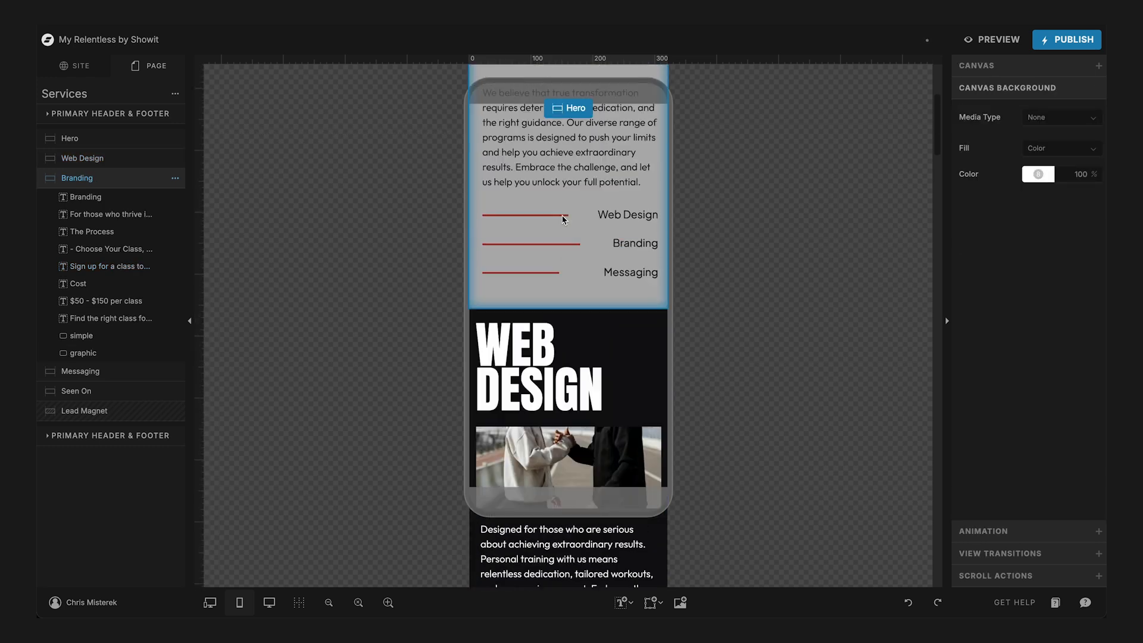
scroll(563, 219, "down", 12)
scroll(563, 220, "down", 5)
scroll(563, 219, "up", 2)
- Set the Messaging title's mobile font size to 50 px
left_click(556, 249)
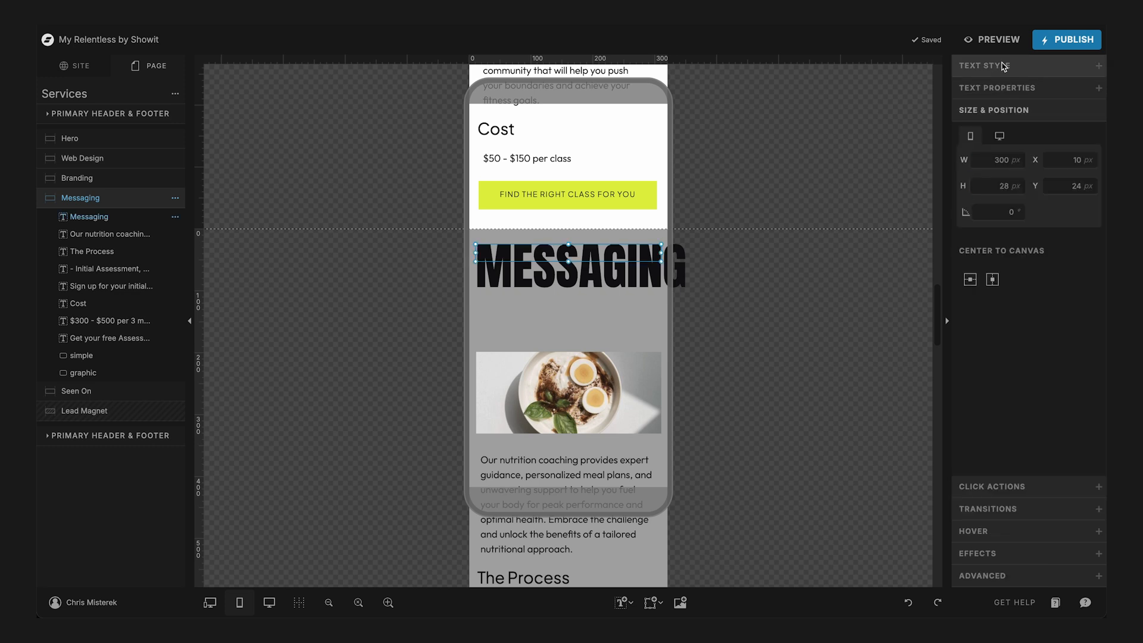
left_click(984, 65)
left_click(1055, 215)
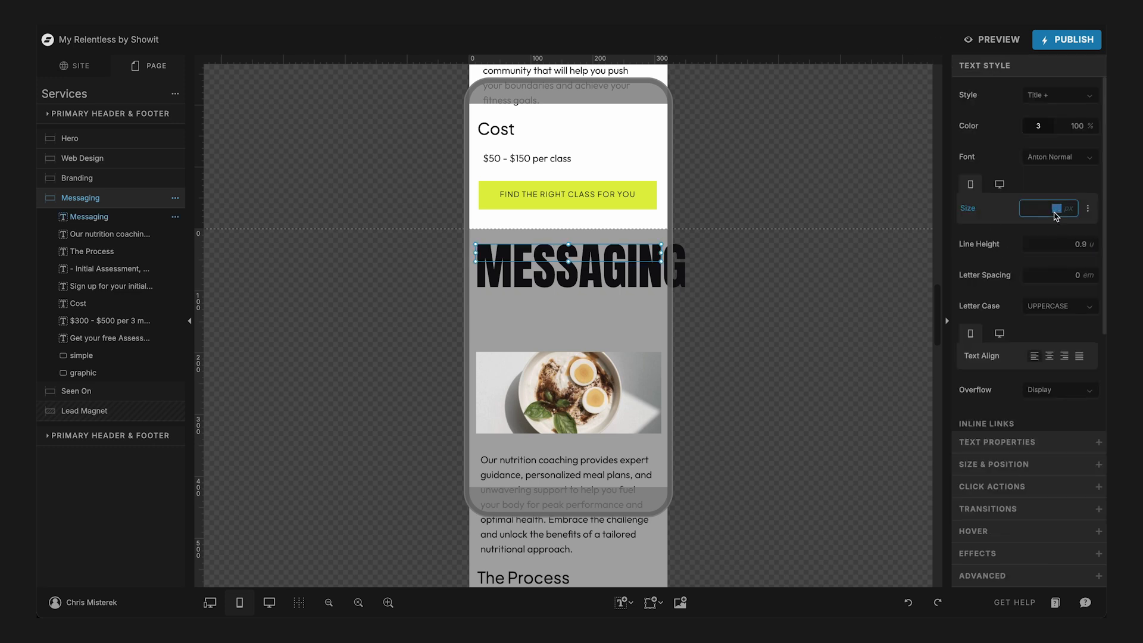
type("50")
- Set the Branding title's mobile font size to 50 px
scroll(576, 252, "up", 7)
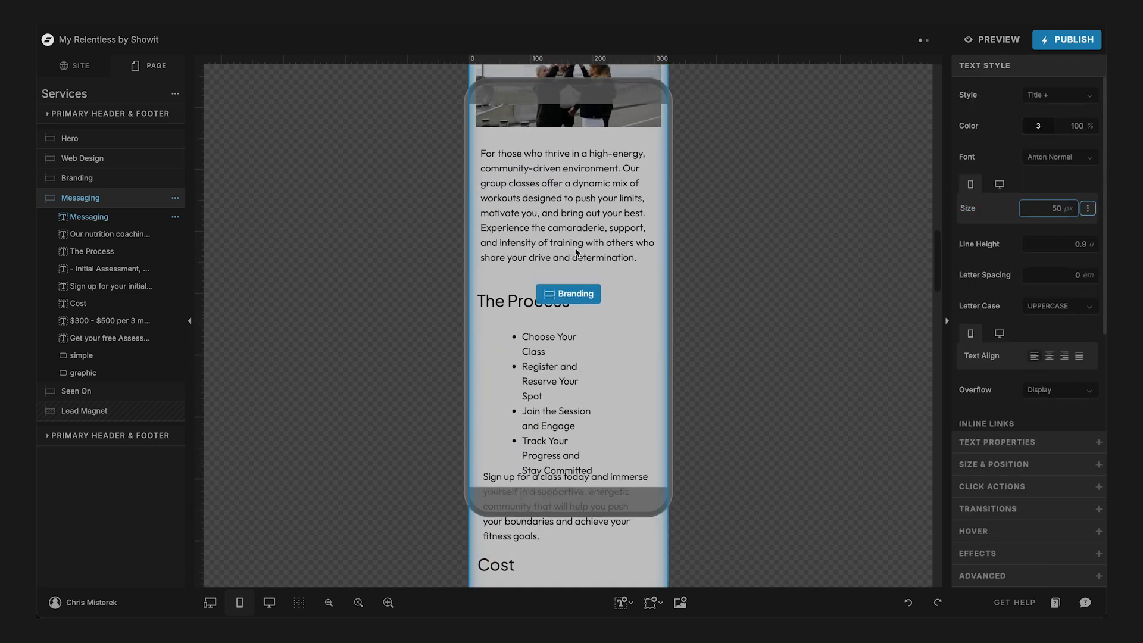
scroll(576, 252, "up", 3)
left_click(544, 140)
left_click(543, 141)
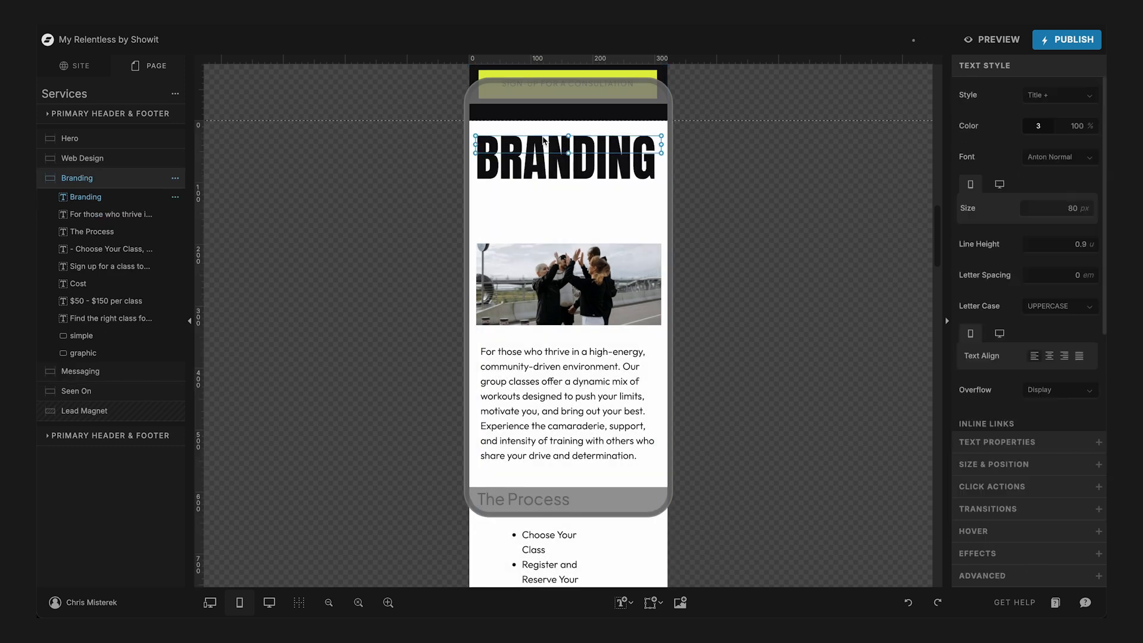
left_click(1055, 209)
type("50")
- Set the Web Design title's mobile font size to 50 px and shorten its text box to fit one line
scroll(599, 258, "up", 5)
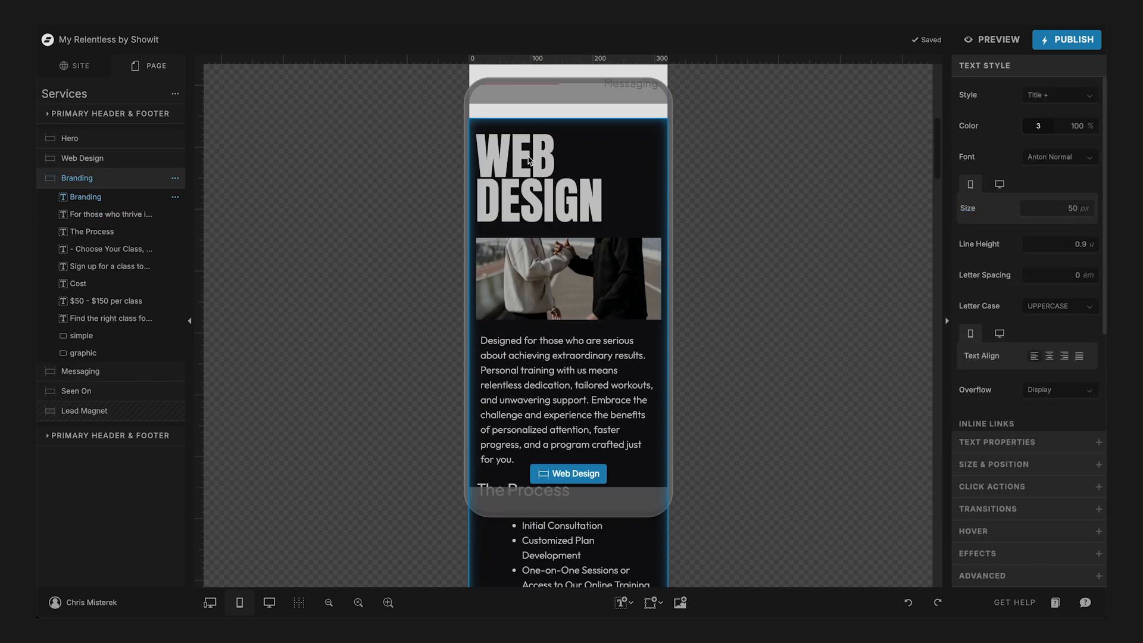
left_click(528, 156)
left_click(525, 140)
left_click(525, 133)
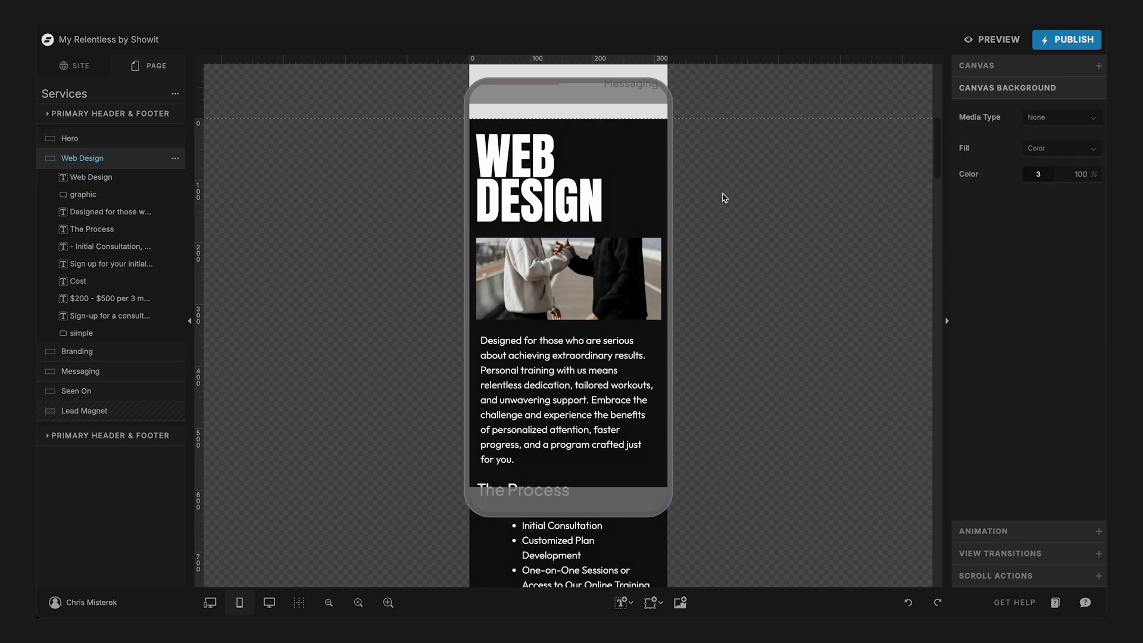
left_click(514, 166)
double_click(1057, 208)
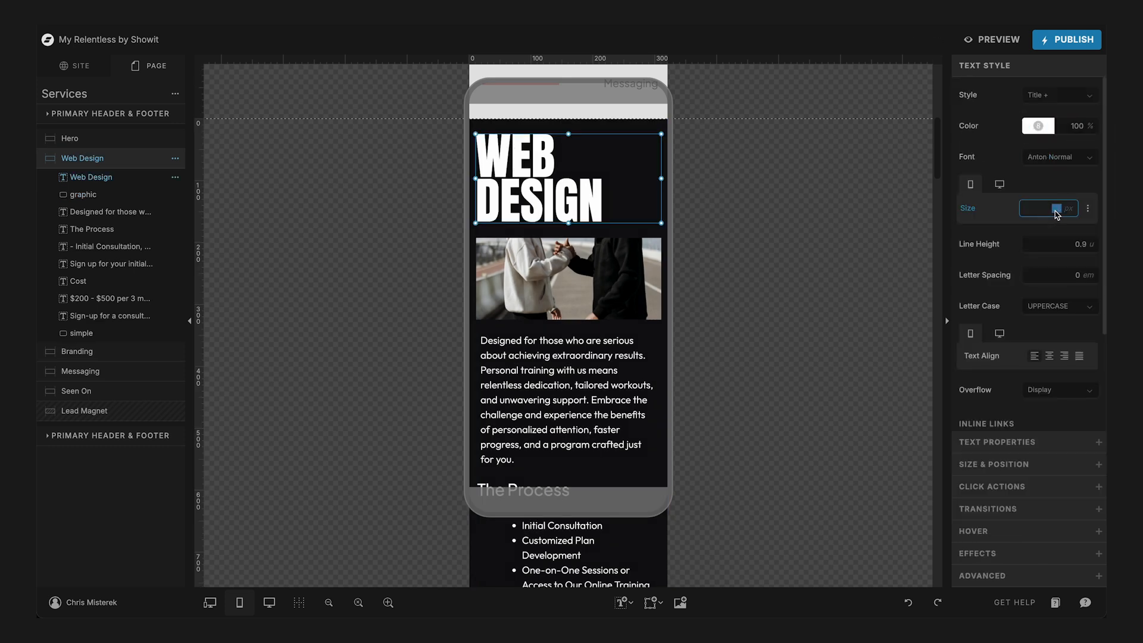
type("50")
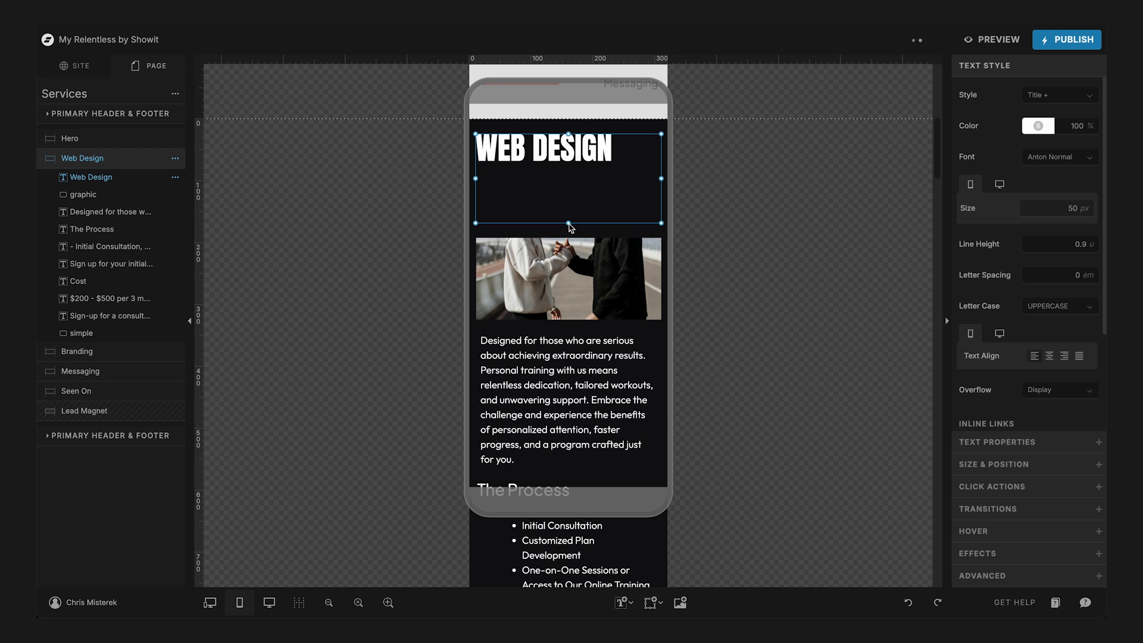
left_click_drag(570, 225, 571, 171)
- Try the Messaging title's mobile font size at 60 px, and raise it to 70 px
scroll(571, 172, "down", 10)
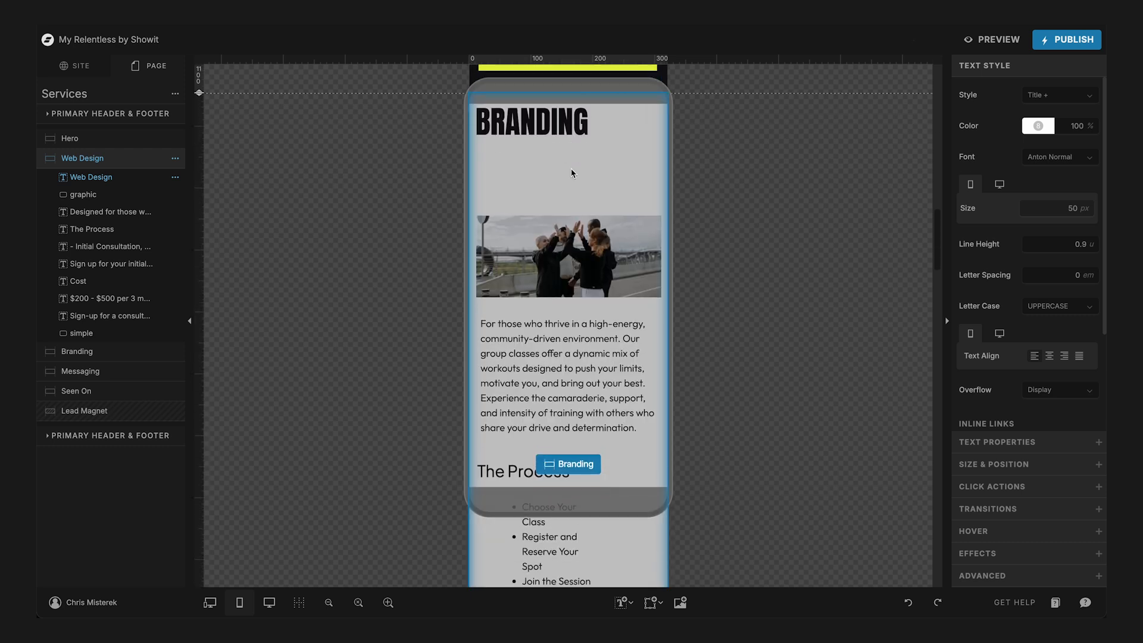
scroll(571, 173, "down", 5)
left_click(535, 351)
left_click(532, 325)
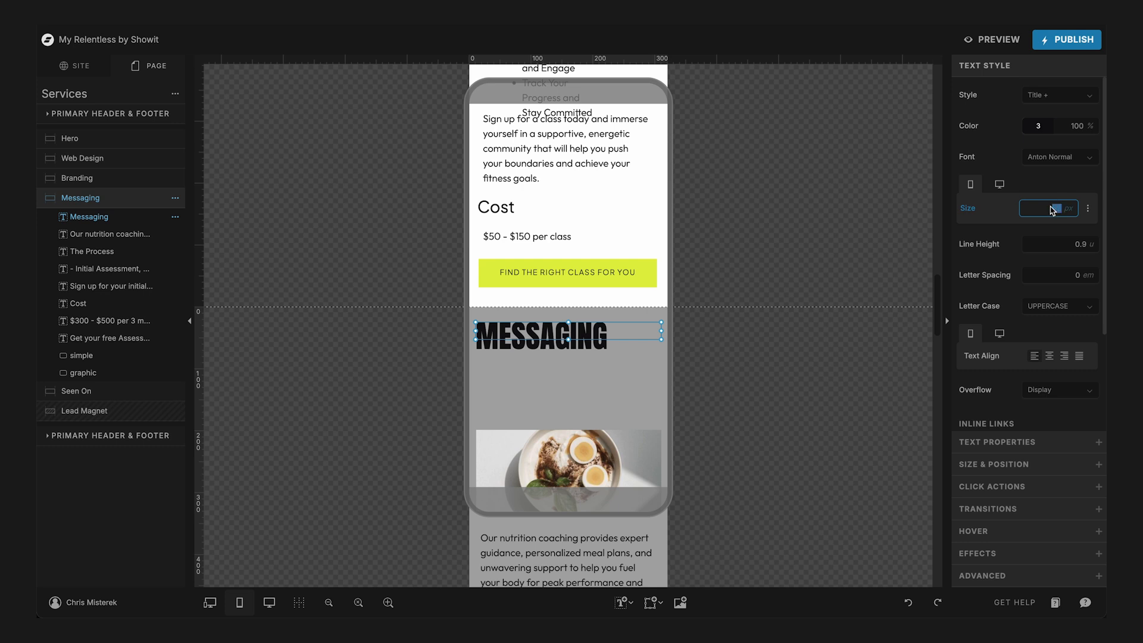
type("60")
key("Tab")
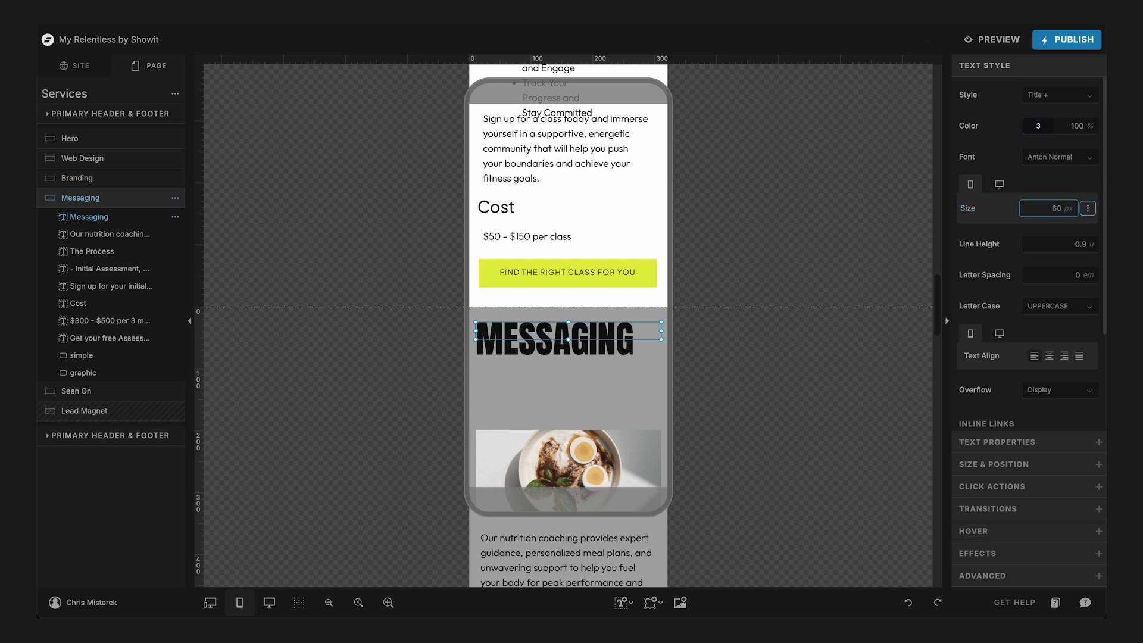
key("shift+Tab")
type("70")
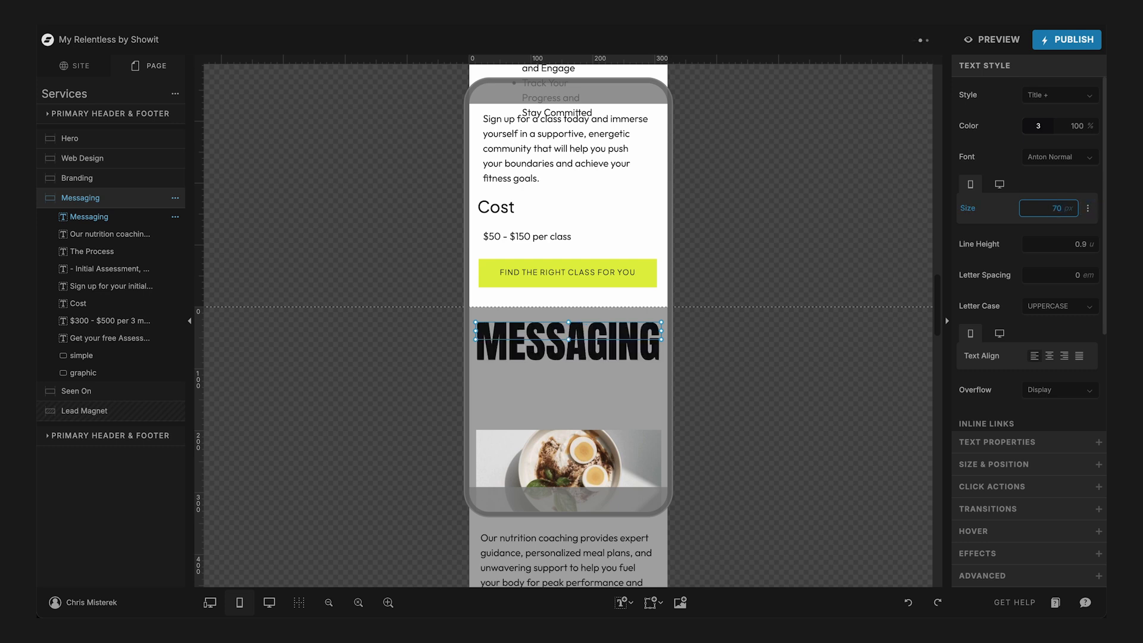
- Review the Services page in the desktop layout and return to the mobile layout
left_click(999, 185)
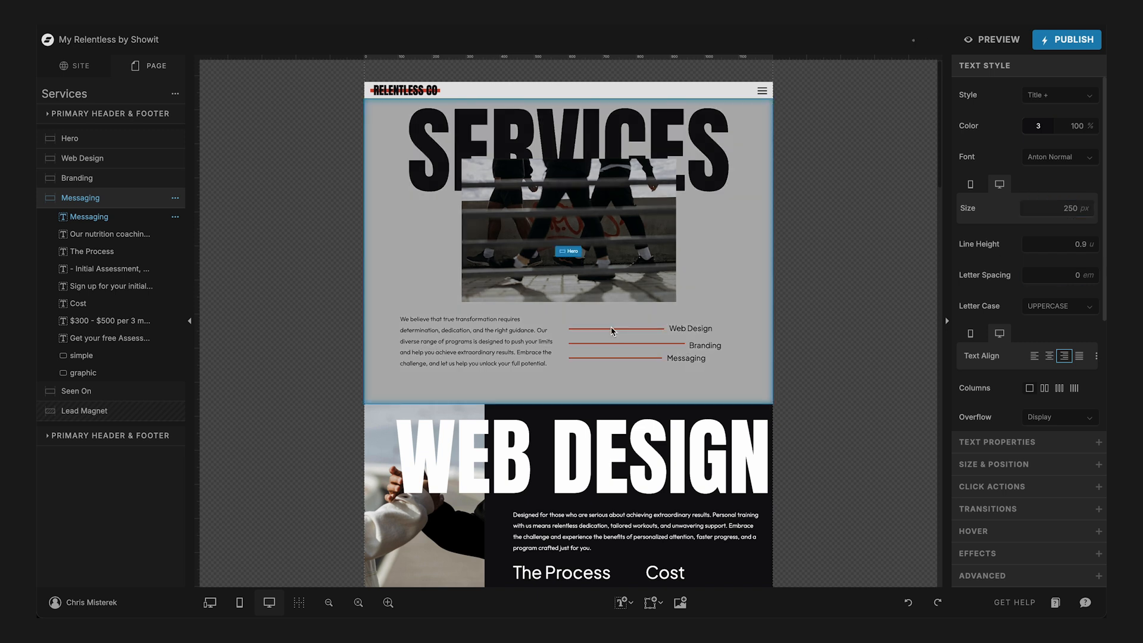
scroll(613, 332, "down", 6)
scroll(613, 331, "down", 10)
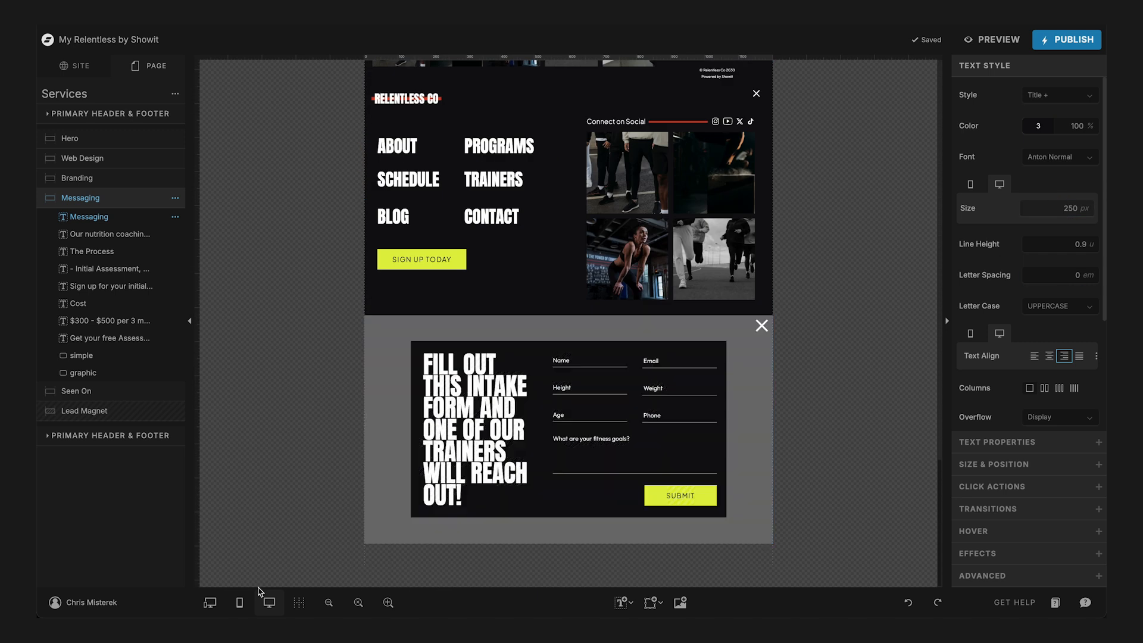
left_click(240, 603)
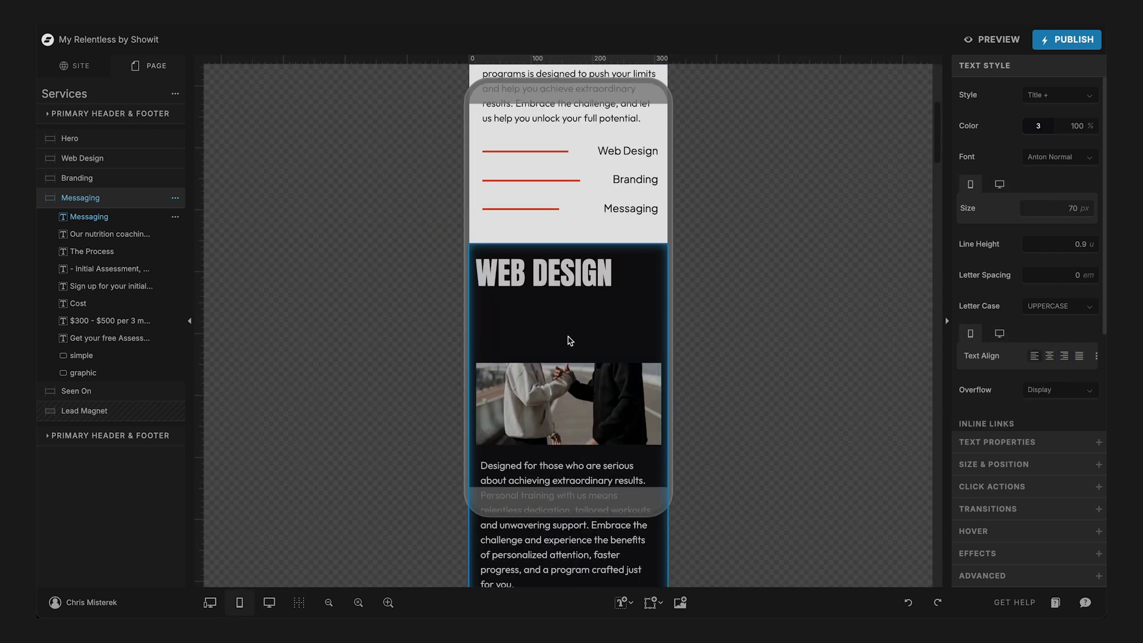
- Try 70 px and 60 px for the Web Design title's mobile font size, and settle on 65 px
left_click(553, 278)
left_click(552, 275)
left_click(1049, 210)
double_click(1049, 210)
type("70")
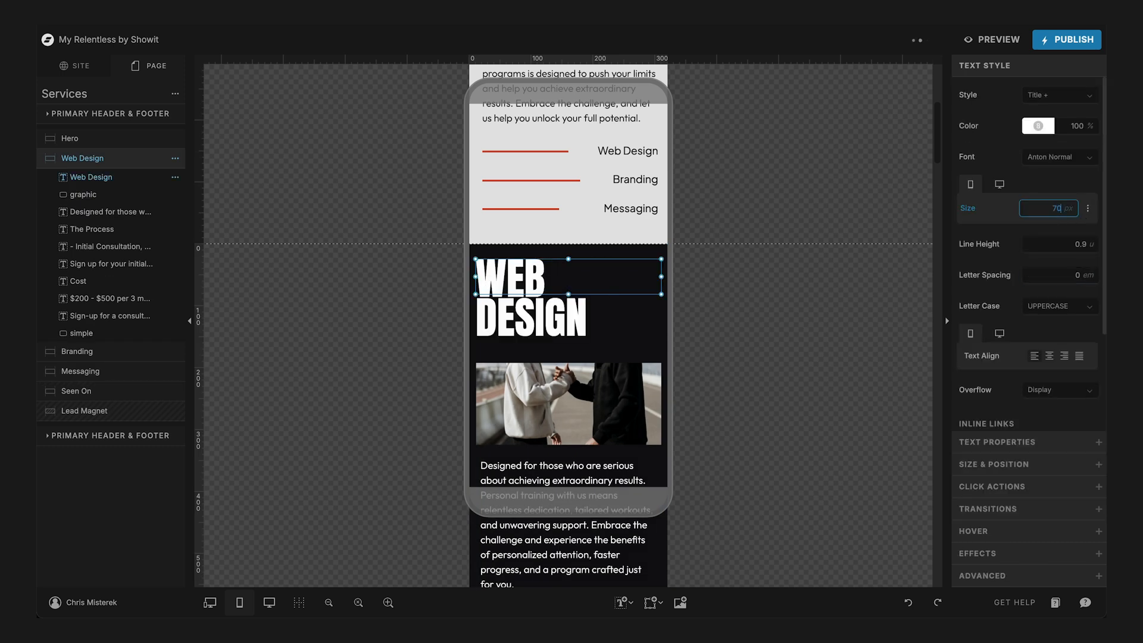
type("60")
key("Return")
double_click(1057, 209)
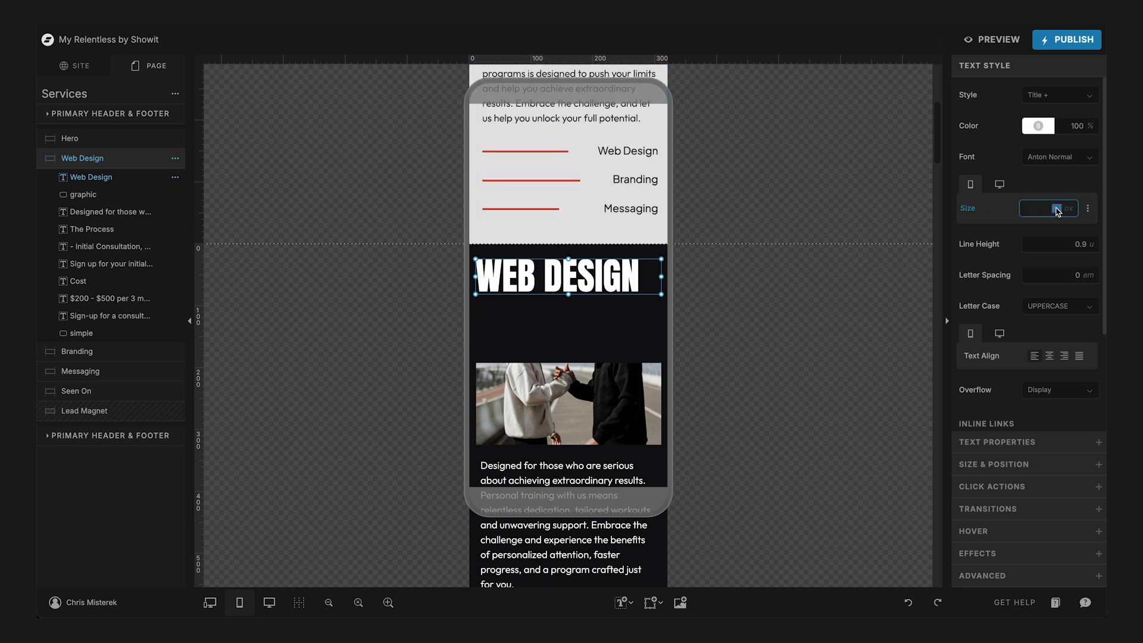
type("65")
- Set the Branding title's mobile font size to 65 px
scroll(488, 378, "down", 10)
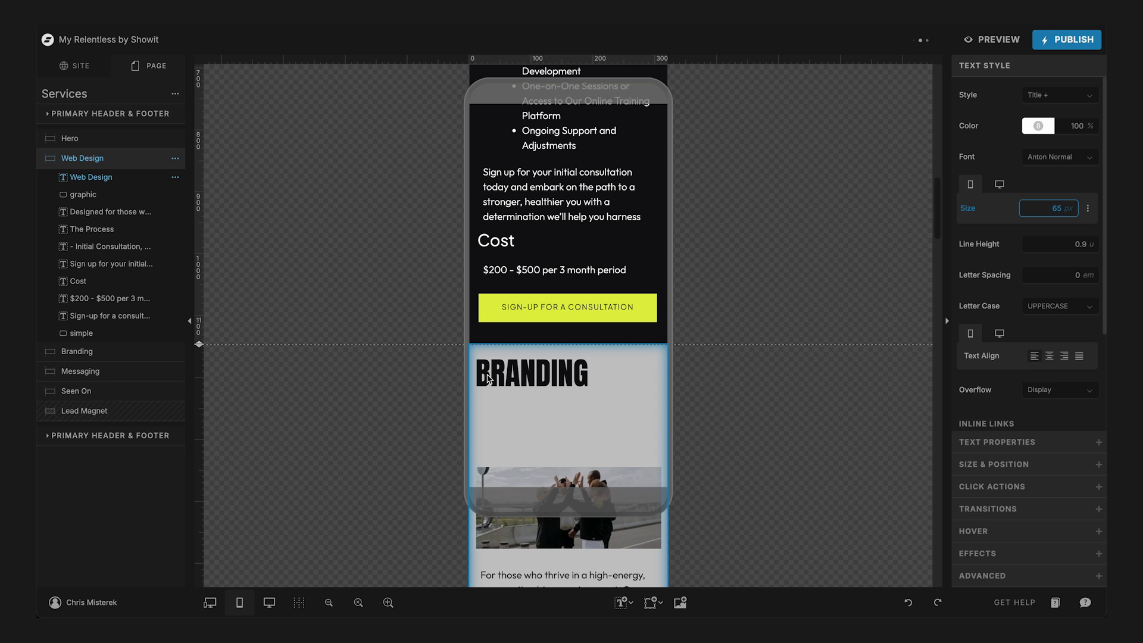
left_click(543, 373)
left_click(522, 369)
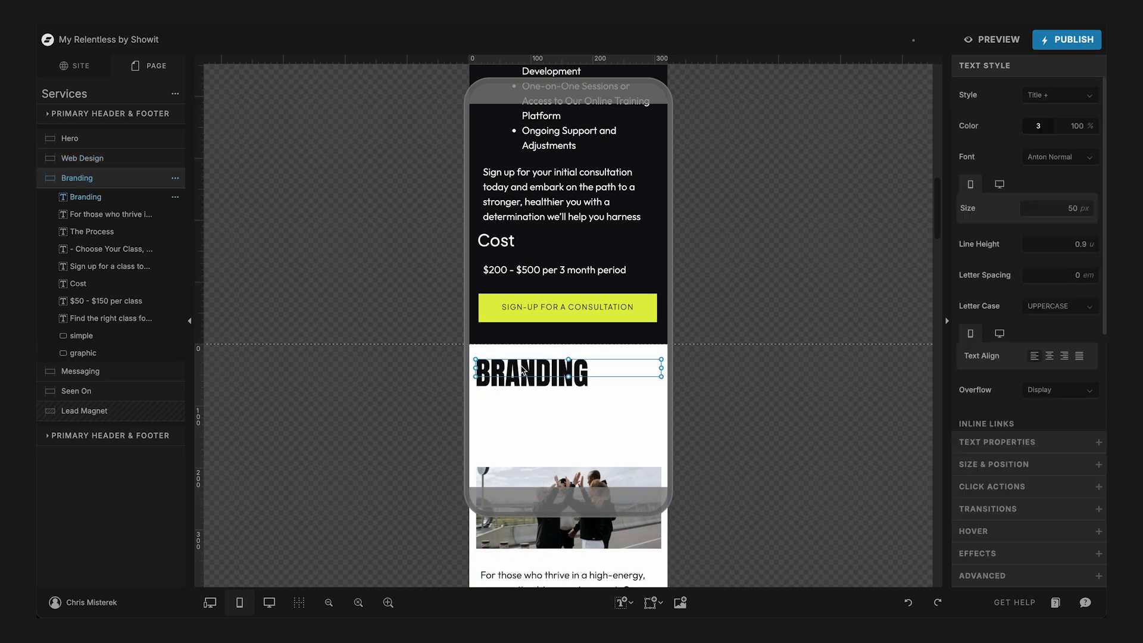
double_click(1054, 210)
type("65")
key("Return")
left_click(558, 417)
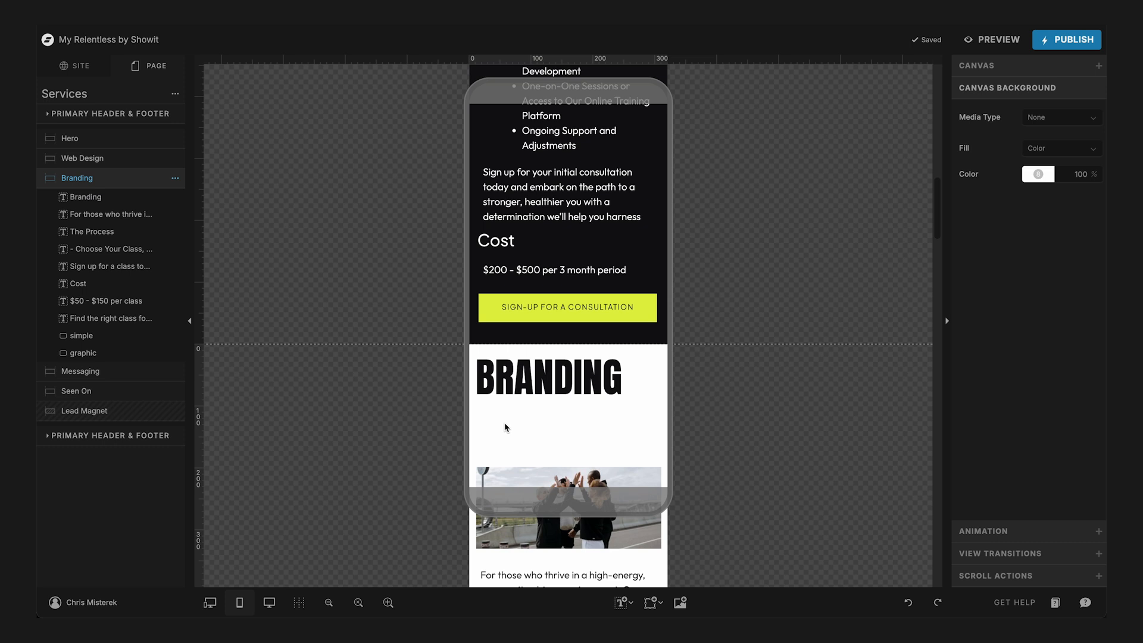
- Examine the Branding title and the spacing between it, the image and the text below
left_click(525, 381)
scroll(526, 375, "down", 10)
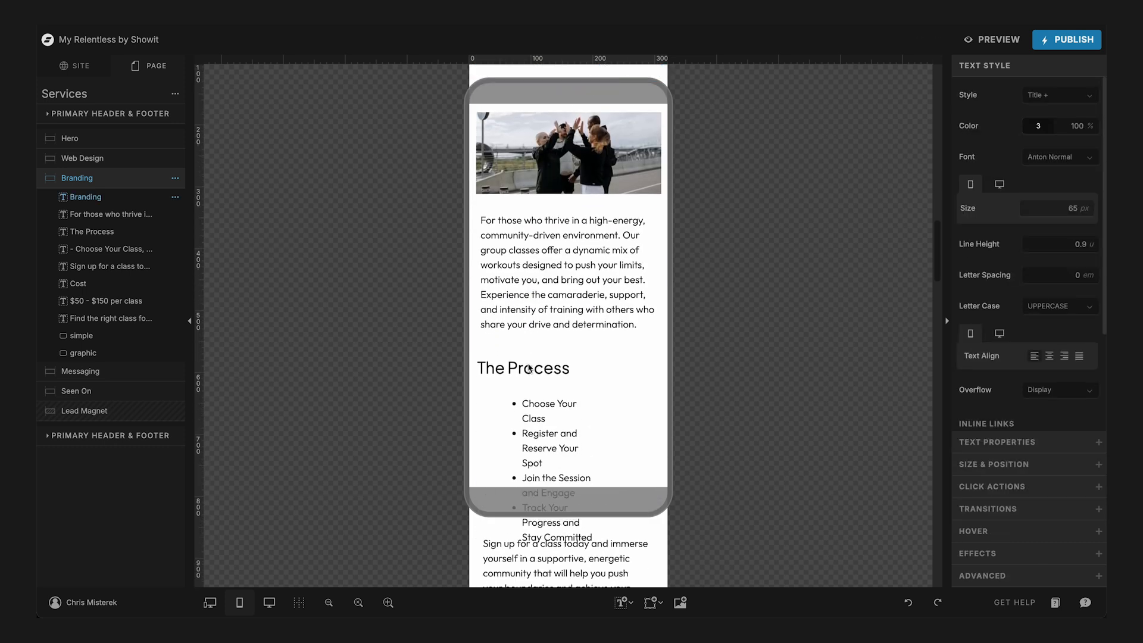
scroll(530, 367, "up", 10)
scroll(539, 309, "down", 3)
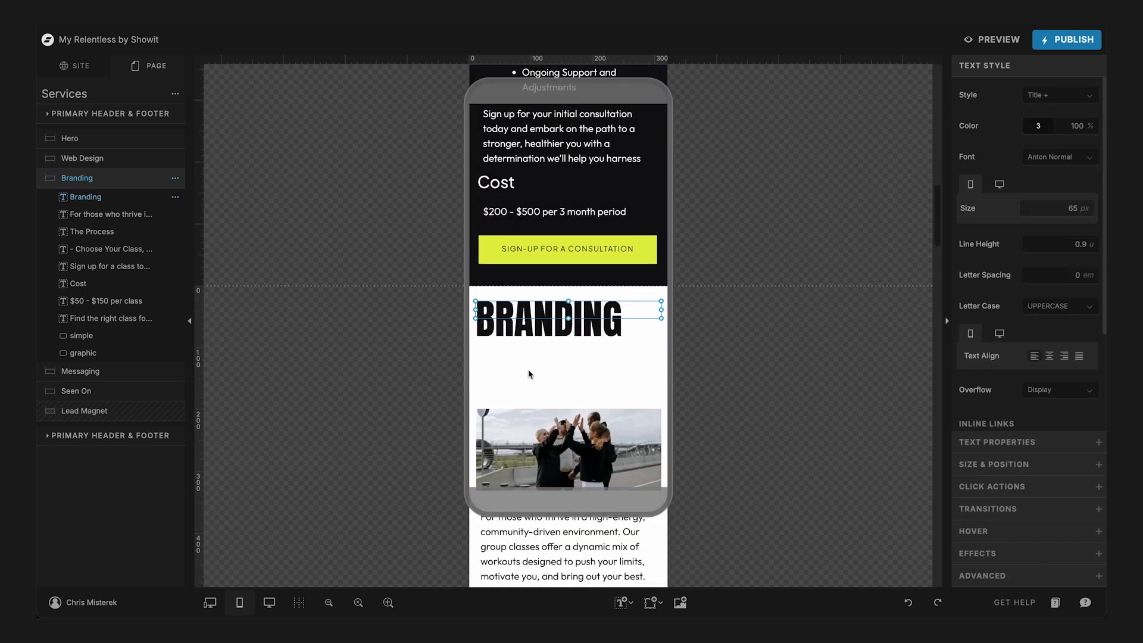
left_click(541, 293)
left_click(532, 310)
left_click(503, 390)
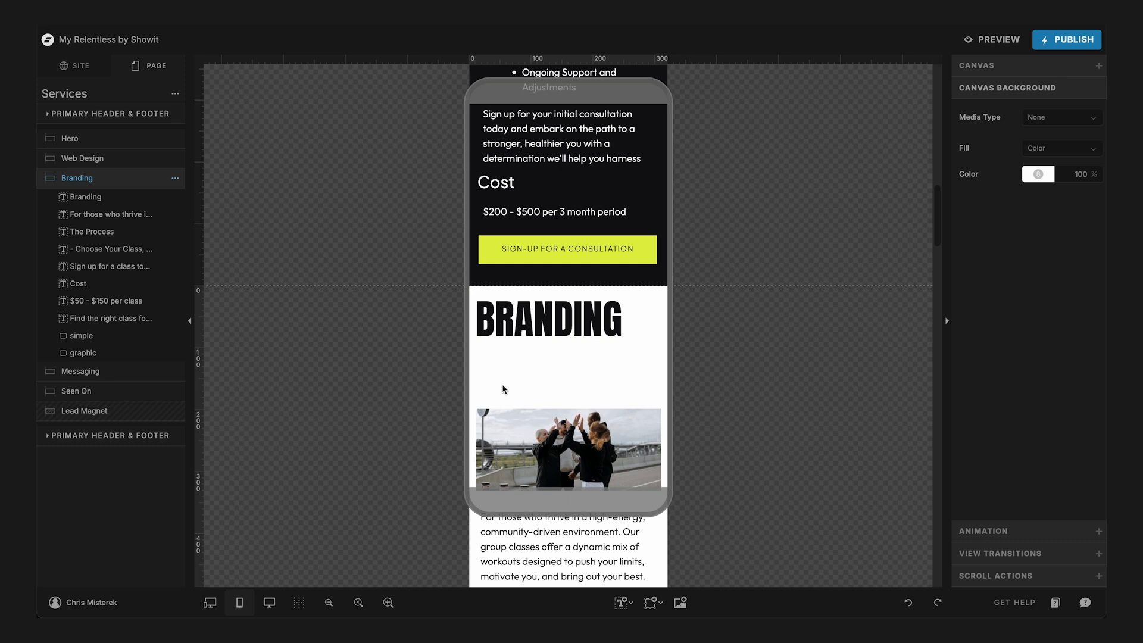
left_click(535, 314)
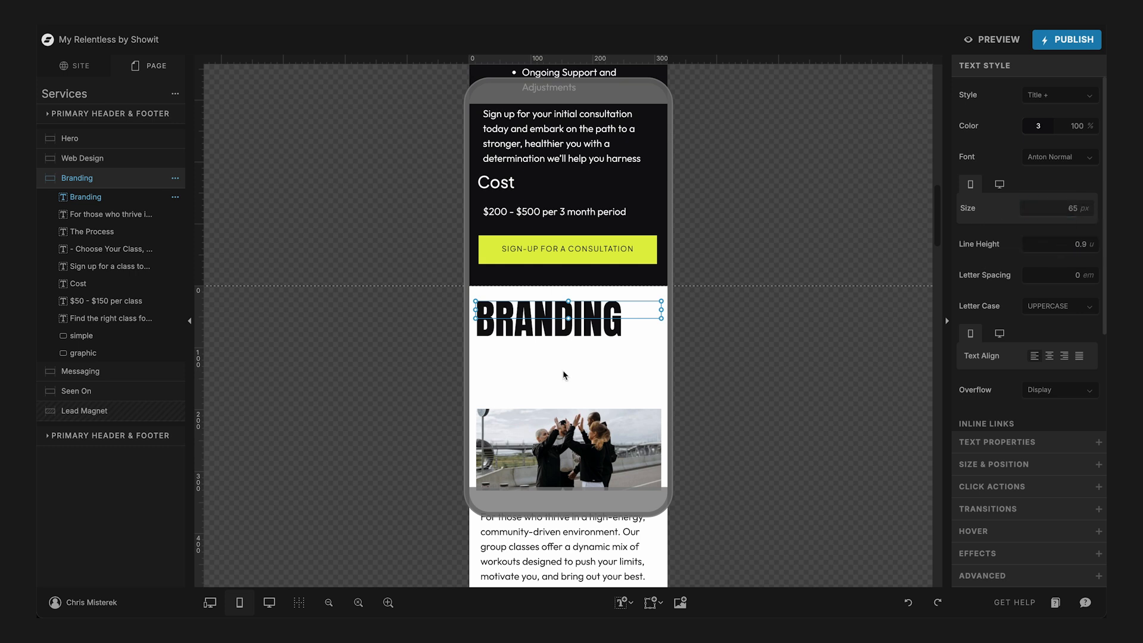
- Reduce the Messaging title's mobile font size to 65 px
scroll(565, 375, "down", 10)
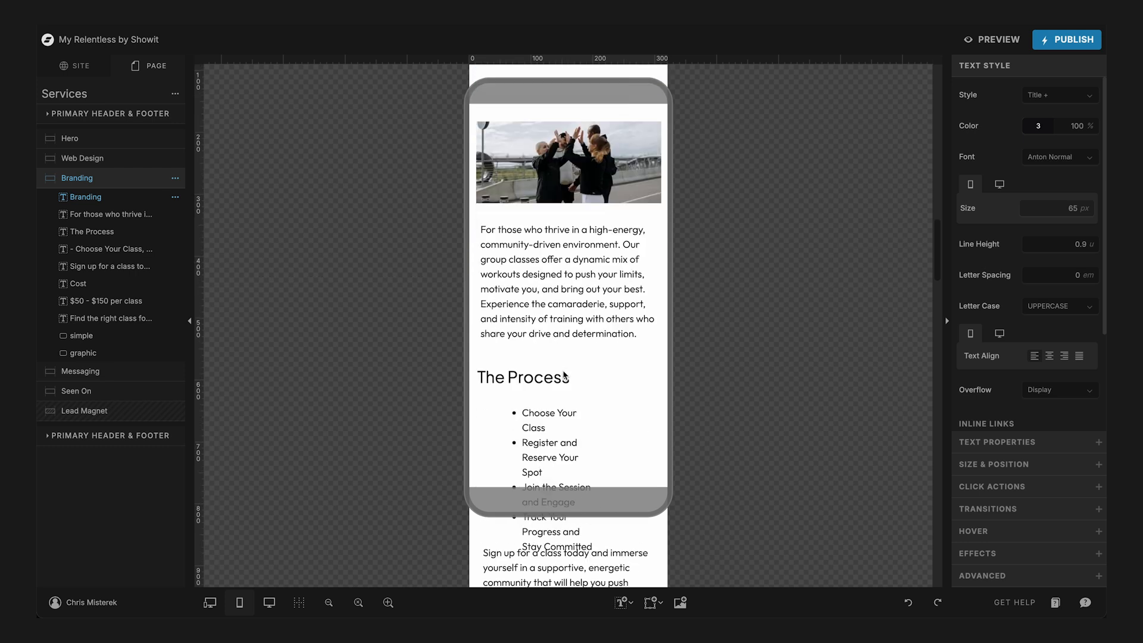
left_click(548, 421)
left_click(541, 420)
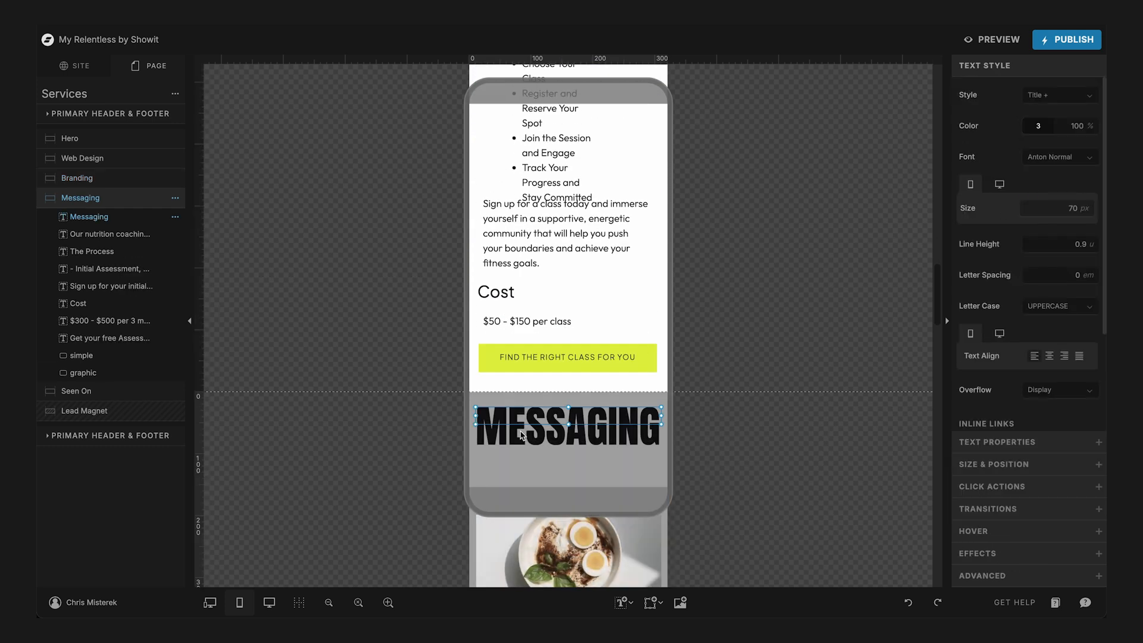
scroll(521, 435, "down", 2)
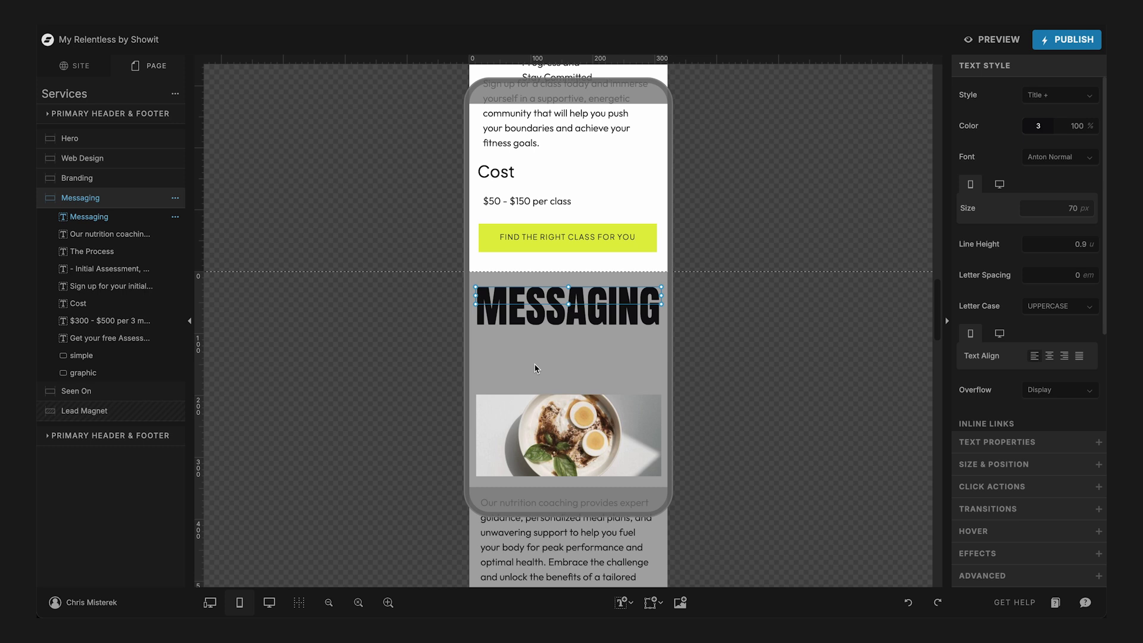
key("super+shift+comma")
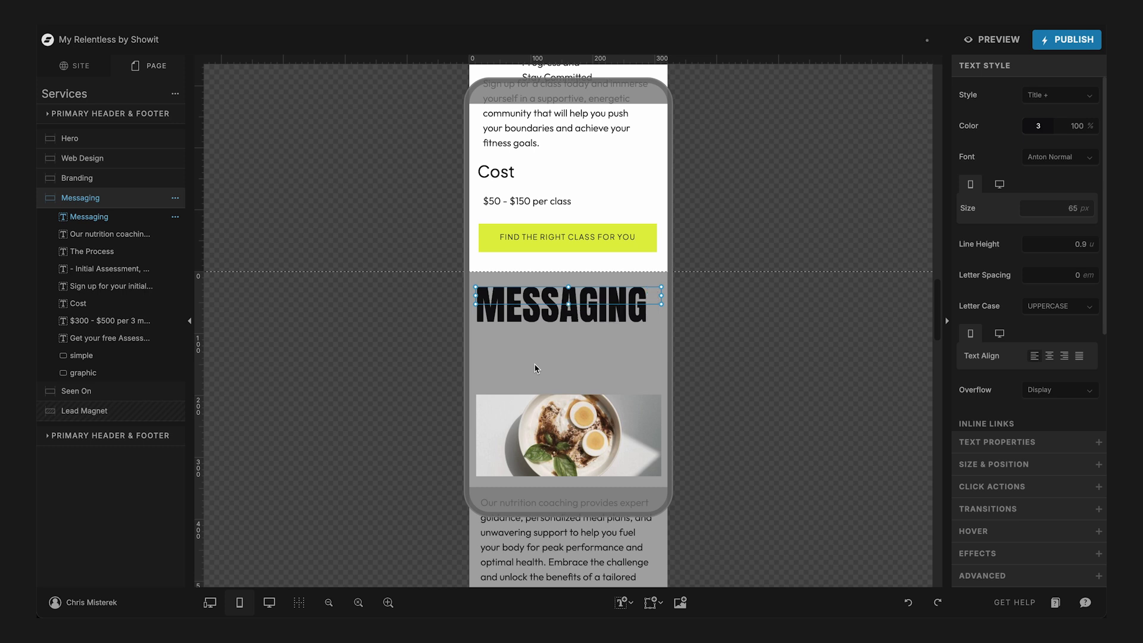
left_click(535, 368)
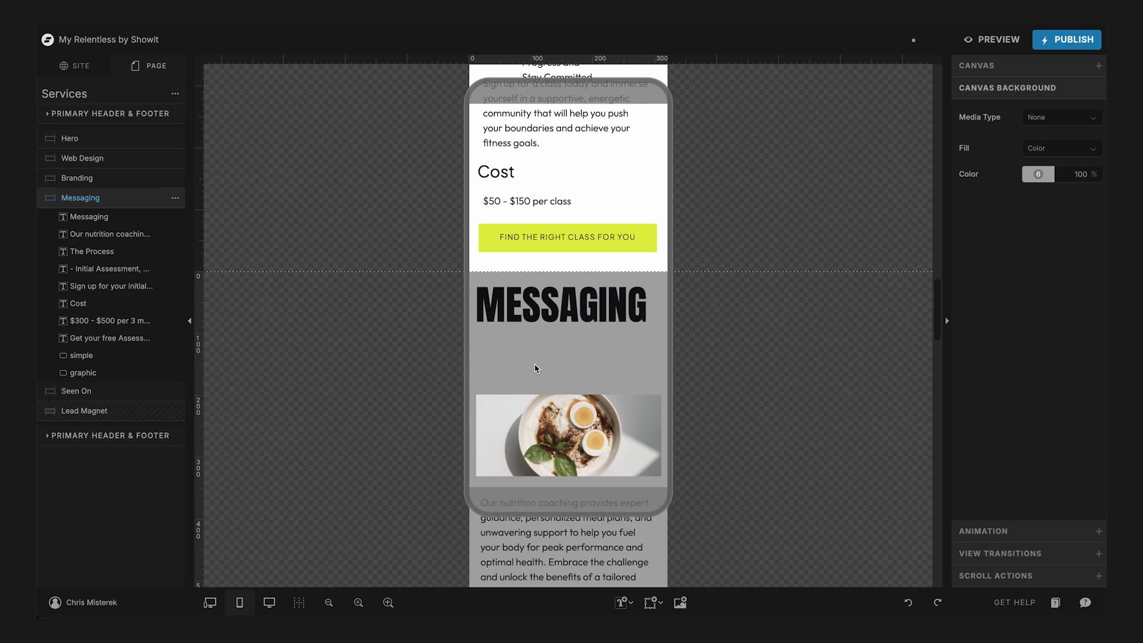
- Widen the Branding section's process list on mobile to nearly the full canvas width
scroll(535, 368, "down", 4)
scroll(534, 367, "up", 12)
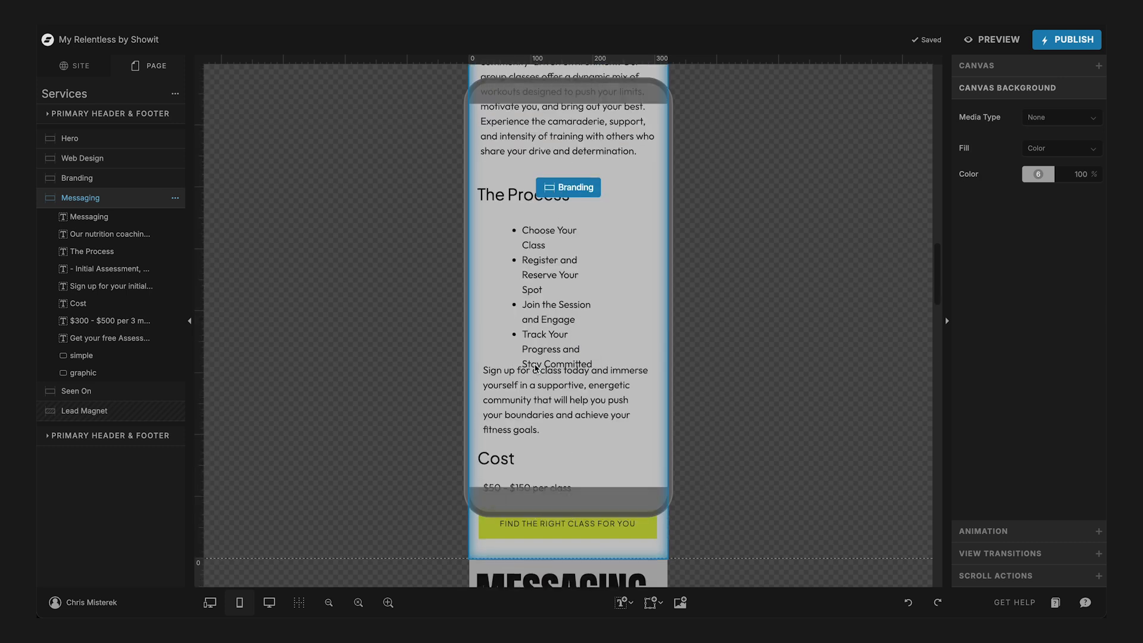
scroll(534, 368, "down", 2)
scroll(535, 368, "down", 2)
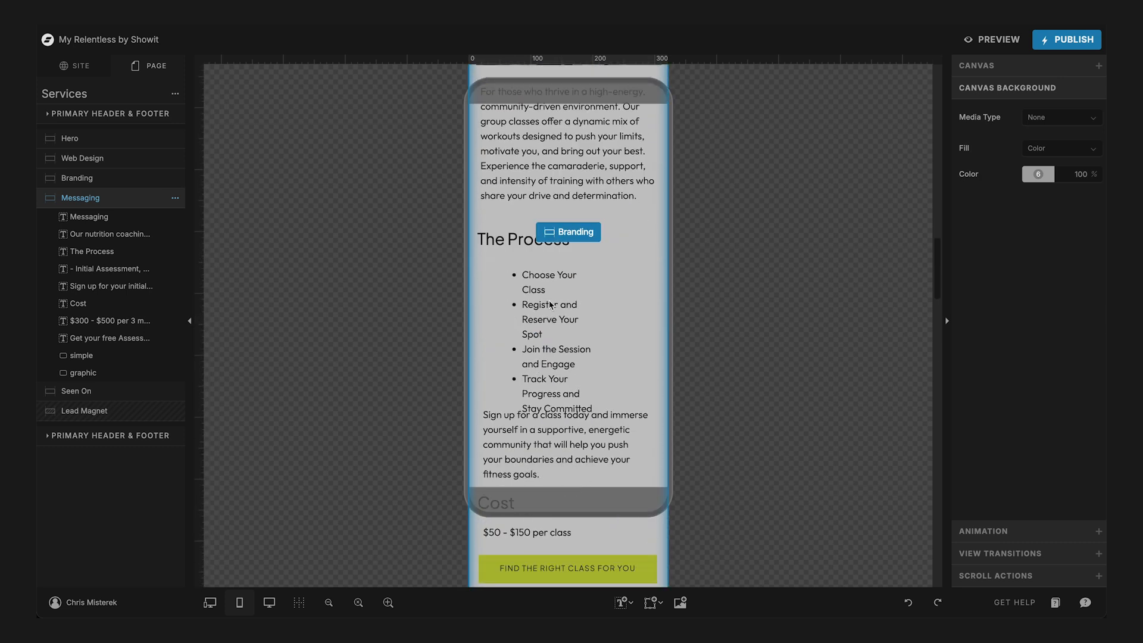
left_click(549, 305)
left_click(547, 279)
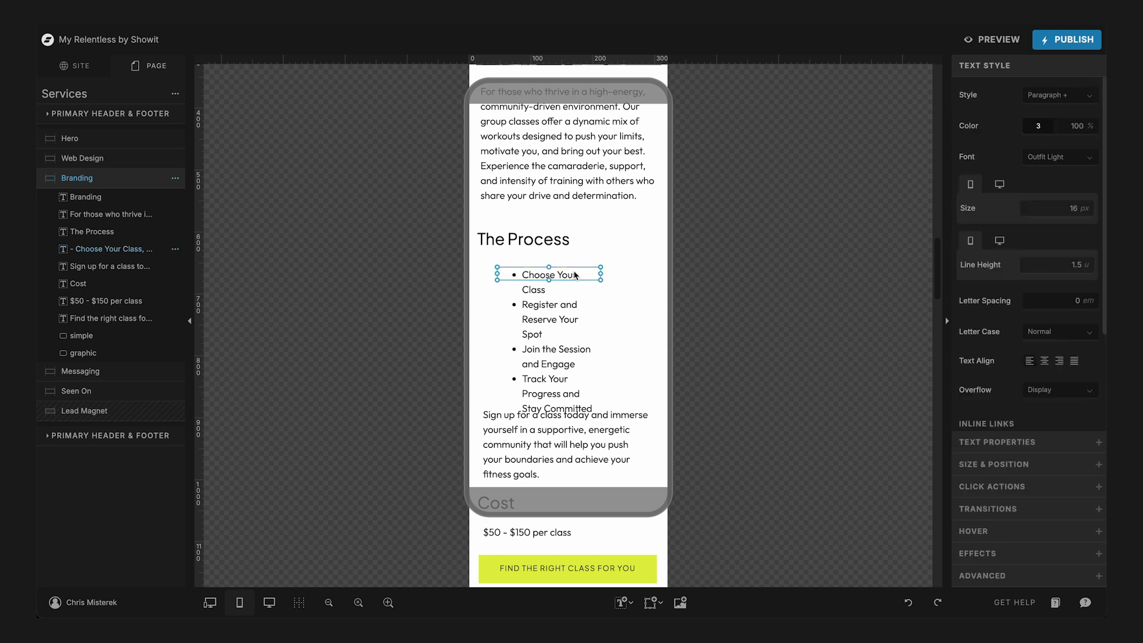
left_click_drag(602, 276, 664, 274)
- Move the Branding sign-up paragraph up toward the process list, and bring the Cost heading, price and button up beneath it
scroll(576, 376, "down", 3)
left_click(555, 267)
left_click_drag(554, 267, 555, 213)
scroll(554, 213, "down", 3)
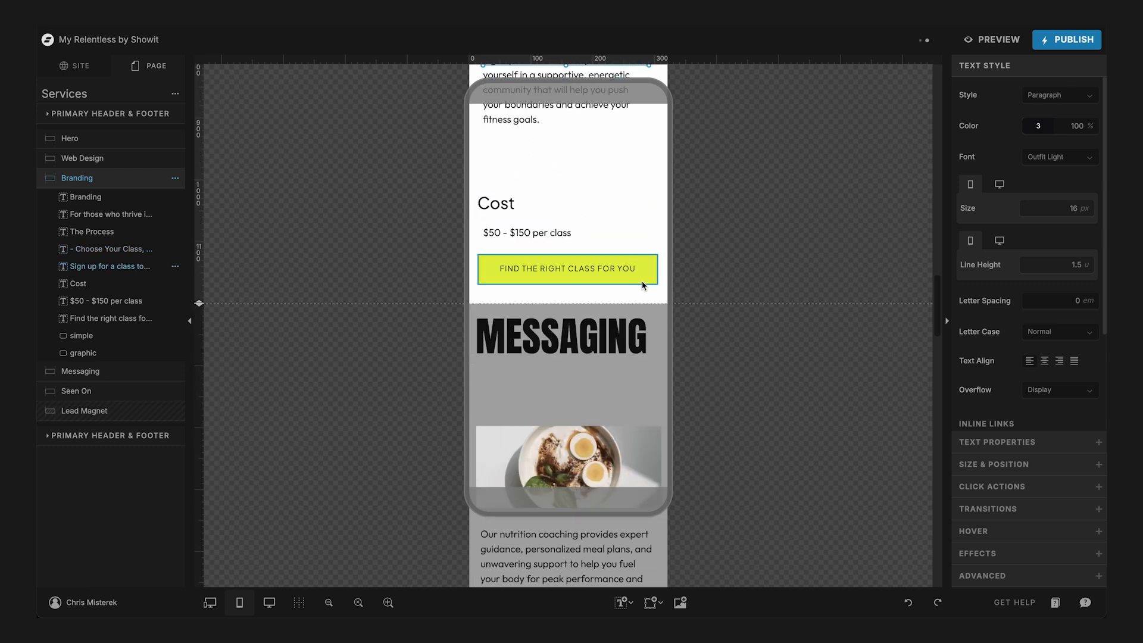
left_click_drag(635, 295, 503, 151)
scroll(504, 151, "up", 10)
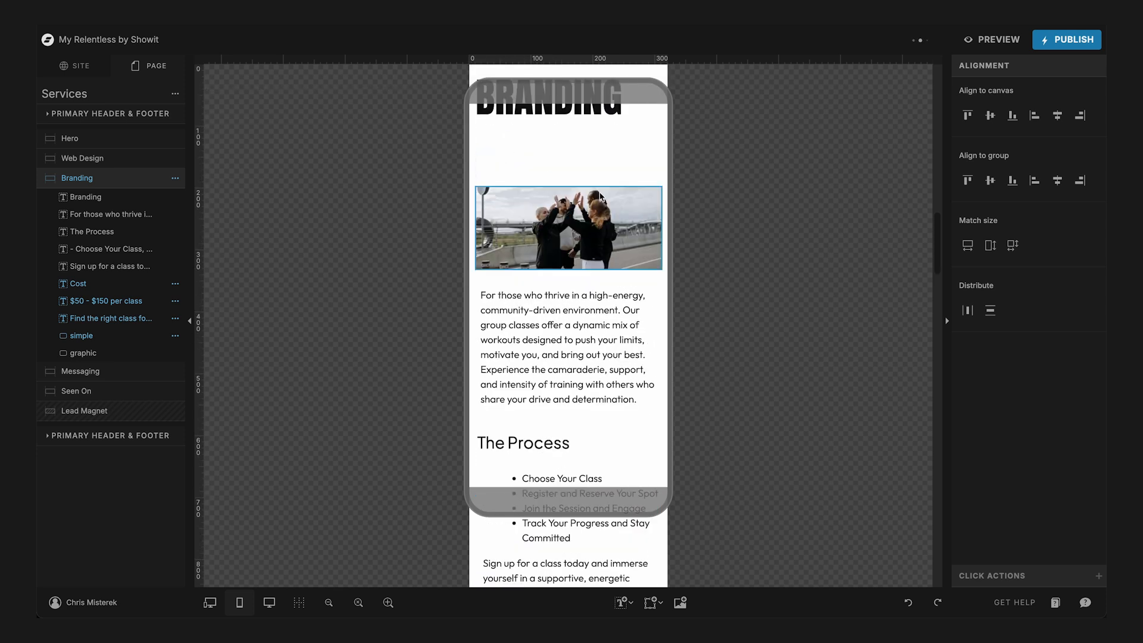
- Move the Branding image and everything else below the title up together to sit directly beneath the Branding title
scroll(599, 197, "up", 1)
left_click(94, 215)
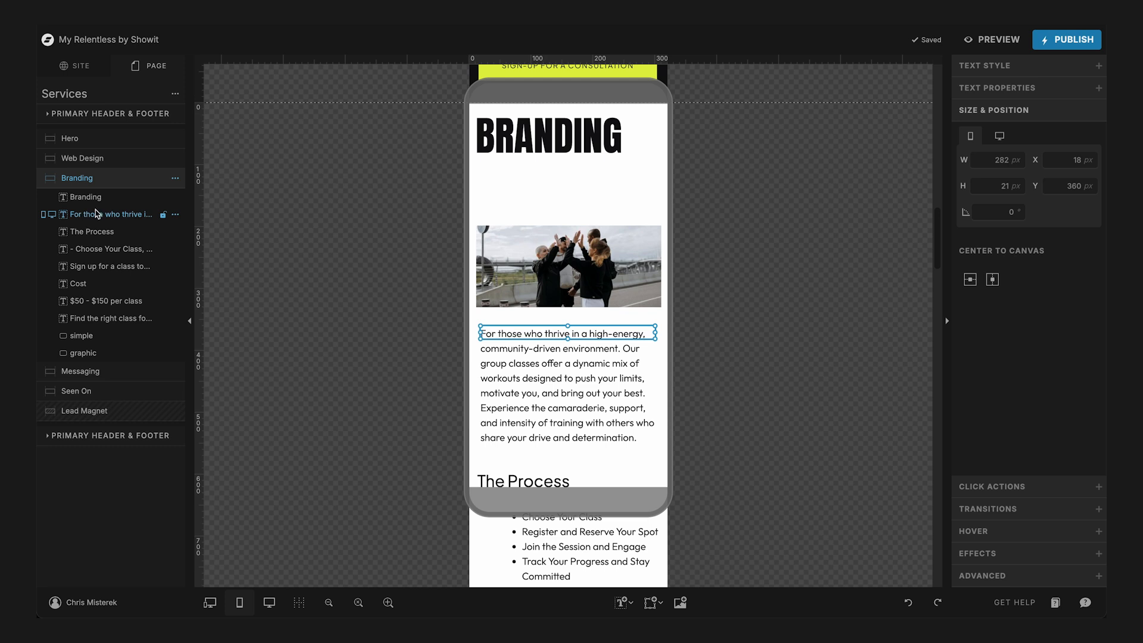
left_click(85, 355, "shift")
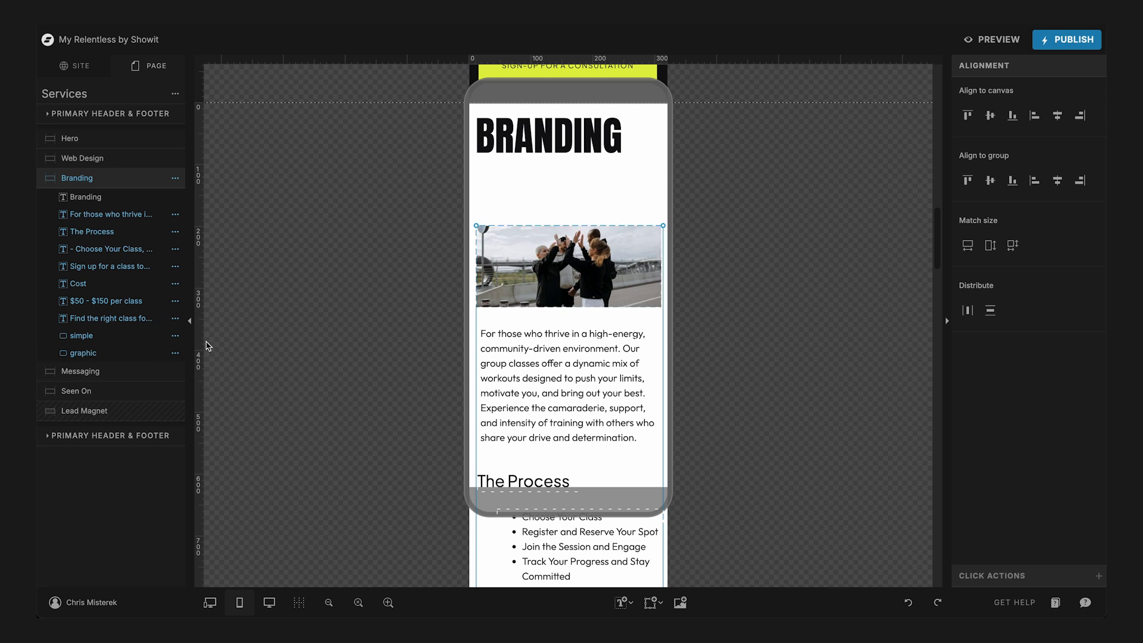
left_click_drag(557, 261, 560, 197)
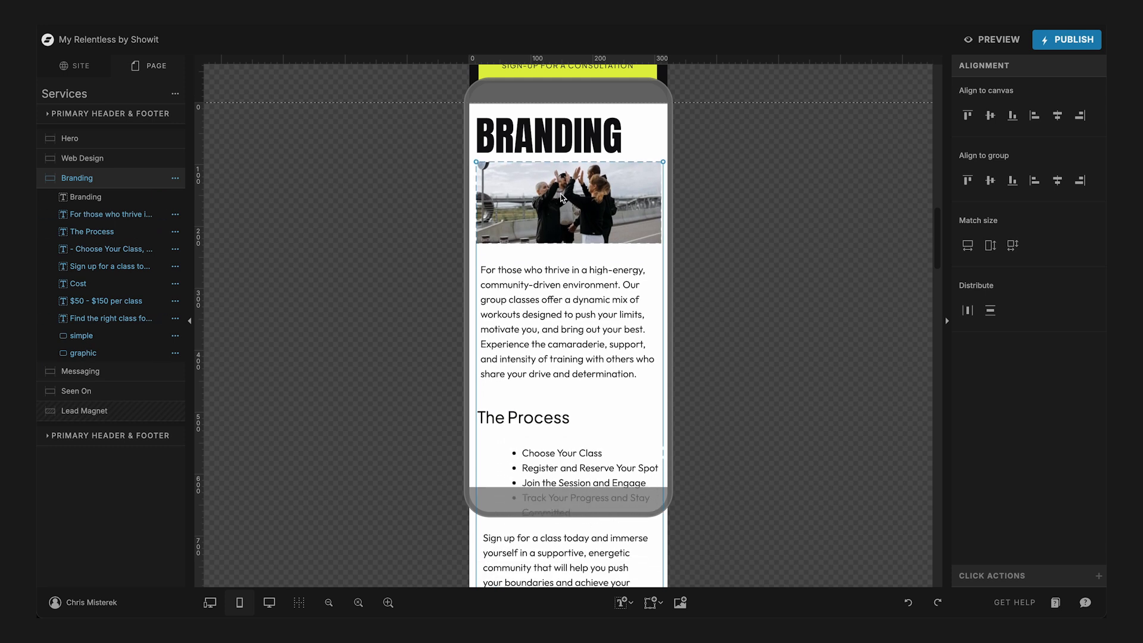
- Shorten the Branding canvas on mobile so it ends just below the class button
scroll(560, 194, "down", 6)
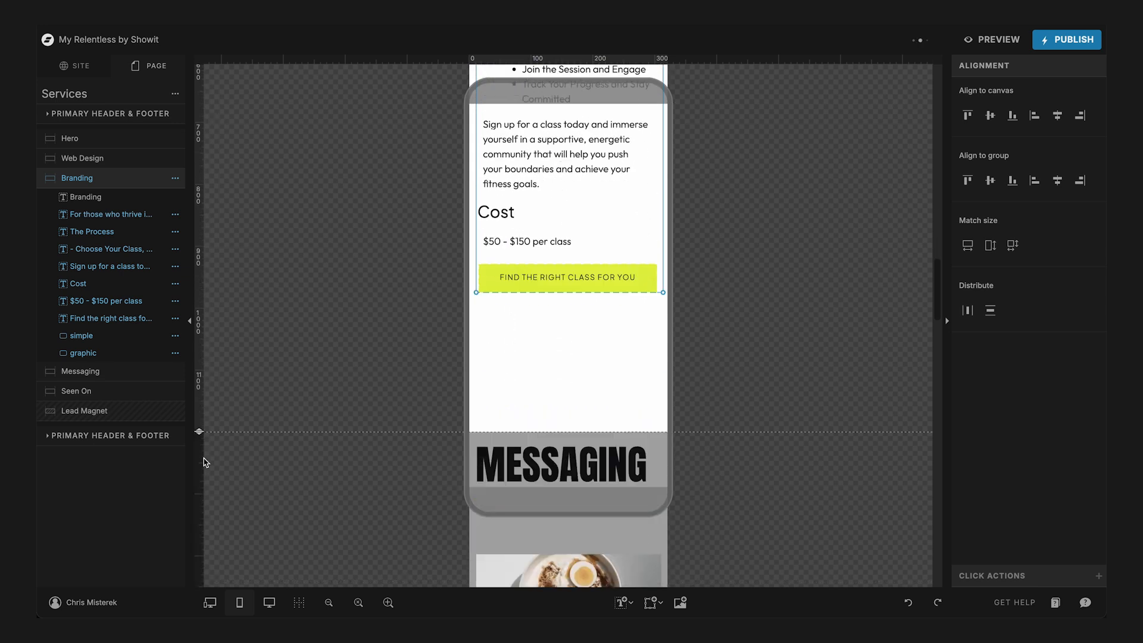
left_click_drag(200, 435, 217, 316)
left_click(263, 324)
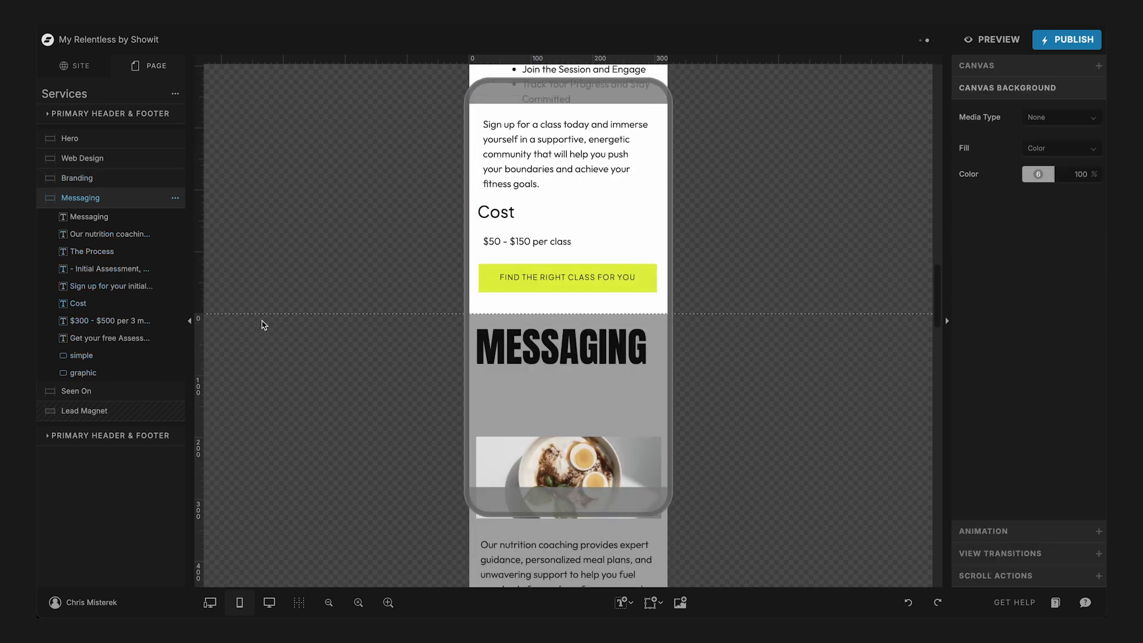
- Move the Messaging image, text and button up together to sit directly beneath the Messaging title
left_click(96, 234)
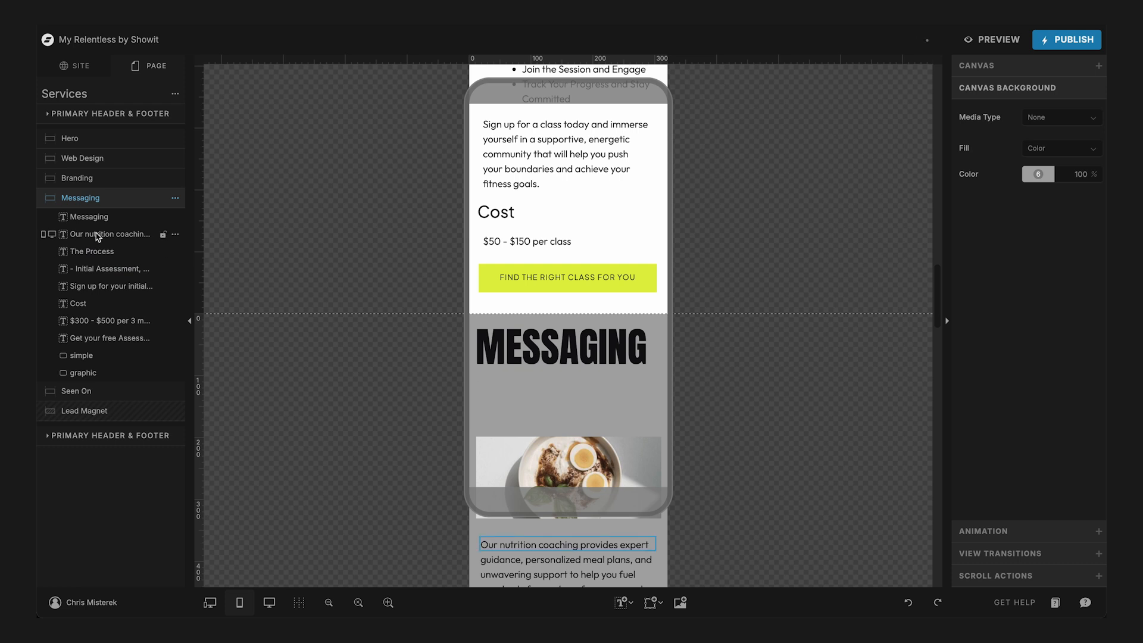
left_click(88, 373, "shift")
left_click_drag(575, 466, 573, 405)
- Shorten the Messaging canvas on mobile to remove the extra space below the free assessment button
scroll(573, 406, "down", 5)
scroll(572, 405, "down", 3)
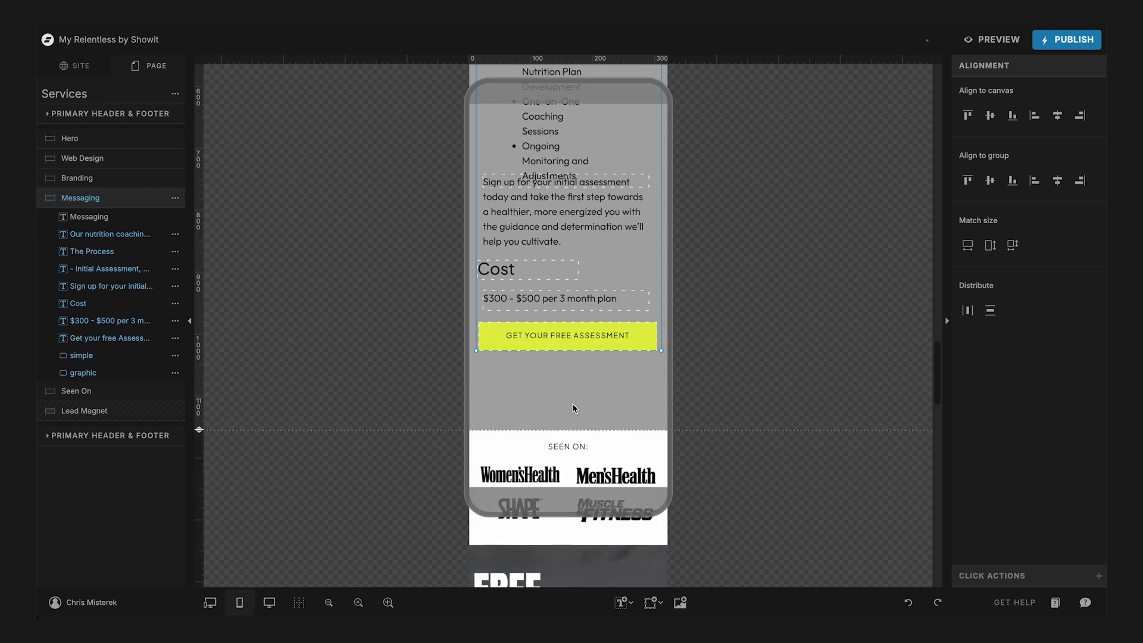
left_click_drag(203, 430, 215, 372)
scroll(409, 269, "up", 5)
scroll(410, 265, "down", 1)
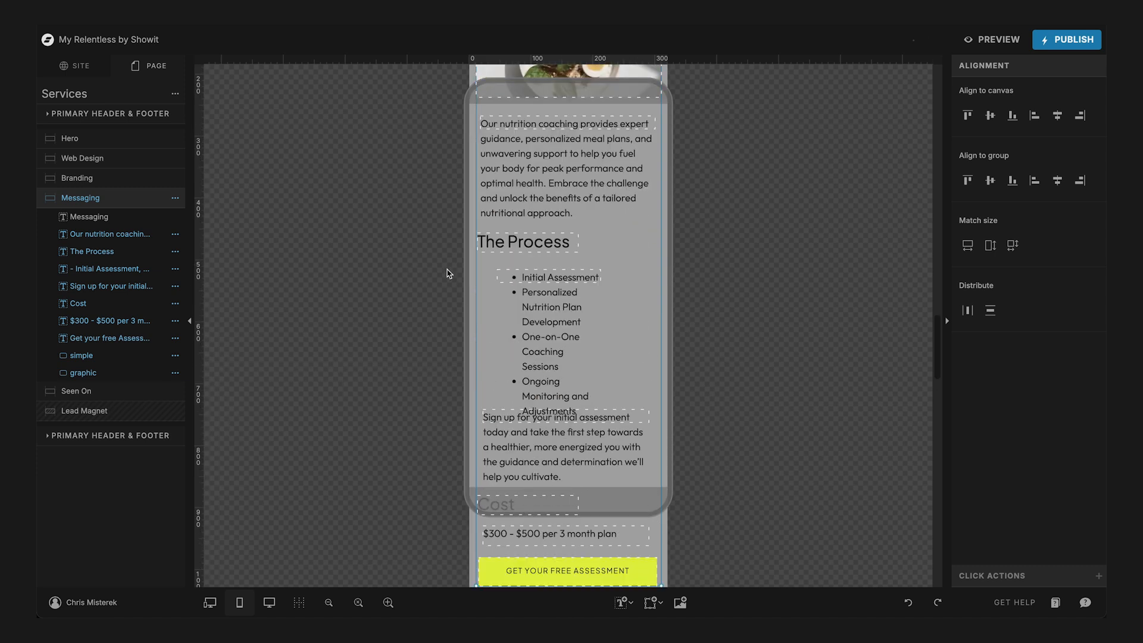
- Widen the Messaging section's process list on mobile to 241 px
left_click(447, 270)
left_click(543, 276)
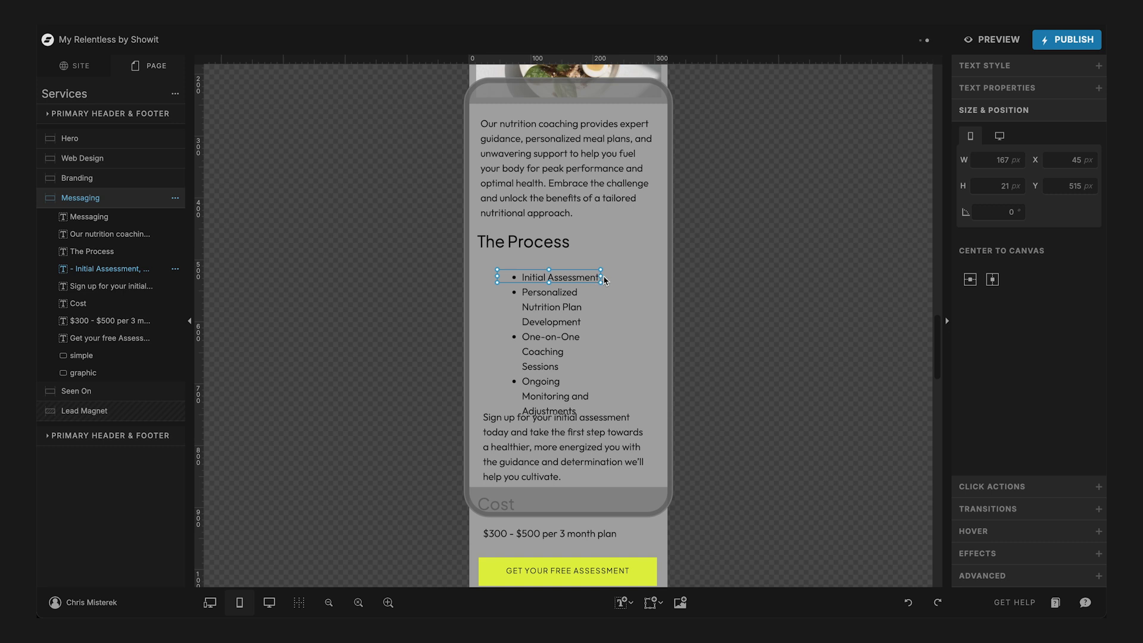
mouse_move(603, 279)
left_mouse_down()
mouse_move(655, 276)
mouse_move(587, 280)
left_mouse_up()
scroll(586, 280, "up", 10)
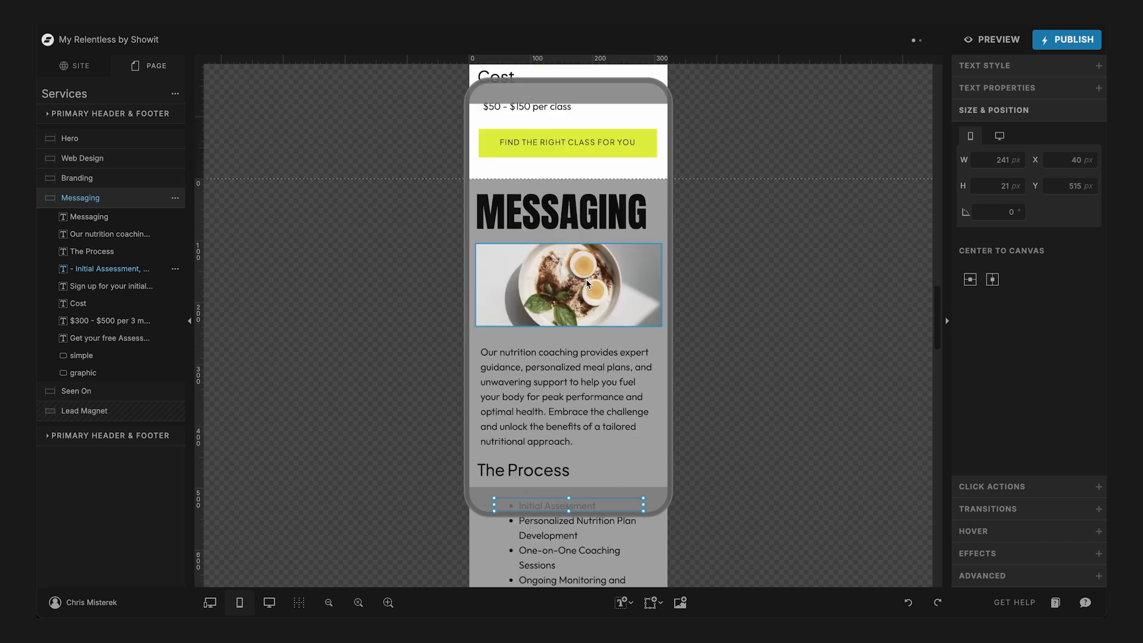
- Move the Web Design image and all other content below the title up together, directly beneath the Web Design title
scroll(587, 283, "up", 15)
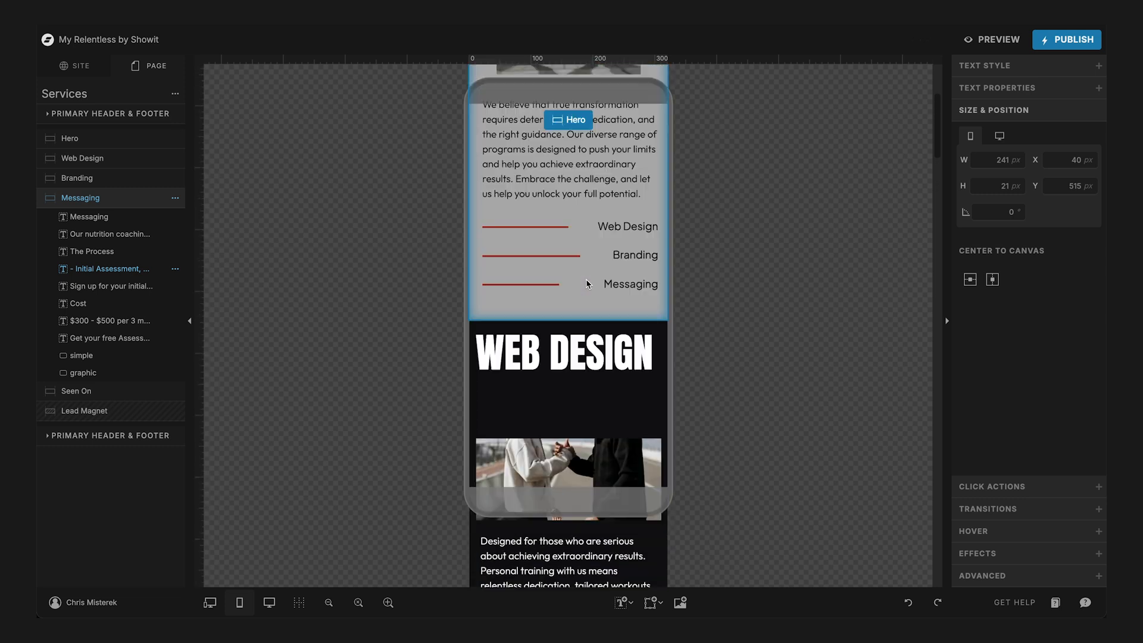
scroll(586, 283, "down", 5)
left_click(535, 172)
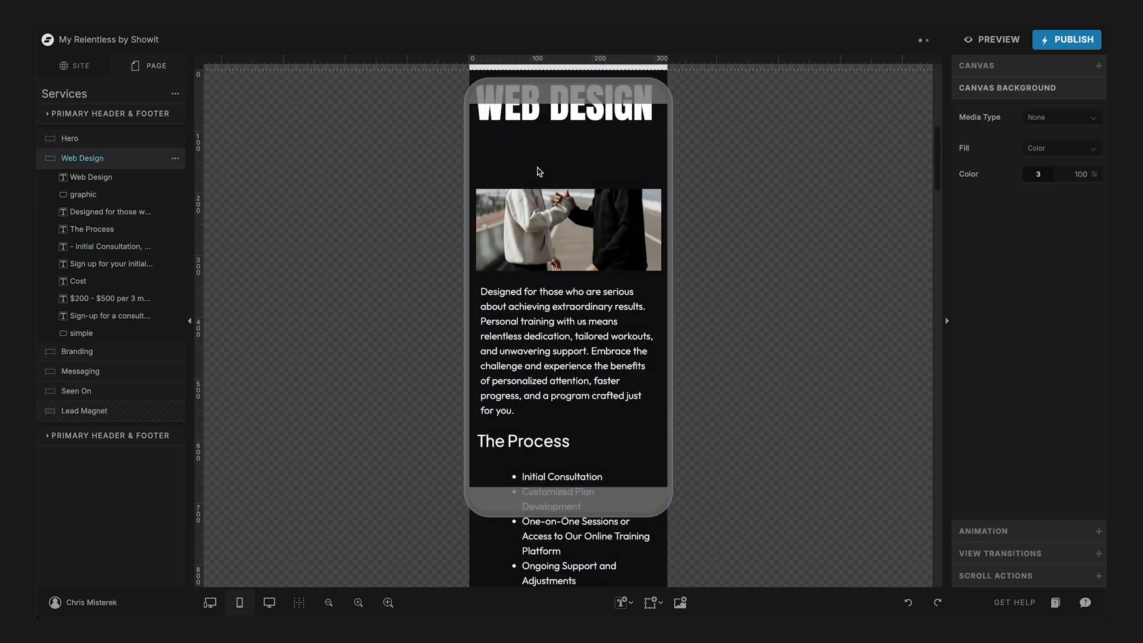
left_click(94, 191)
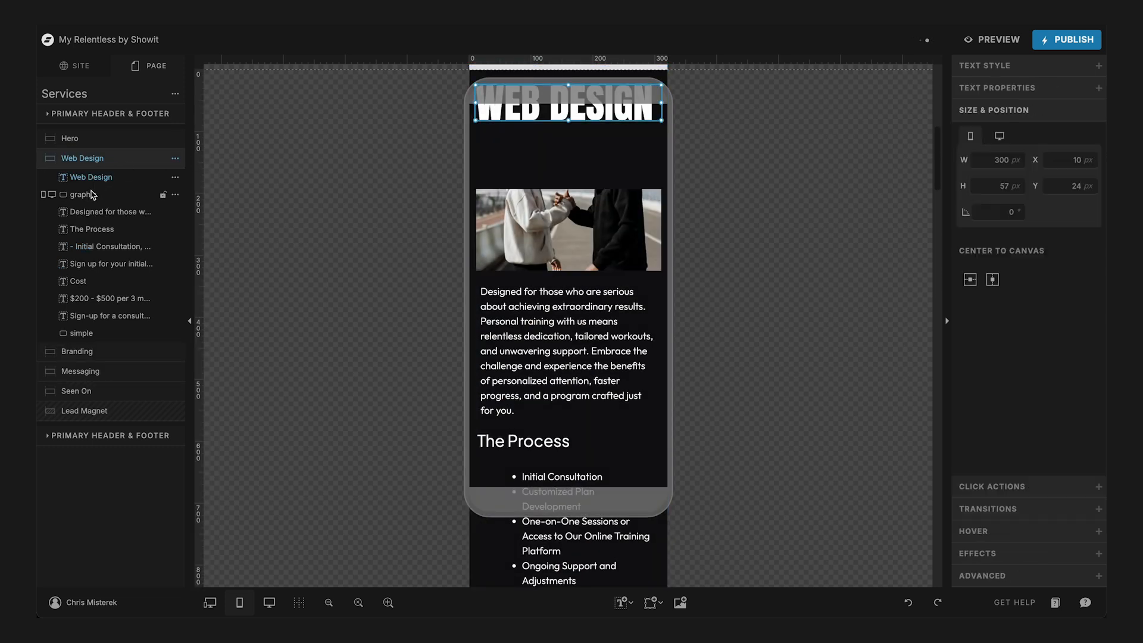
left_click(80, 337, "shift")
left_click_drag(566, 239, 568, 192)
scroll(568, 192, "up", 6)
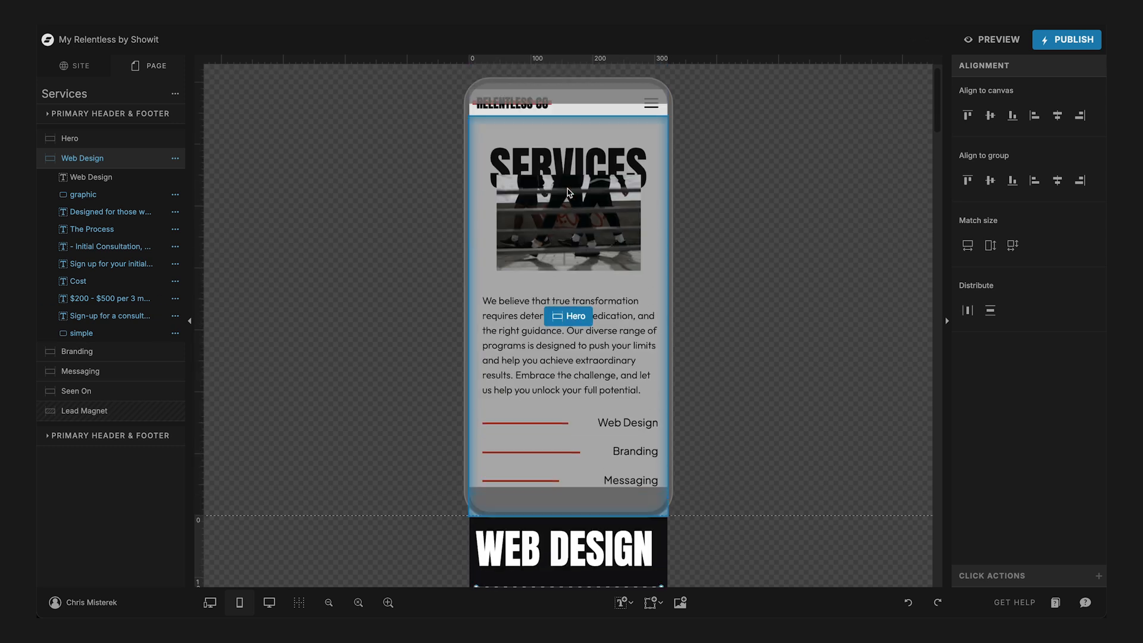
scroll(569, 192, "down", 2)
scroll(570, 193, "up", 2)
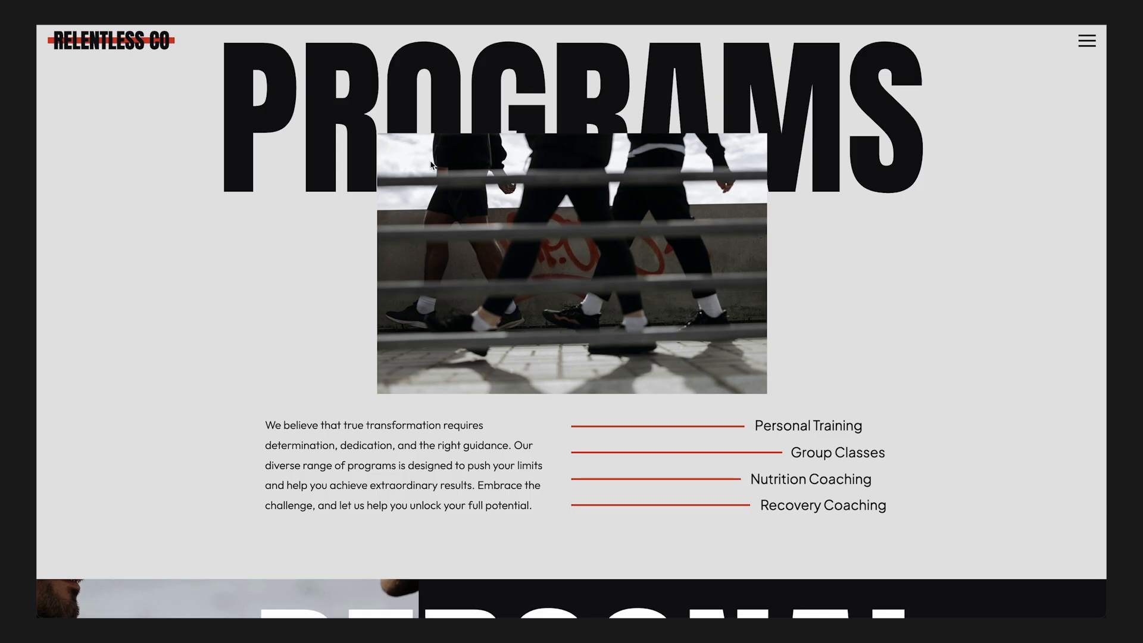
key("super+Tab")
key("super+Tab")
key("super+Tab")
key("super+Tab")
key("super+Tab")
key("super+Tab")
key("super+Tab")
key("super+Tab")
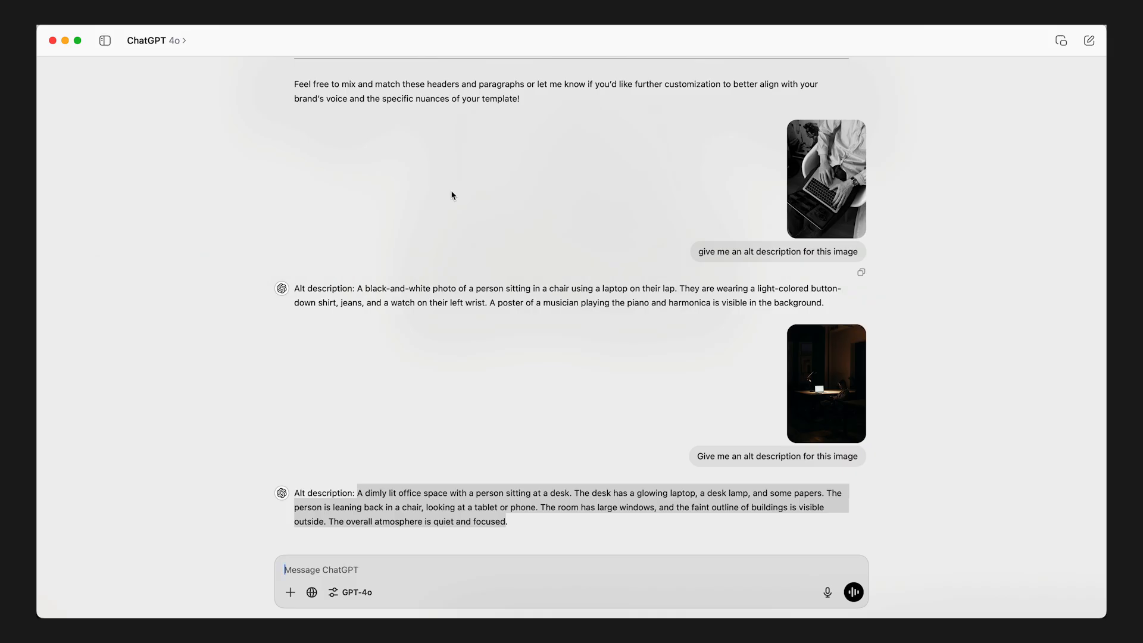
scroll(404, 455, "down", 2)
left_click(455, 508)
left_click(347, 572)
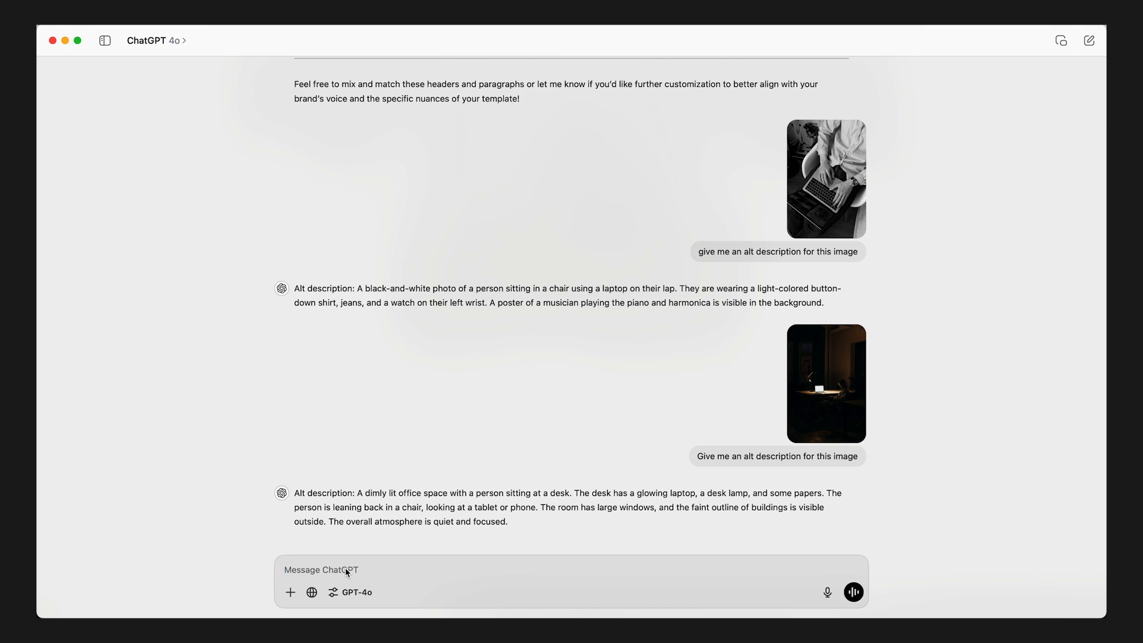
type("https://relentless.showit.site/programs")
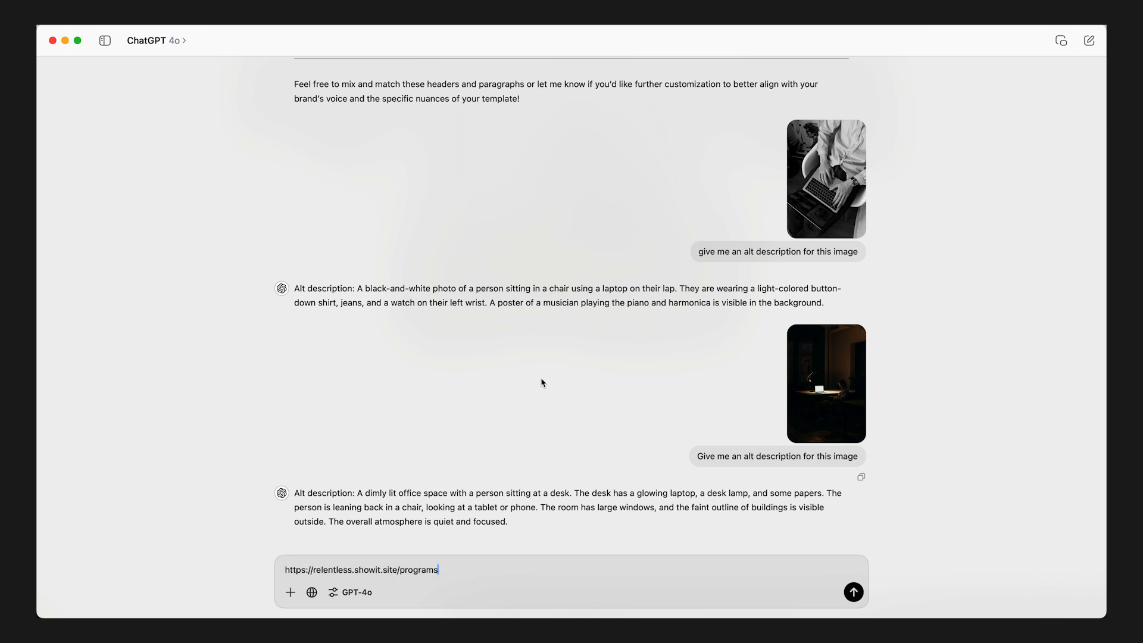
- Copy the earlier prompt about the Relentless template from the conversation and paste it below the link in the new message
scroll(541, 381, "up", 10)
scroll(541, 378, "up", 15)
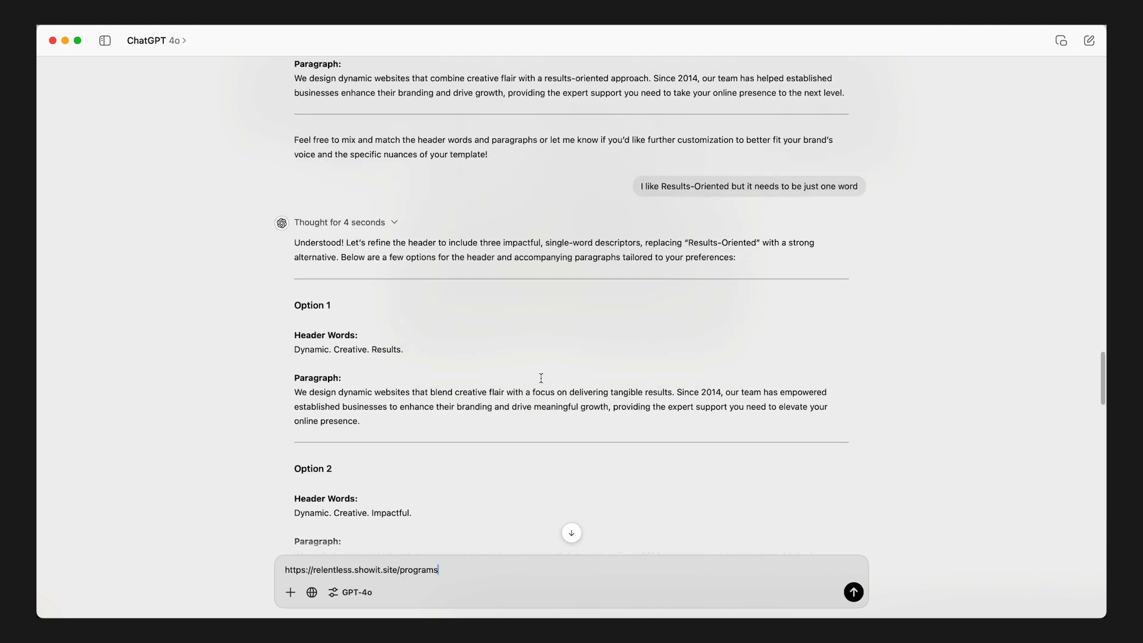
scroll(542, 380, "up", 20)
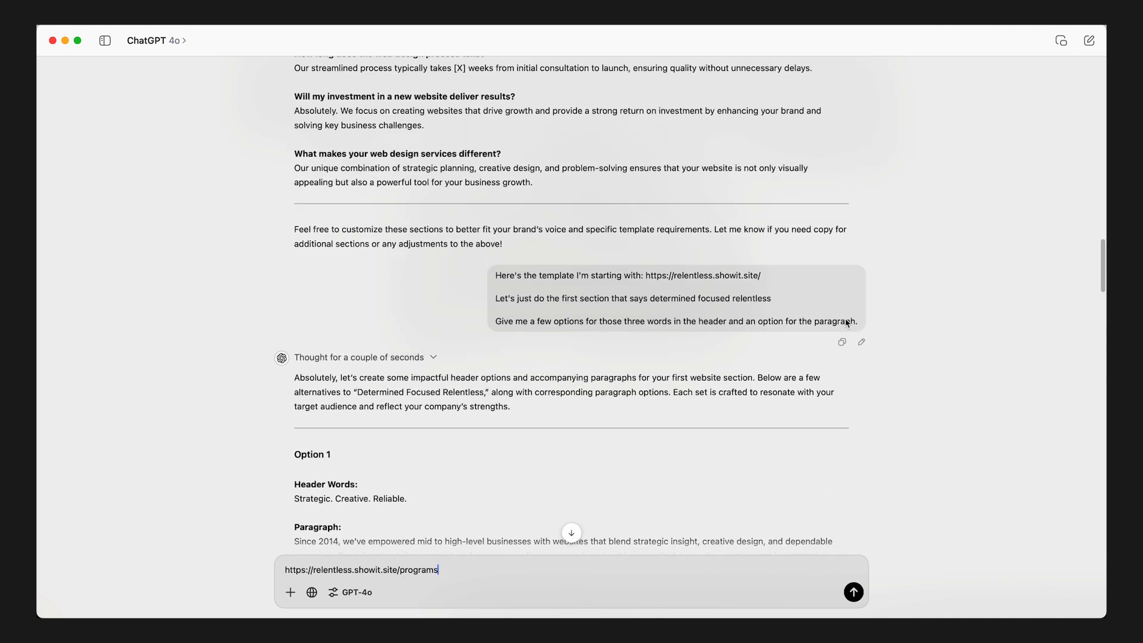
left_click_drag(856, 325, 487, 273)
key("super+c")
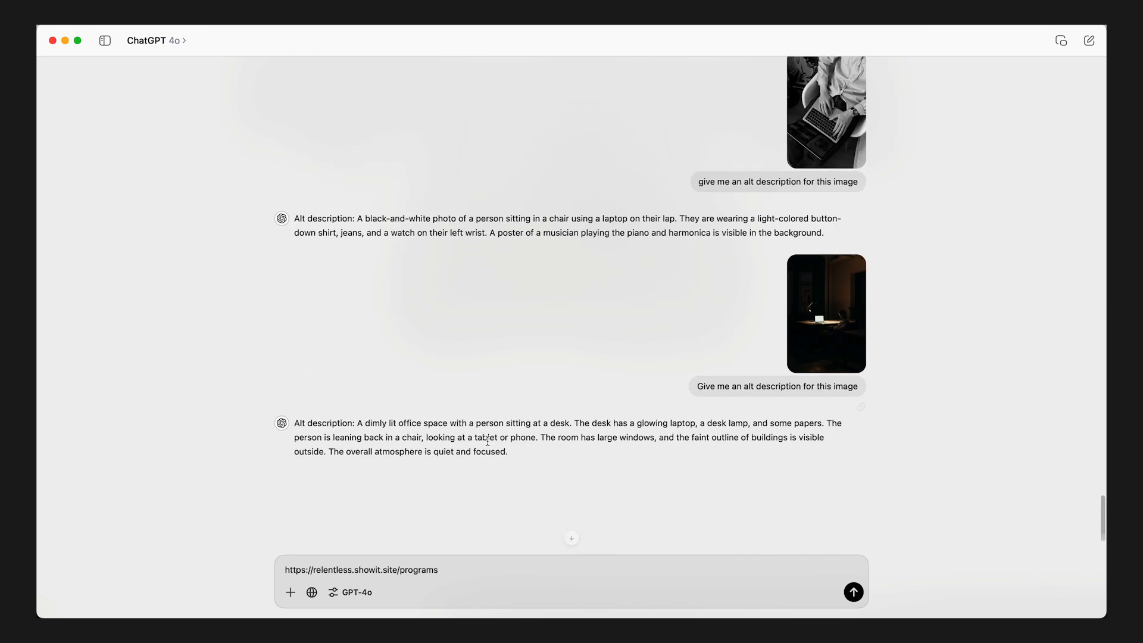
scroll(487, 441, "up", 2)
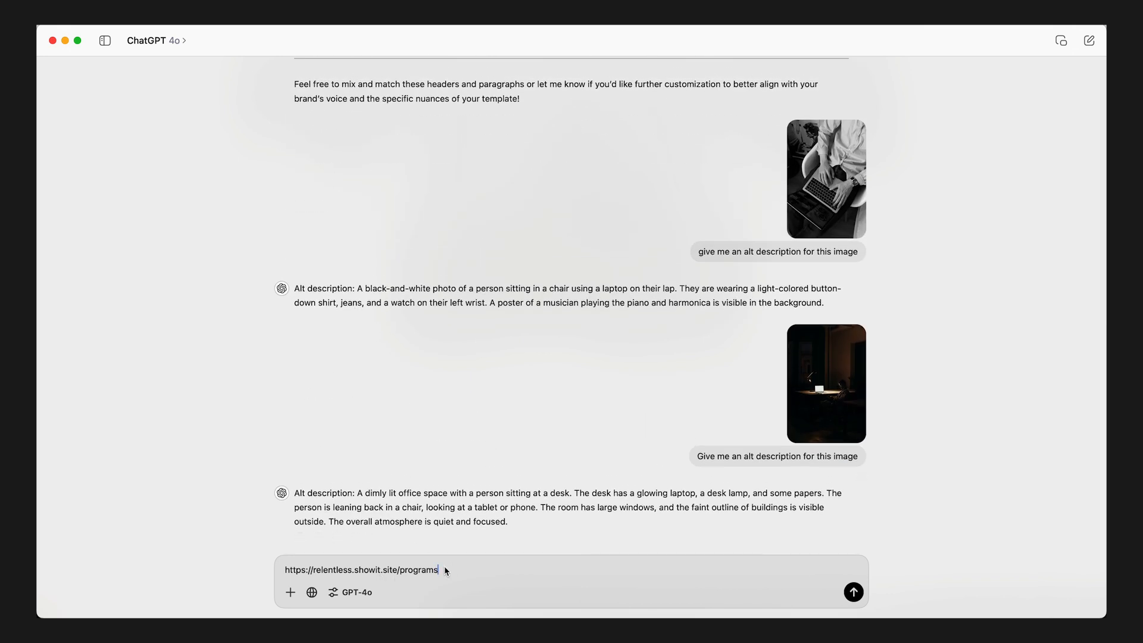
key("shift+Return")
key("super+v")
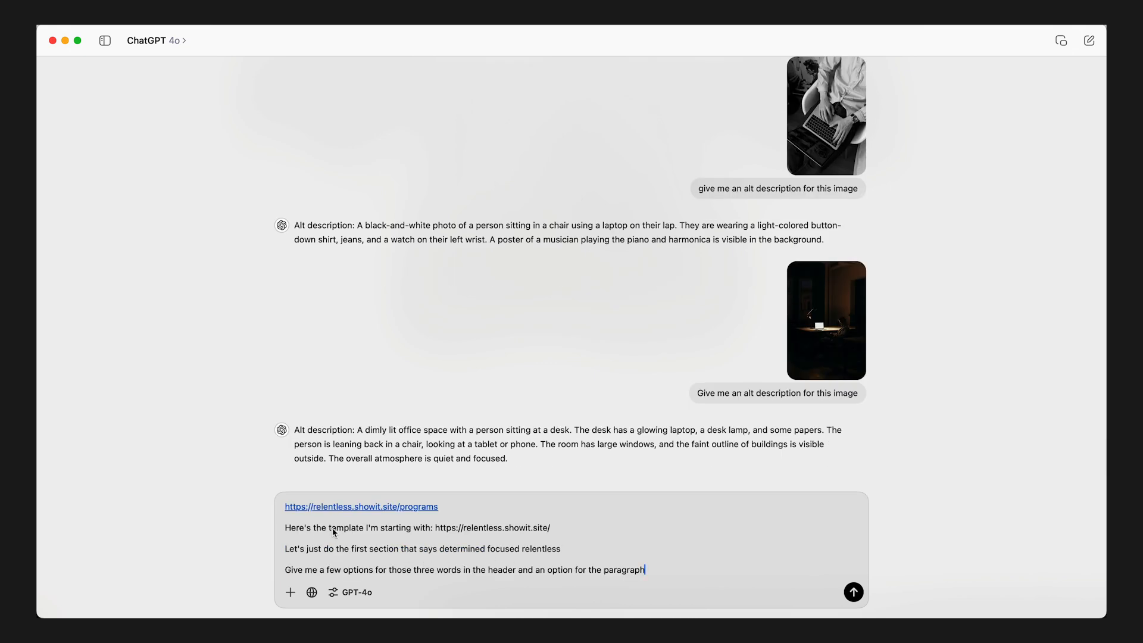
left_click_drag(313, 528, 435, 528)
type("andther page I'm making ")
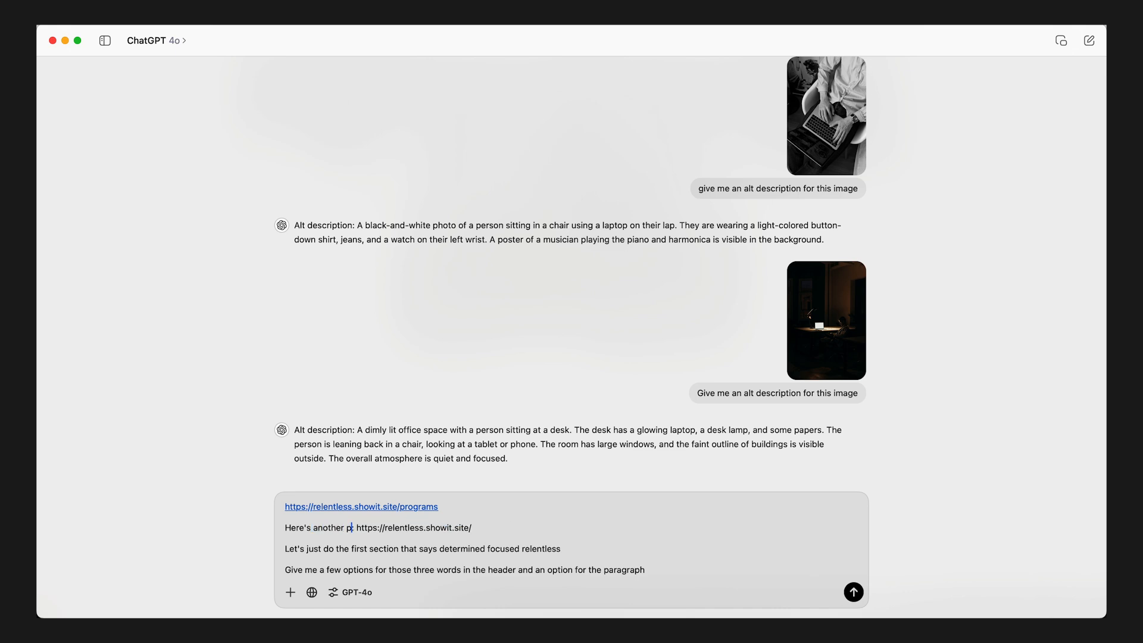
type("copy for")
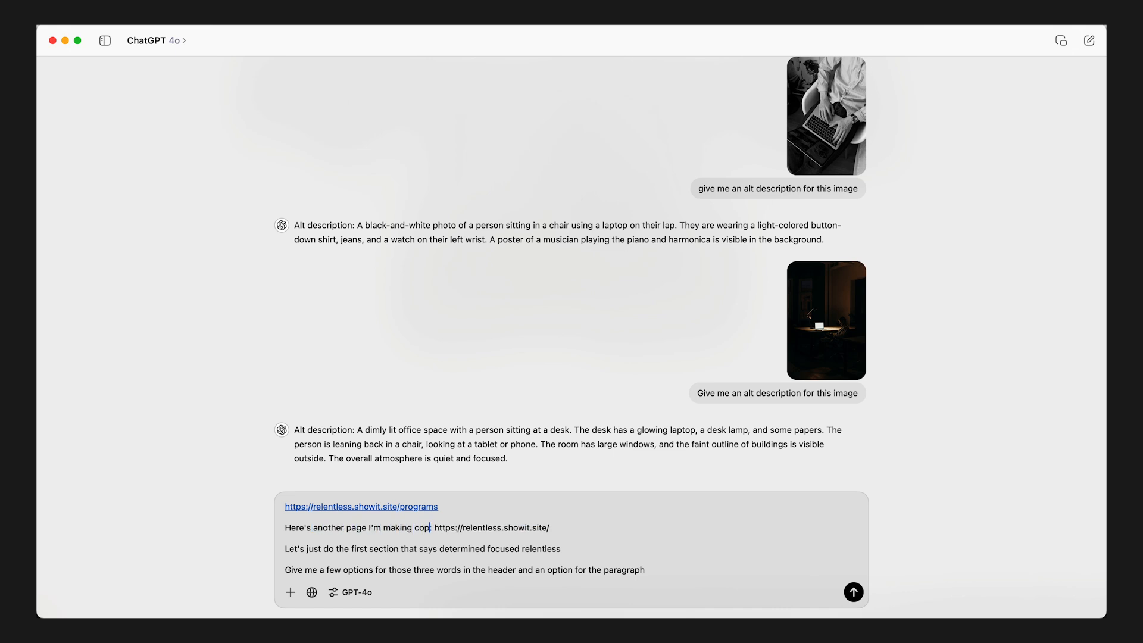
key("shift+super+Right")
key("BackSpace")
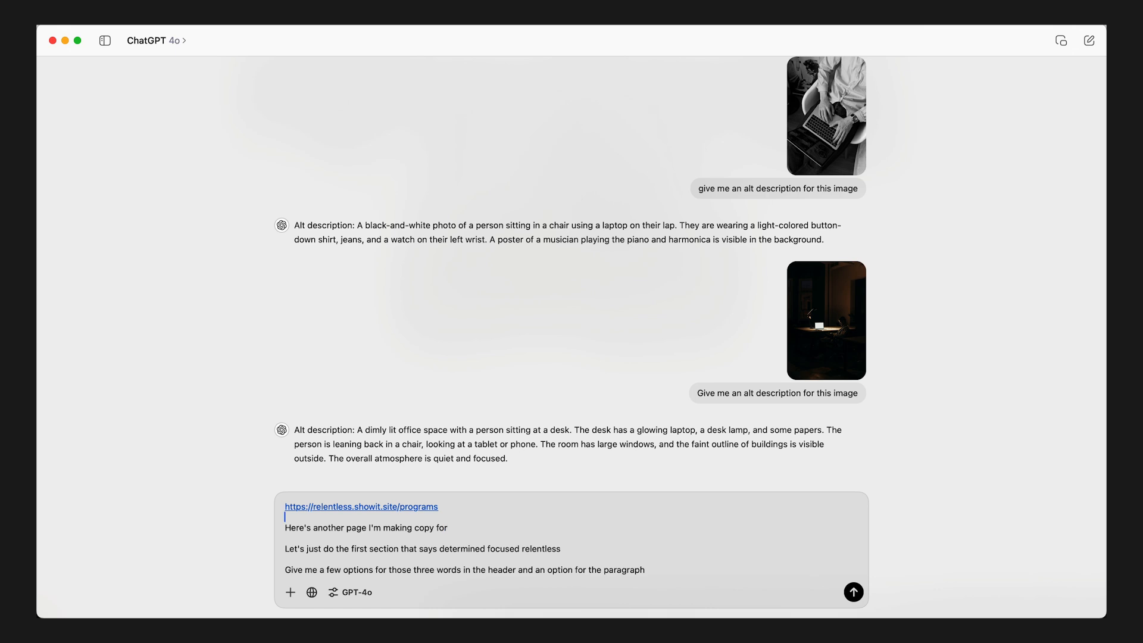
key("shift+super+Right")
key("super+c")
key("BackSpace")
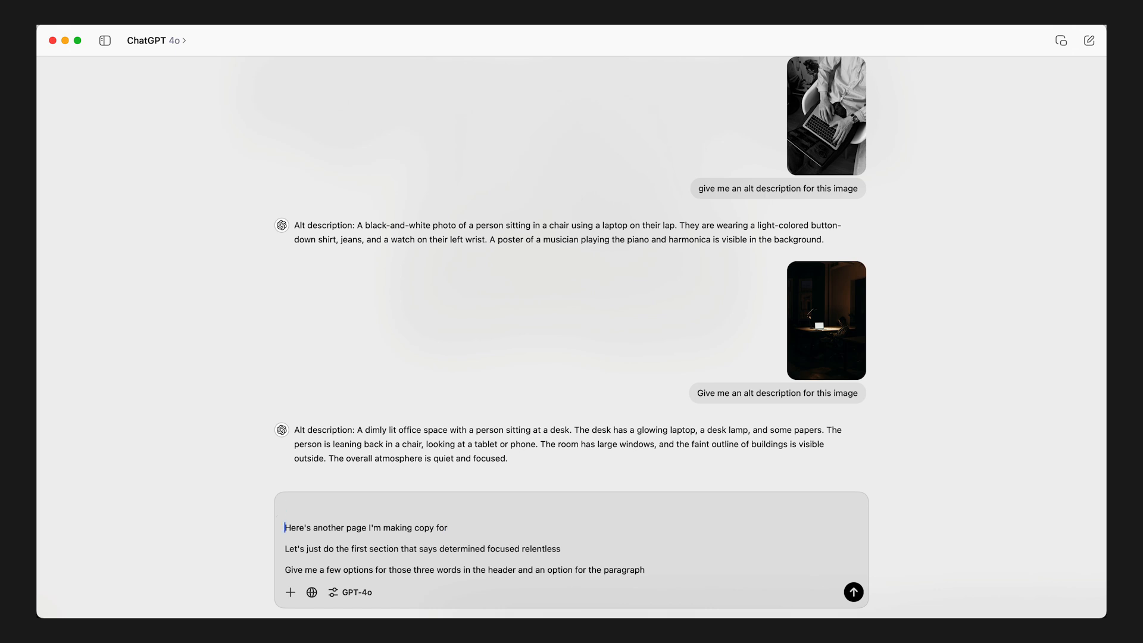
key("BackSpace")
key("super+v")
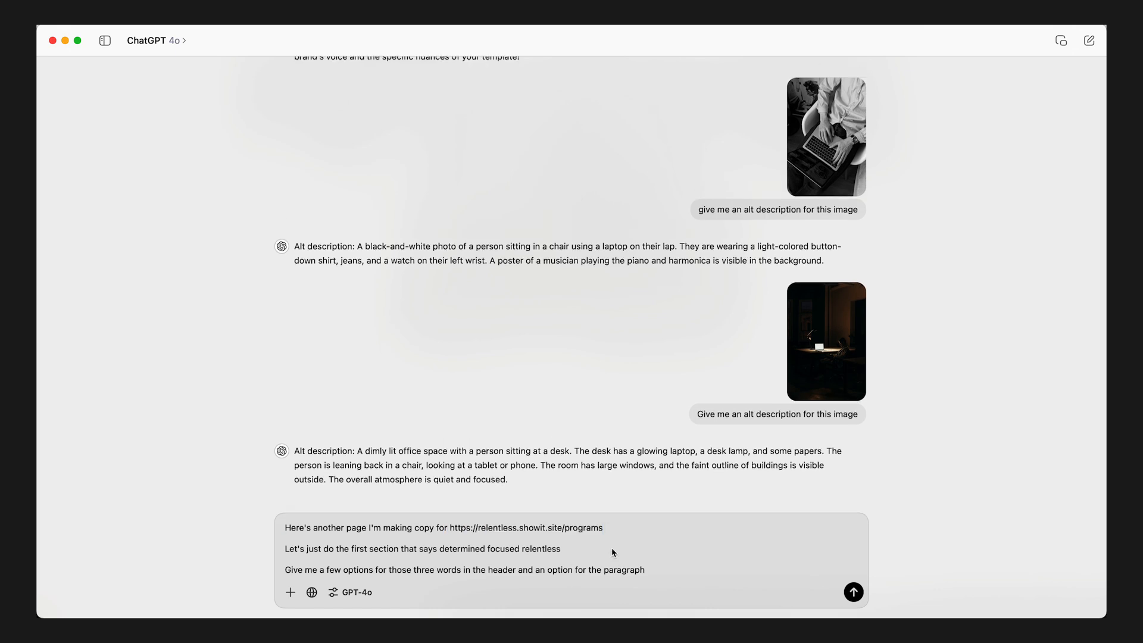
- Reword the prompt's second line to read "Let's just do the first section underneath programs I need a paragraph that talks about my services"
left_click_drag(570, 550, 443, 553)
key("super+Tab")
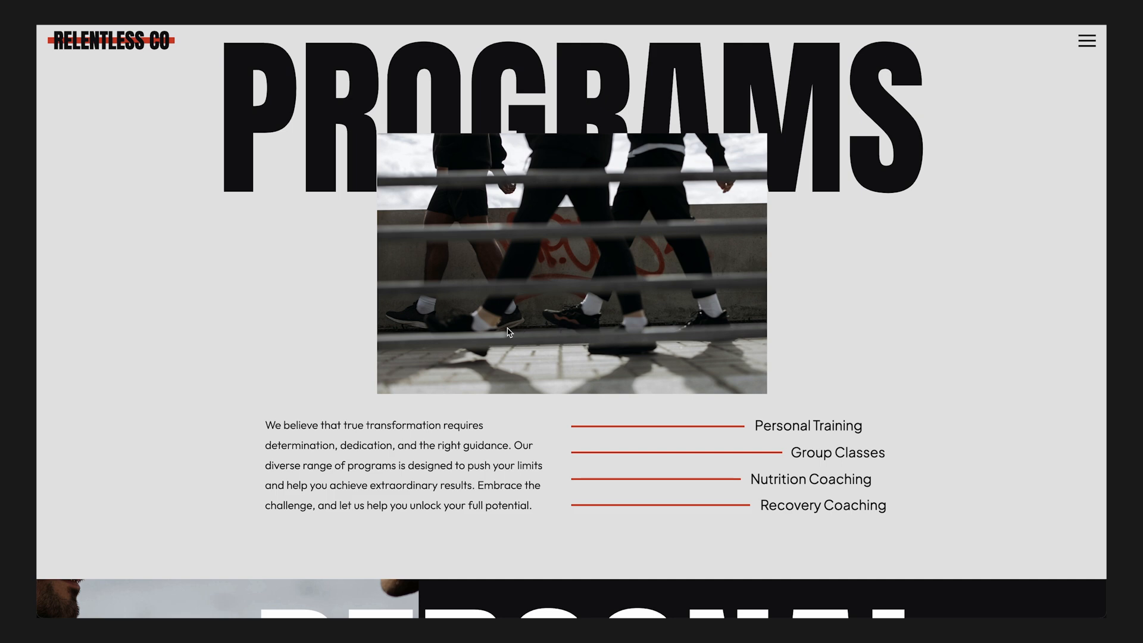
key("super+Tab")
key("BackSpace")
key("BackSpace")
key("BackSpace")
key("BackSpace")
key("BackSpace")
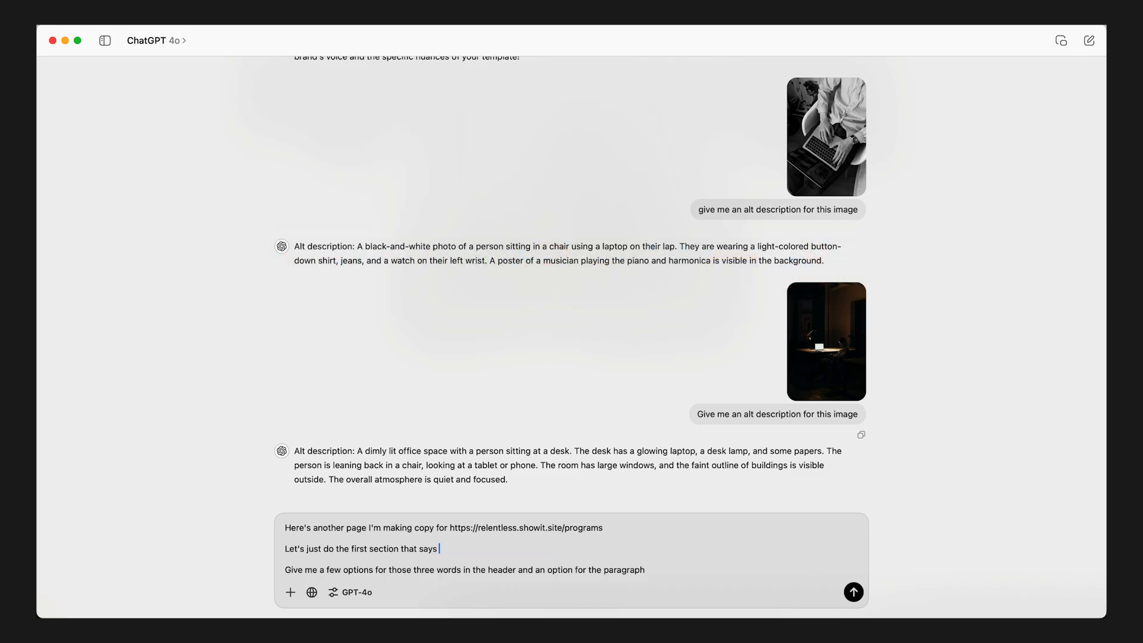
key("BackSpace")
key("BackSpace")
key("BackSpace")
type("underneath programs I need a paragraph that talks about ")
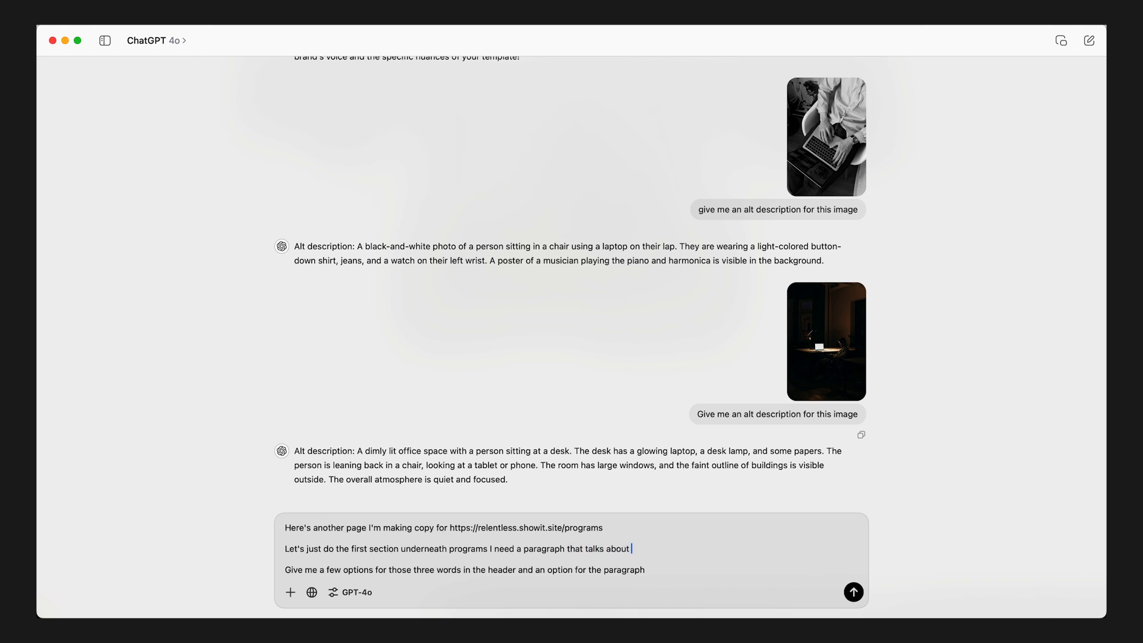
type("my services")
- Shorten the prompt's last line to "Give me a few options" and send the message
left_click(373, 570)
key("shift+super+Right")
key("BackSpace")
key("Return")
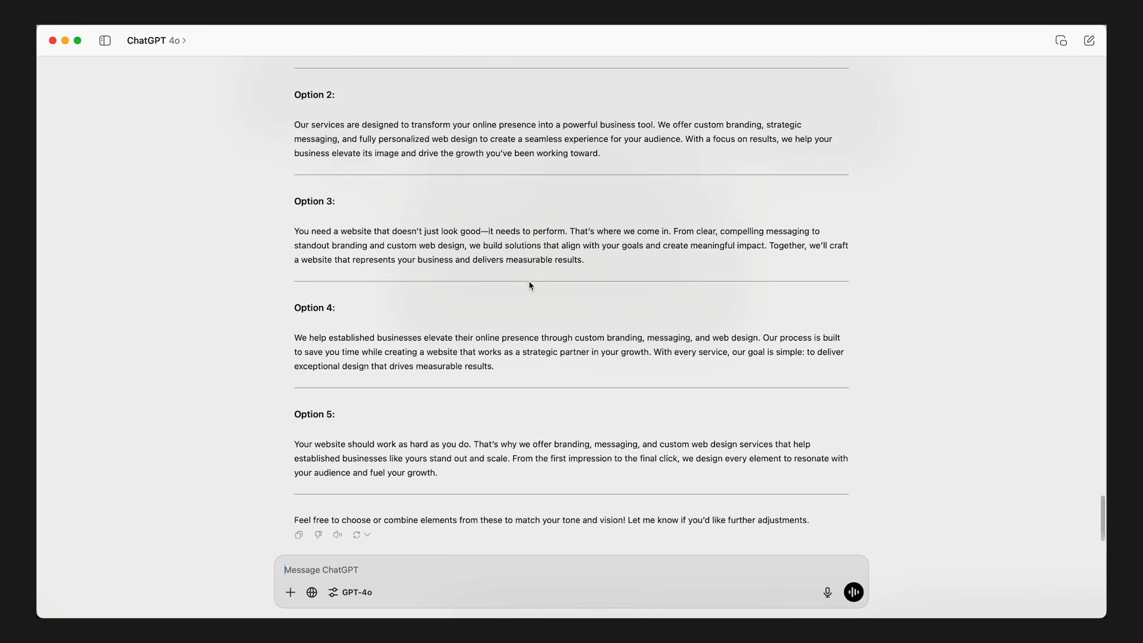
- Review the generated options, copy the Option 3 paragraph, and replace the mobile hero paragraph on Showit's Services page with it
scroll(595, 263, "up", 5)
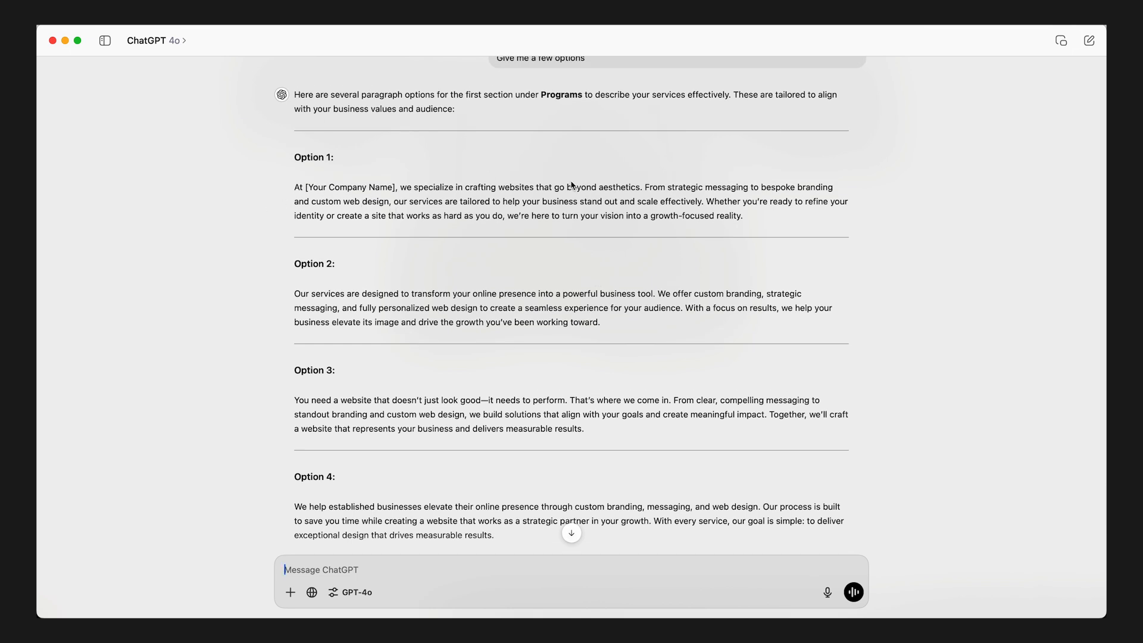
scroll(572, 184, "down", 4)
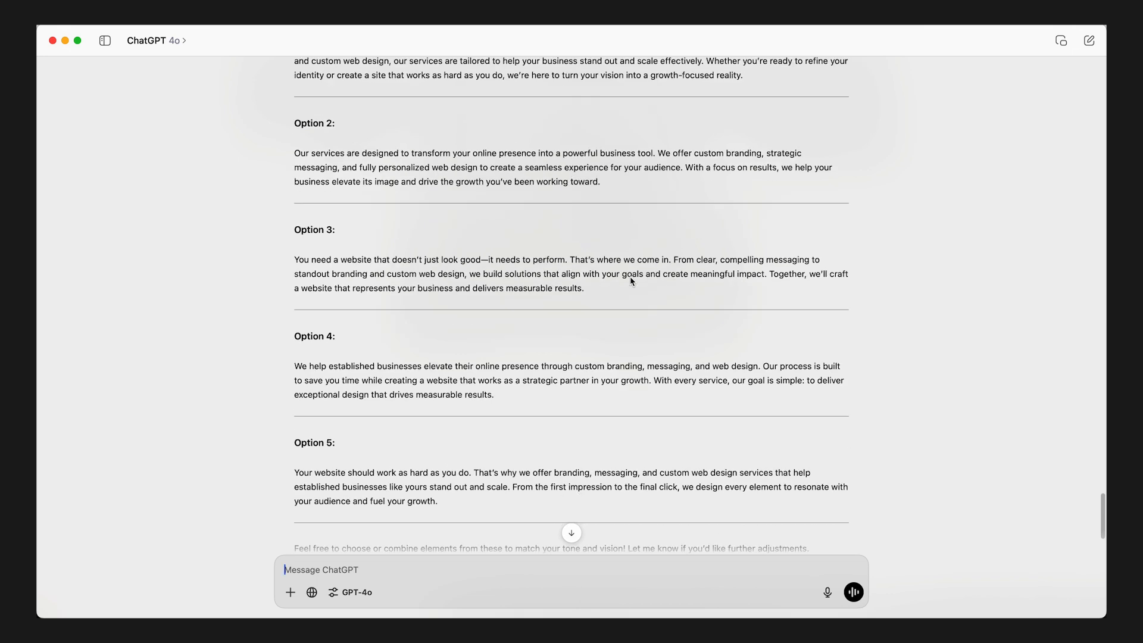
scroll(630, 276, "down", 1)
left_click_drag(585, 266, 291, 237)
key("ctrl+c")
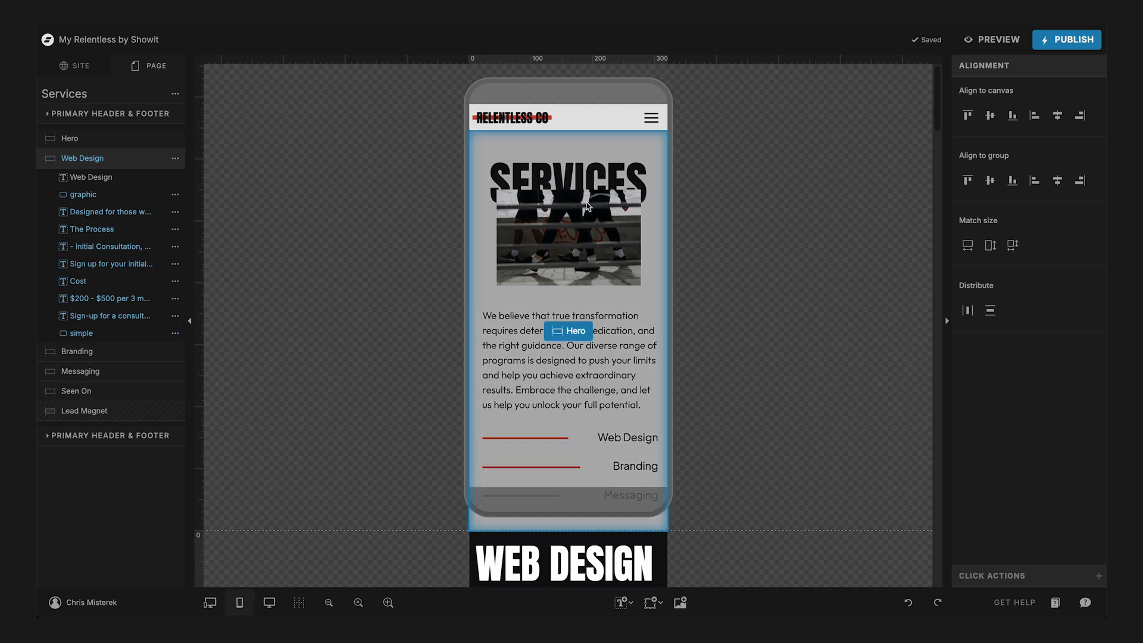
left_click(536, 327)
double_click(535, 327)
key("ctrl+v")
- Move the mobile service list with its lines below the new paragraph and adjust the Hero canvas height to end just beneath it
scroll(271, 426, "down", 2)
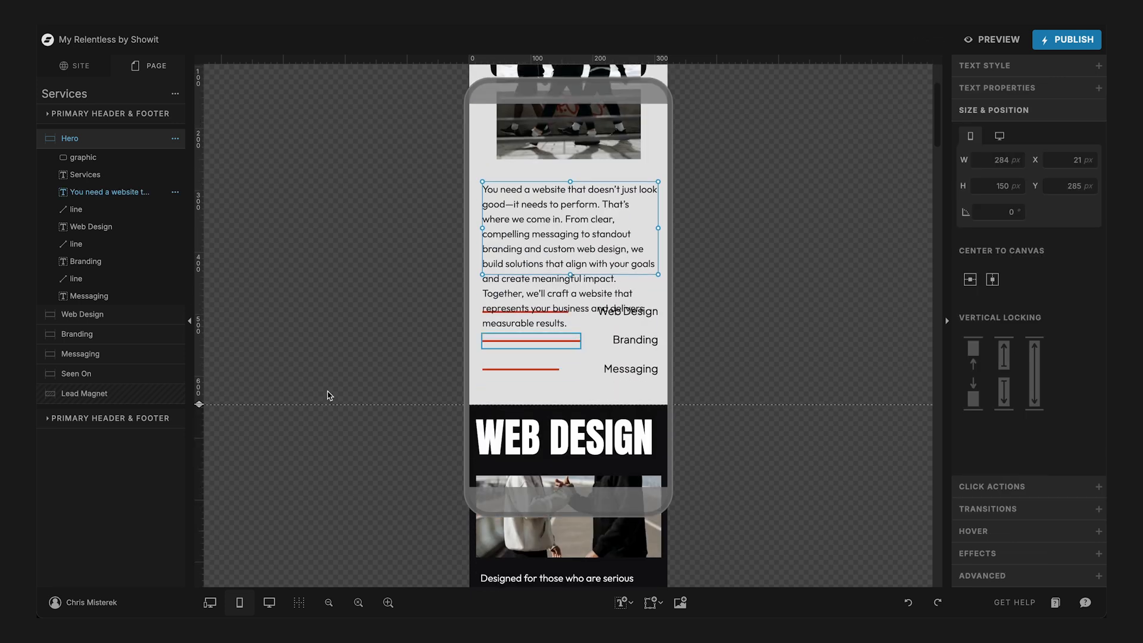
left_click_drag(201, 402, 201, 548)
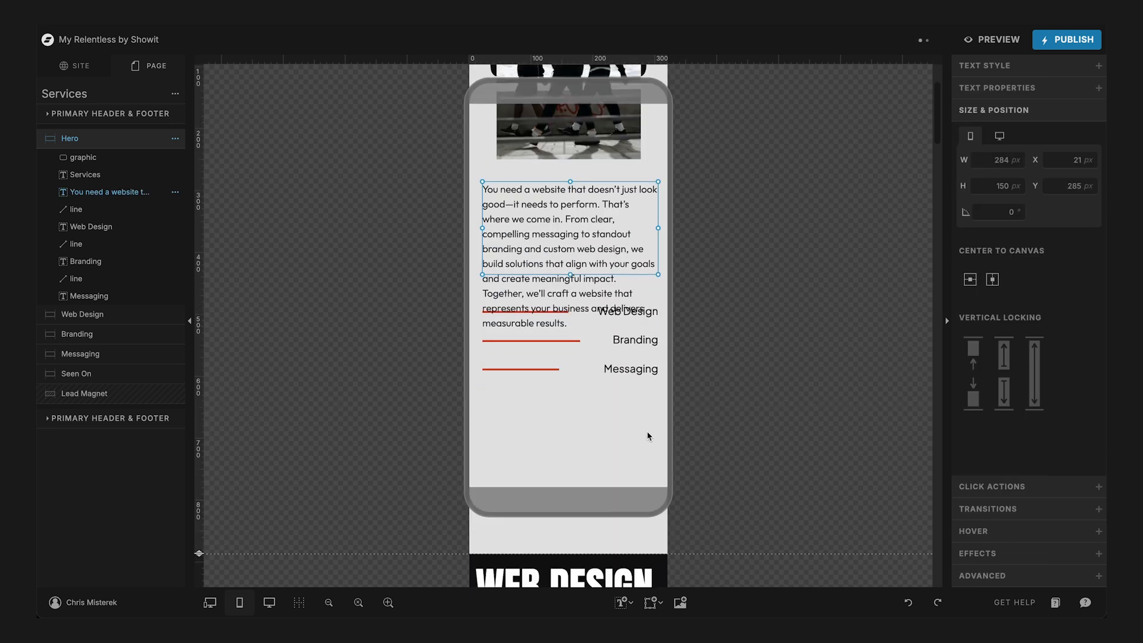
left_click_drag(672, 434, 476, 295)
left_click_drag(647, 316, 629, 363)
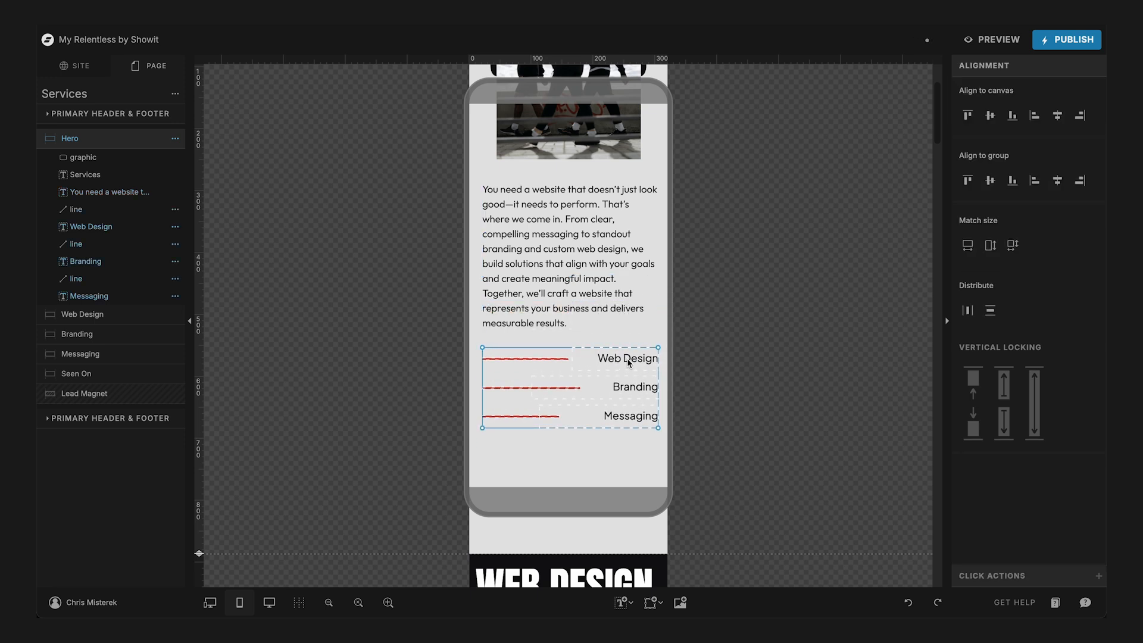
left_click_drag(212, 553, 213, 458)
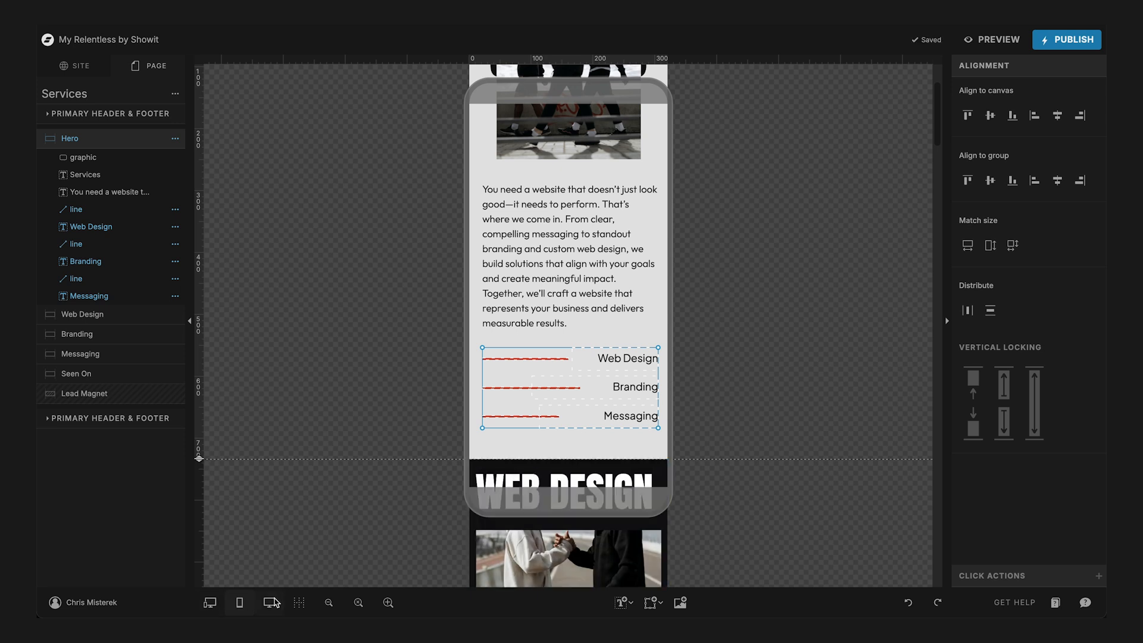
- In the desktop view, lower the hero's service list slightly and widen the paragraph box leftward to 540 px
left_click(269, 603)
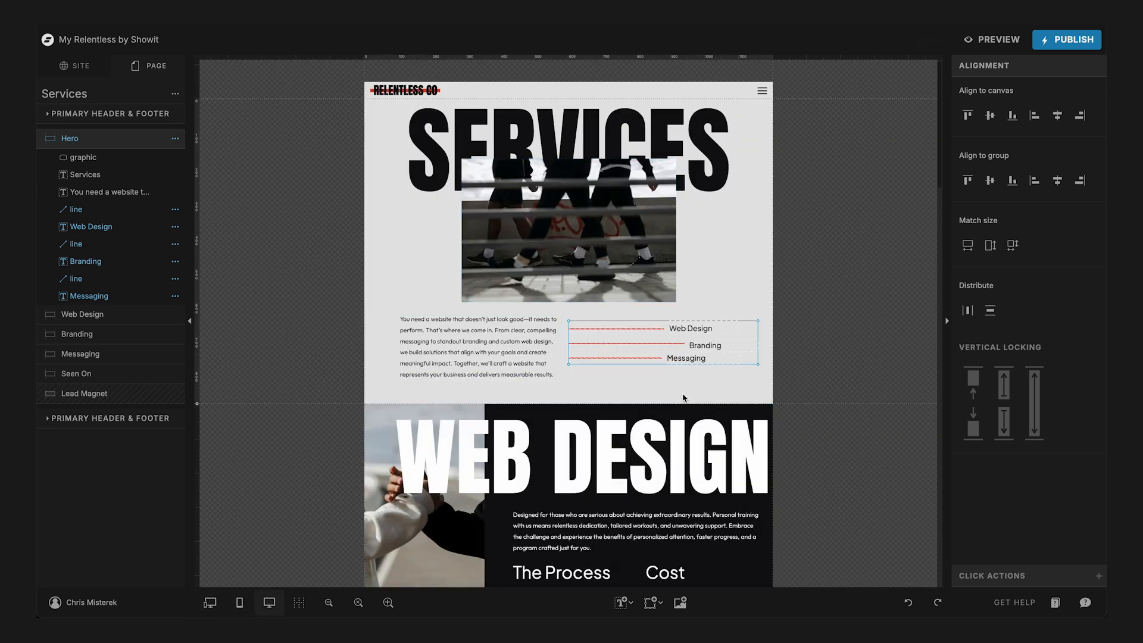
left_click_drag(700, 330, 701, 335)
left_click(451, 359)
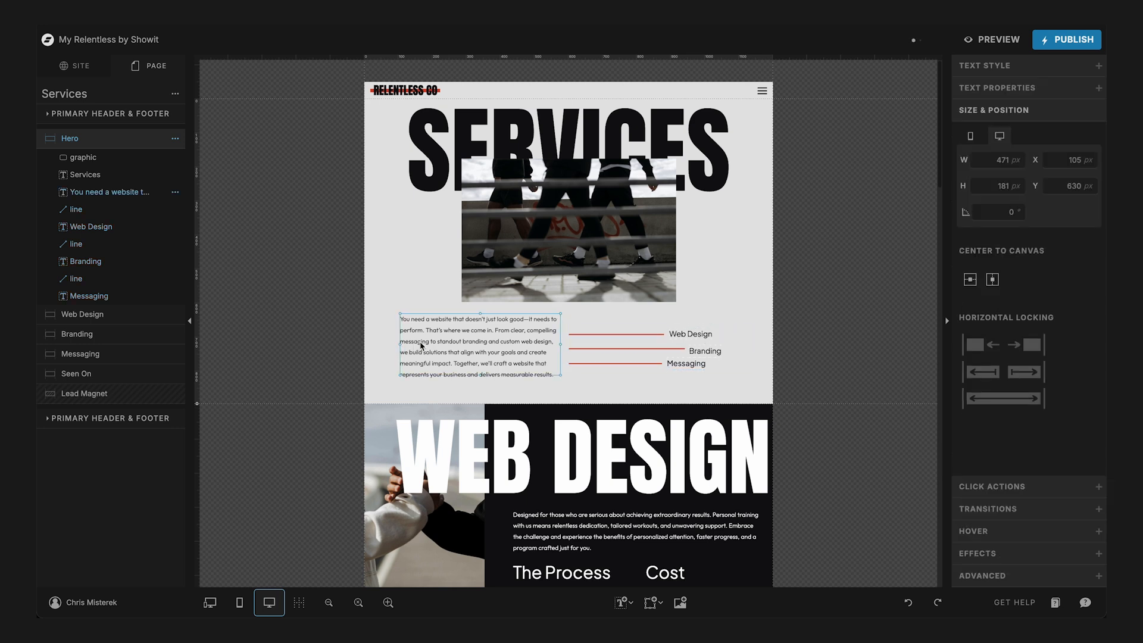
left_click_drag(402, 348, 377, 341)
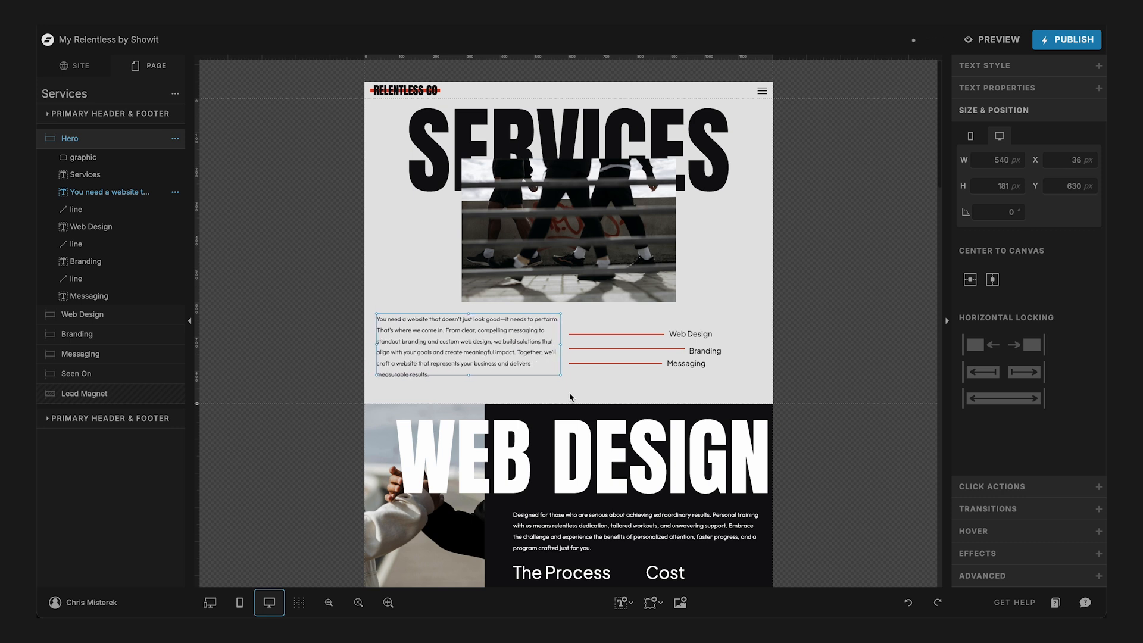
- Narrow the Branding and Messaging text boxes closer to their labels, and select the paragraph together with the whole service list
left_click(693, 384)
left_click_drag(721, 385, 384, 316)
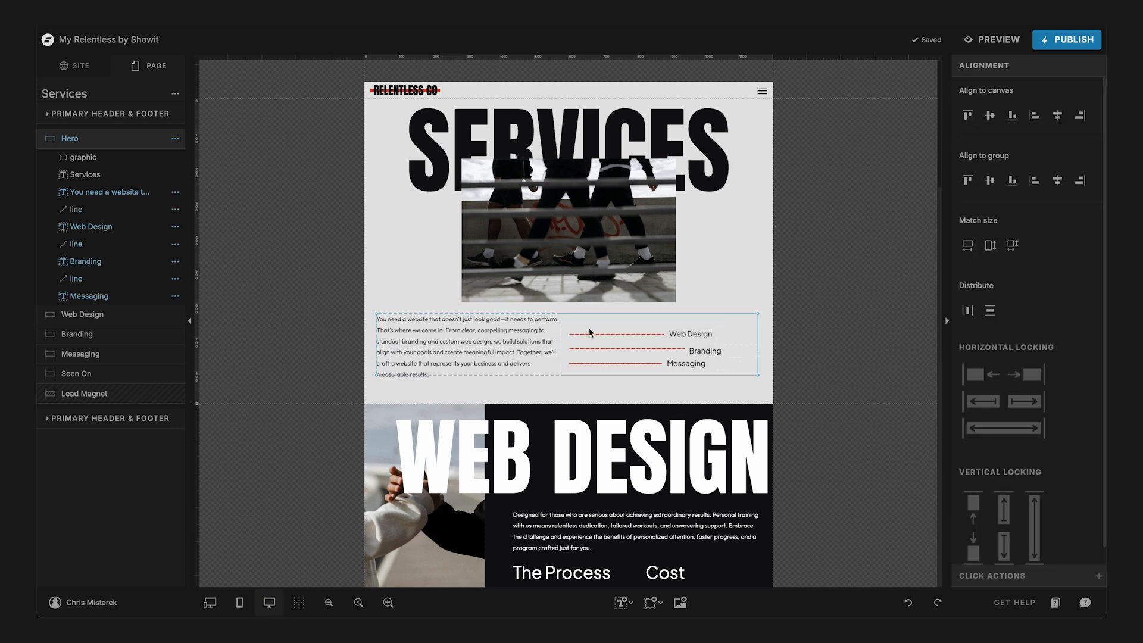
left_click(741, 396)
left_click(757, 353)
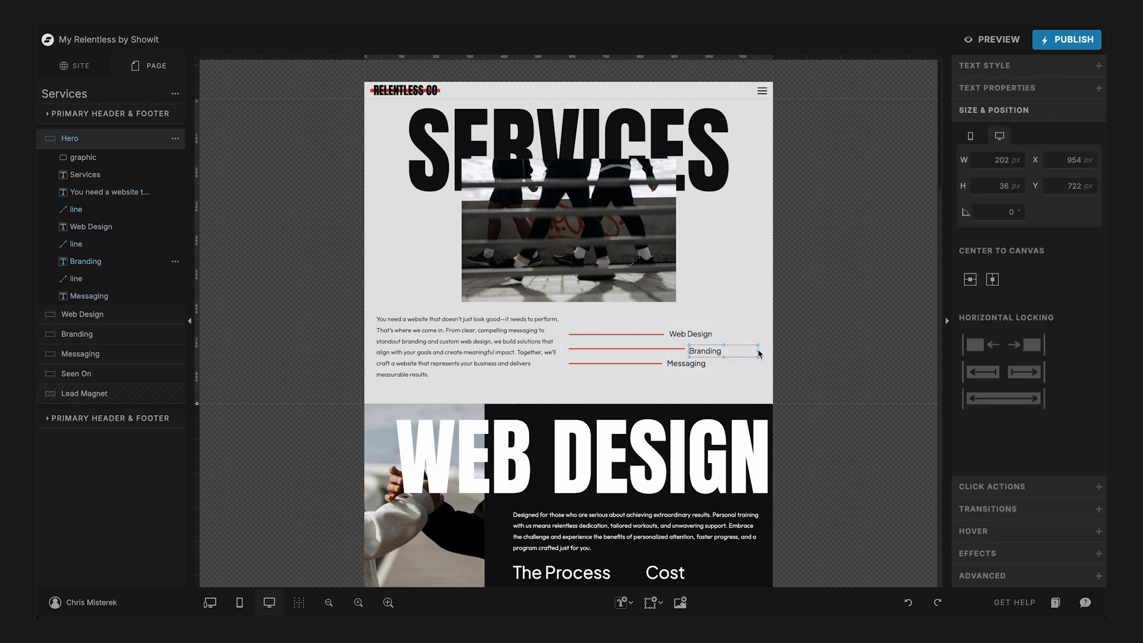
left_click_drag(759, 353, 725, 352)
left_click(714, 365)
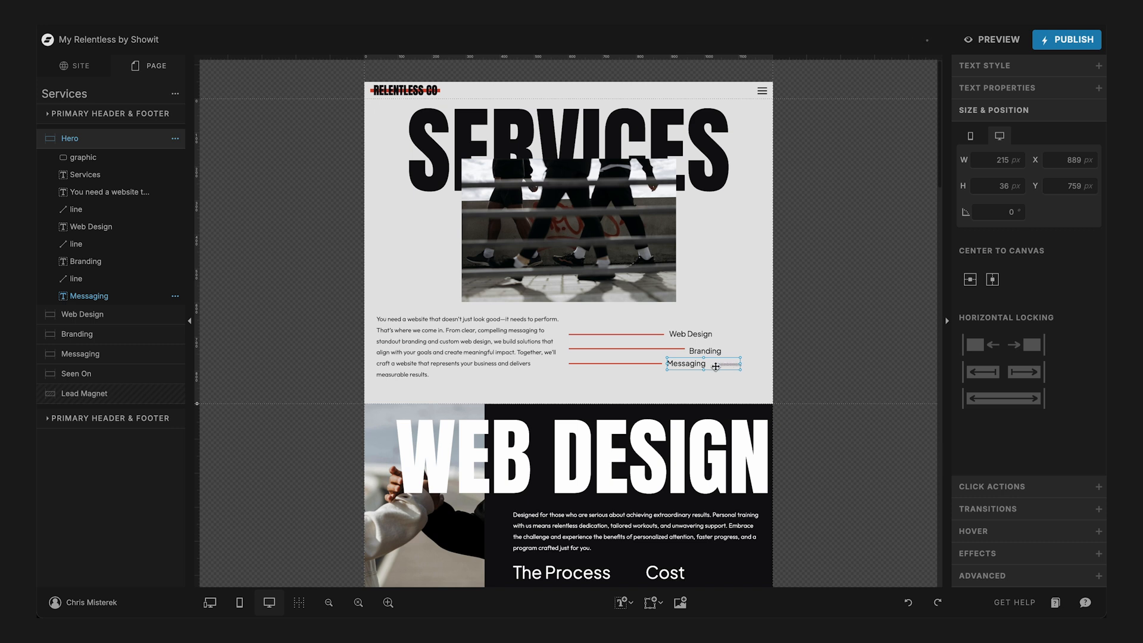
left_click_drag(741, 366, 374, 312)
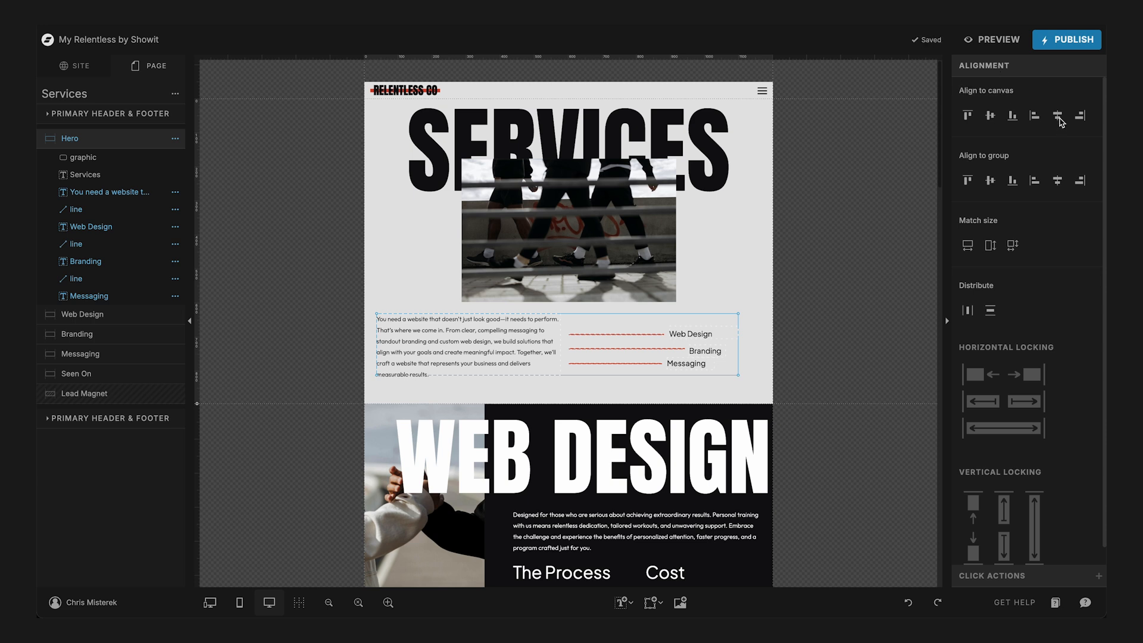
- Center the selected paragraph and service list horizontally on the canvas, and shift them slightly lower beneath the hero image
left_click(1057, 116)
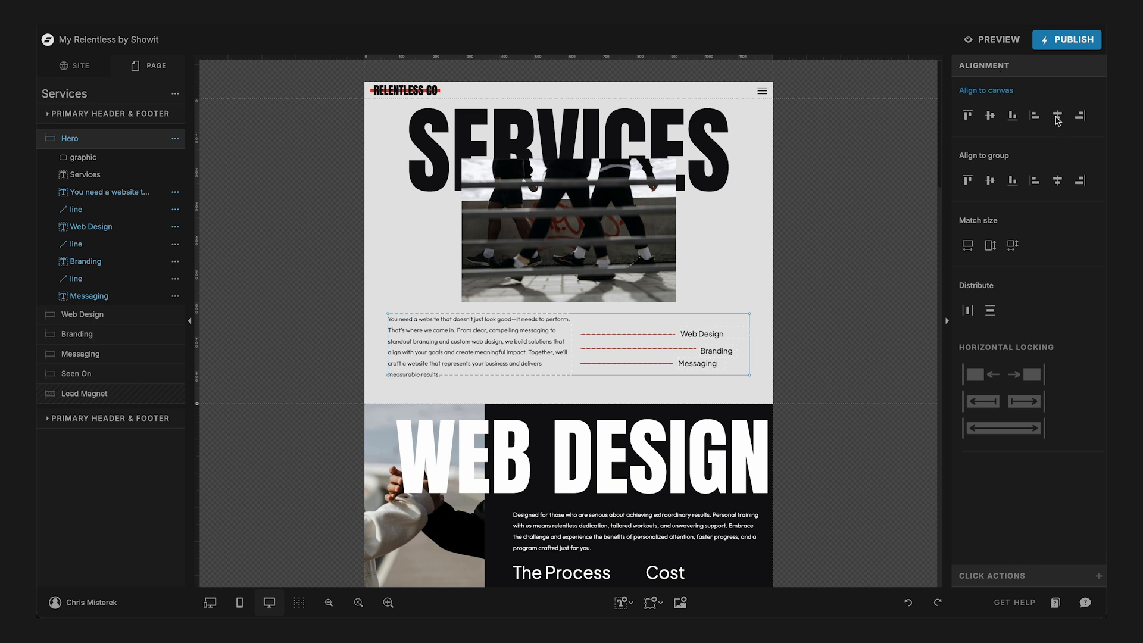
left_click(738, 286)
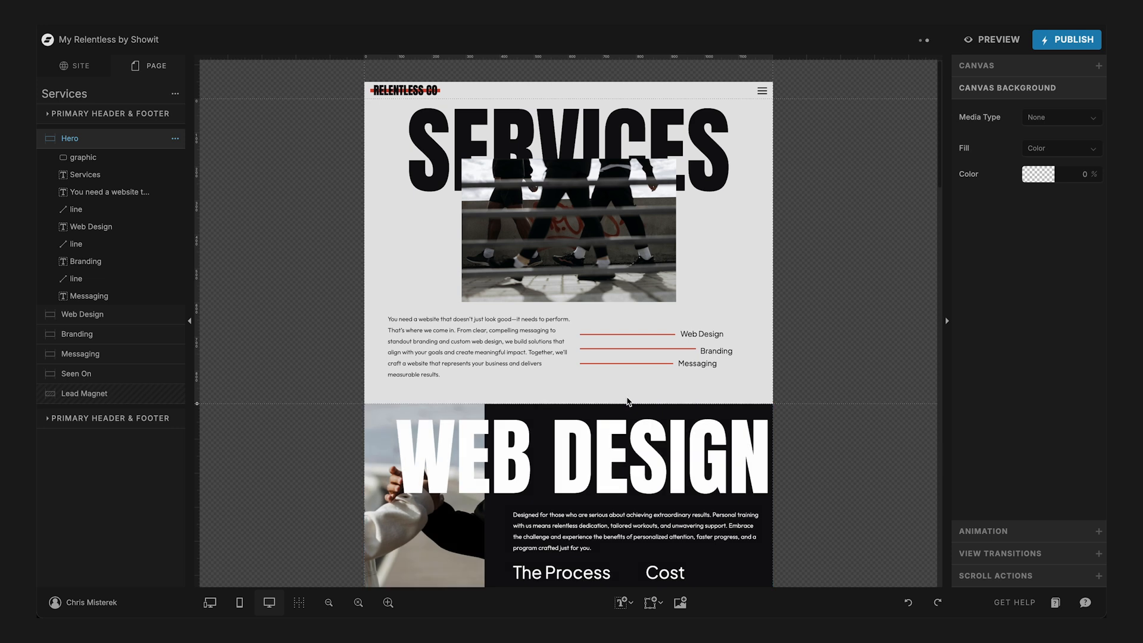
left_click(419, 318)
left_click_drag(465, 331, 465, 337)
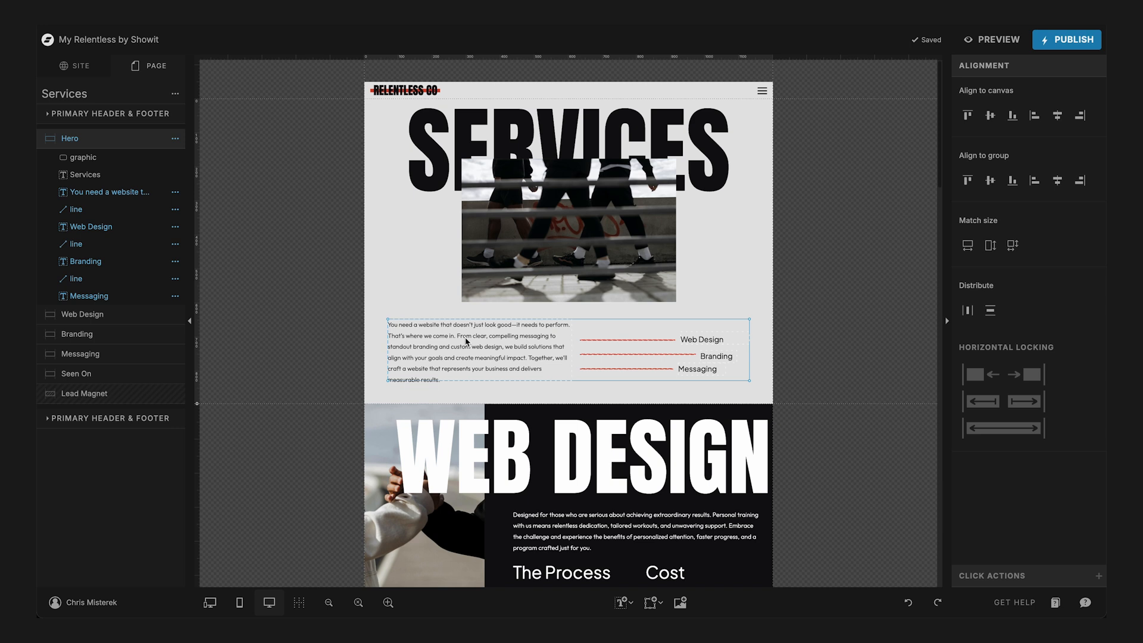
left_click(406, 263)
- Examine the Web Design section and the matching Personal Training section on the template's live page, including its description, process, cost and sign-up text
scroll(407, 263, "down", 2)
scroll(406, 262, "up", 2)
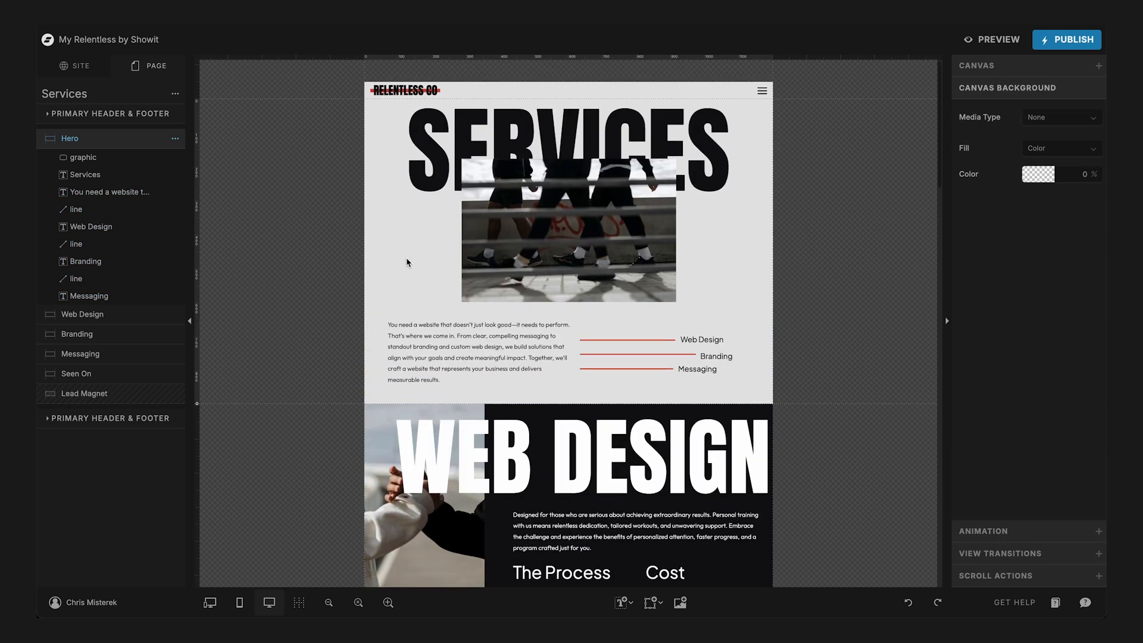
scroll(738, 262, "down", 1)
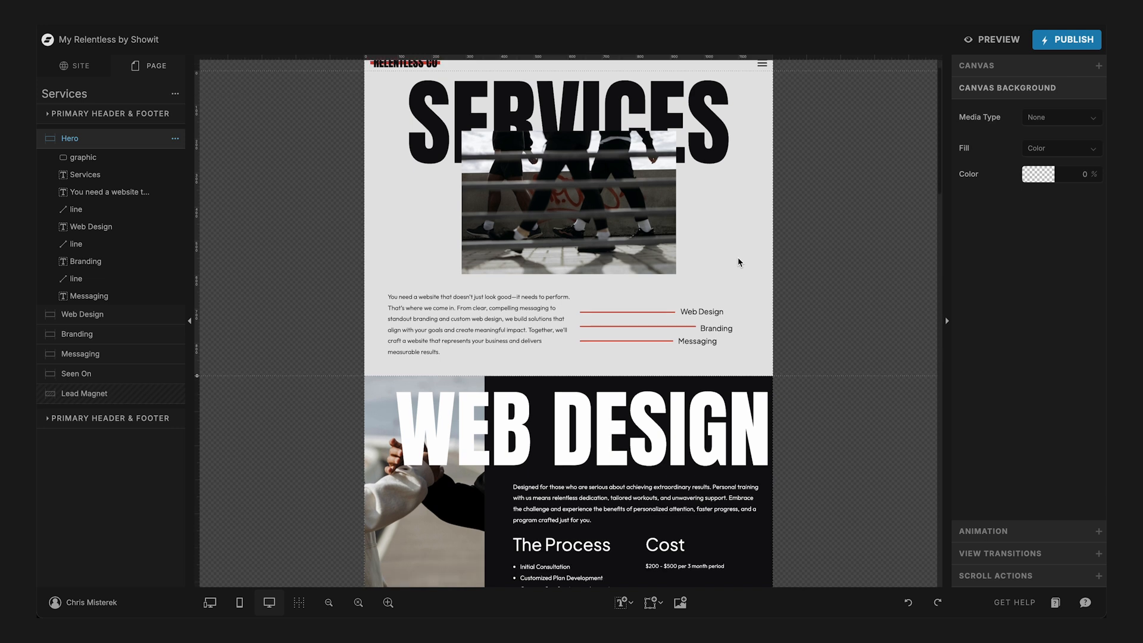
scroll(713, 255, "down", 3)
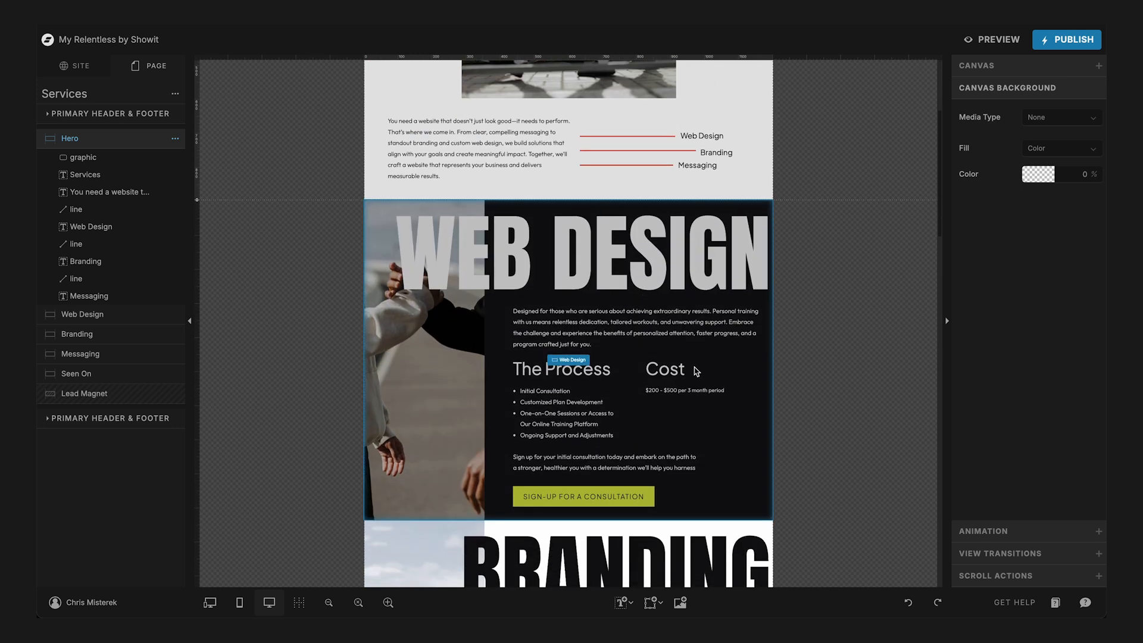
scroll(696, 371, "down", 2)
left_click(712, 351)
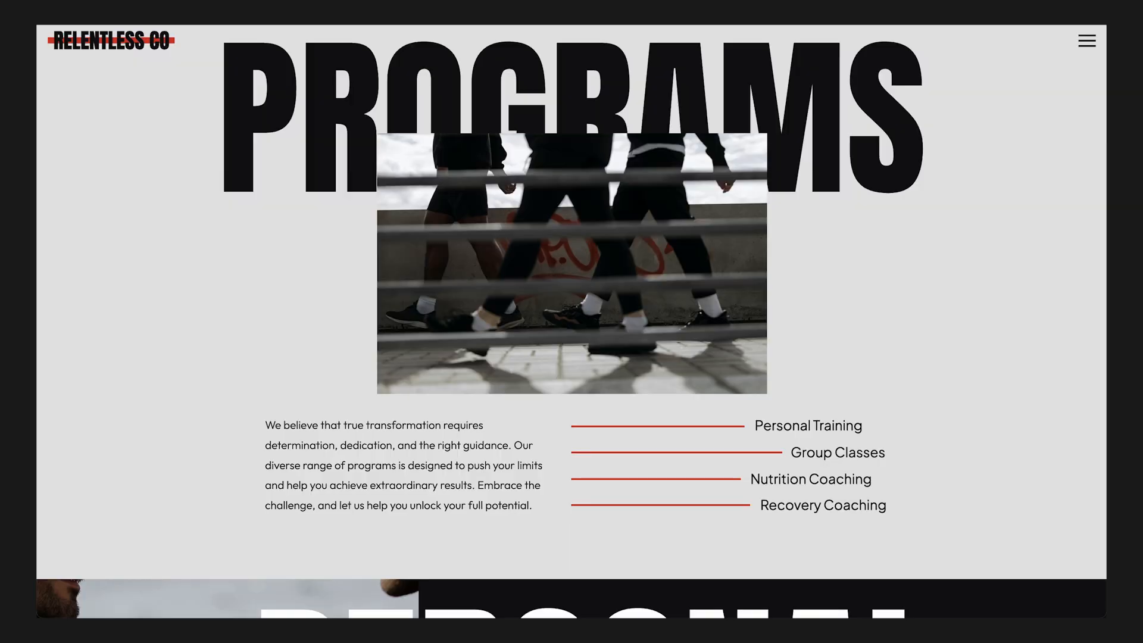
scroll(909, 376, "down", 5)
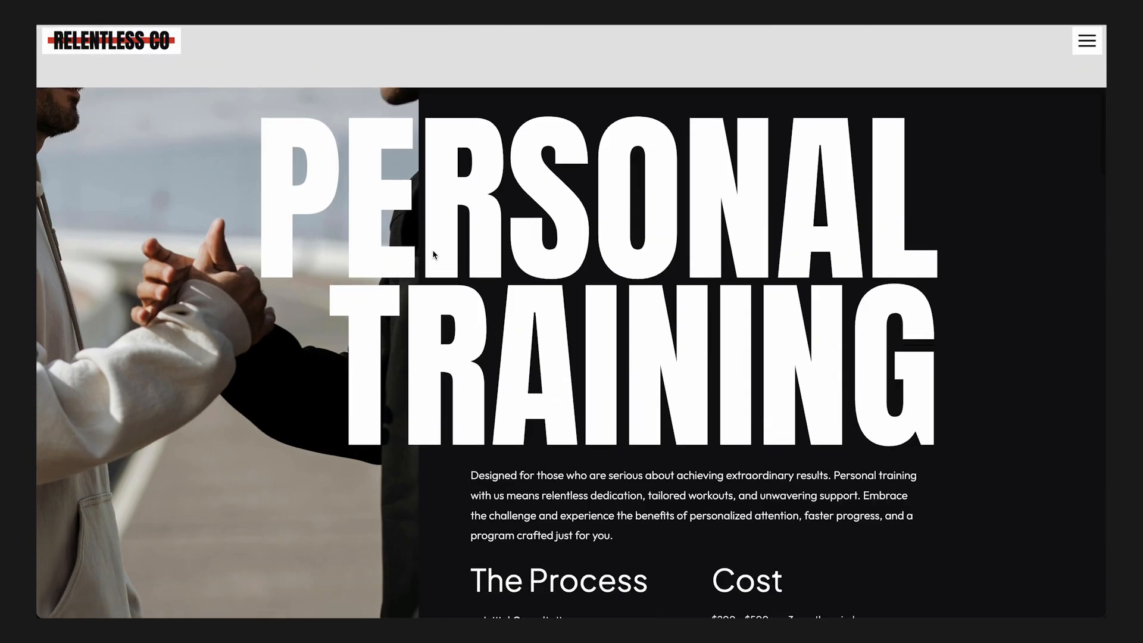
scroll(637, 312, "down", 3)
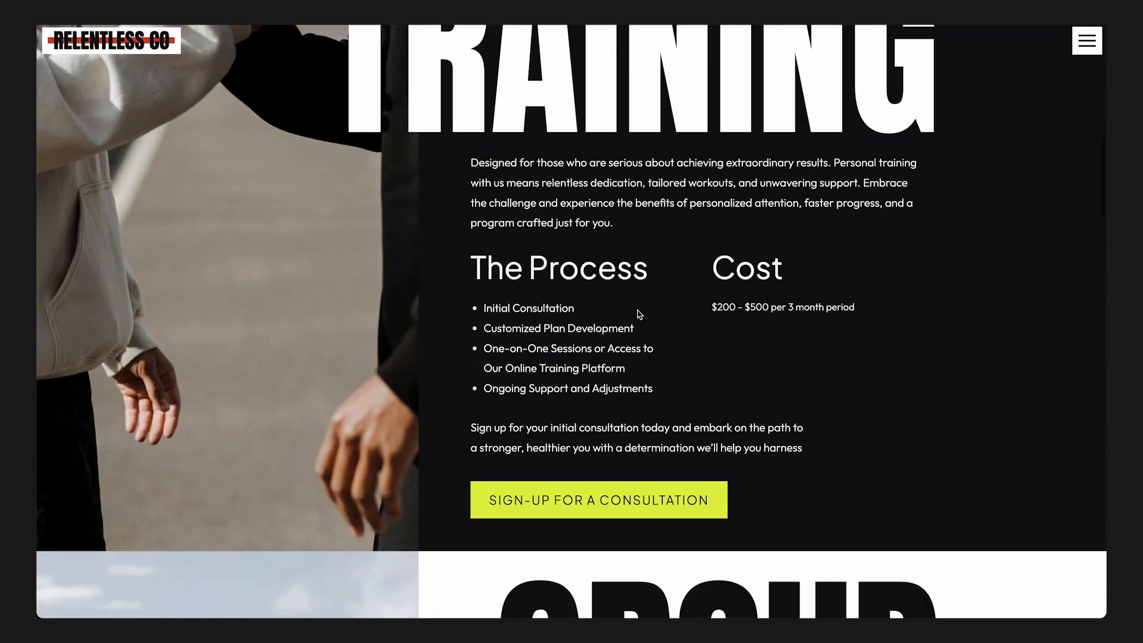
scroll(638, 314, "up", 3)
scroll(637, 314, "up", 1)
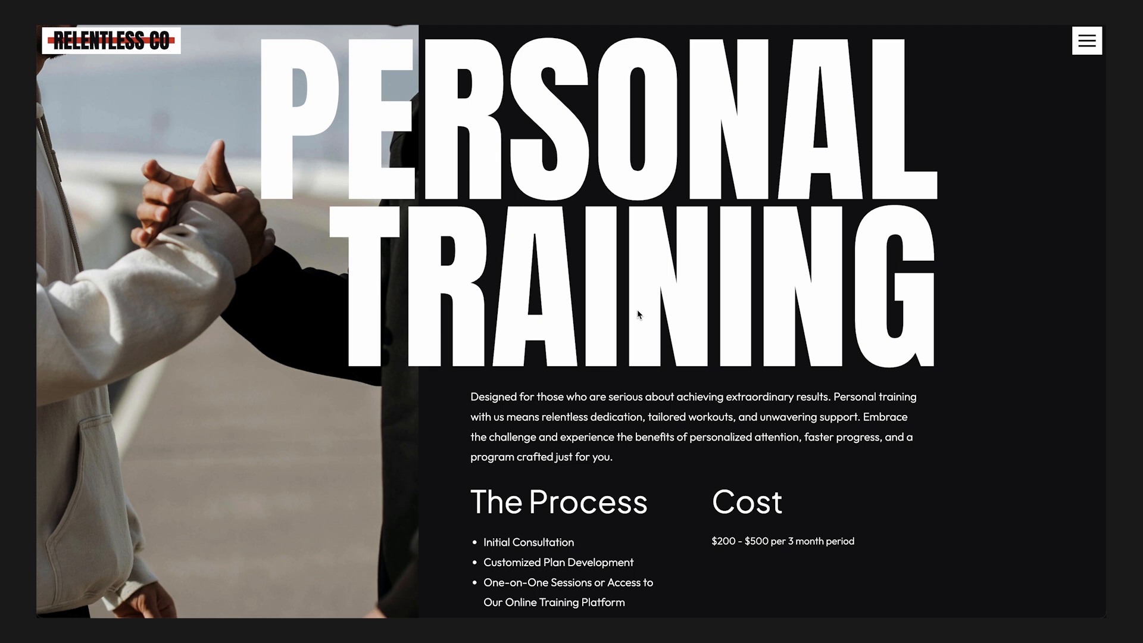
scroll(637, 315, "down", 3)
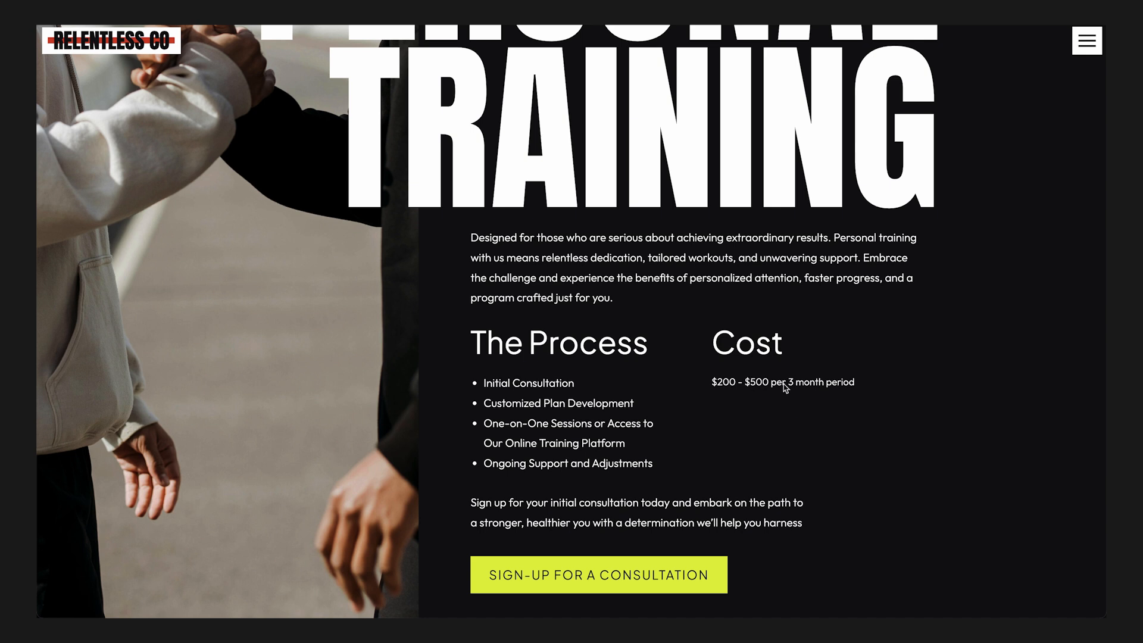
scroll(783, 387, "down", 1)
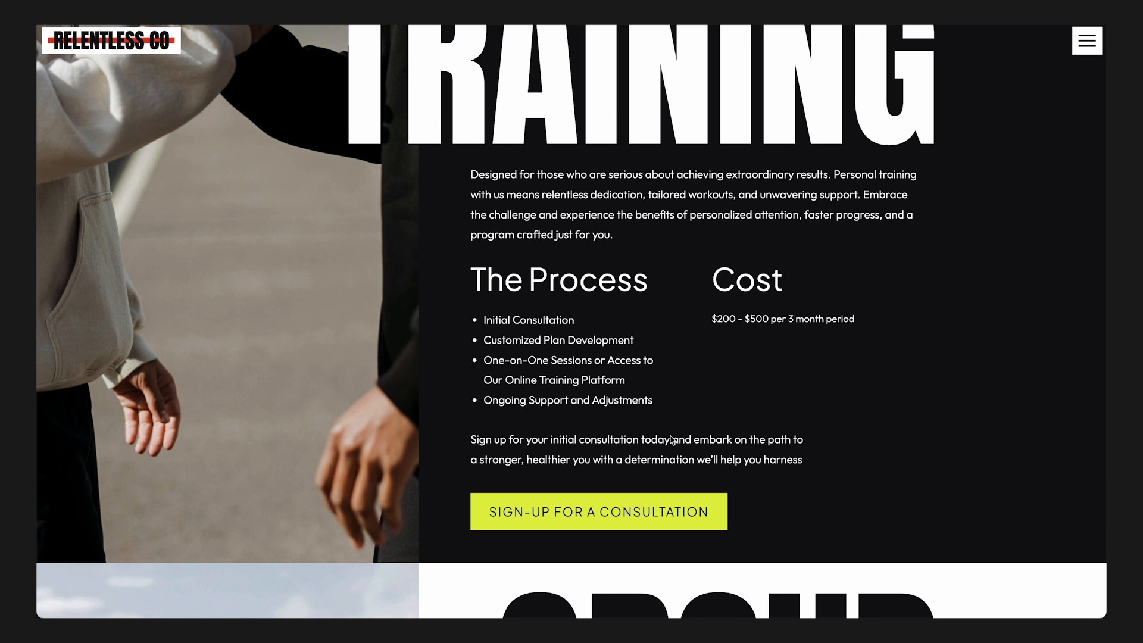
- Switch to ChatGPT and start a message reading "Okay let's move to the next section. ON the section that says Personal Training"
key("super+Tab")
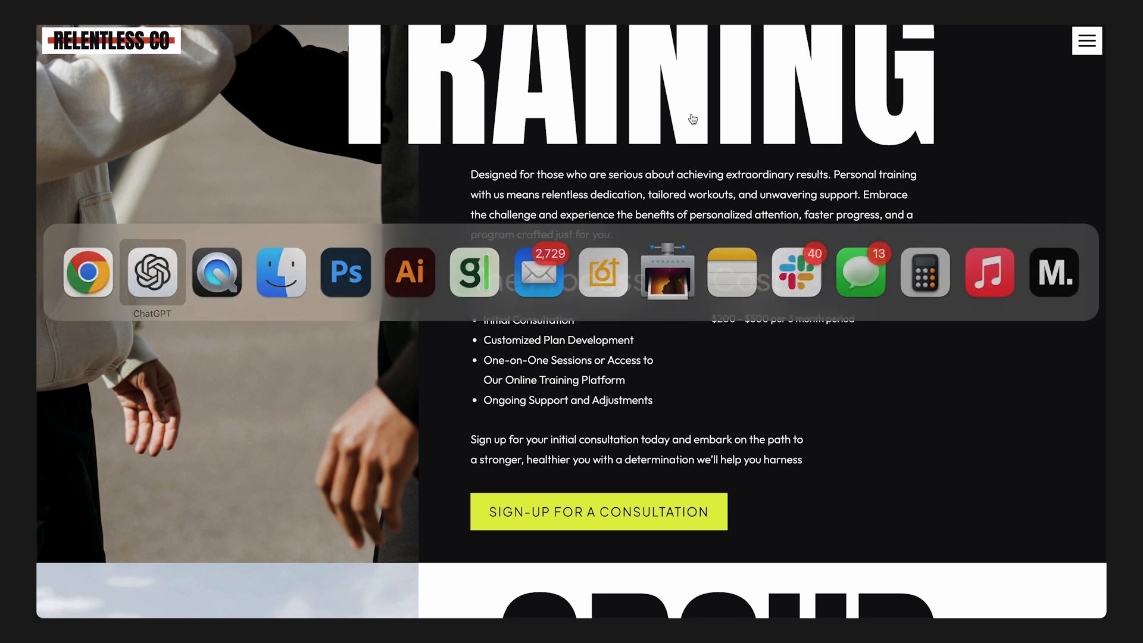
type("okay let's move ")
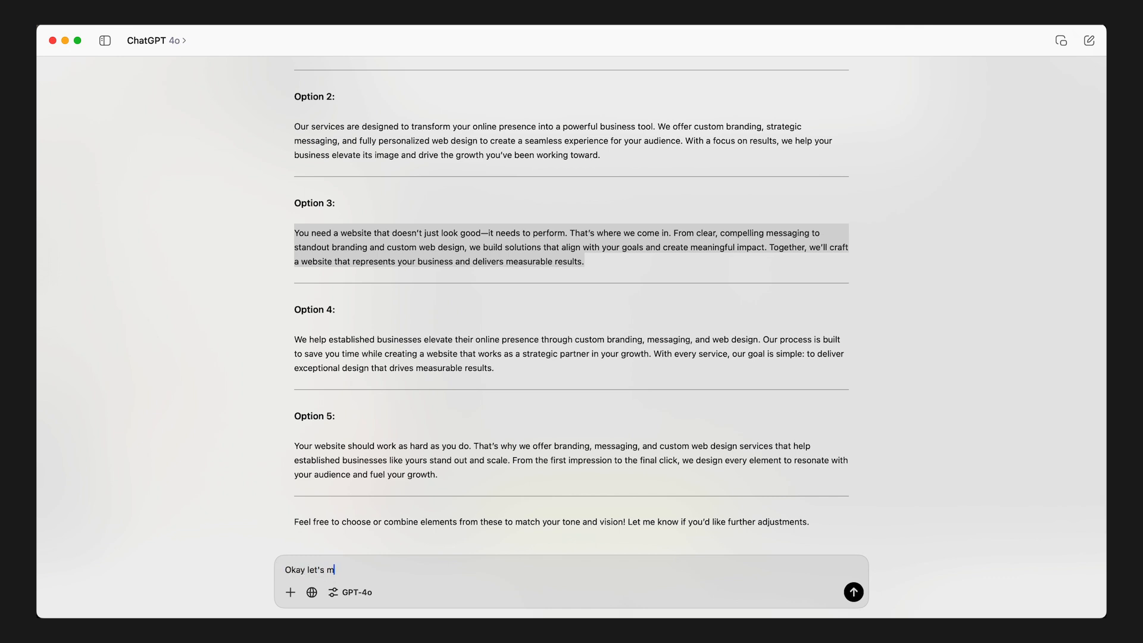
type("to the next section. ON the section that says")
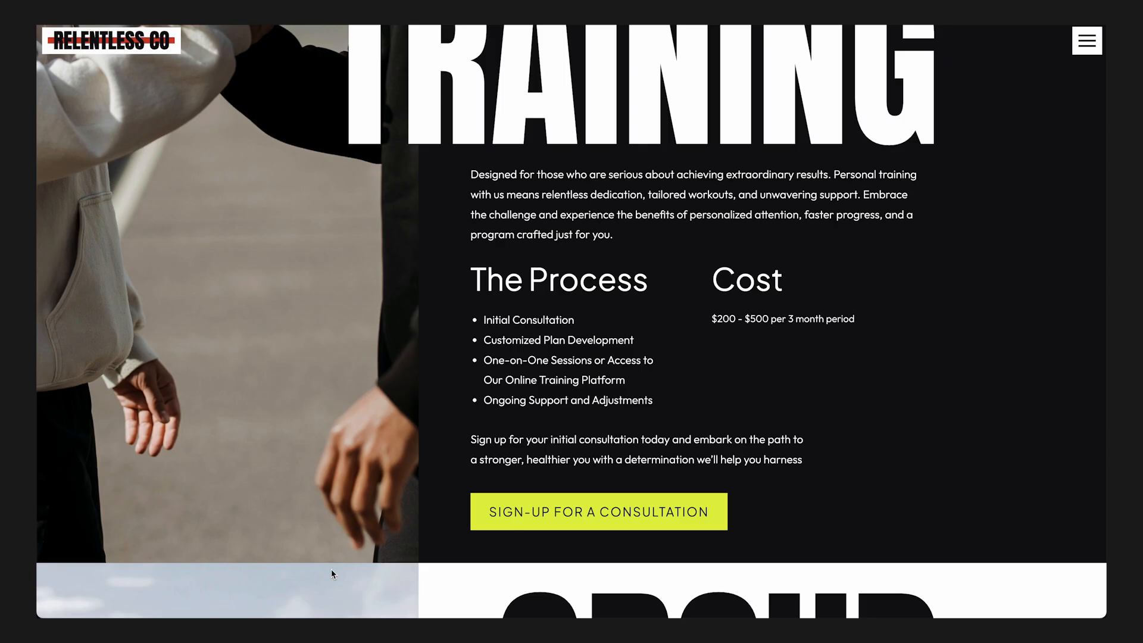
scroll(330, 573, "up", 1)
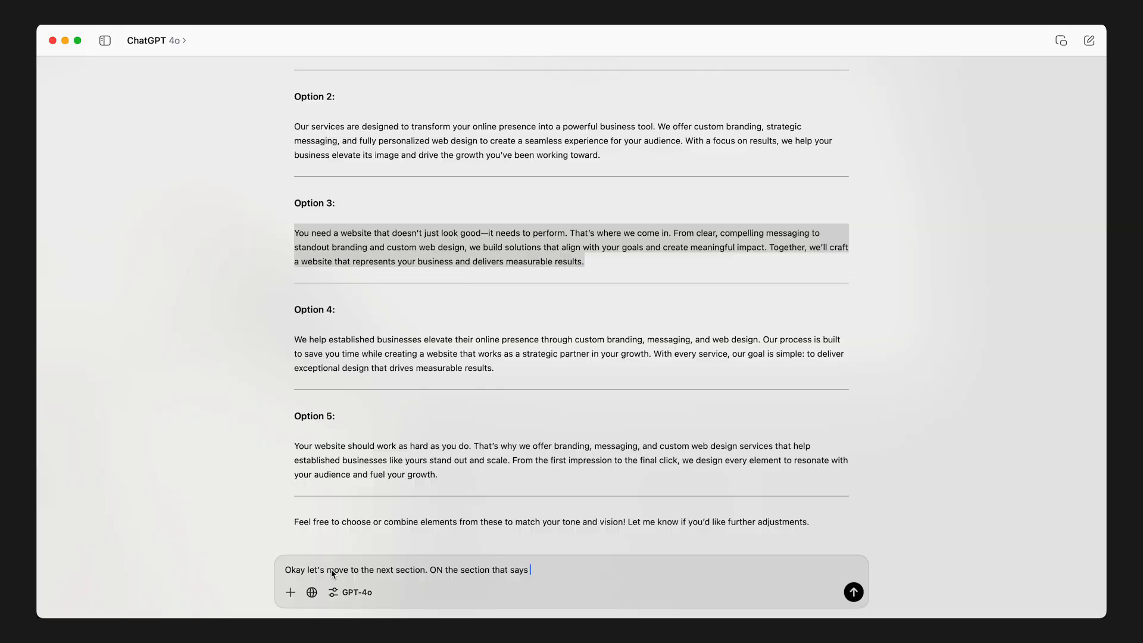
type("Personal Training let's change it to web design")
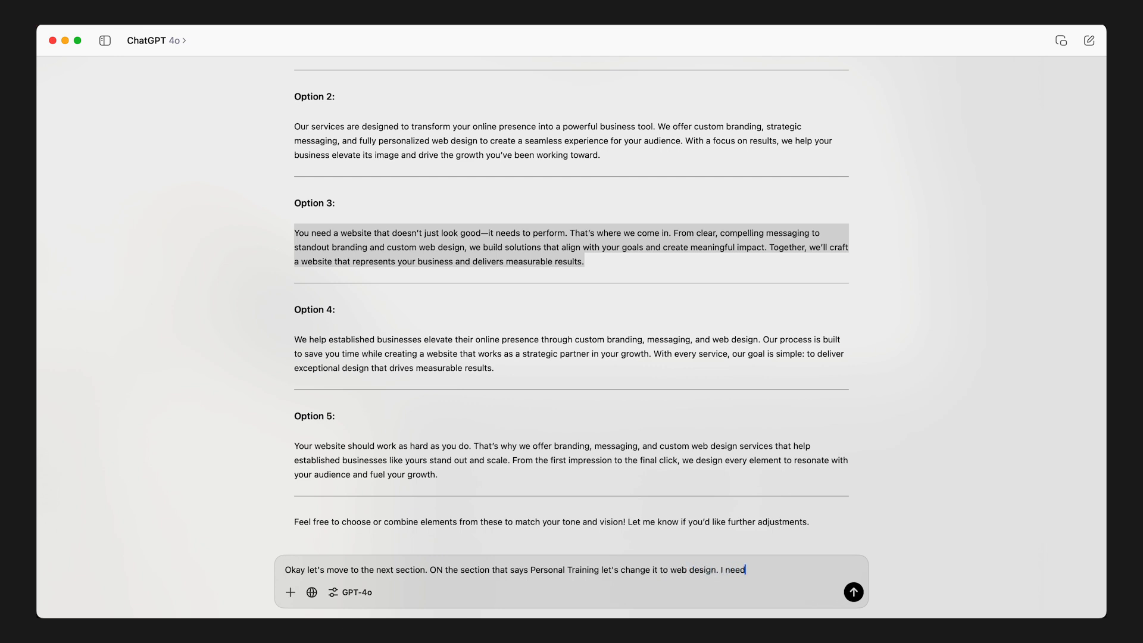
type(". I need a brief description of my services. I nee")
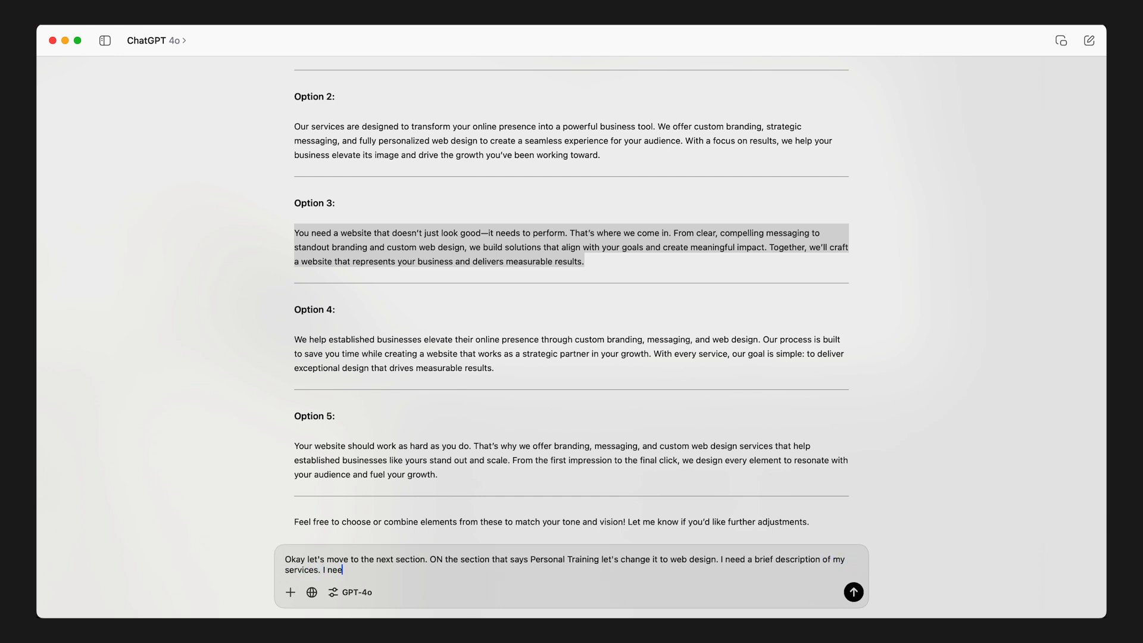
type("d a bullet pointed list of my process and a final call to action sentence S")
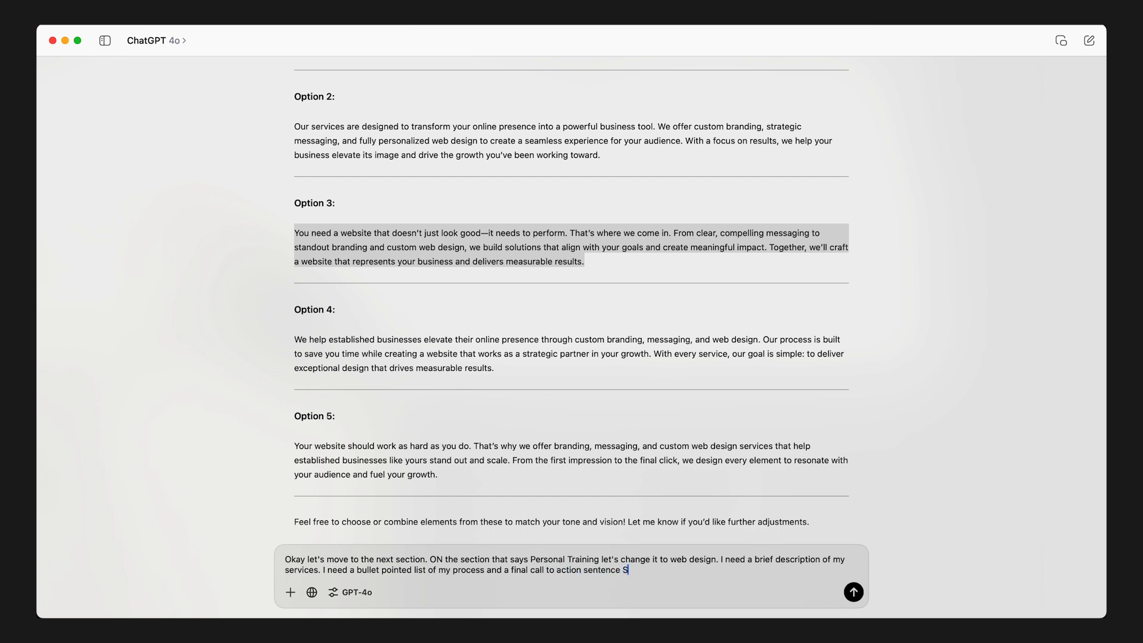
type("imilar to the template")
- Extend the message to request web design copy: brief services description, bullet pointed process list, and final call to action sentence similar to the template
key("shift+Return")
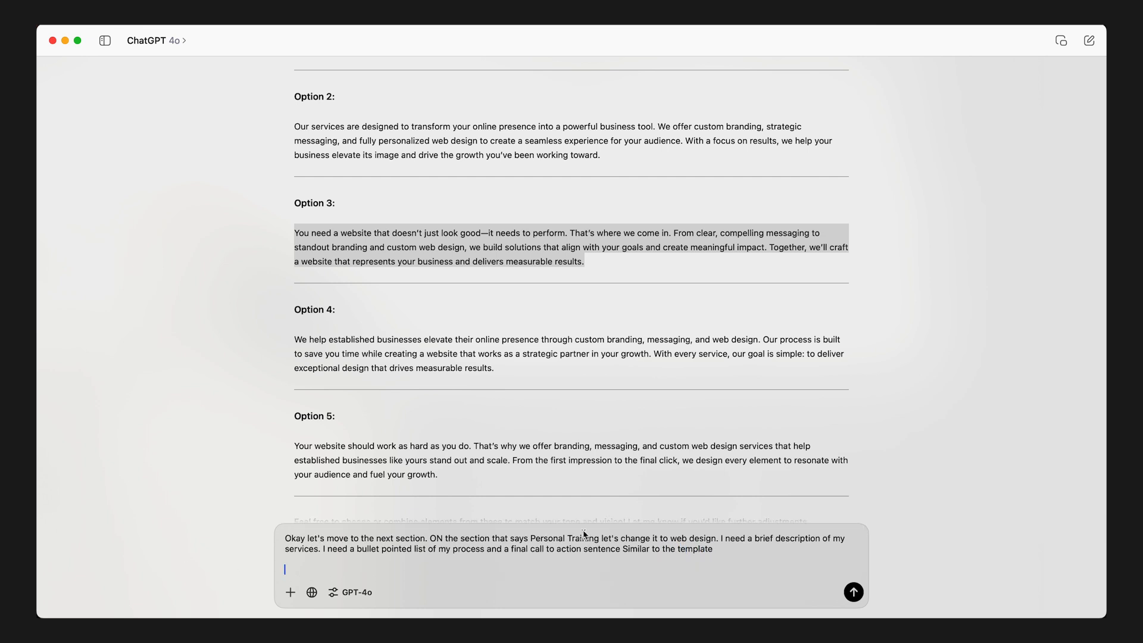
scroll(675, 444, "down", 2)
scroll(675, 443, "up", 1)
key("super+Tab")
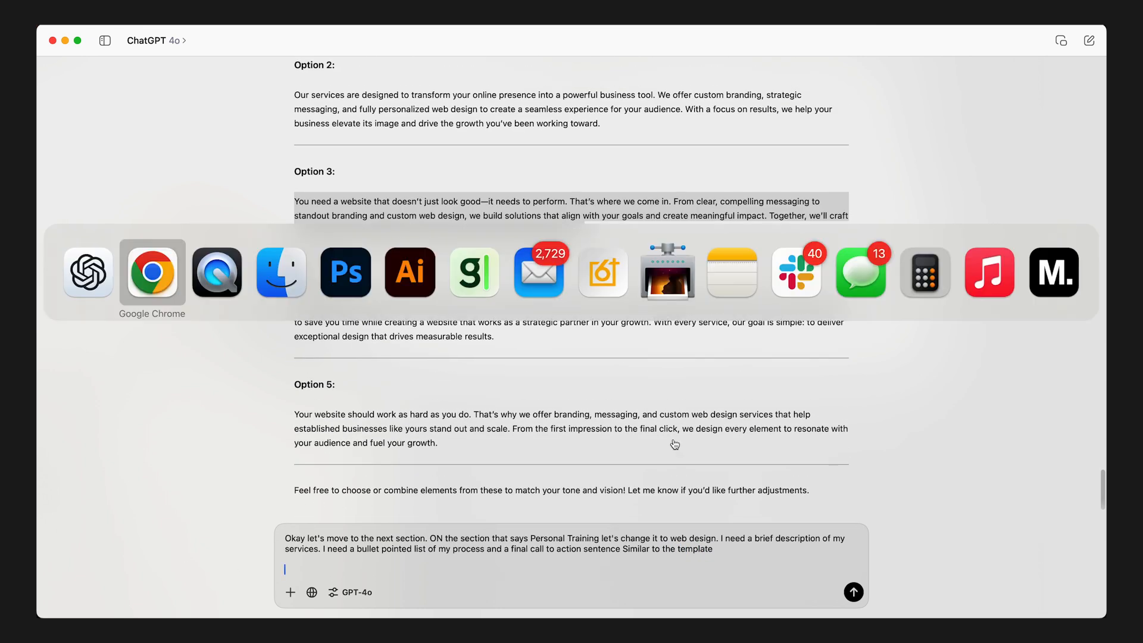
key("super+shift+Tab")
scroll(674, 444, "up", 10)
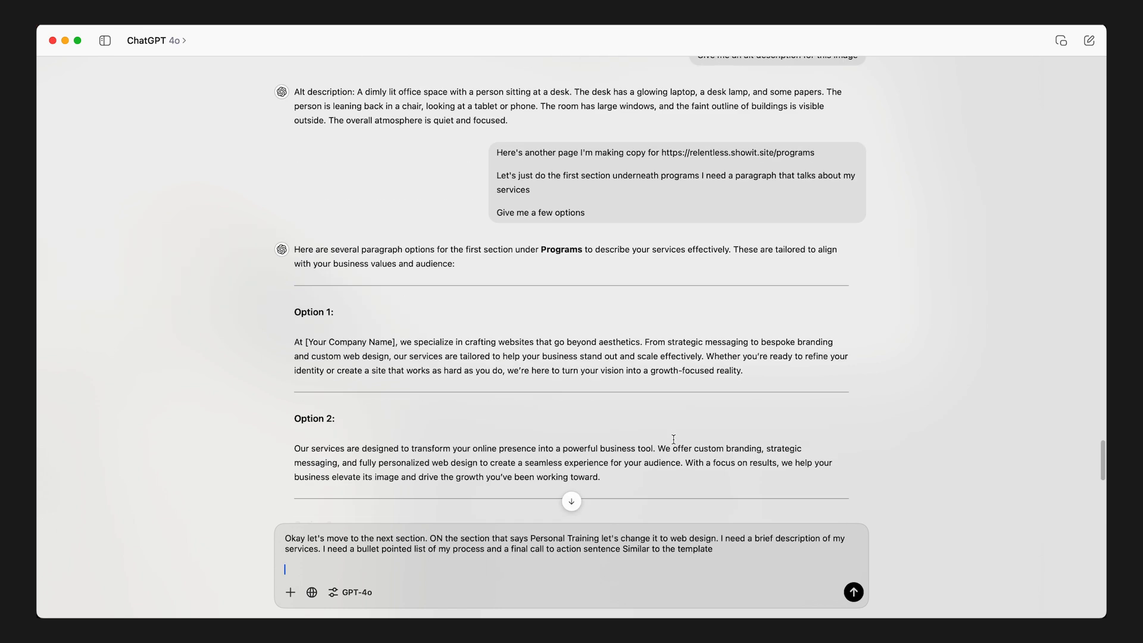
left_click_drag(662, 219, 815, 219)
key("super+c")
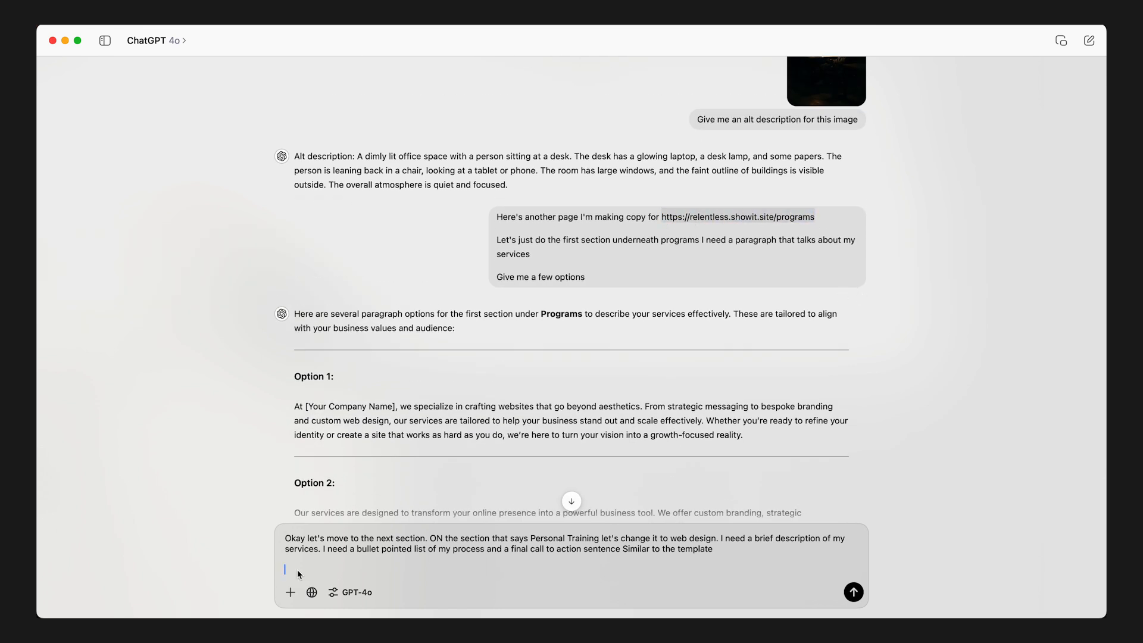
left_click(300, 573)
key("super+v")
left_click(312, 592)
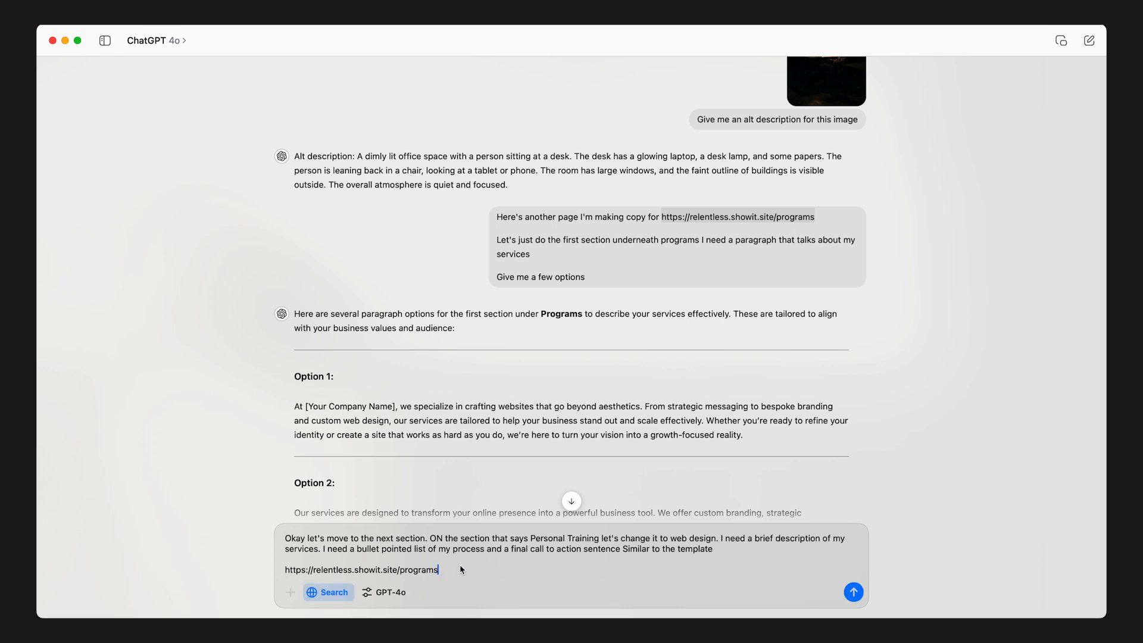
left_click(854, 591)
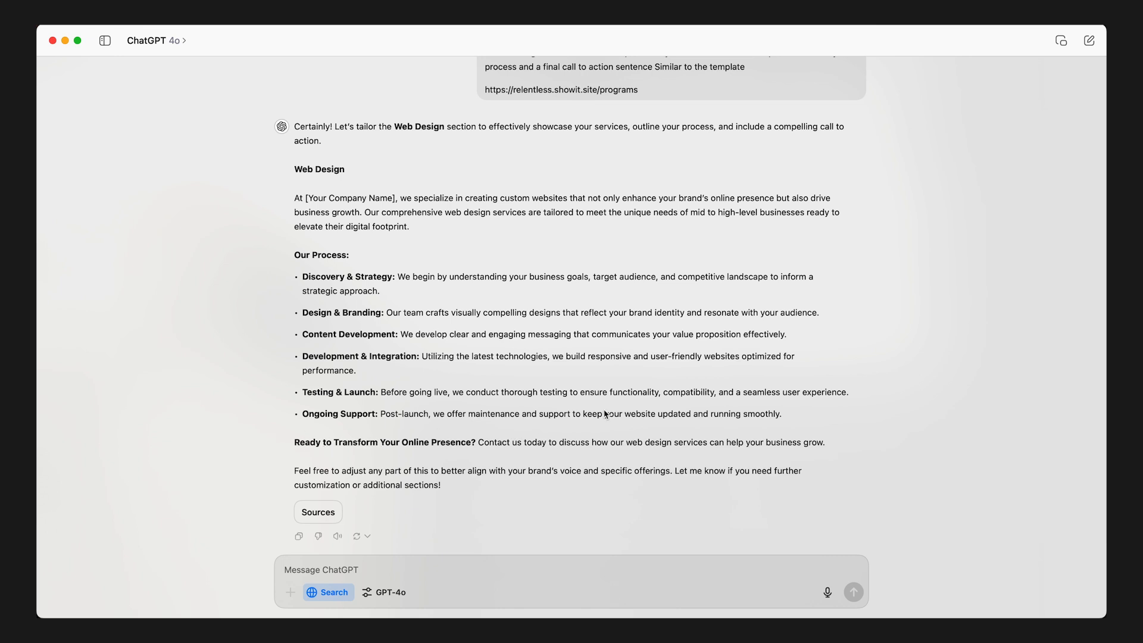
- Replace the Web Design section's description in Showit with ChatGPT's text beginning "we specialize in creating custom websites", leaving out the company name placeholder
scroll(379, 429, "up", 1)
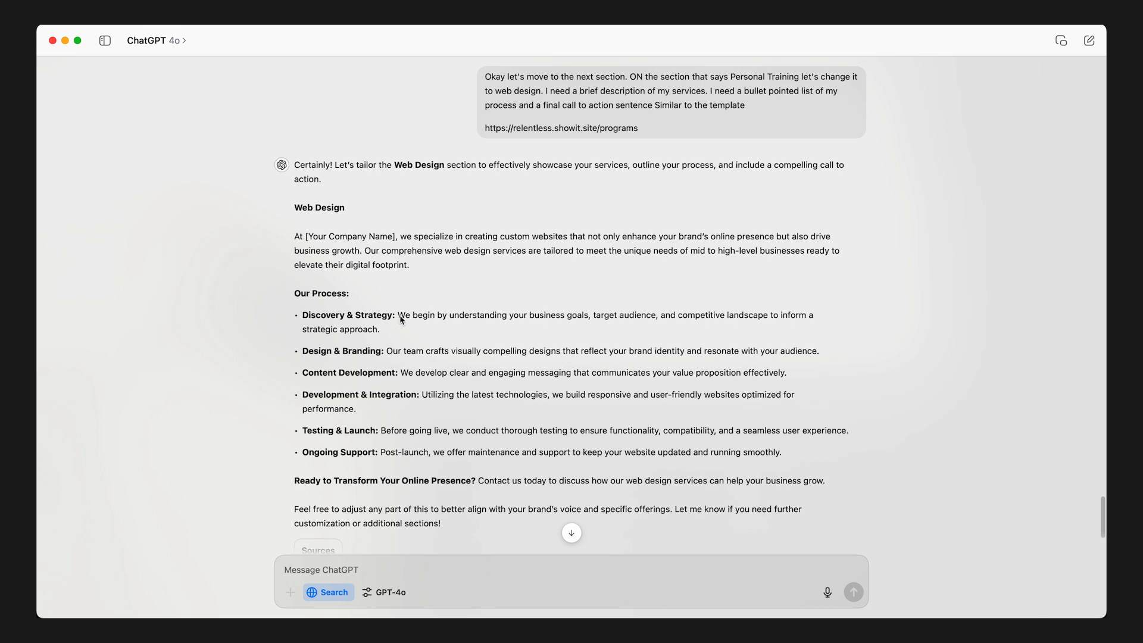
key("super+Tab")
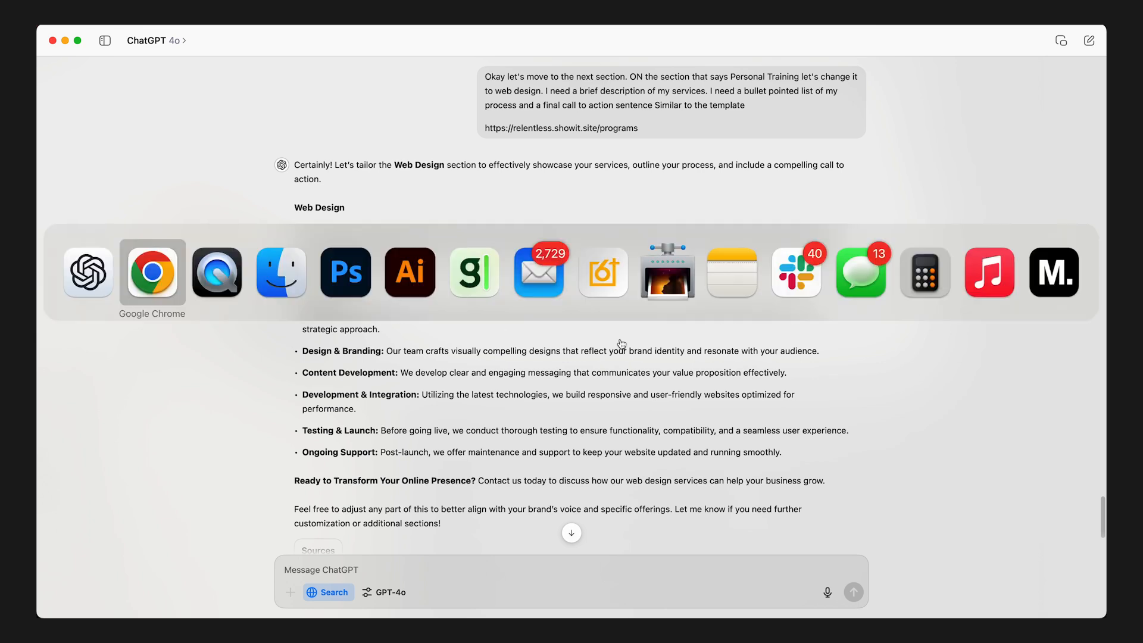
scroll(648, 403, "down", 5)
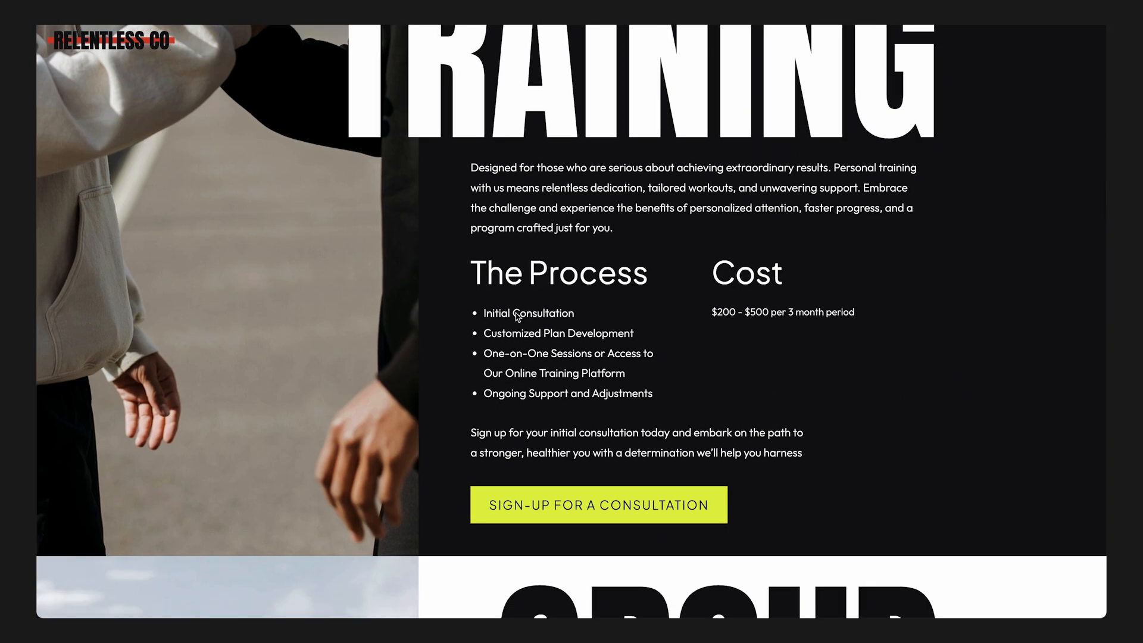
key("super+Tab")
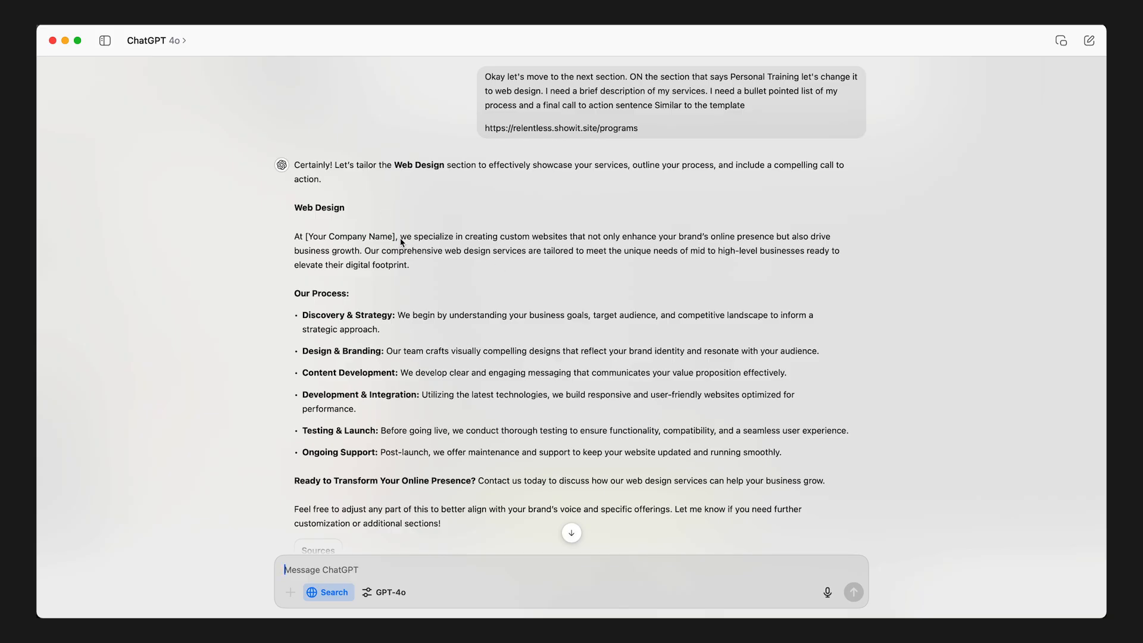
left_click_drag(400, 237, 419, 270)
key("super+Tab")
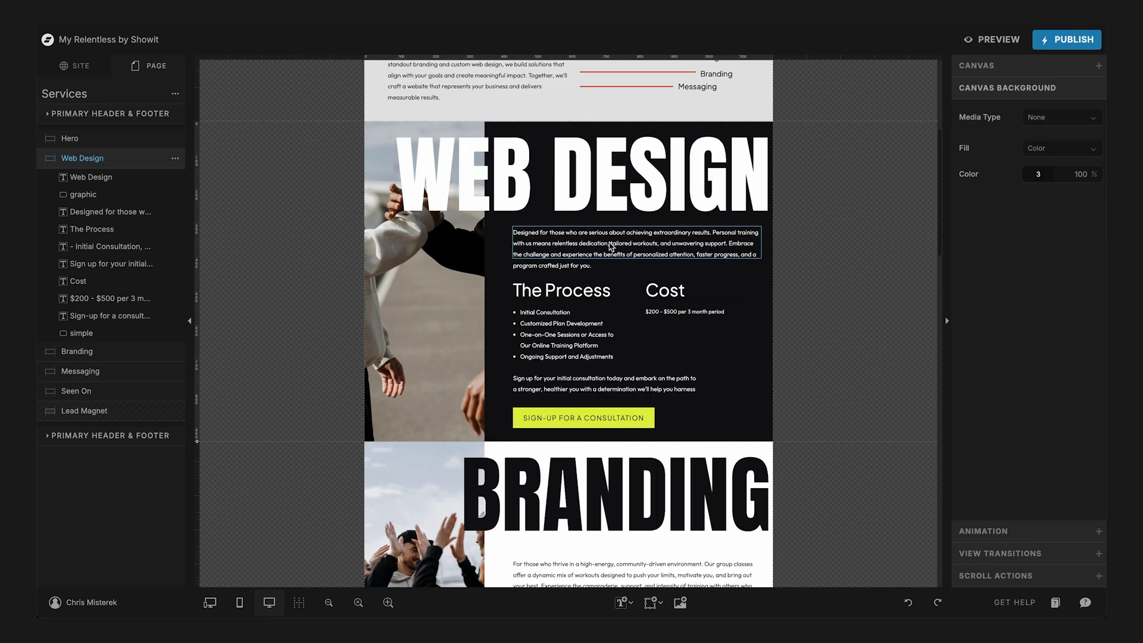
left_click(607, 242)
double_click(572, 241)
key("super+v")
key("Escape")
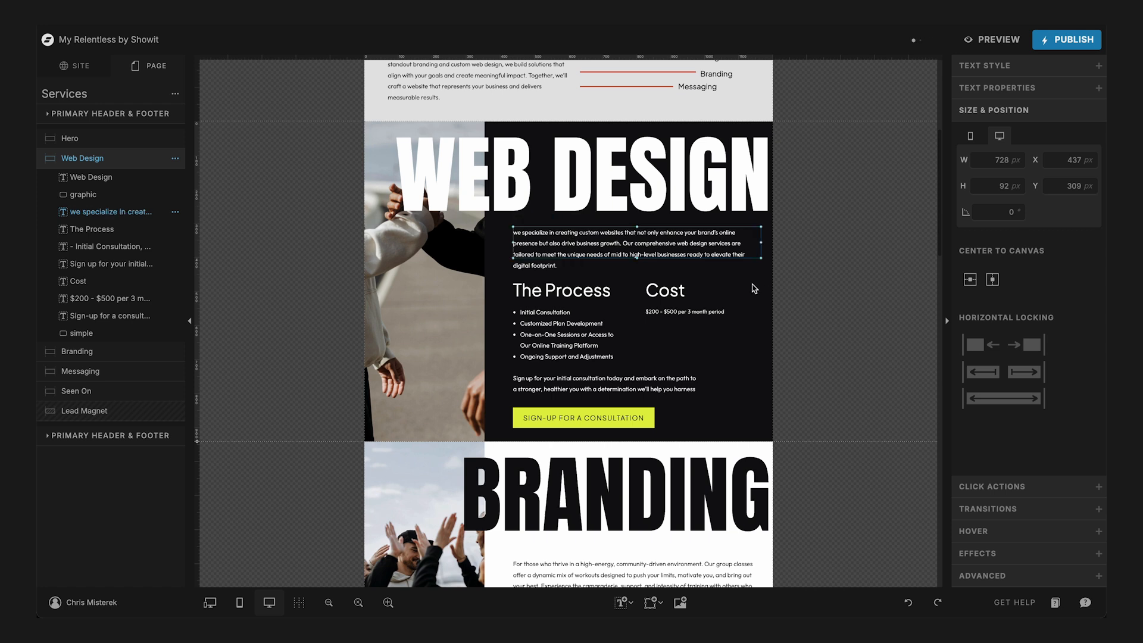
- Replace the first bullet under The Process with "Discovery & Strategy" copied from ChatGPT's process list
left_click(555, 314)
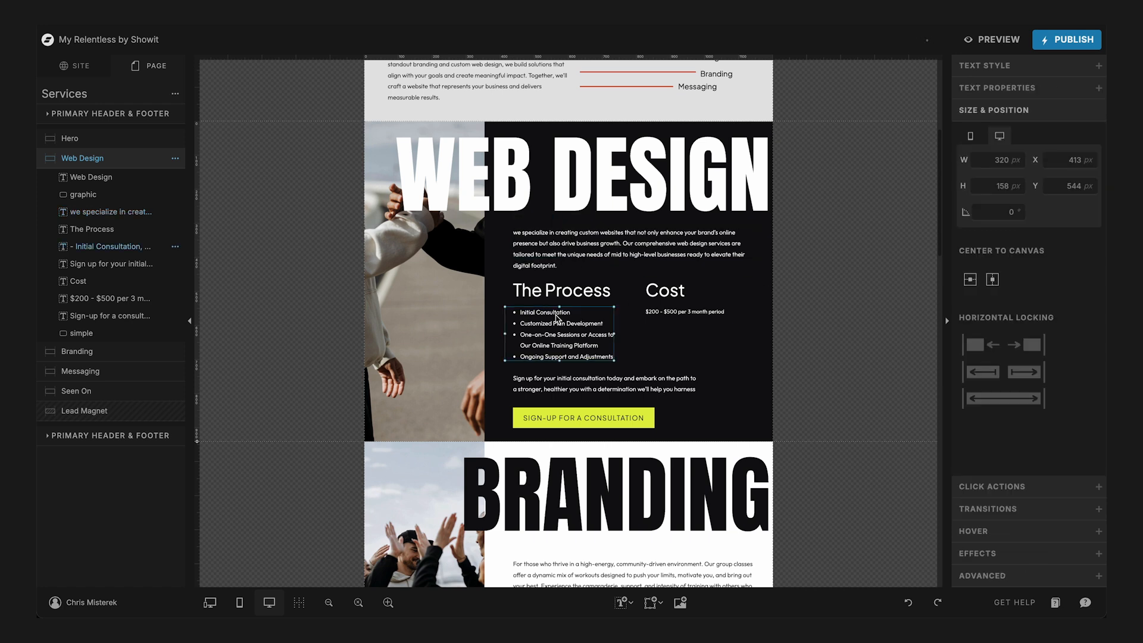
key("super+Tab")
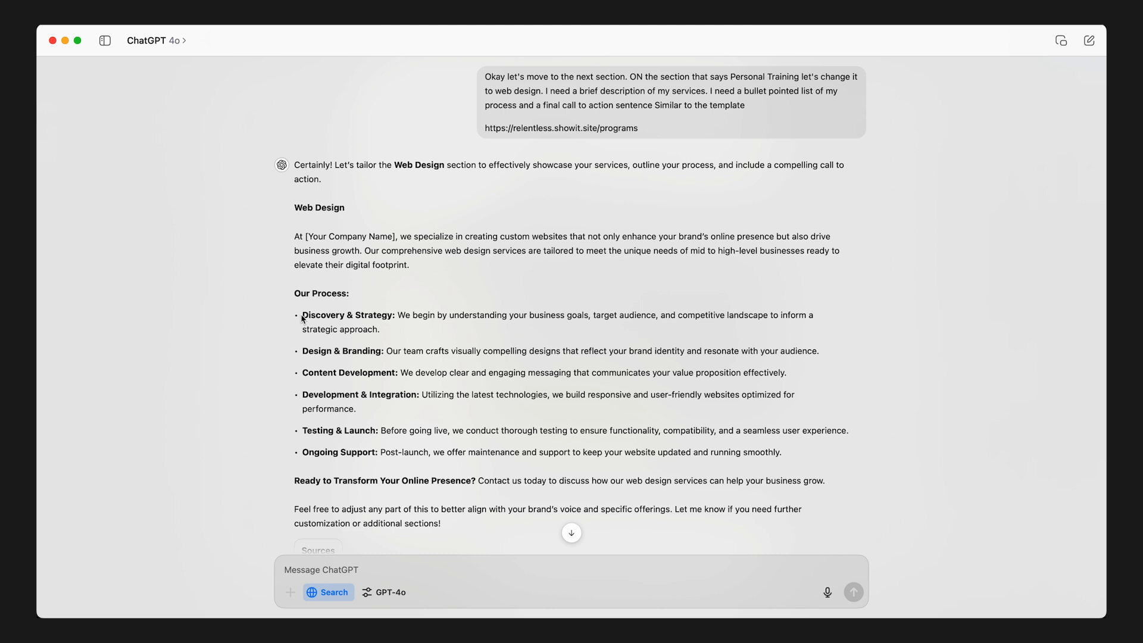
left_click_drag(302, 318, 394, 320)
key("super+c")
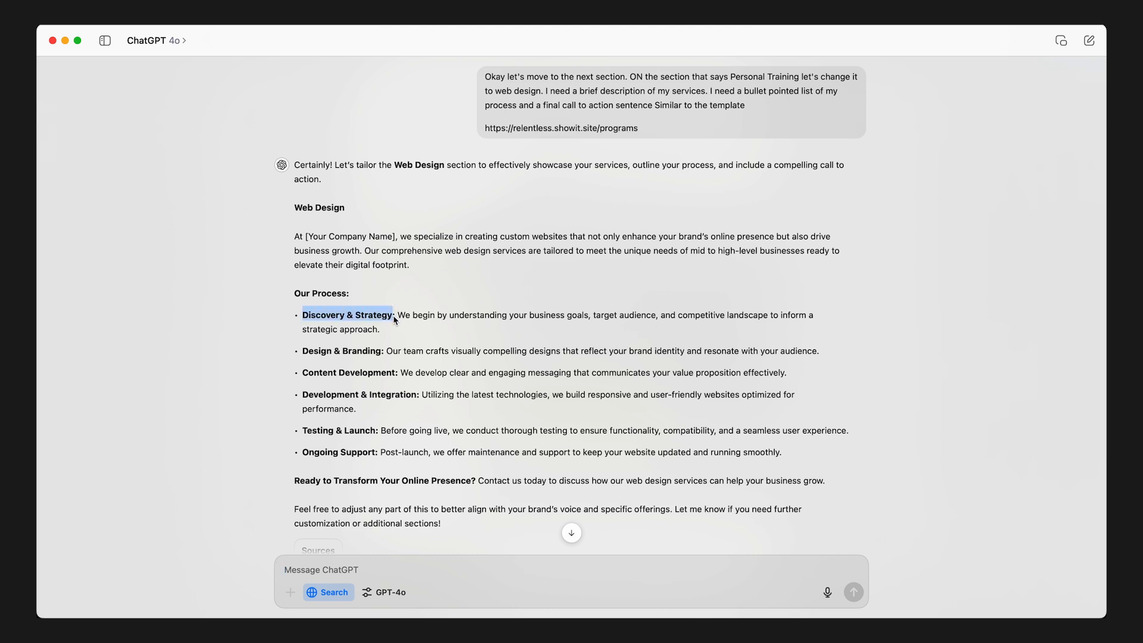
key("super+Tab")
double_click(529, 314)
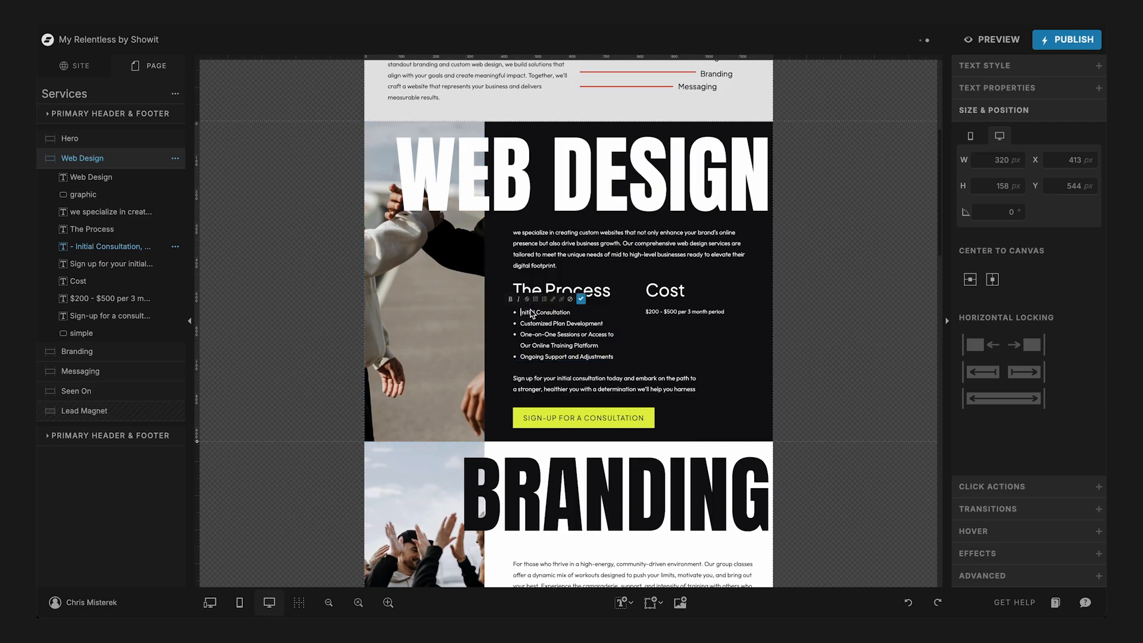
left_click_drag(521, 312, 571, 312)
key("super+v")
- Copy "Design & Branding" from ChatGPT and use it to replace the second process bullet in Showit
key("super+Tab")
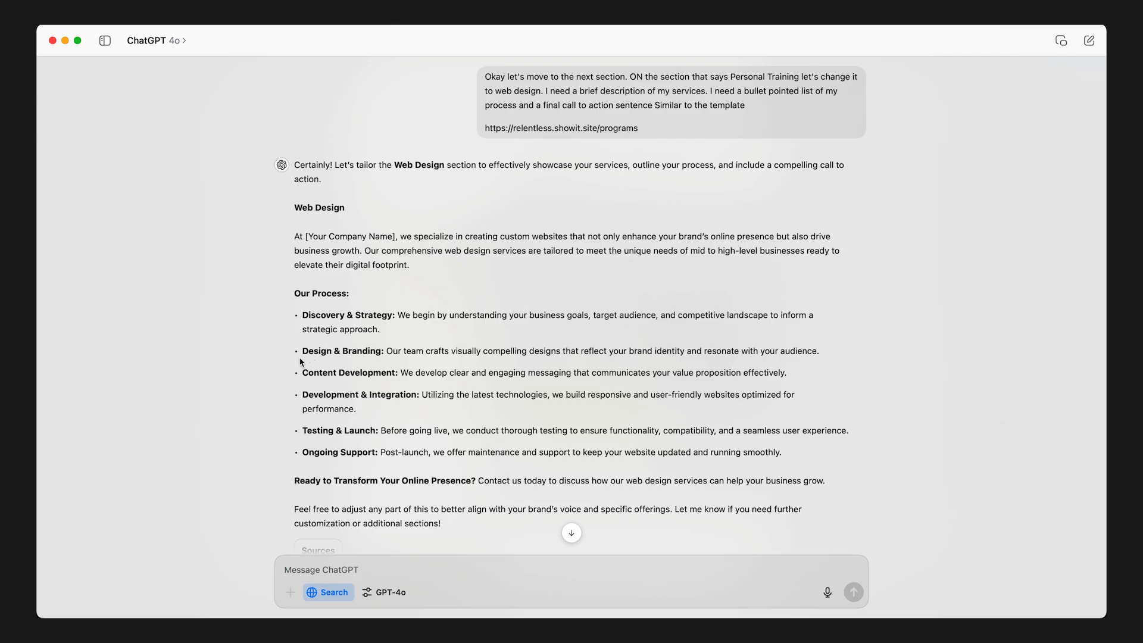
left_click_drag(301, 353, 386, 352)
key("super+c")
key("super+Tab")
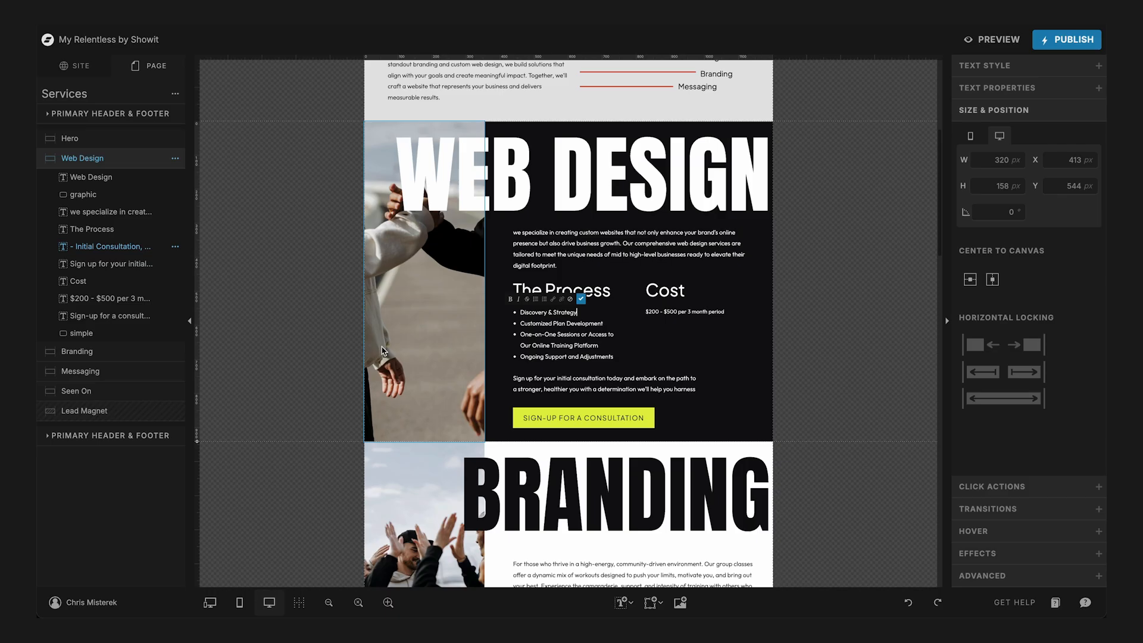
key("shift+End")
key("super+v")
- Replace the two-line third process bullet with "Content Development" from ChatGPT, keeping the last bullet on its own line
key("super+Tab")
left_click_drag(302, 375, 395, 375)
key("super+c")
key("super+Tab")
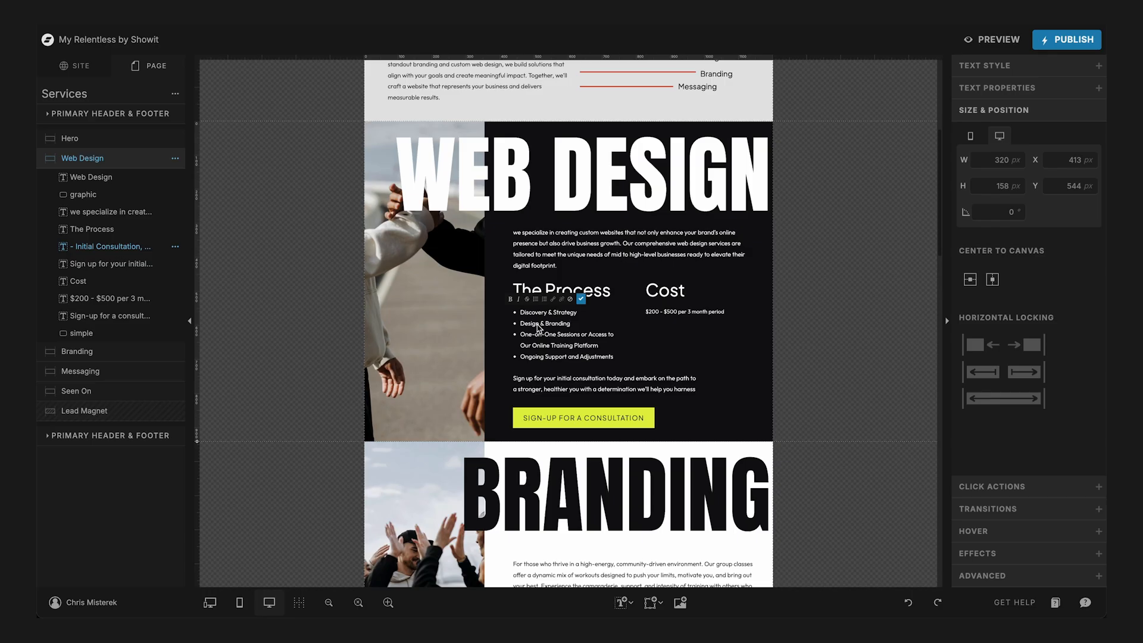
left_click(521, 335)
key("shift+End")
key("shift+Down")
key("super+v")
key("Return")
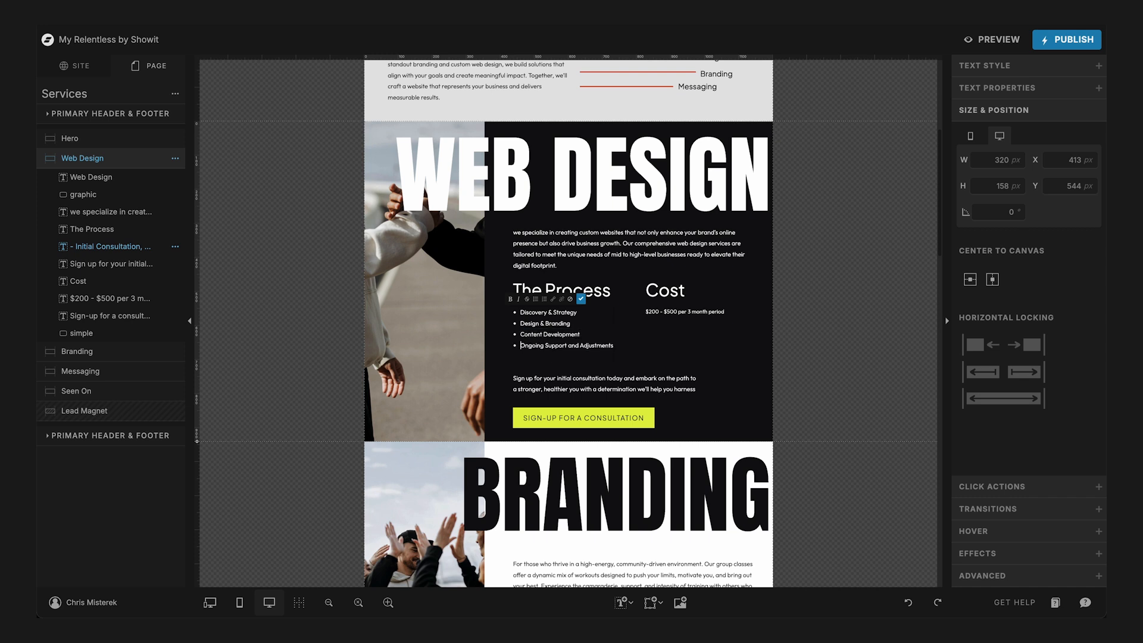
- Replace the "Ongoing Support and Adjustments" bullet with "Development & Integration" from ChatGPT's process list
key("super+Tab")
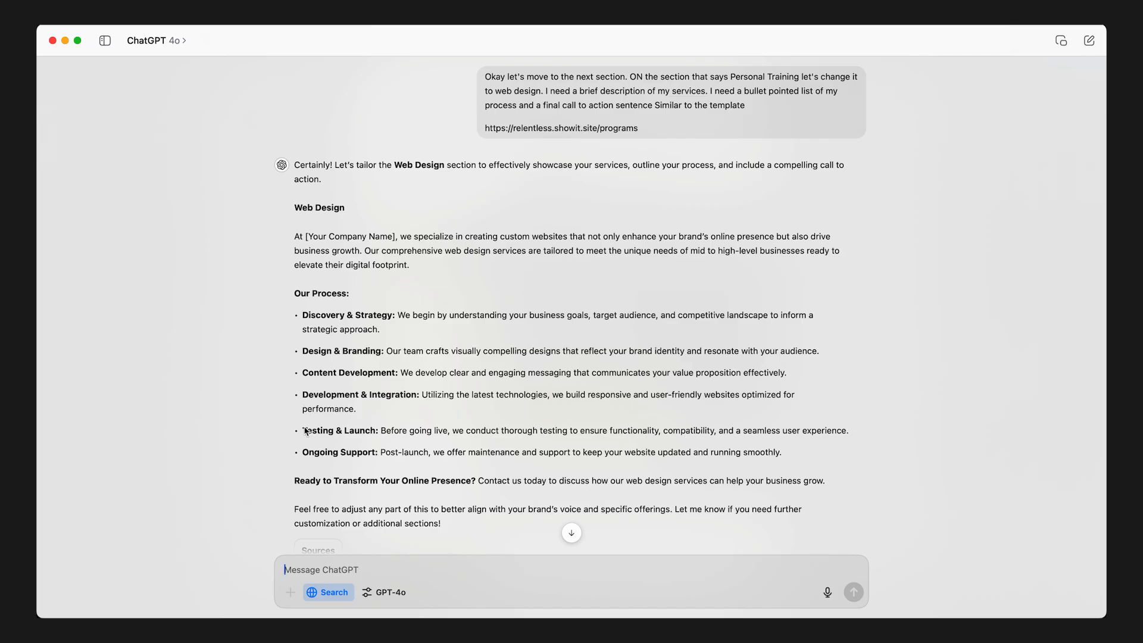
key("super+Tab")
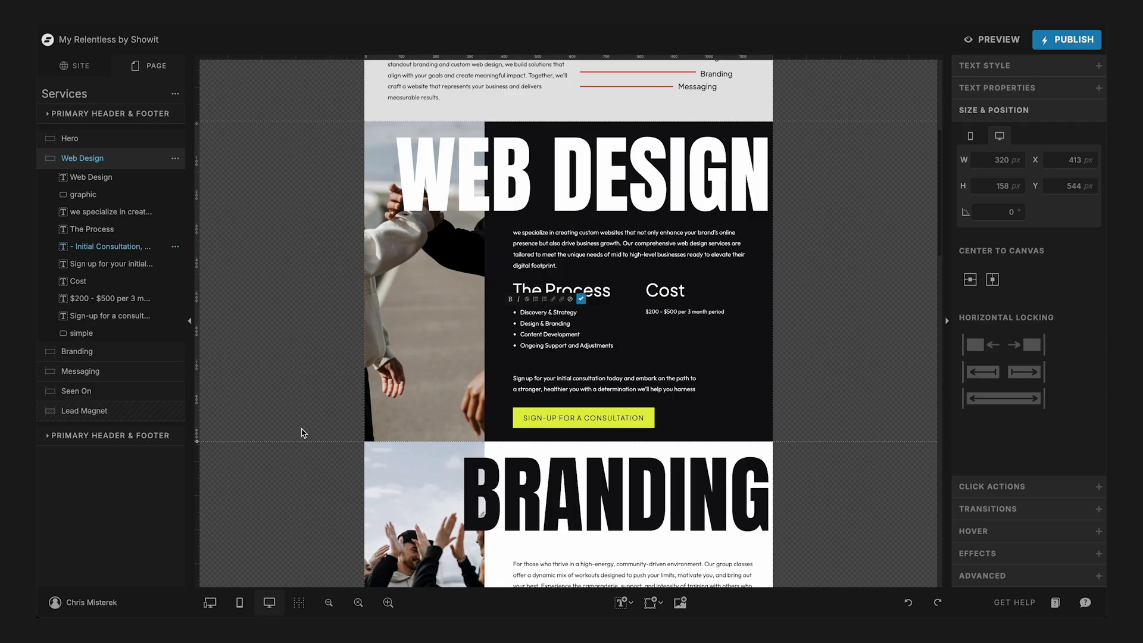
key("super+Tab")
key("super+Tab")
- Add a fifth process bullet reading "Testing & Launch", copied from ChatGPT
key("super+Tab")
left_click_drag(303, 395, 422, 395)
key("super+Tab")
triple_click(538, 345)
key("ctrl+v")
key("super+Tab")
left_click_drag(302, 430, 375, 435)
key("ctrl+c")
key("super+Tab")
key("Return")
key("ctrl+v")
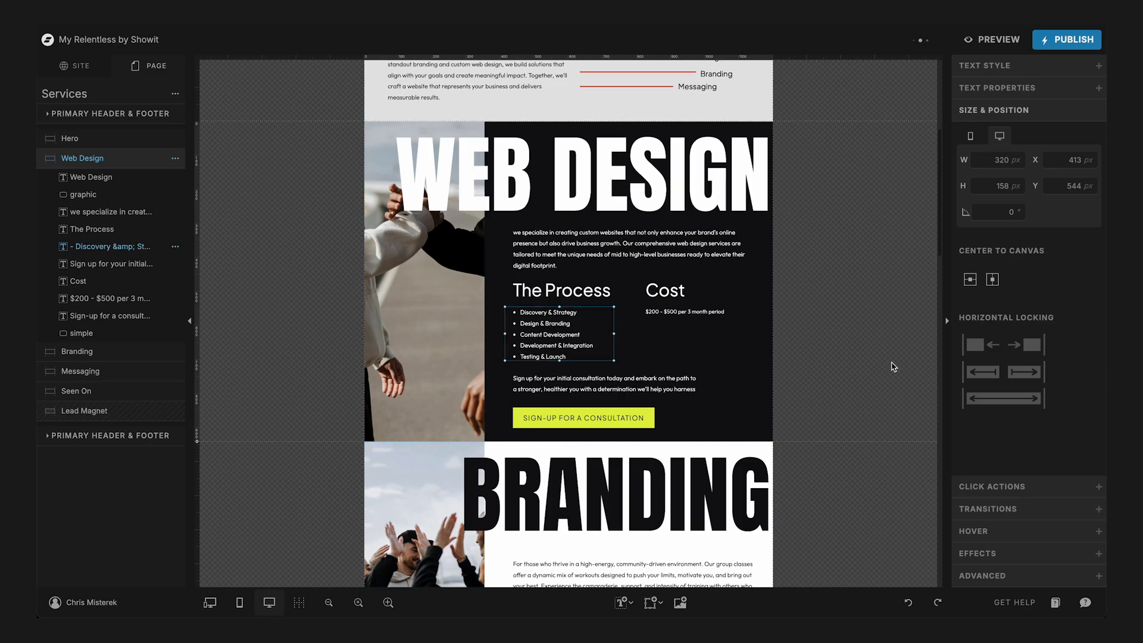
- Change the price text under the Cost heading to "$4,000 to $10,000"
left_click(669, 311)
double_click(667, 310)
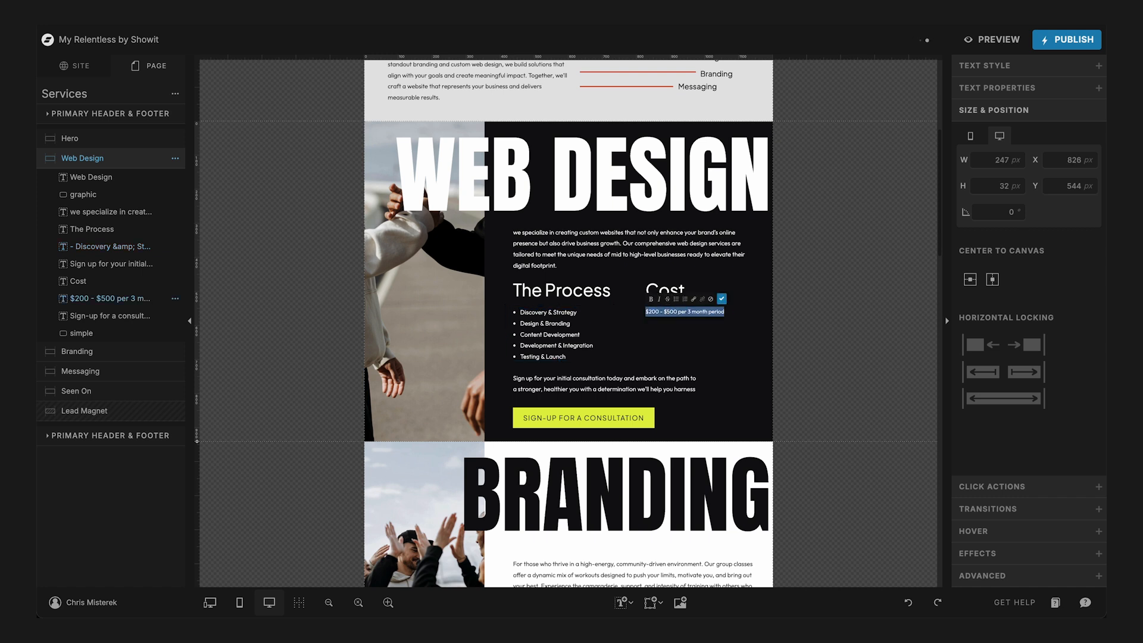
type("$4,000")
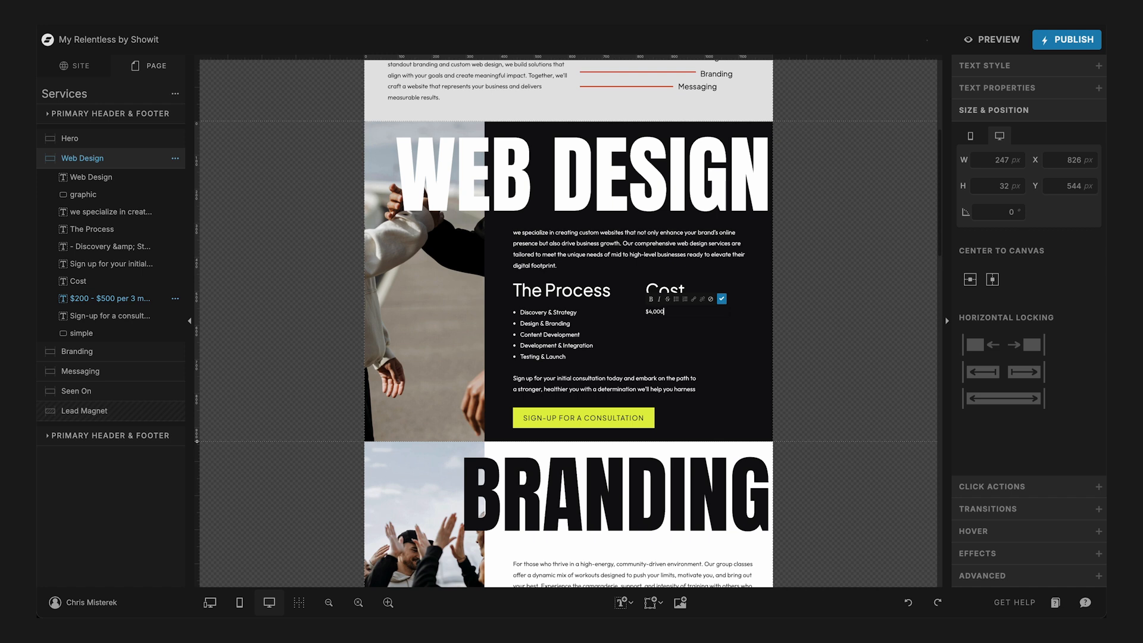
type("to $10,000")
- Replace the sign-up sentence above the button with ChatGPT's "Ready to Transform Your Online Presence?" call to action and its follow-up sentence
key("super+Tab")
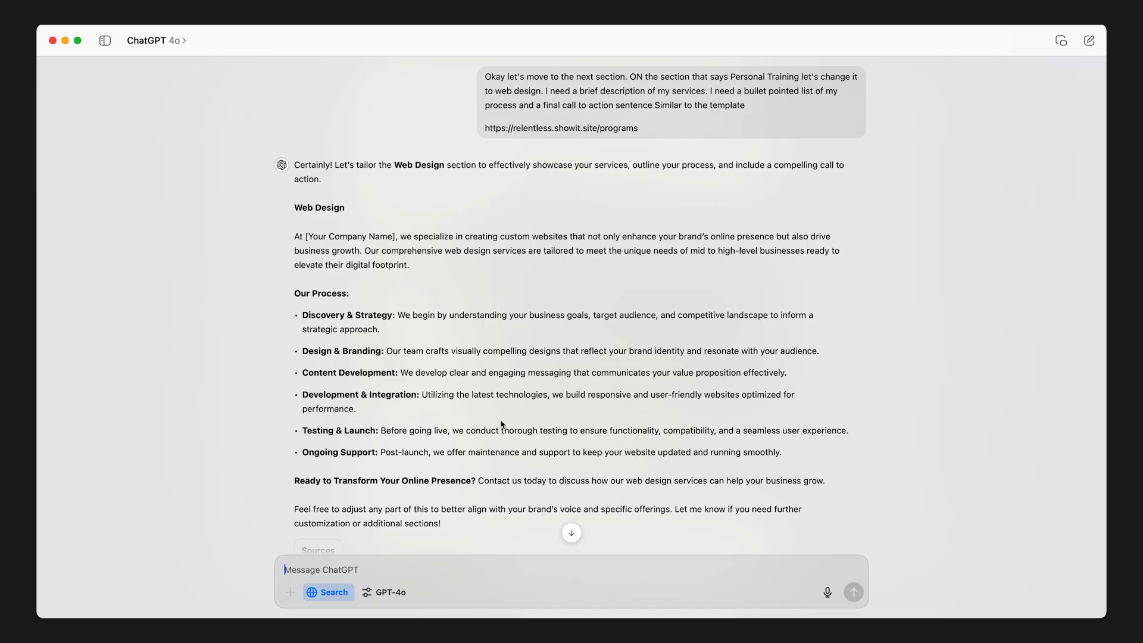
left_click_drag(296, 481, 834, 473)
key("super+Tab")
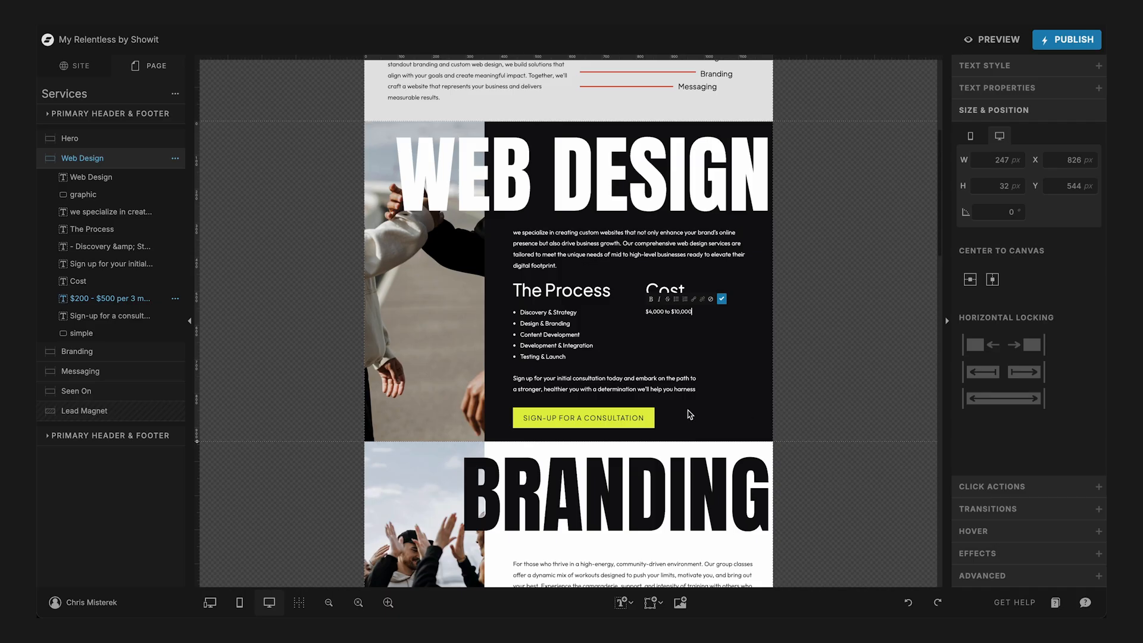
left_click(613, 382)
double_click(612, 382)
key("ctrl+a")
key("ctrl+v")
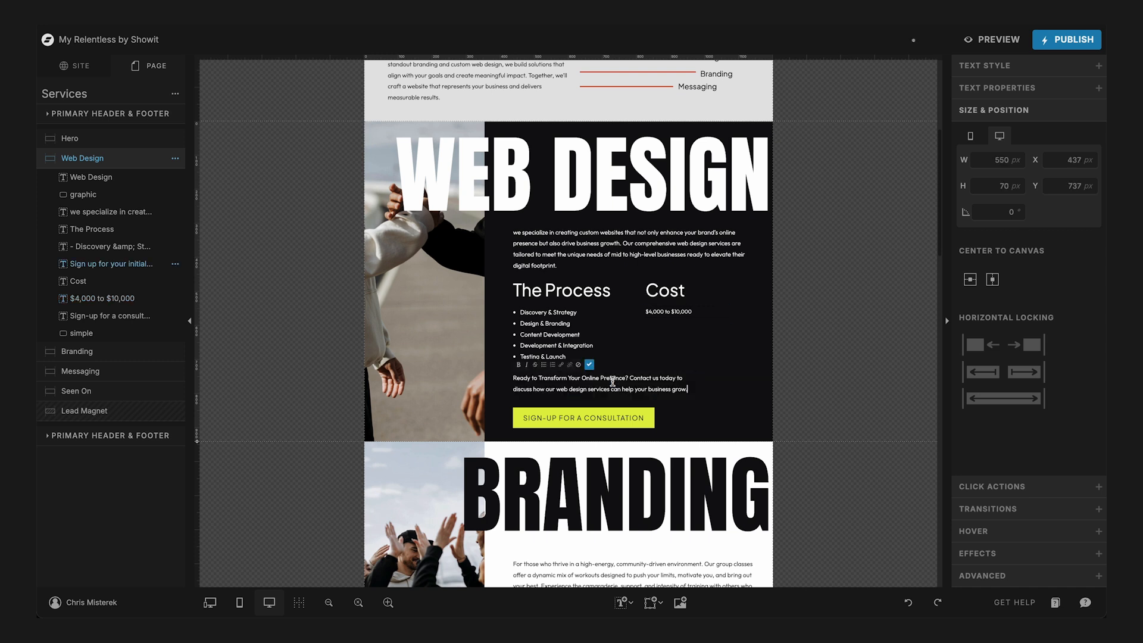
- Change the Web Design section's button label to "Start with a Phone Call" and deselect it
double_click(592, 418)
type("START WITH A ")
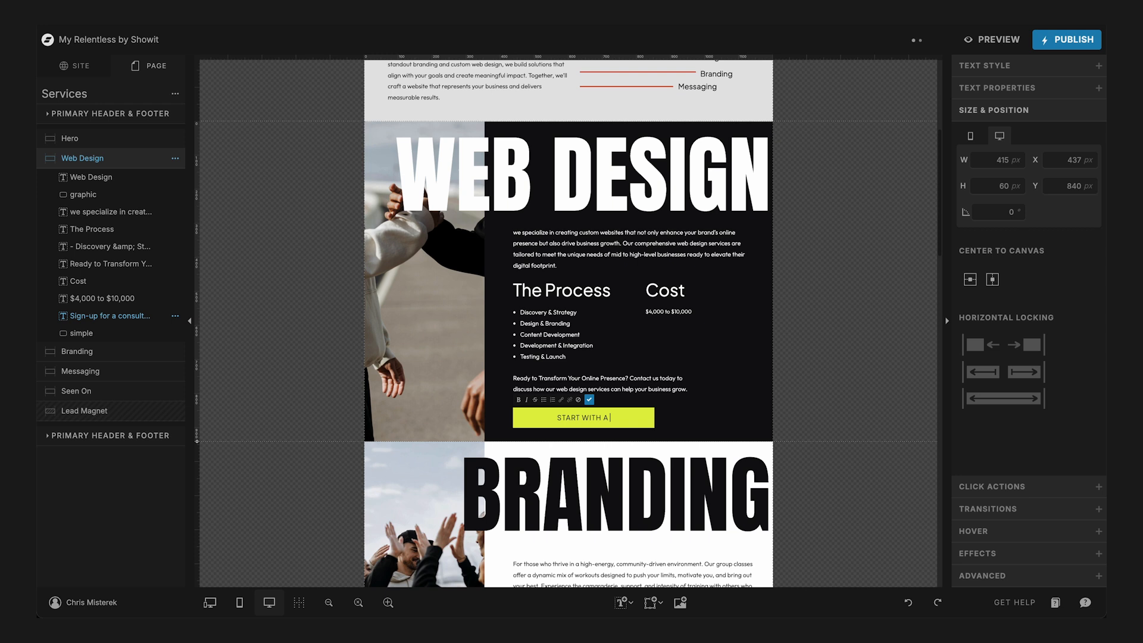
type("PHONE CALL")
key("Escape")
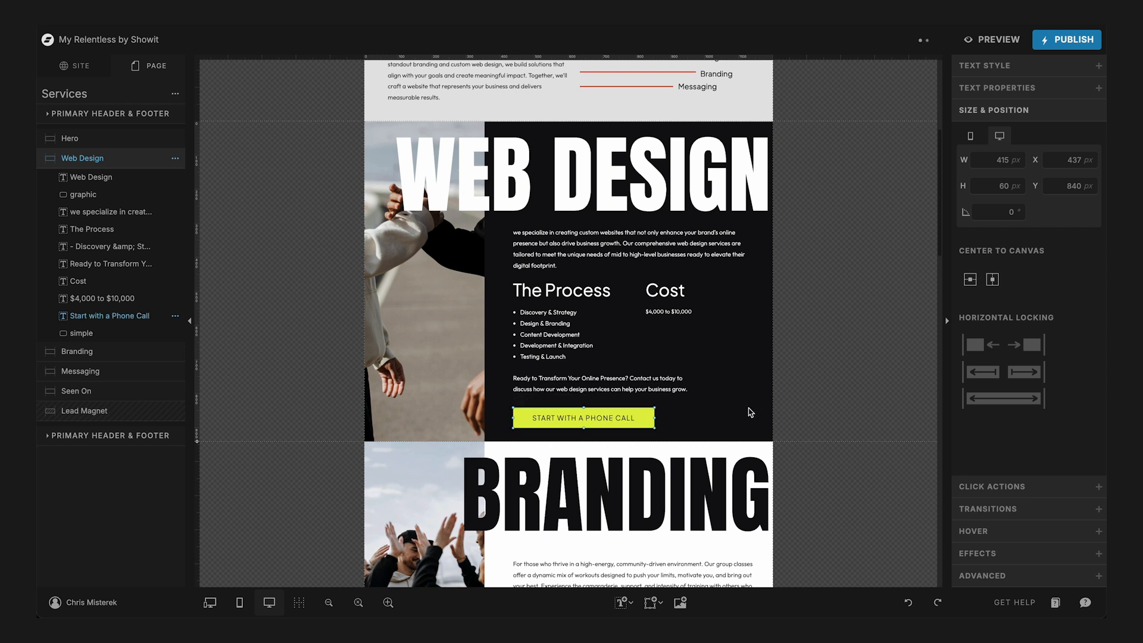
left_click(751, 413)
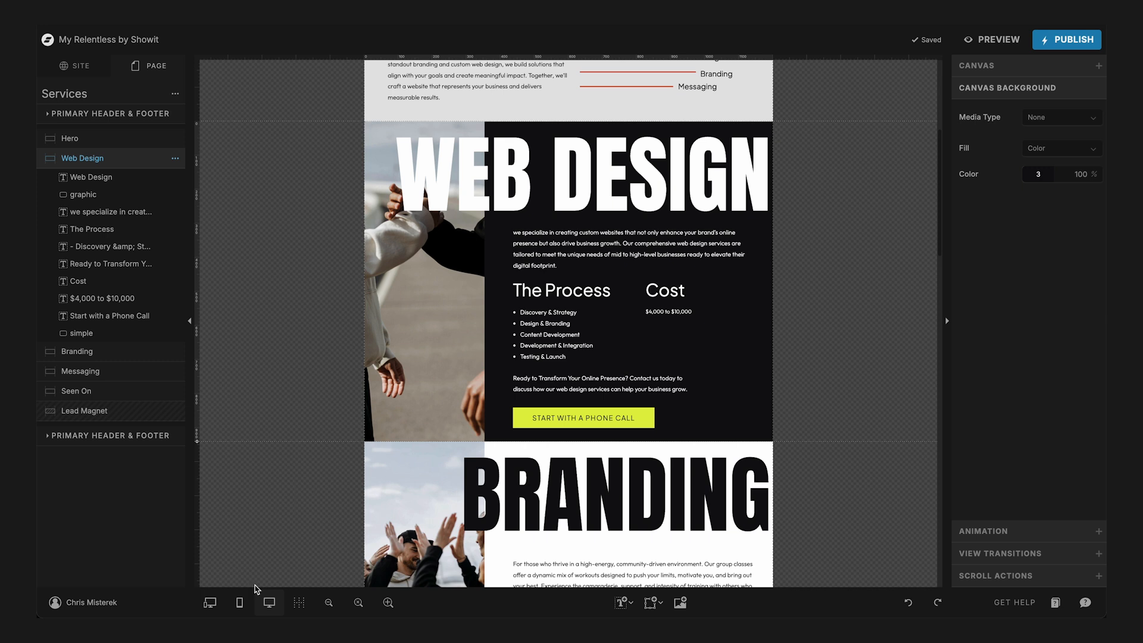
- In the mobile layout, move the Web Design section's process bullet list up closer beneath The Process heading
left_click(239, 602)
left_click(75, 163)
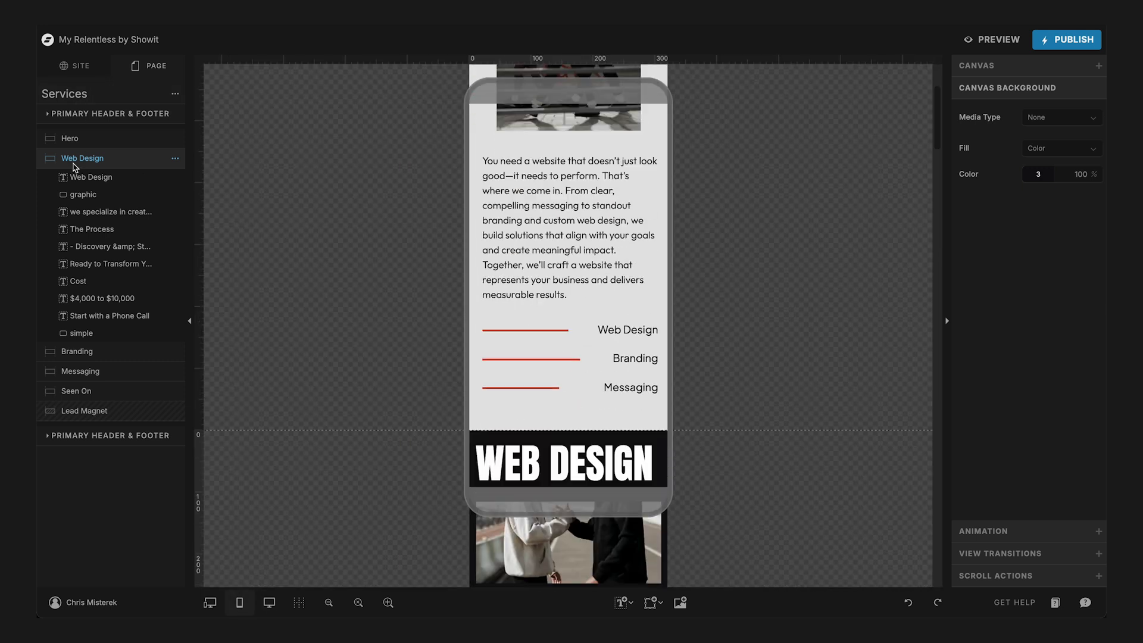
scroll(441, 301, "down", 3)
left_click_drag(625, 210, 603, 198)
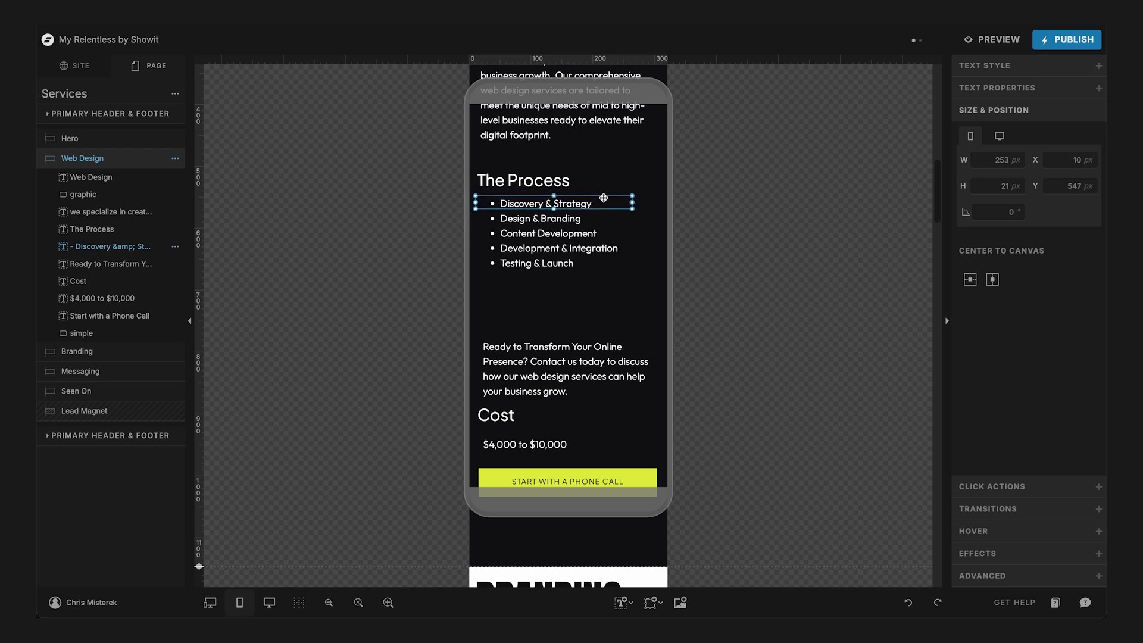
left_click(621, 165)
- Move The Process heading and its bullet list together up closer to the Web Design intro paragraph
scroll(621, 164, "up", 5)
scroll(621, 164, "down", 2)
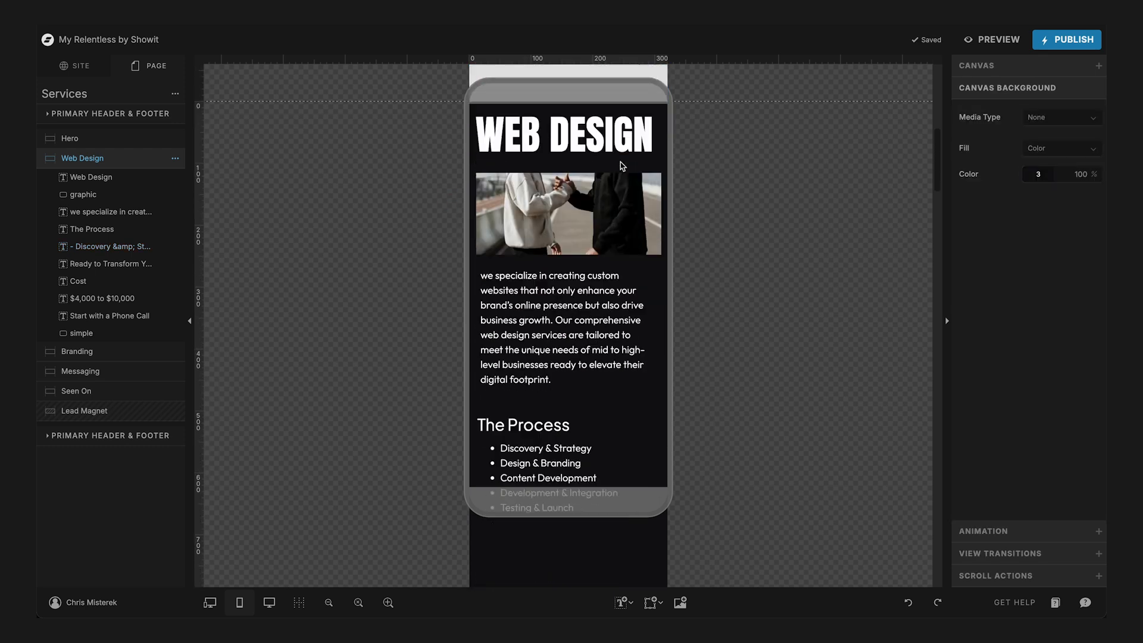
left_click(551, 353)
left_click(557, 377, "shift")
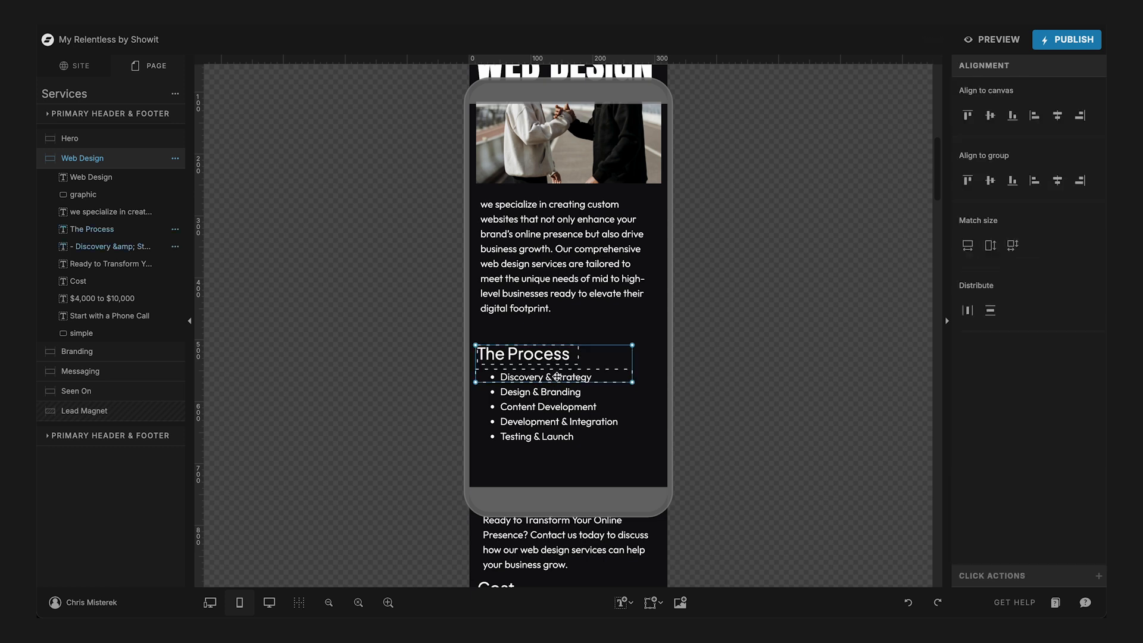
left_click_drag(557, 373, 558, 358)
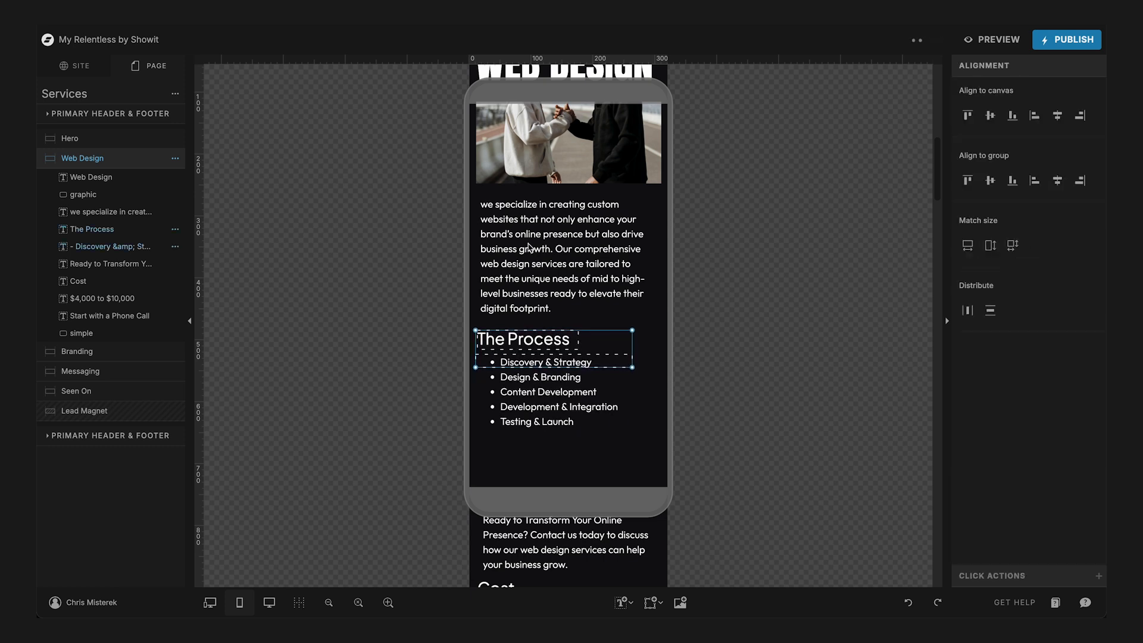
- Capitalize the first word of the Web Design intro paragraph so it begins with "We"
left_click(525, 208)
double_click(524, 203)
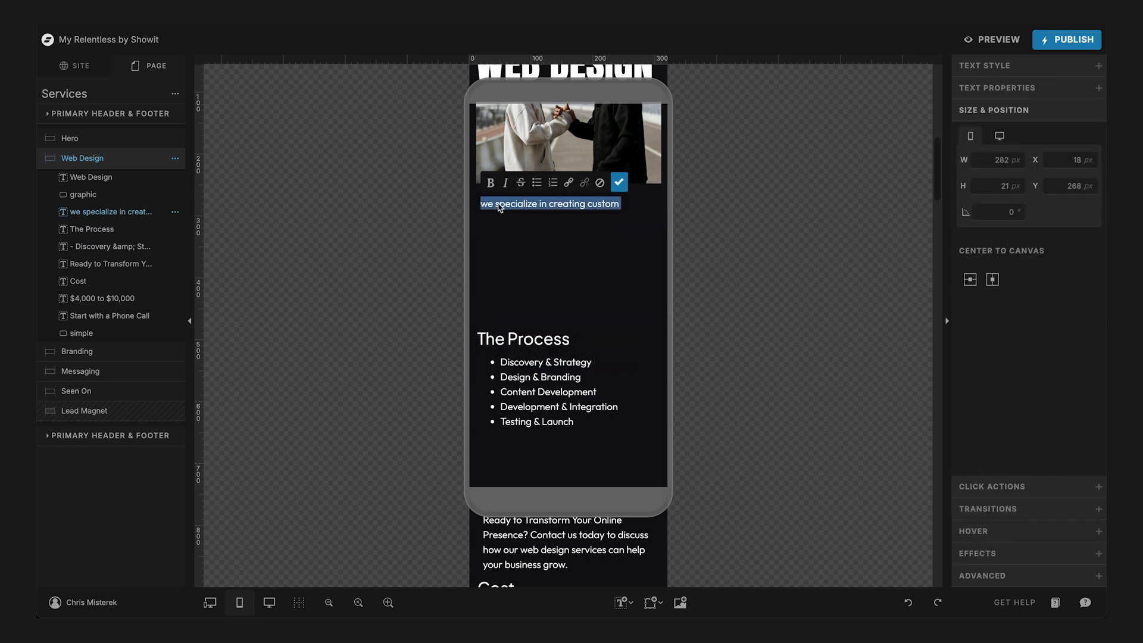
left_click(485, 204)
key("BackSpace")
type("W")
key("Escape")
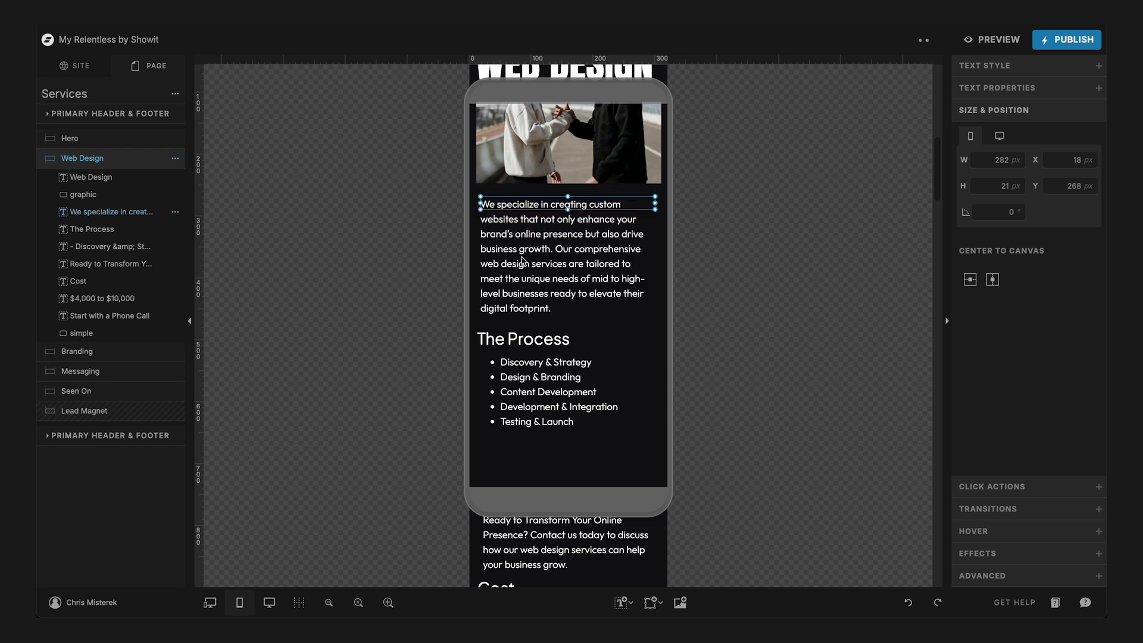
- Nudge the "Ready to Transform" paragraph slightly and move the Cost heading and price up directly below the process list
scroll(521, 260, "down", 4)
mouse_move(527, 307)
left_mouse_down()
mouse_move(522, 259)
mouse_move(518, 303)
left_mouse_up()
left_click(495, 375)
left_click(504, 403, "shift")
left_click_drag(505, 397, 505, 262)
- Move the "Start with a Phone Call" button up beneath the closing paragraph and shorten the Web Design canvas to end just below it
left_click_drag(596, 441, 589, 397)
scroll(589, 396, "up", 3)
scroll(589, 396, "up", 6)
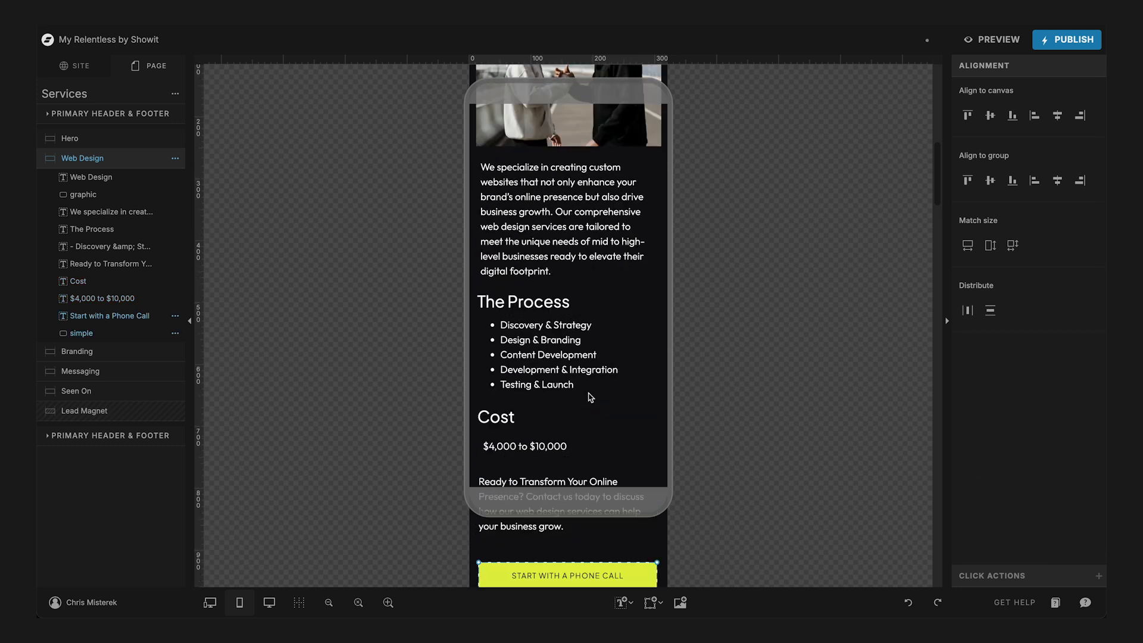
scroll(589, 396, "down", 8)
left_click_drag(200, 563, 209, 483)
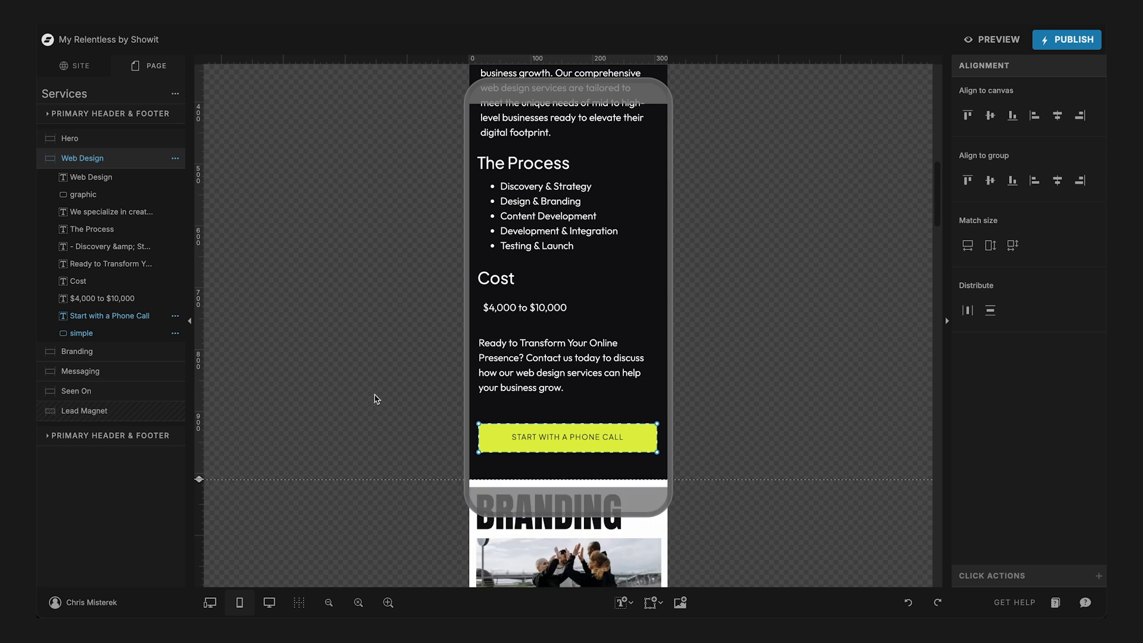
left_click(675, 297)
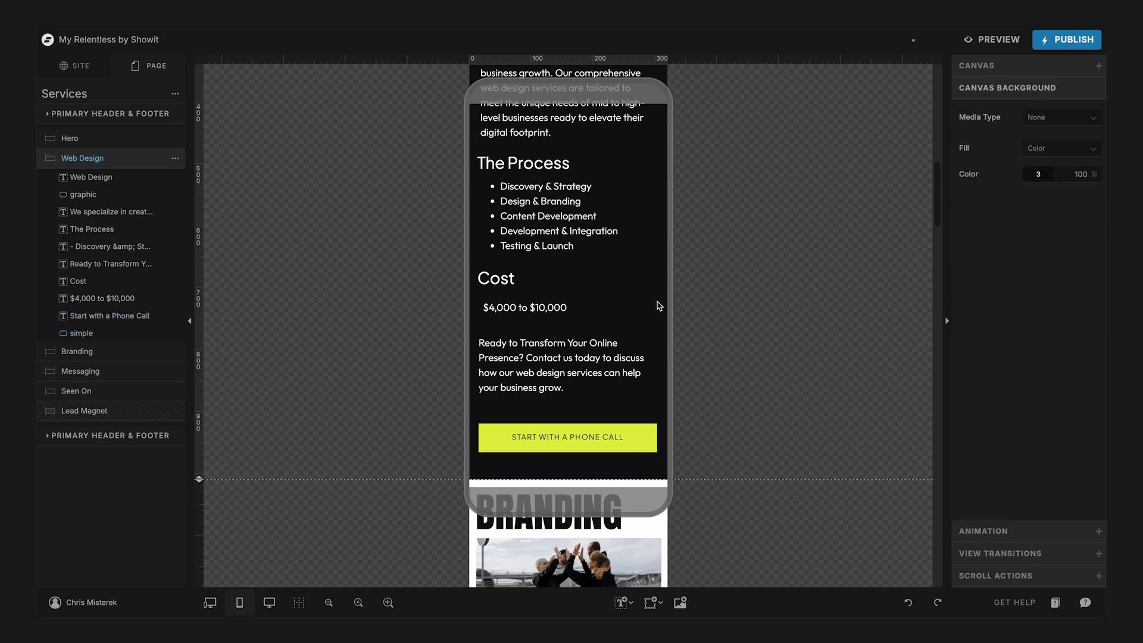
- Select the Hero canvas, then switch to Pexels and browse the "internet browsing black and white" photos for suitable images
scroll(659, 305, "up", 12)
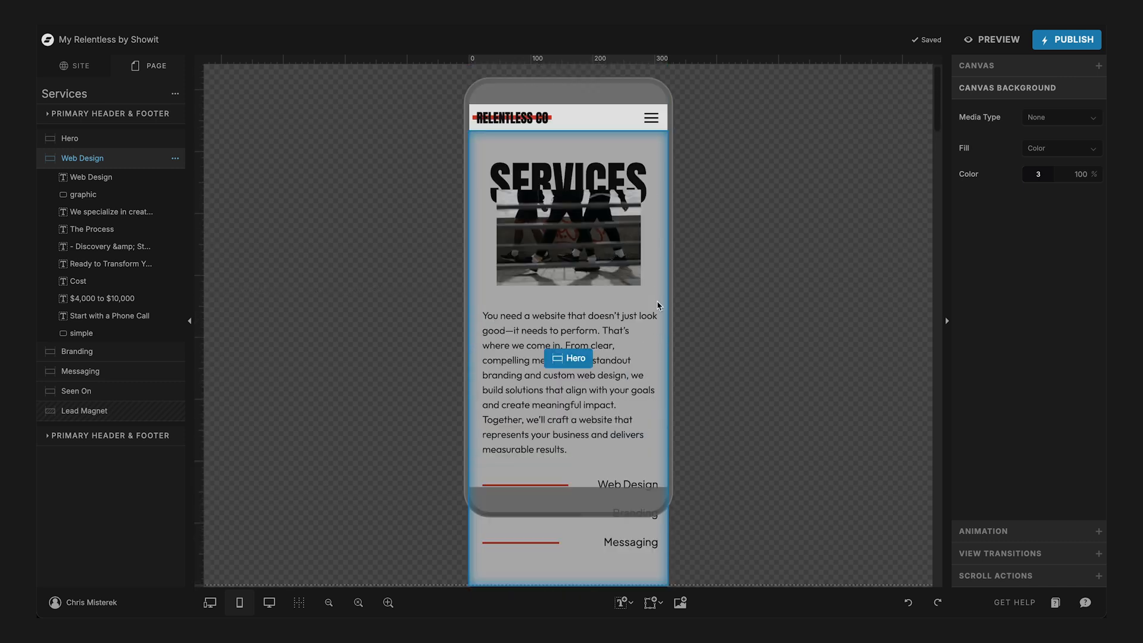
left_click(573, 236)
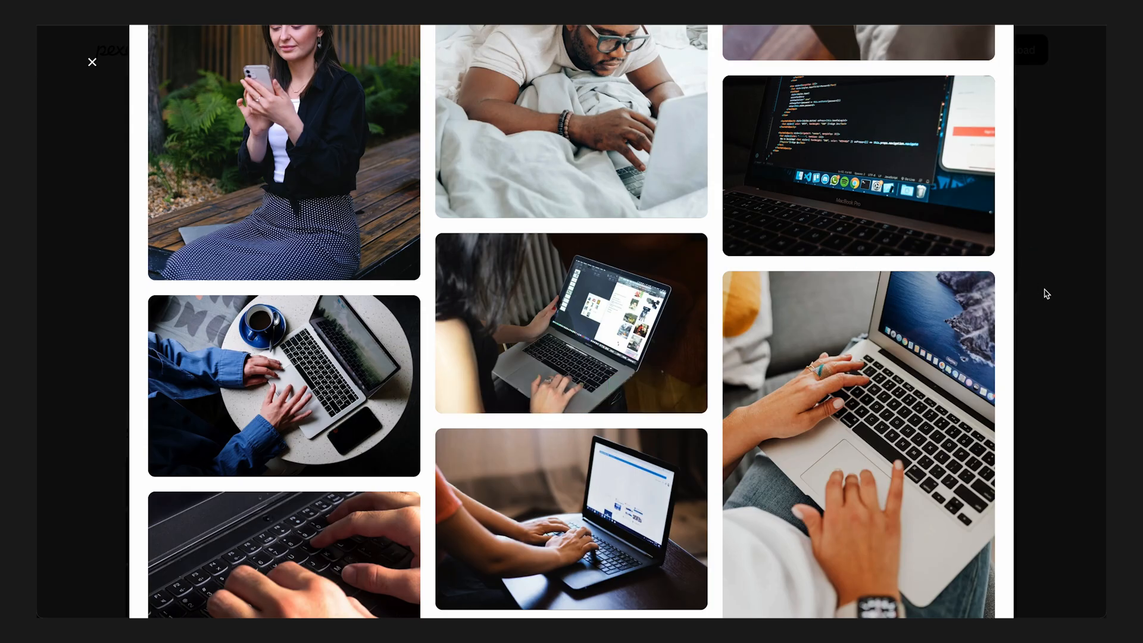
left_click(1030, 286)
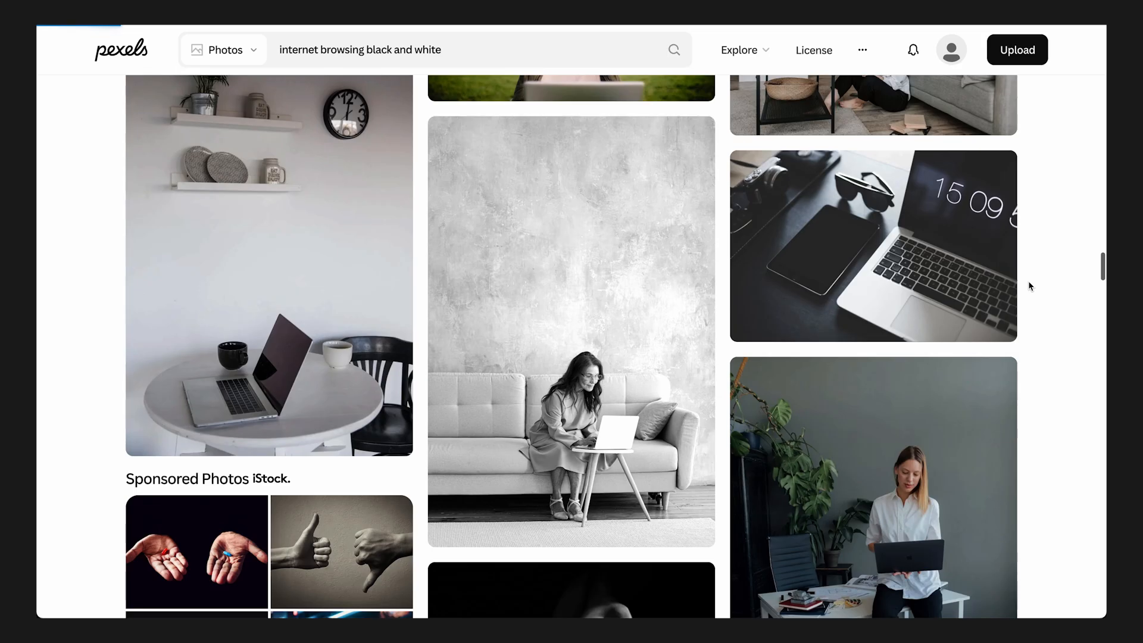
scroll(1030, 286, "down", 10)
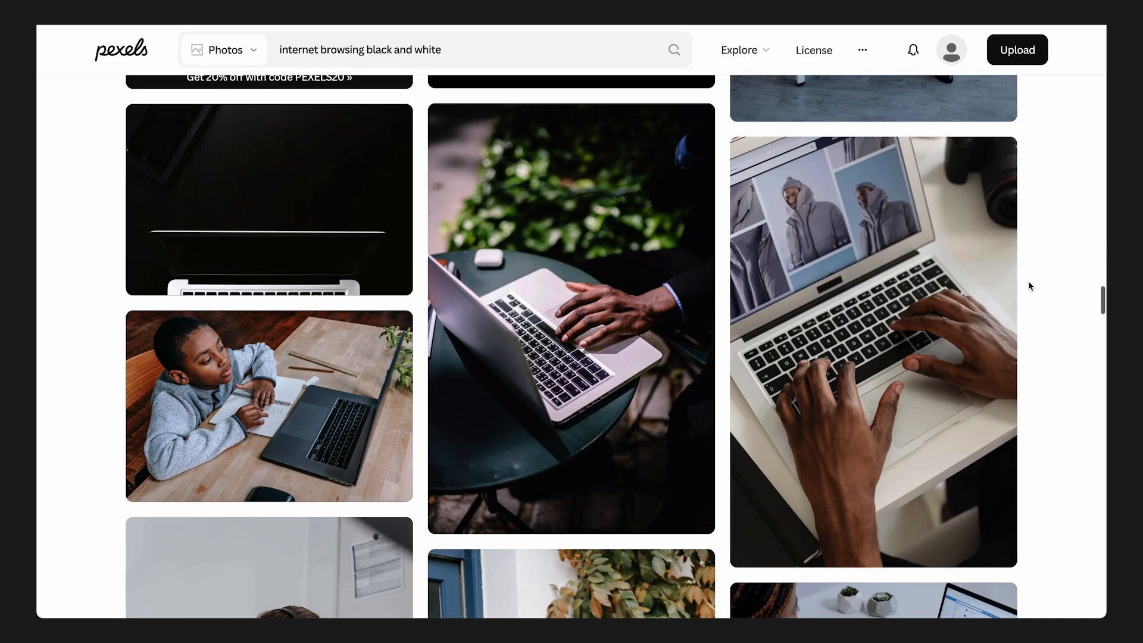
scroll(1031, 286, "down", 5)
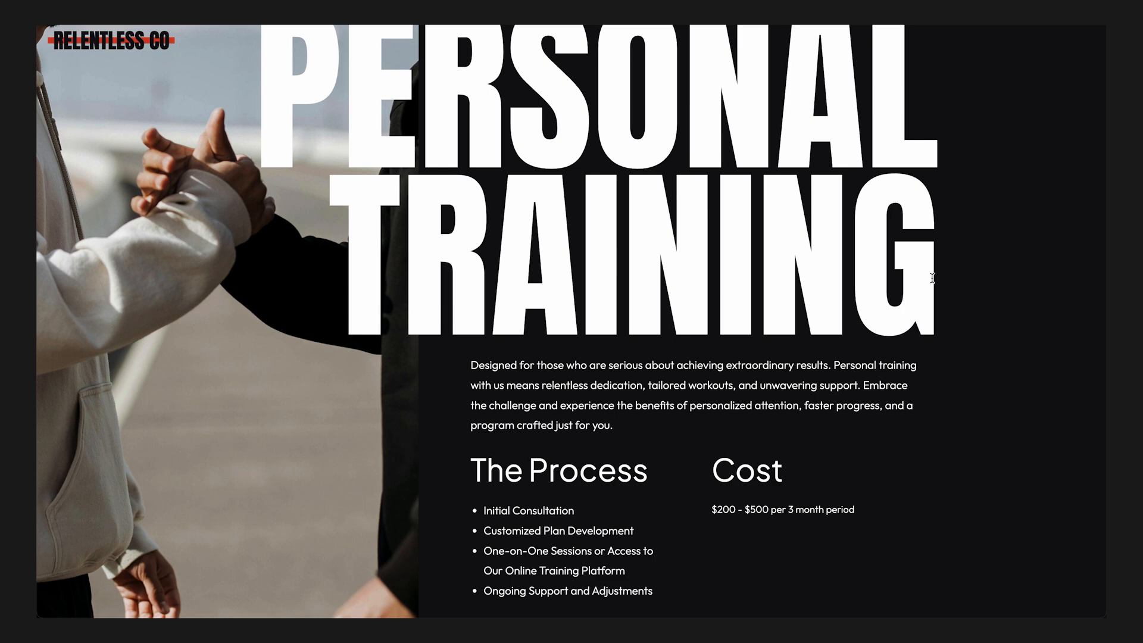
- Open the intake form from the button in the Personal Training section of the previewed template site
scroll(931, 278, "down", 4)
left_click(592, 474)
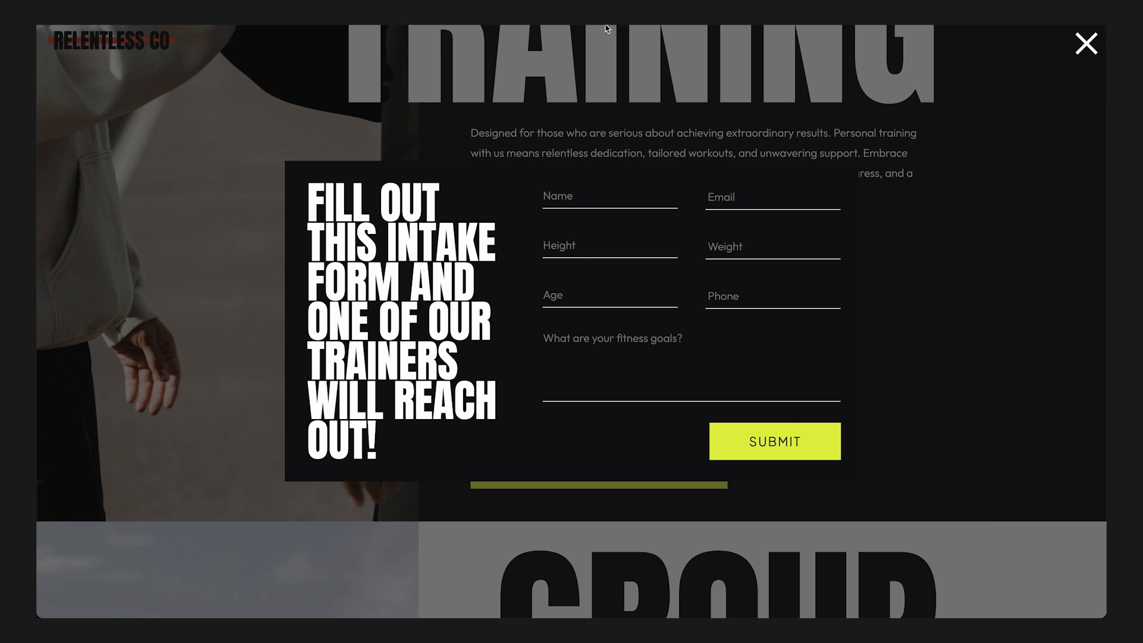
- Close the previewed intake form, switch the Services page to desktop view and locate the intake form canvas after the popout menu
left_click(1086, 44)
scroll(625, 251, "down", 10)
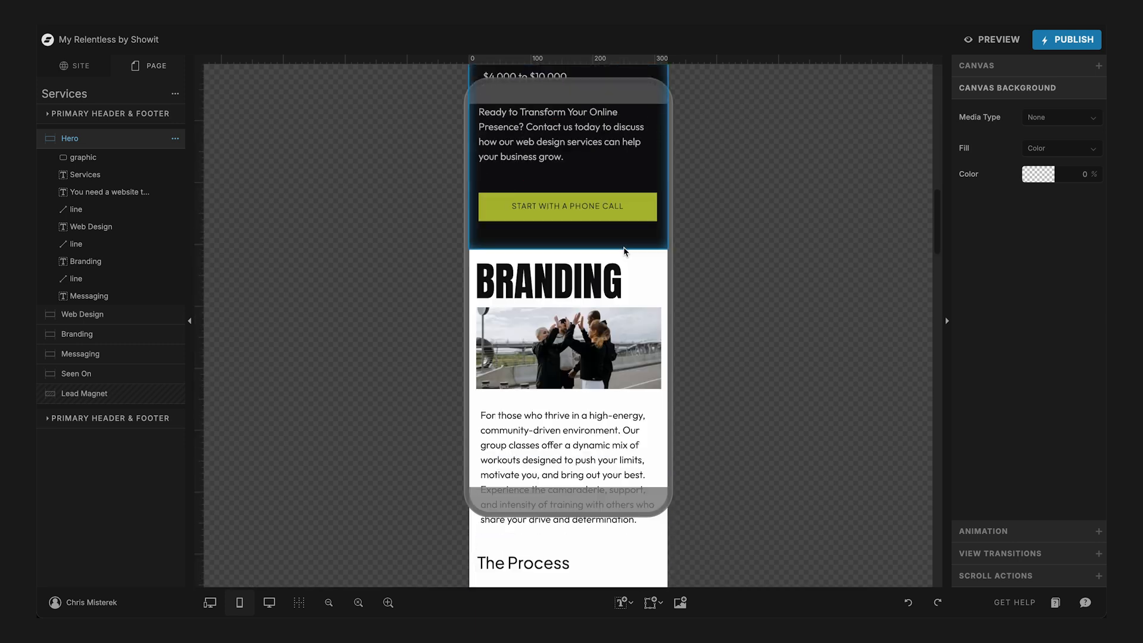
left_click(269, 602)
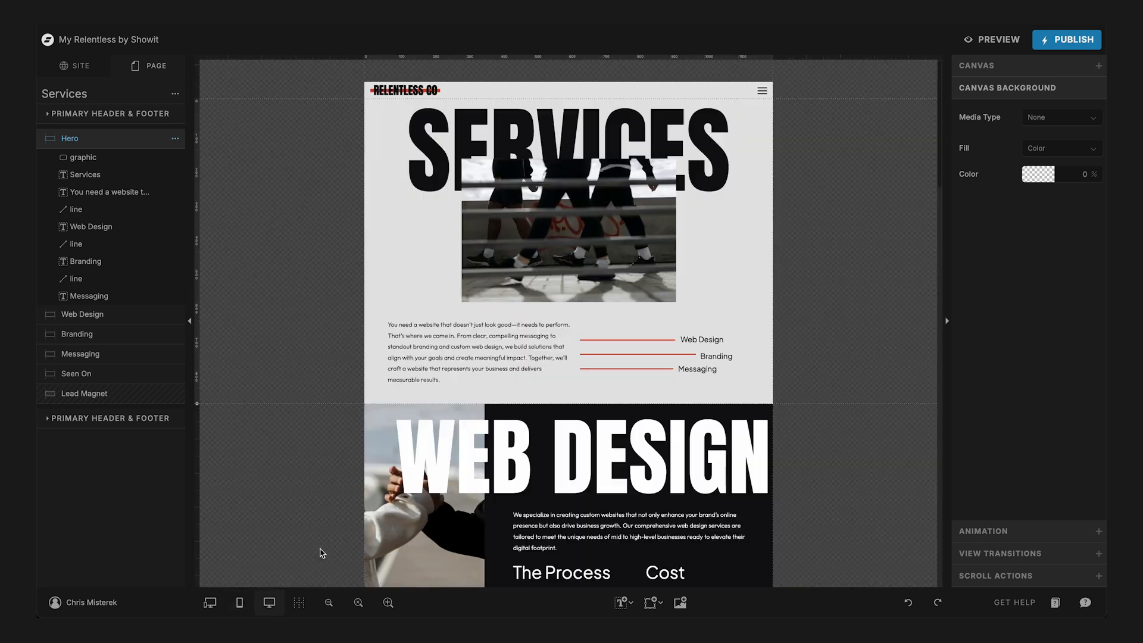
scroll(506, 441, "down", 15)
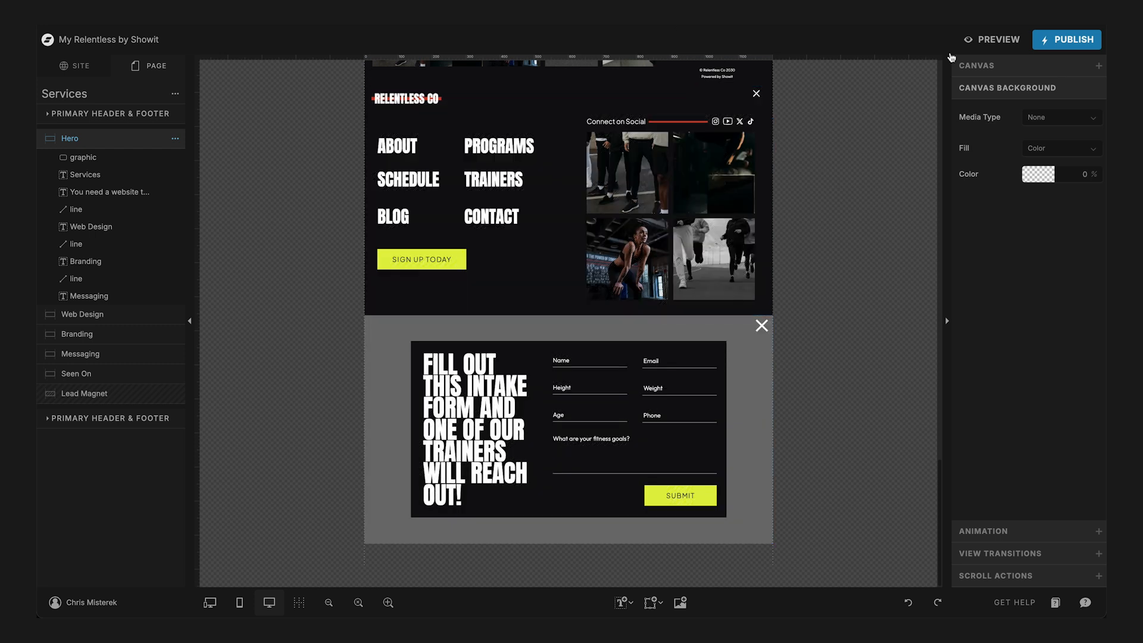
- Preview the Services page, open its preview link and examine the desktop layout from the hero through the Web Design section
left_click(998, 39)
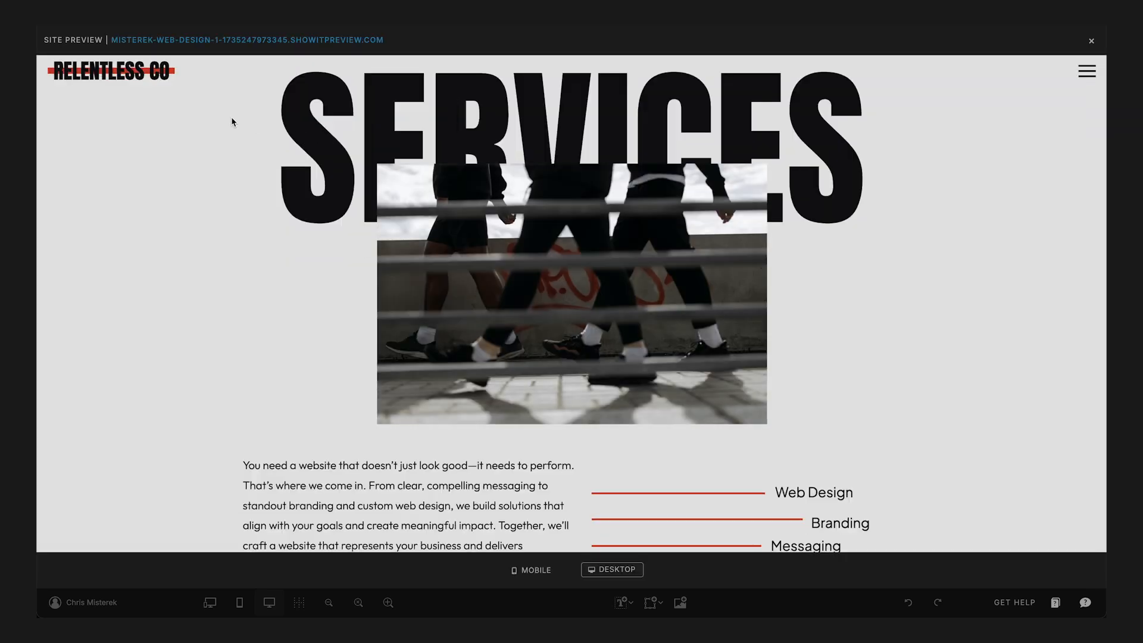
left_click(267, 41)
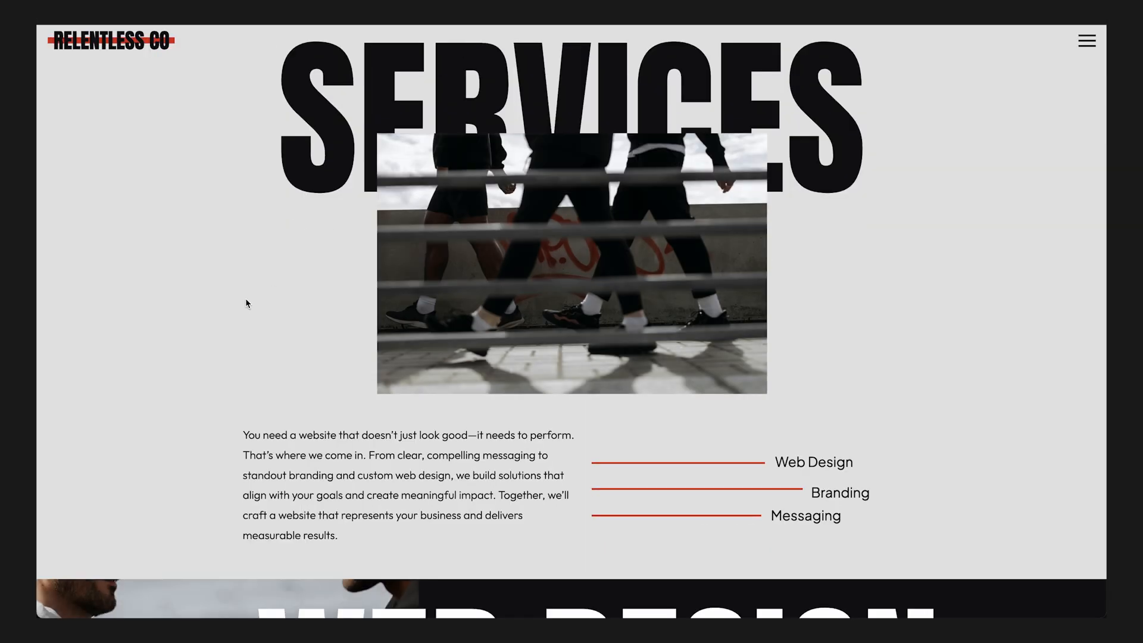
scroll(247, 304, "down", 10)
scroll(248, 304, "up", 3)
scroll(247, 303, "down", 3)
scroll(248, 304, "up", 2)
scroll(247, 304, "down", 2)
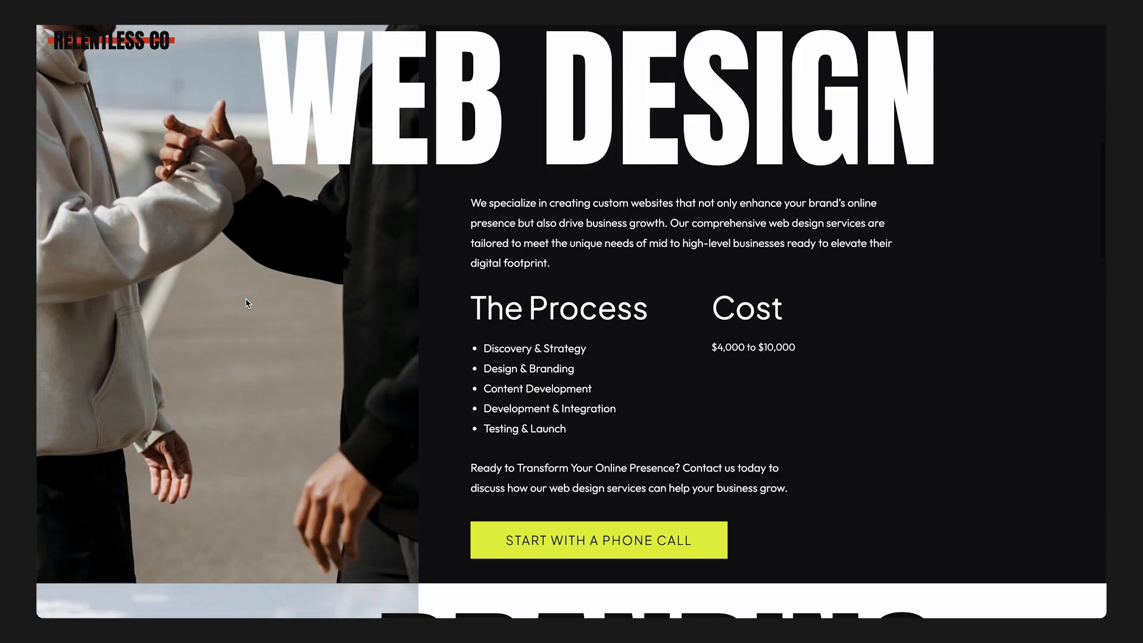
scroll(881, 497, "down", 20)
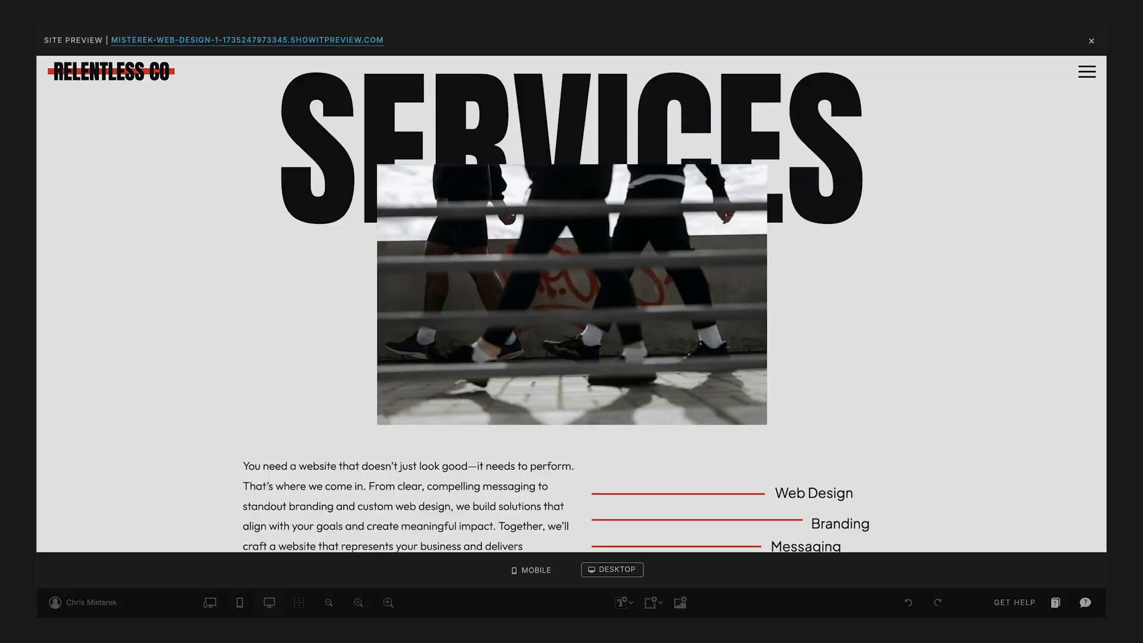
scroll(612, 331, "down", 1)
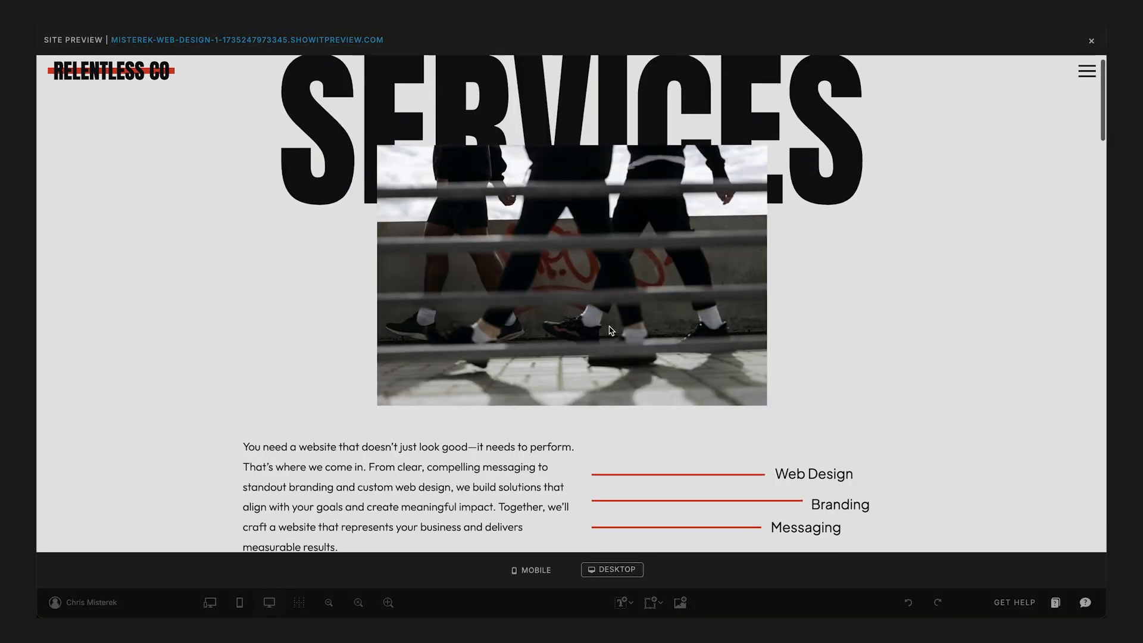
- Close the preview, open the General Intake canvas from the Primary Header & Footer set and show its canvas settings
left_click(1090, 42)
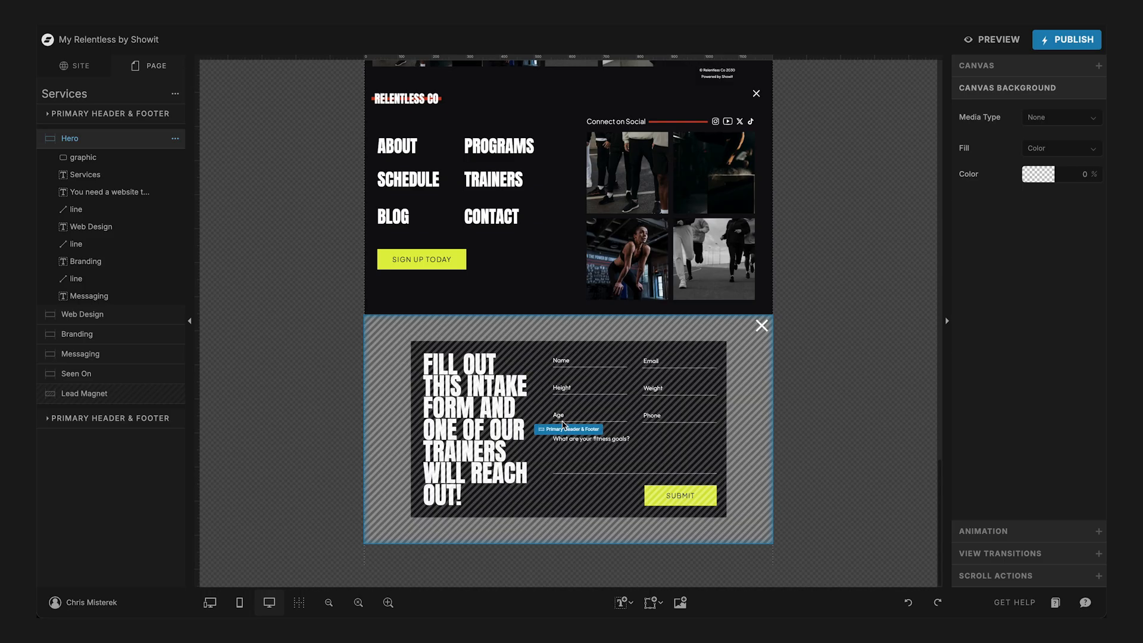
left_click(564, 429)
left_click(563, 428)
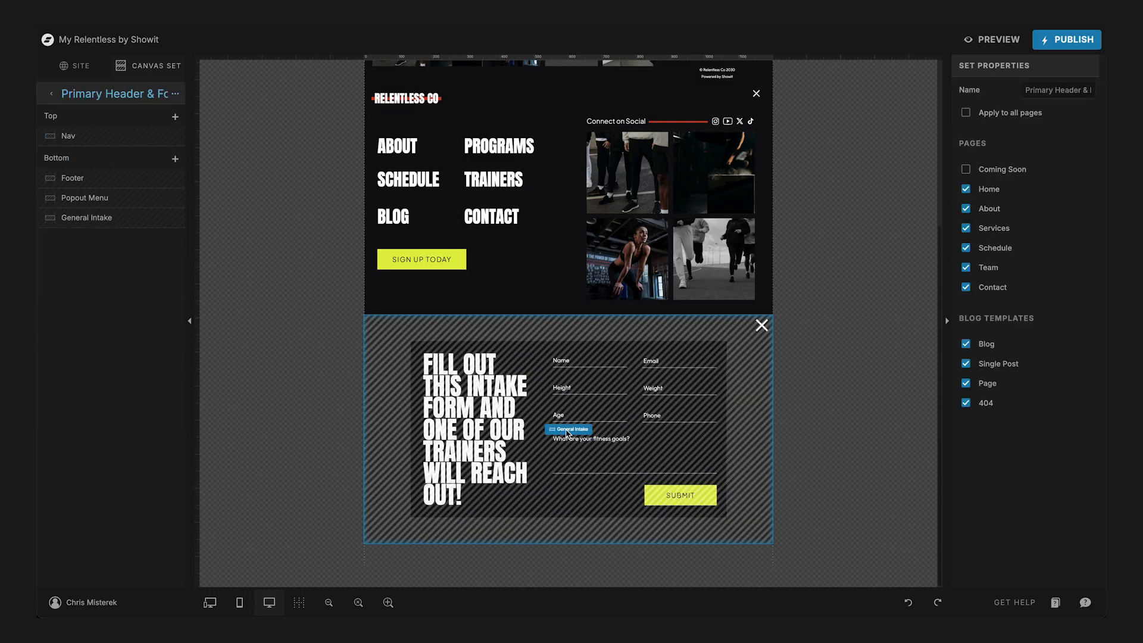
left_click(567, 433)
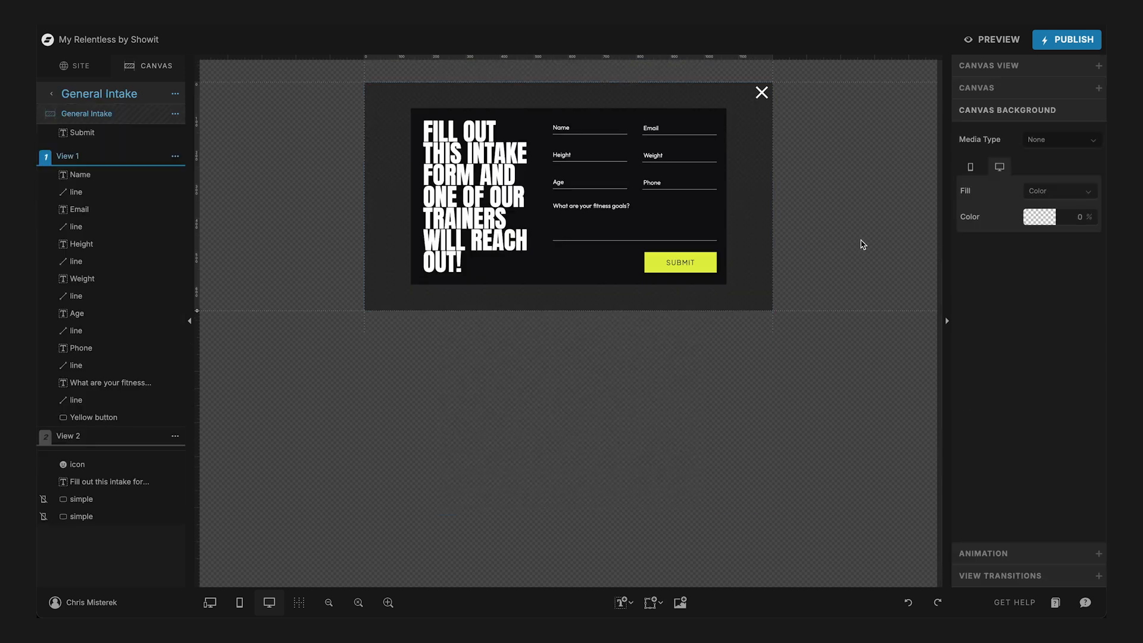
left_click(1004, 90)
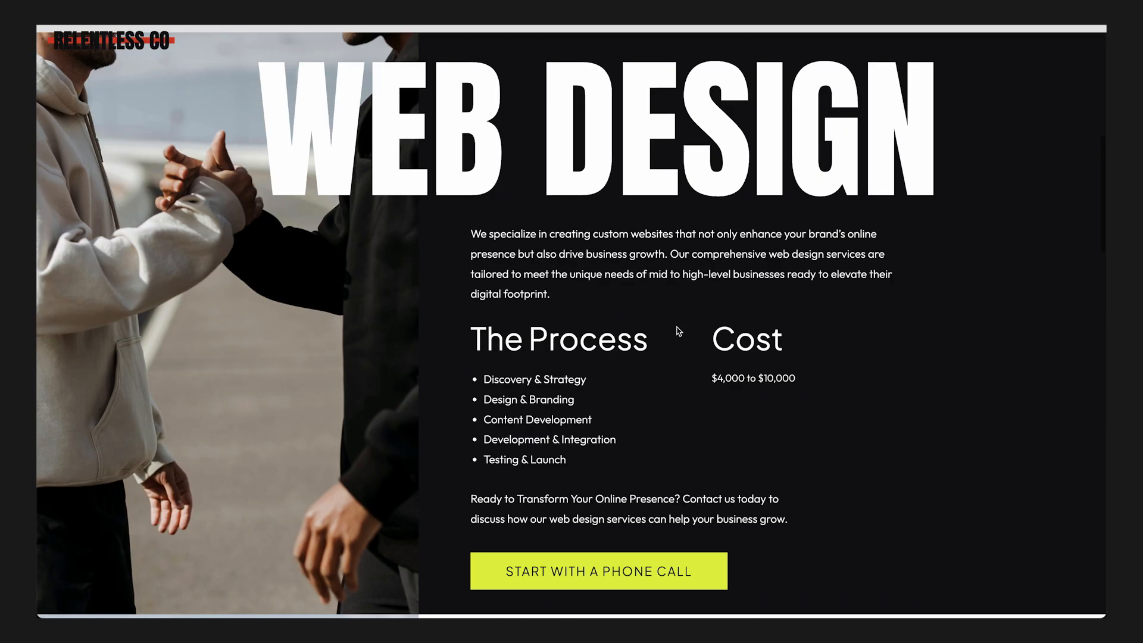
- In the site preview, open the intake form from the Web Design section's "Start with a Phone Call" button and close it again
scroll(676, 326, "down", 3)
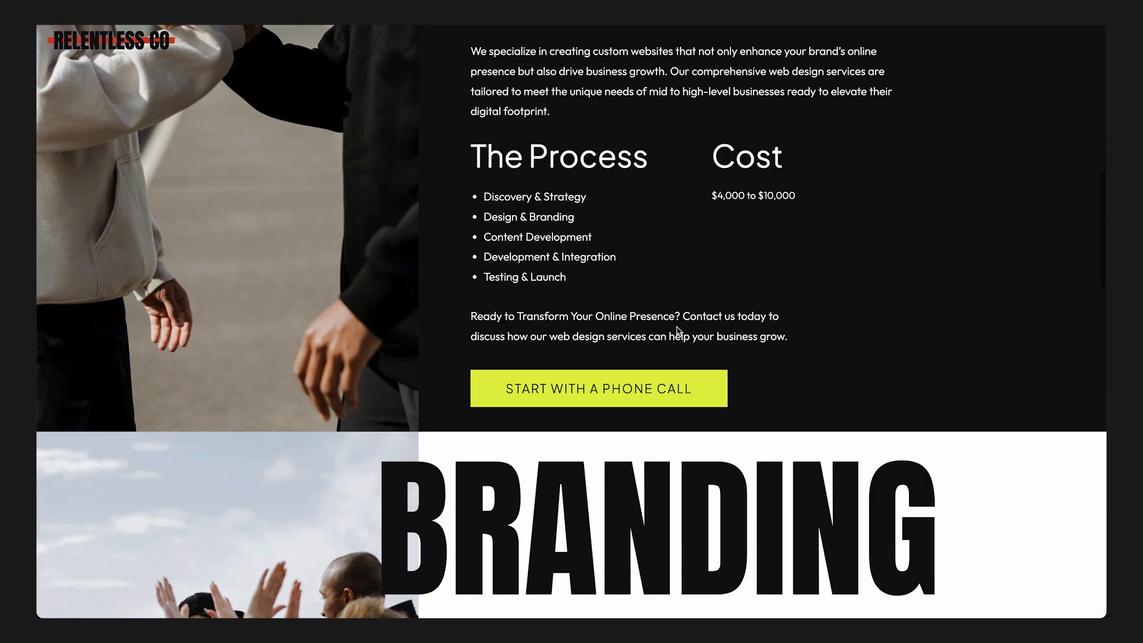
left_click(625, 389)
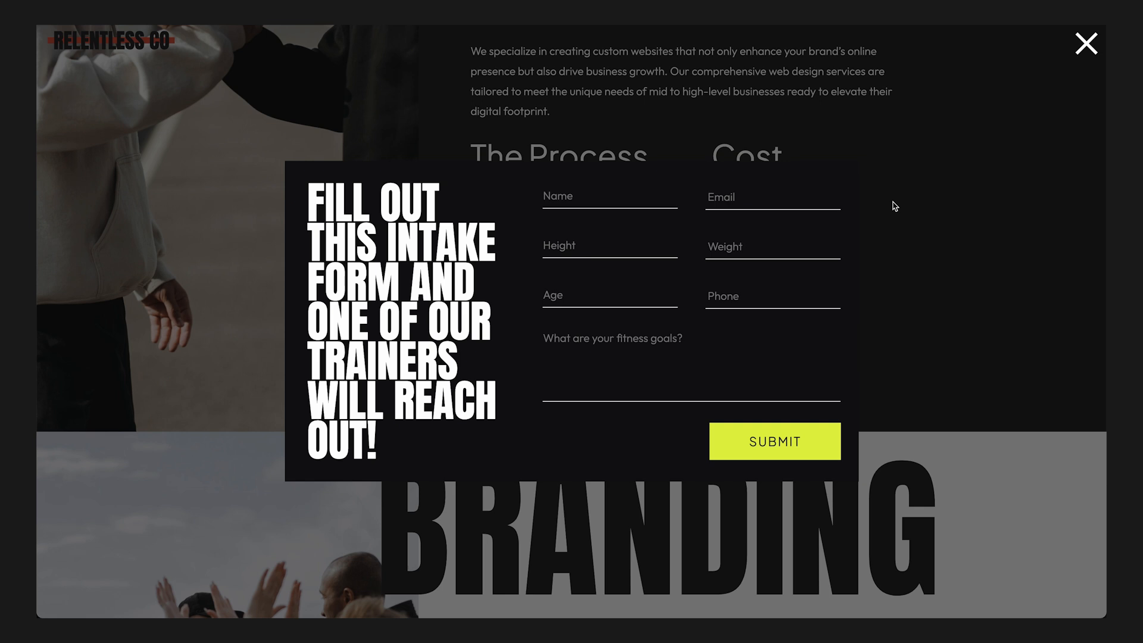
scroll(975, 262, "down", 2)
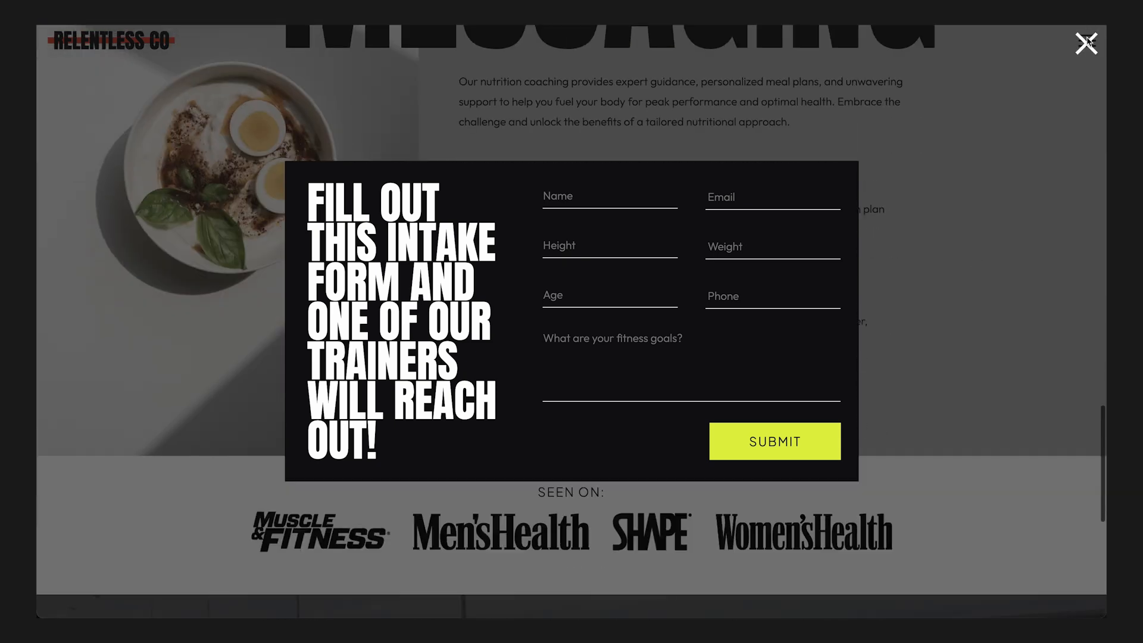
left_click(1086, 43)
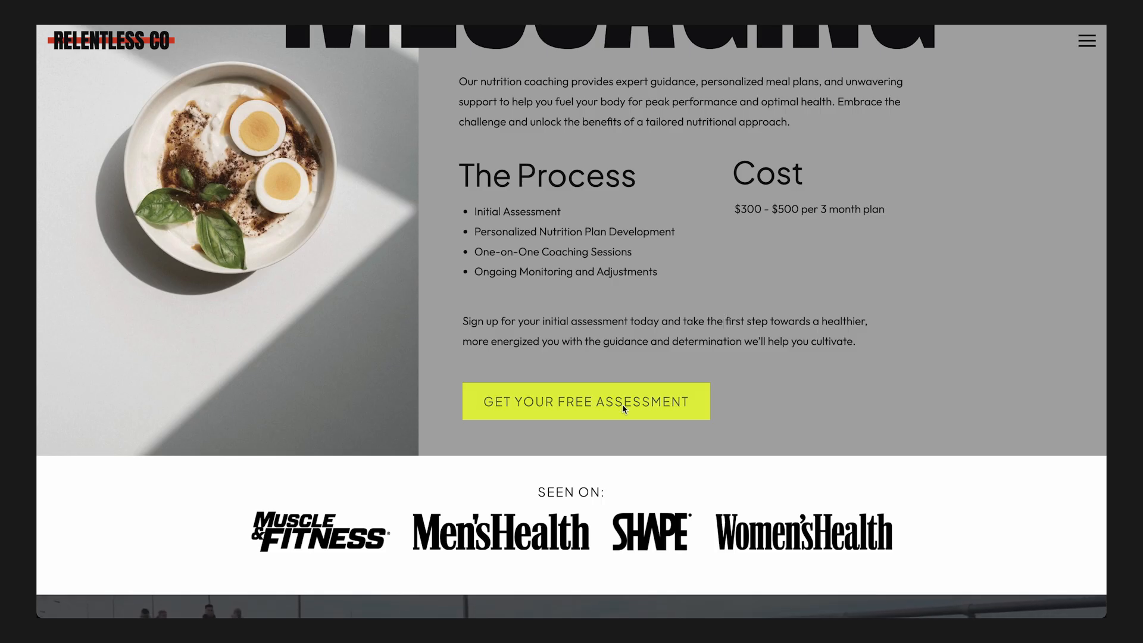
- Check the previewed page's buttons by opening the intake form again, including from "Start with a Phone Call", and closing it each time
scroll(819, 314, "down", 6)
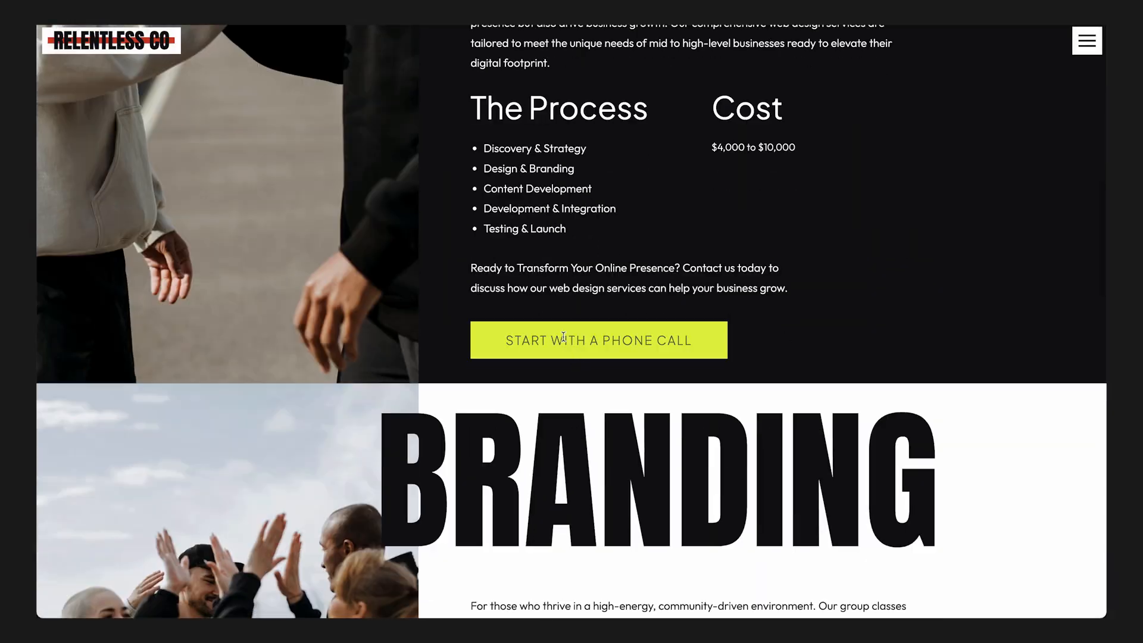
left_click(563, 337)
scroll(1004, 262, "down", 9)
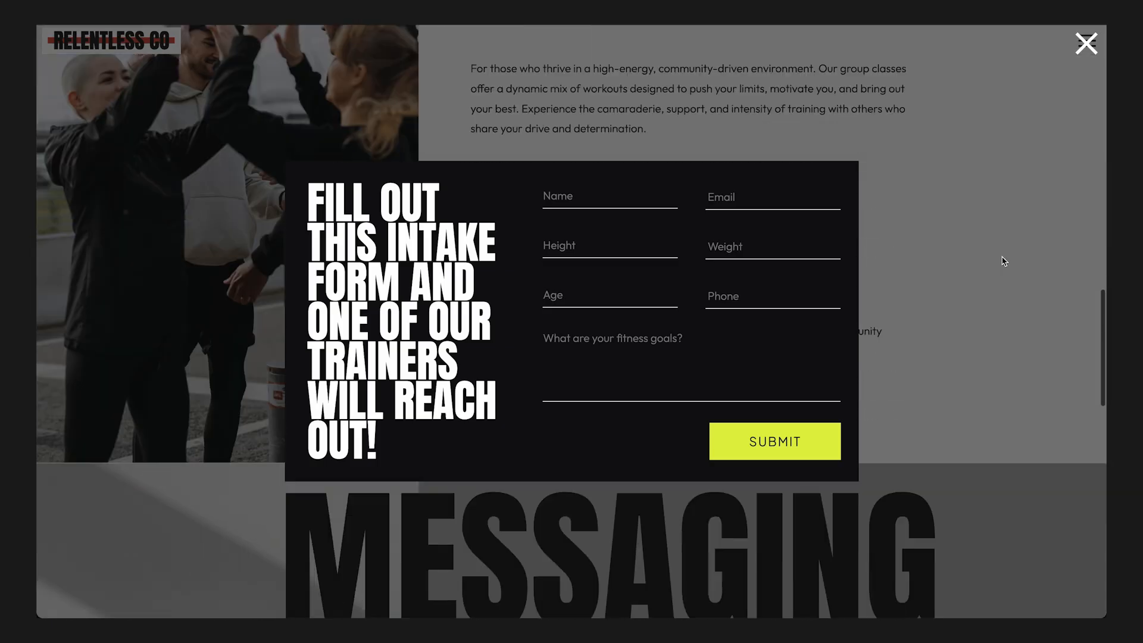
scroll(1004, 261, "up", 18)
left_click(1004, 262)
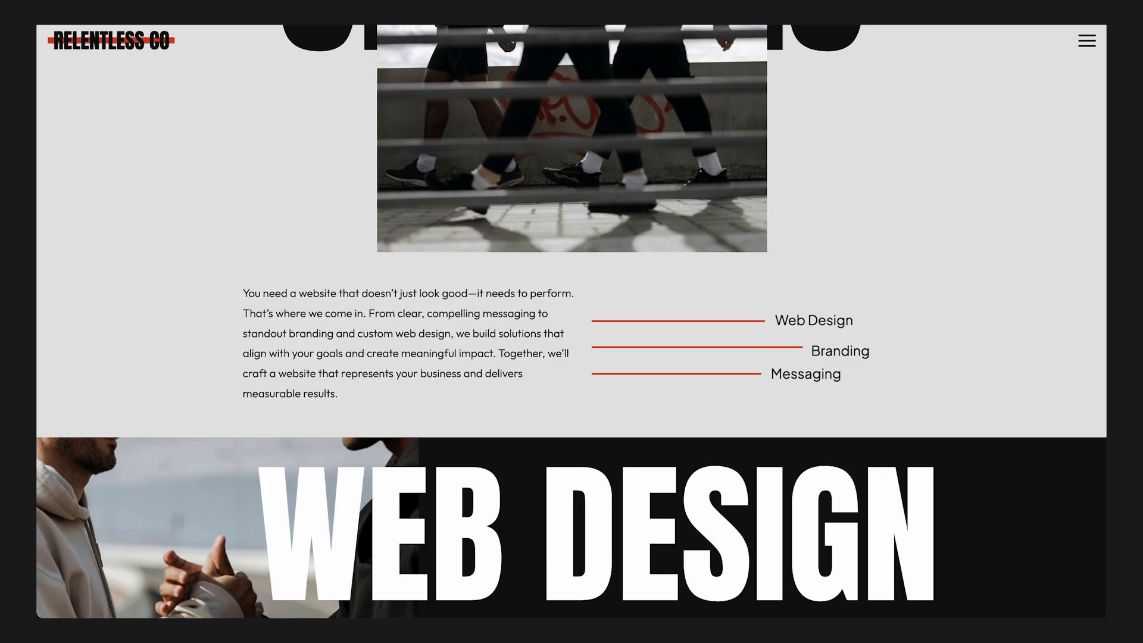
scroll(625, 158, "down", 9)
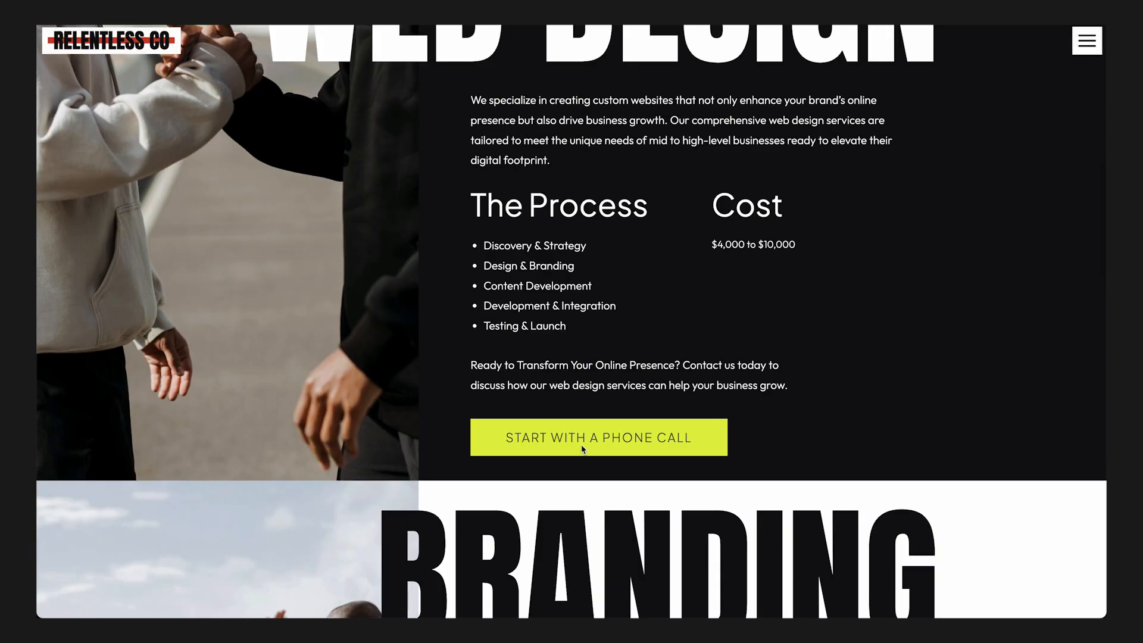
left_click(582, 447)
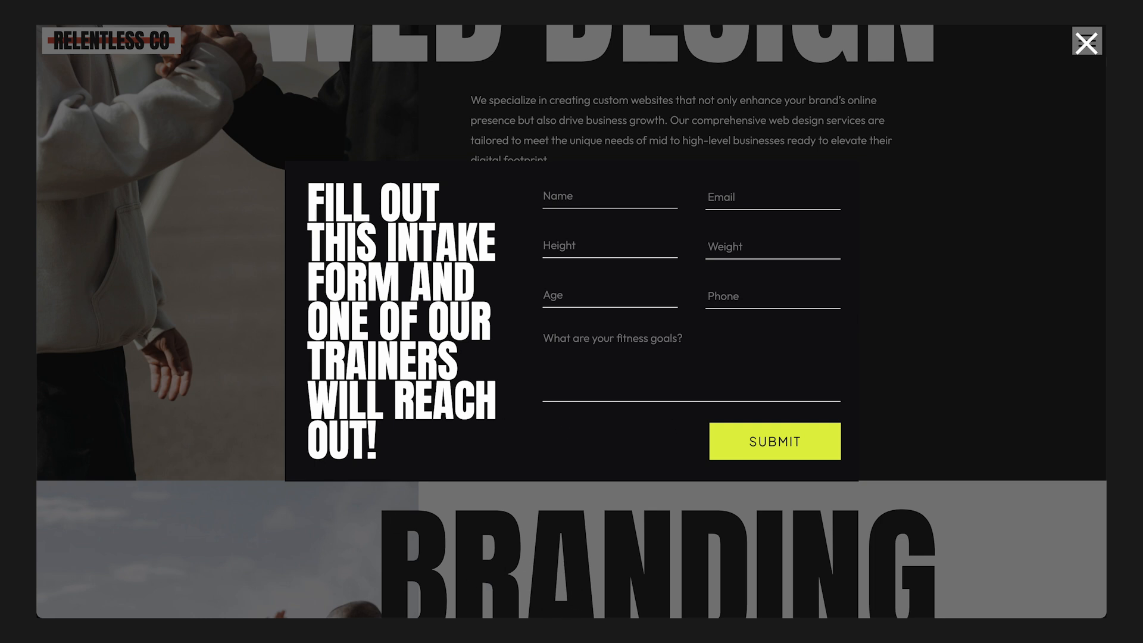
left_click(1086, 44)
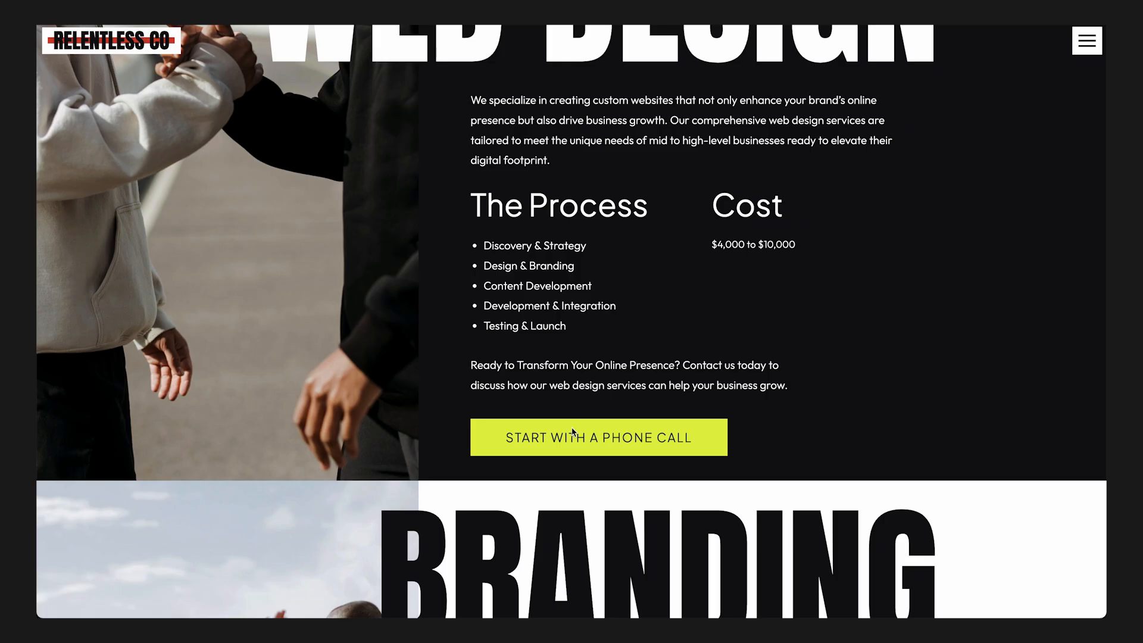
- Open the intake form from "Start with a Phone Call" and examine its position while the page moves behind it, and close it
left_click(566, 438)
scroll(952, 329, "down", 9)
scroll(952, 329, "up", 17)
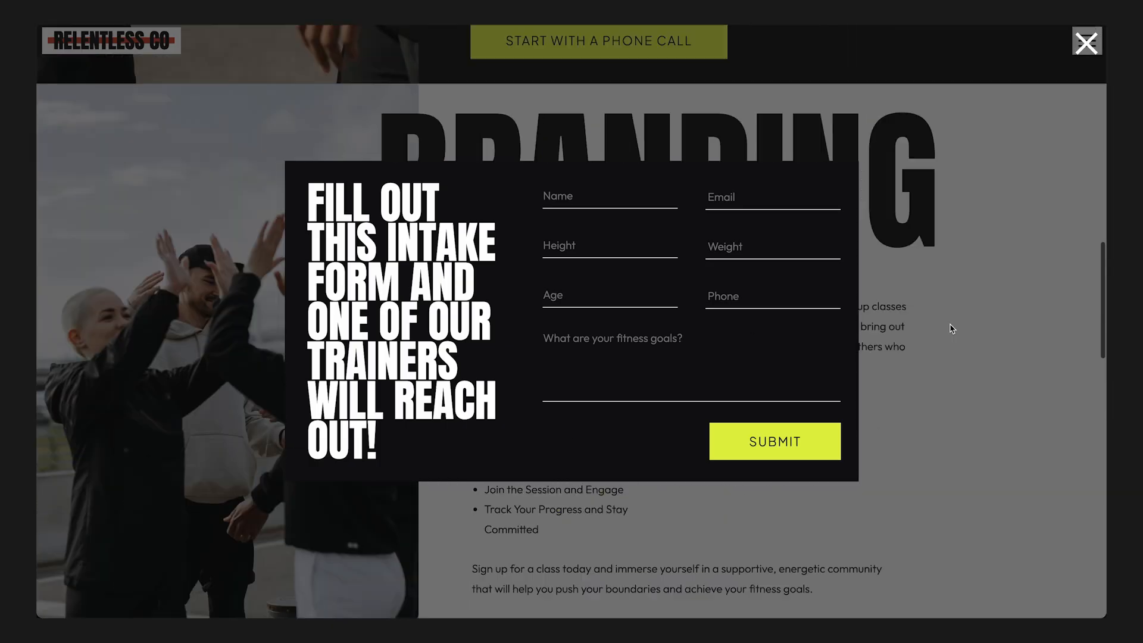
scroll(952, 329, "down", 9)
scroll(952, 329, "down", 2)
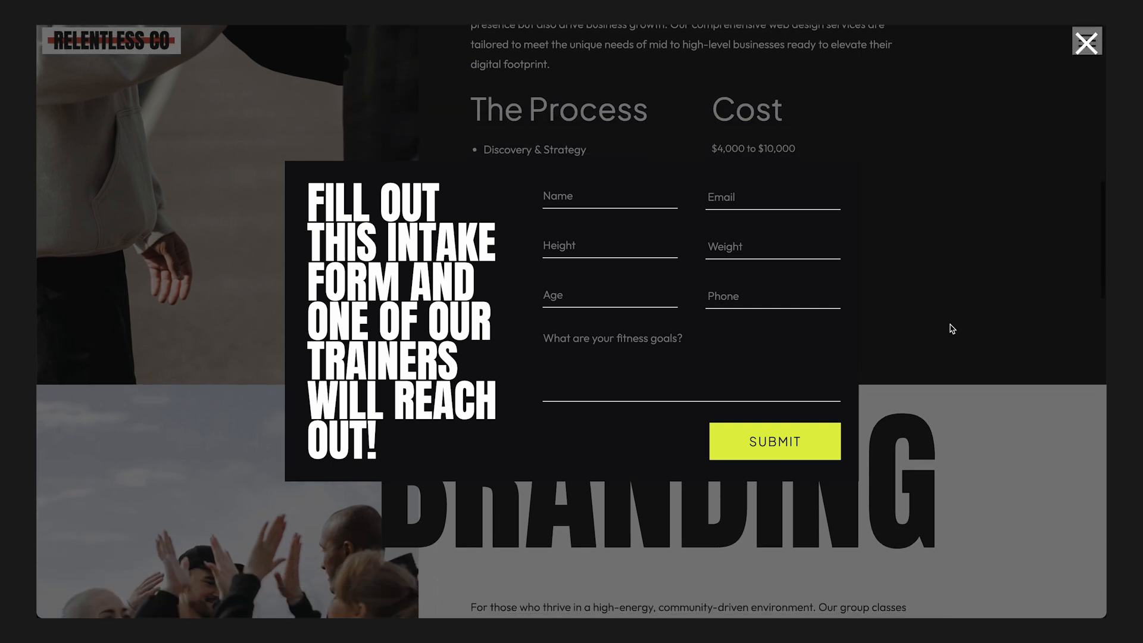
scroll(952, 329, "down", 8)
scroll(953, 329, "up", 14)
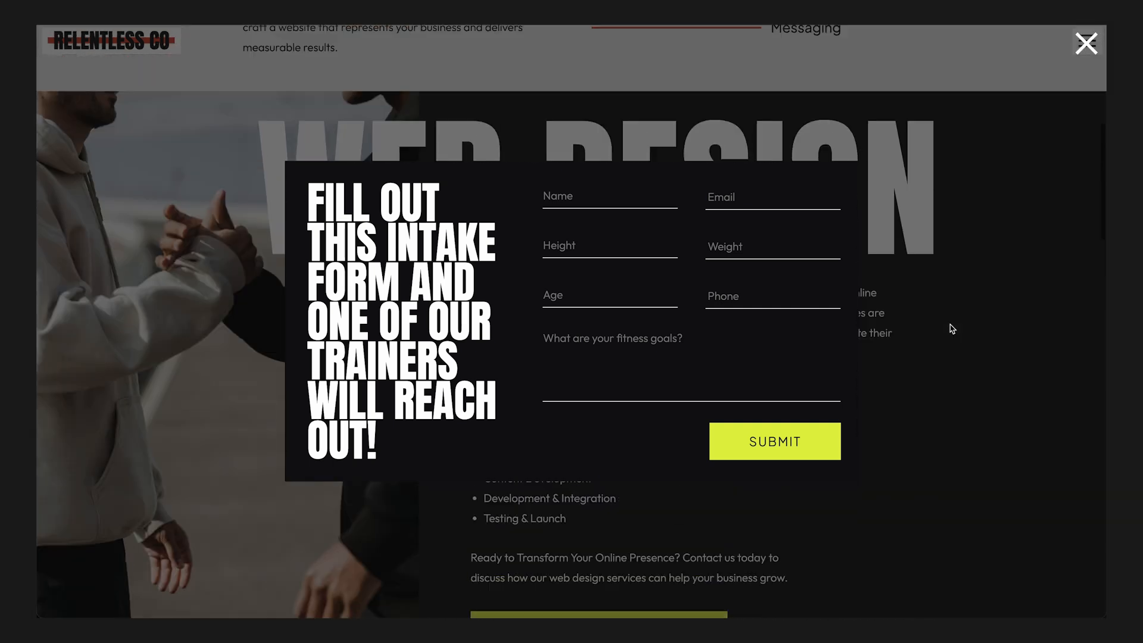
left_click(1086, 44)
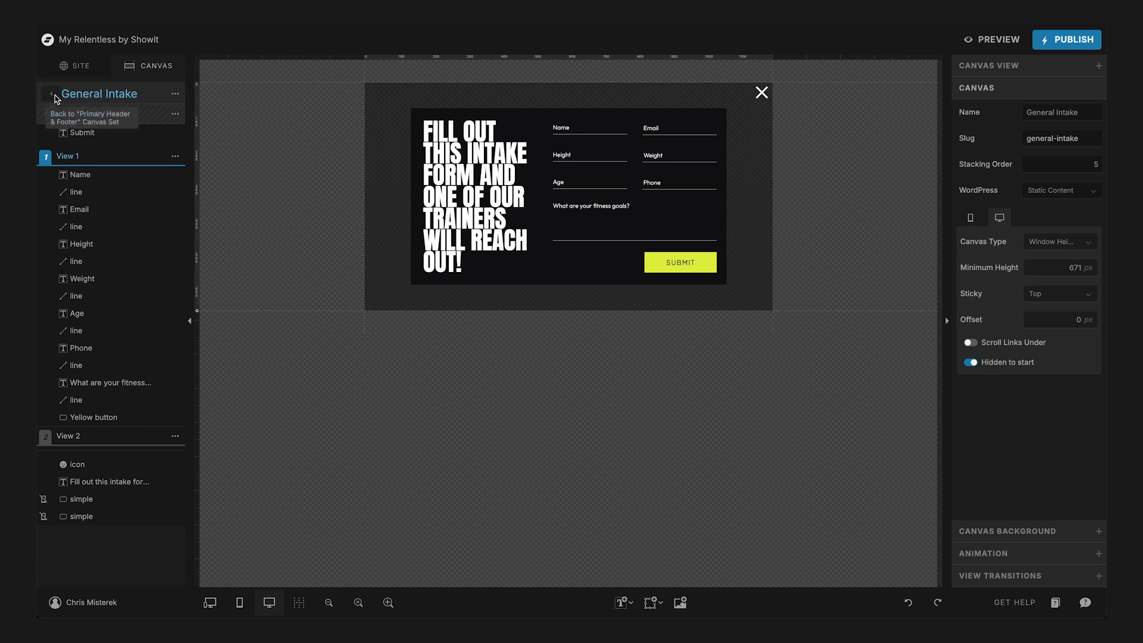
- Return to the Services page, select the Web Design section's "Start with a Phone Call" button and open its click actions
left_click(53, 96)
left_click(55, 95)
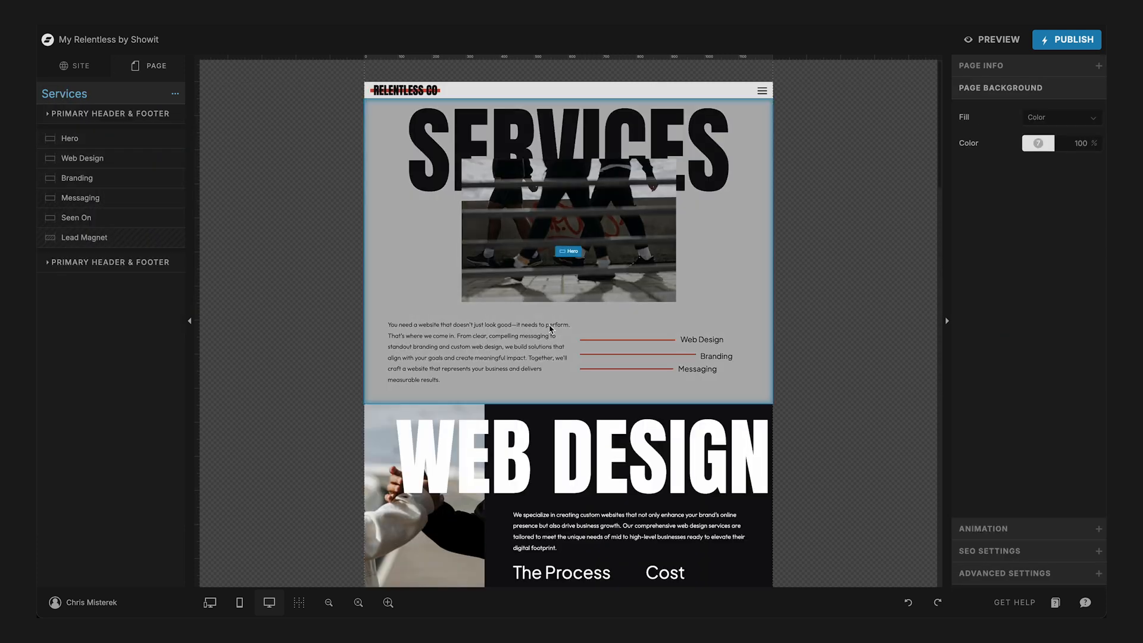
scroll(701, 478, "down", 4)
left_click(588, 492)
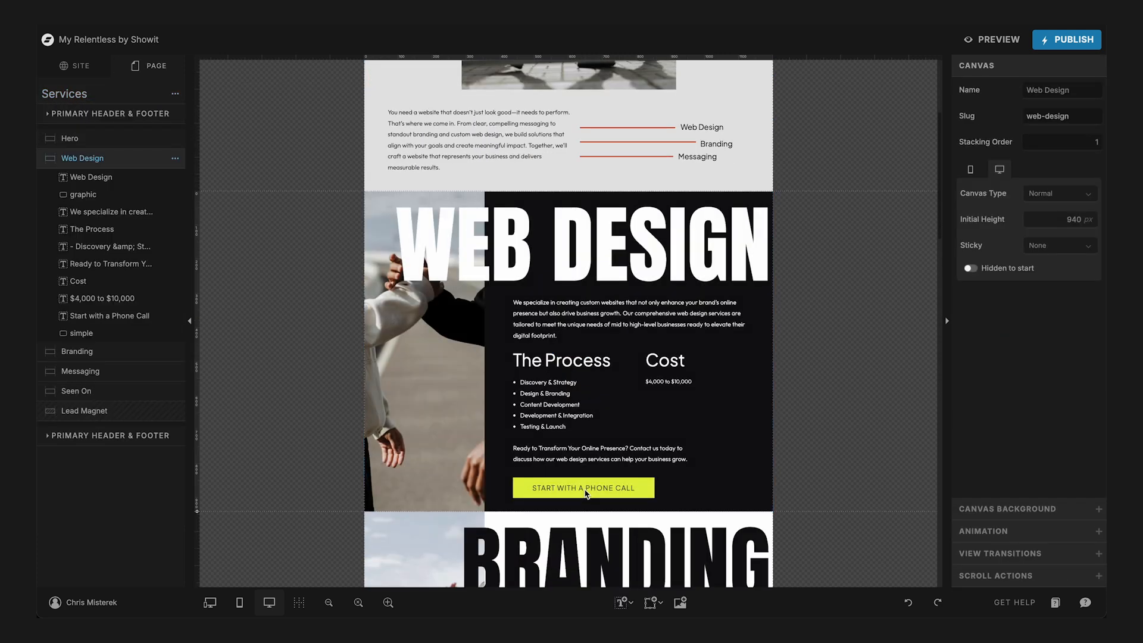
left_click(584, 488)
left_click(484, 485)
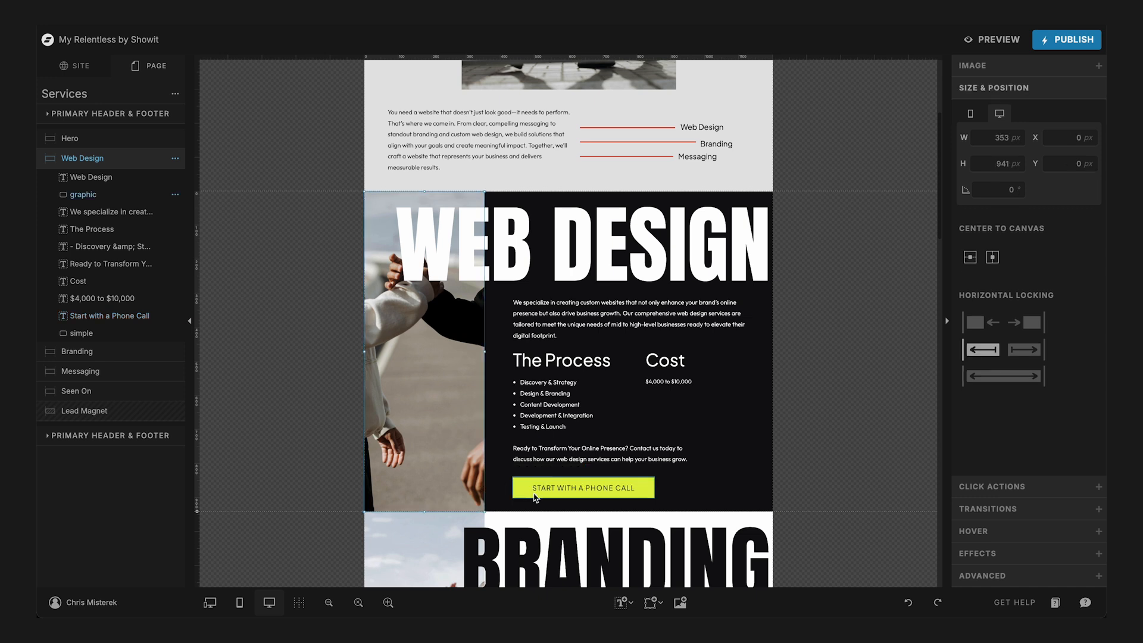
left_click(533, 494)
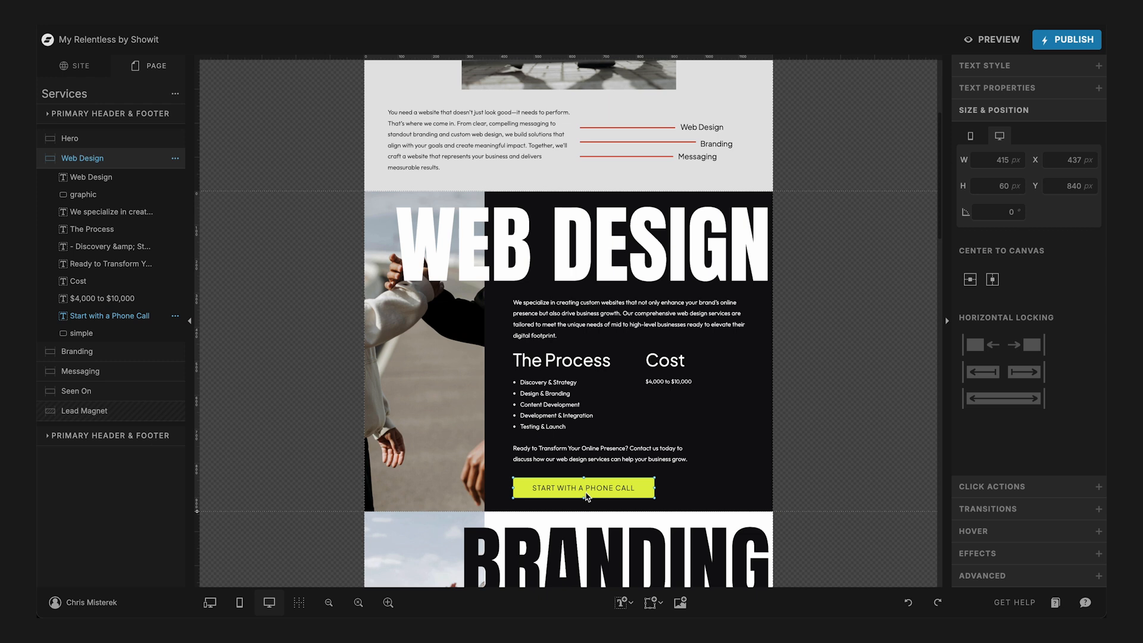
left_click(992, 489)
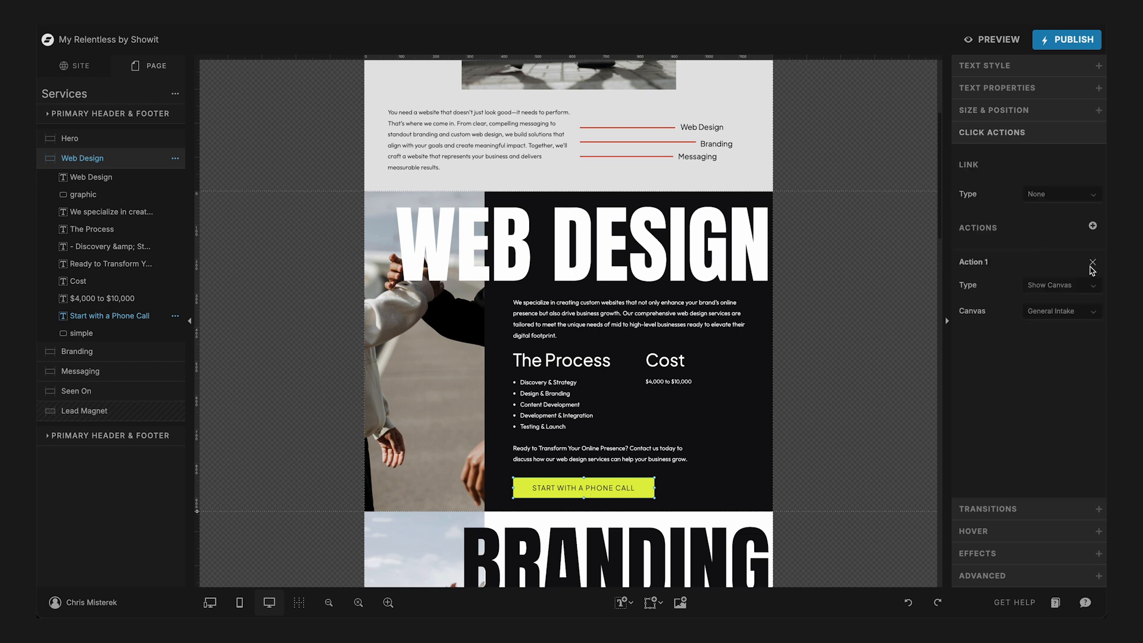
- Remove the button's existing click action and add a new Show Canvas action that targets the General Intake canvas
left_click(1093, 263)
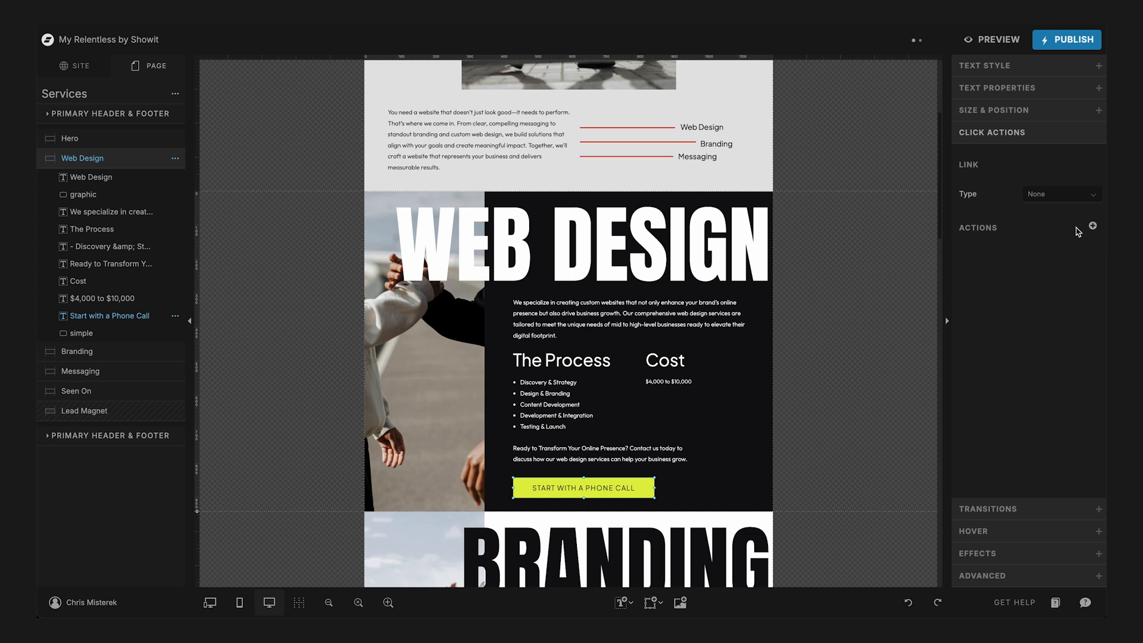
left_click(1092, 227)
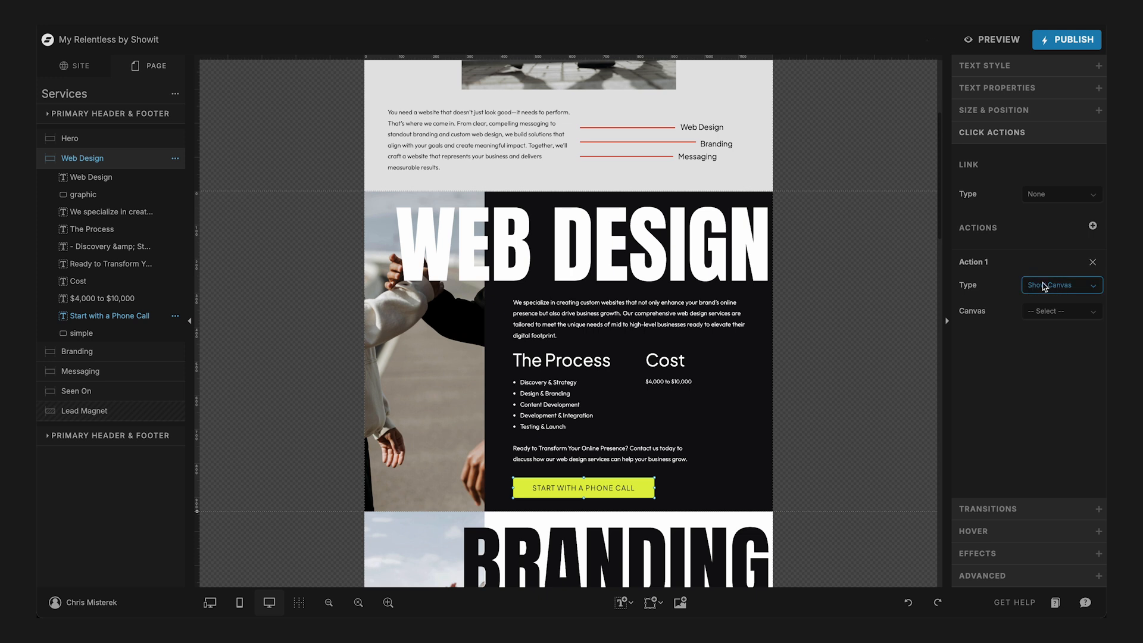
left_click(1056, 311)
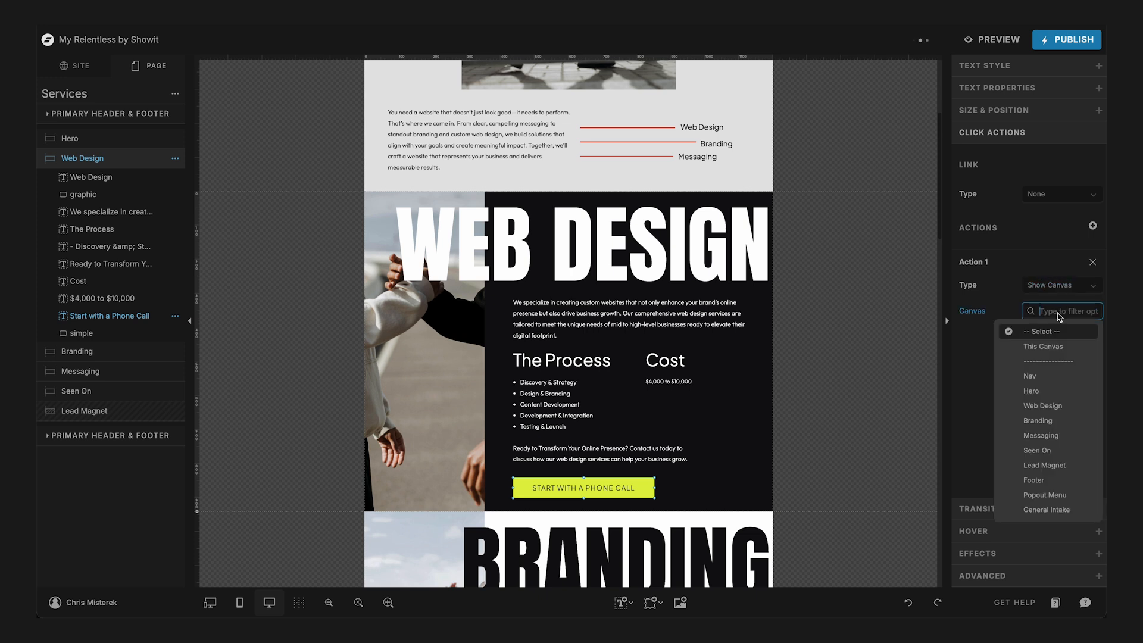
left_click(1045, 510)
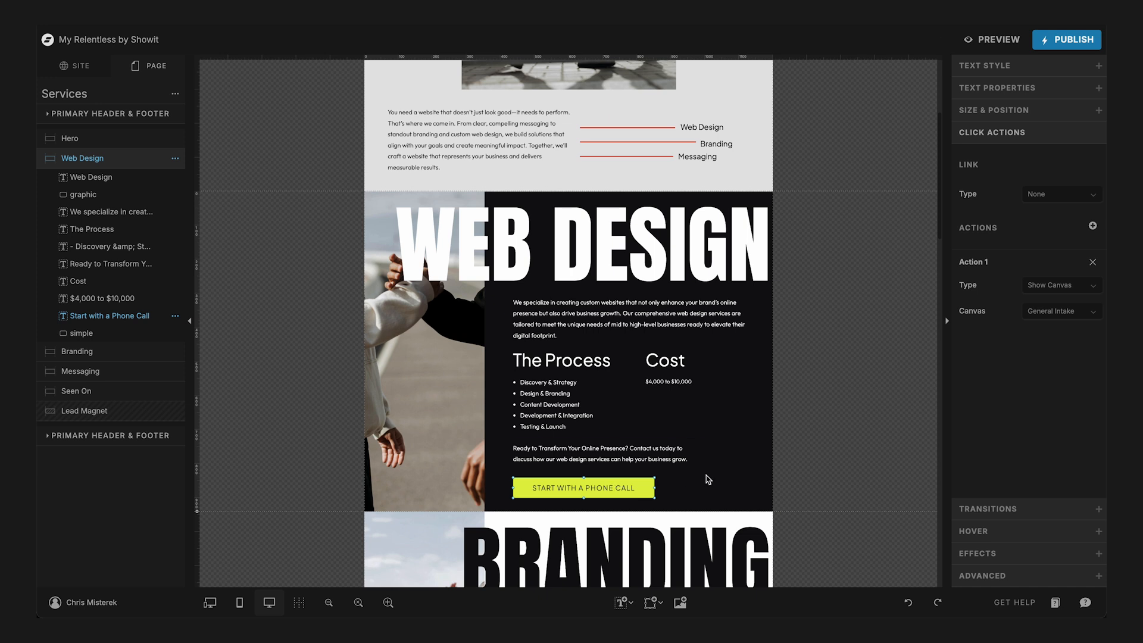
- Give the "$4,000 to $10,000" cost text a Show Canvas click action targeting General Intake
left_click(666, 381)
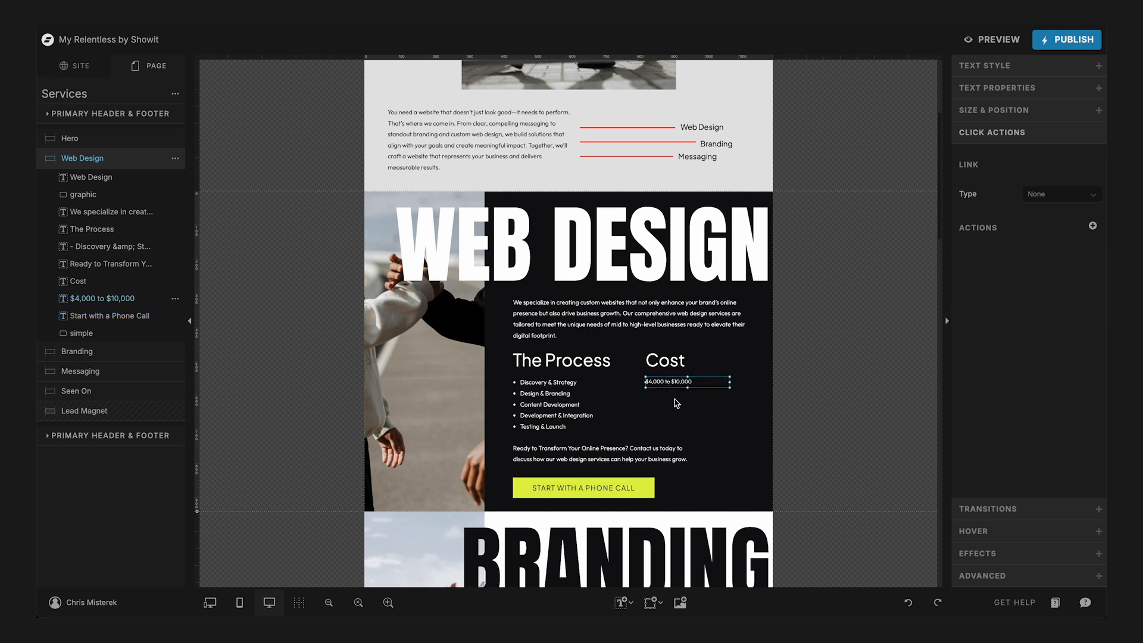
left_click(1091, 226)
left_click(1053, 311)
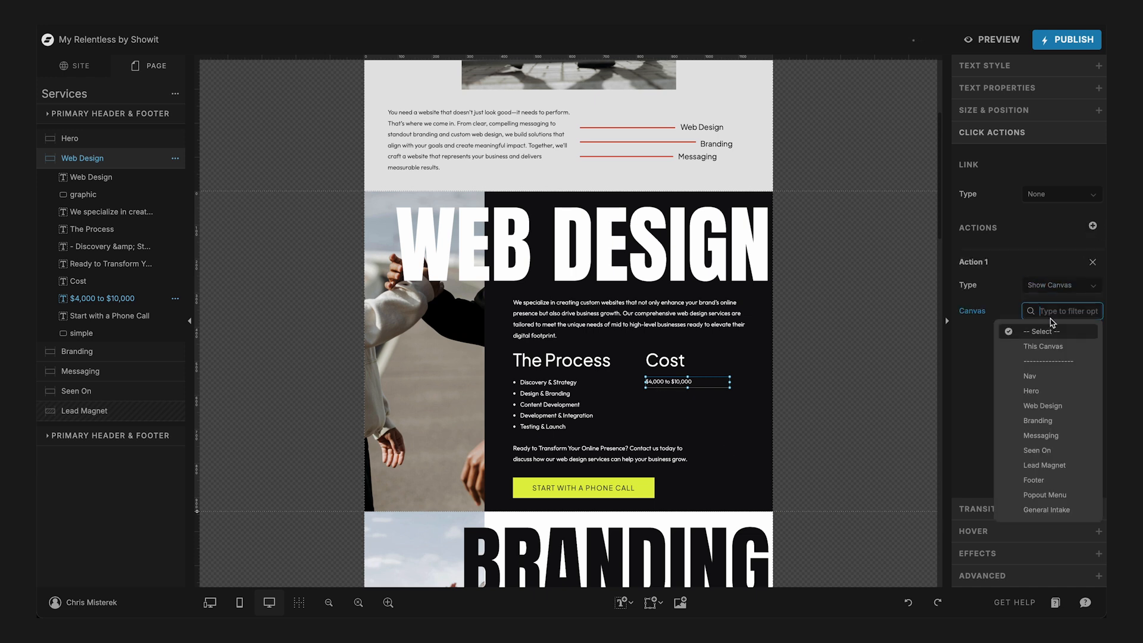
left_click(1036, 510)
- Preview the page, check that the Web Design cost text opens the intake form, and close the form and preview
left_click(1000, 40)
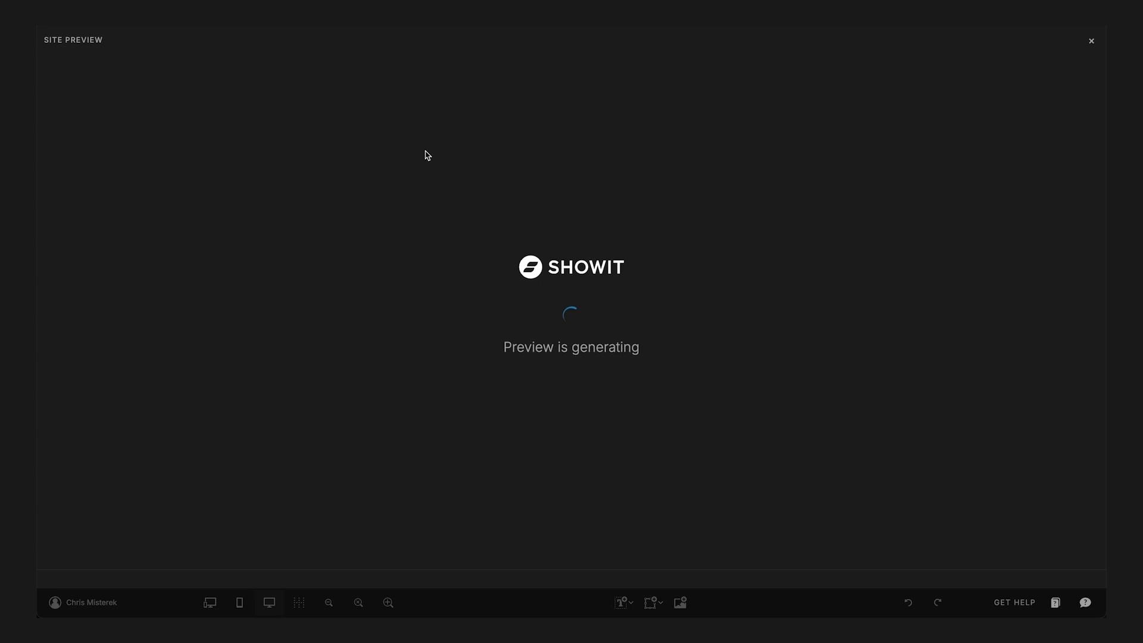
scroll(698, 309, "down", 10)
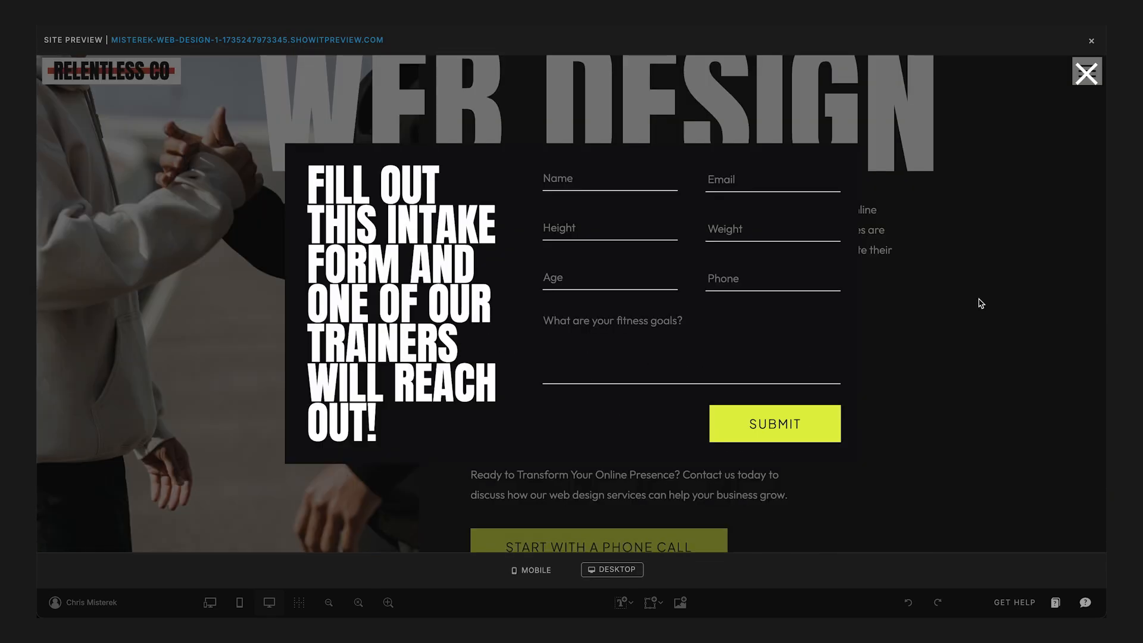
left_click(1086, 74)
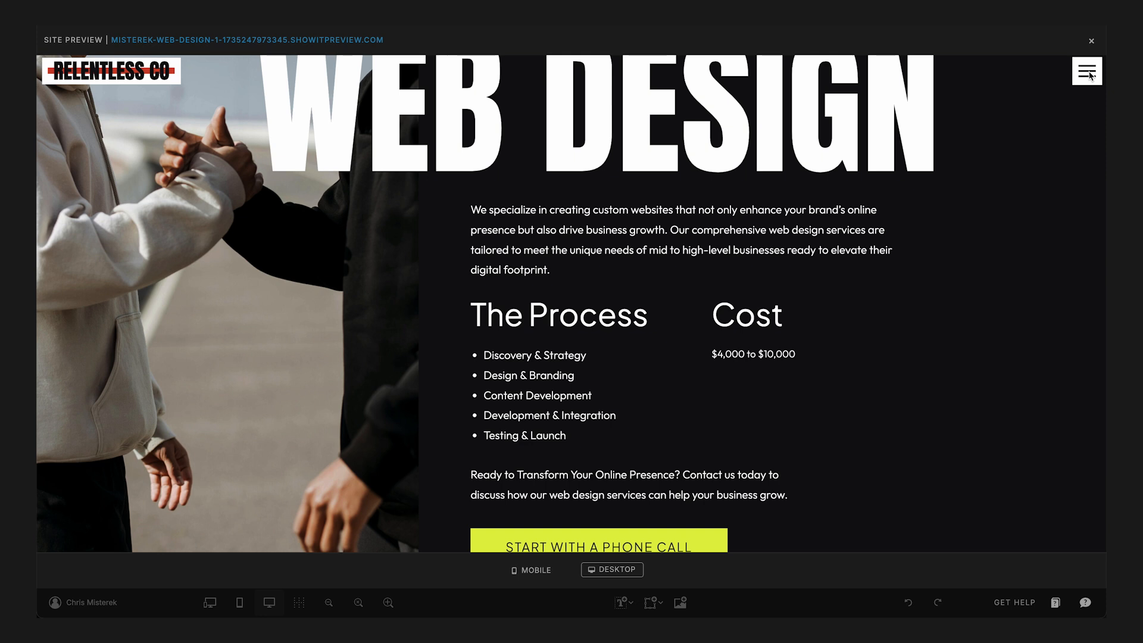
left_click(1091, 41)
- Undo the click action added to the "$4,000 to $10,000" text
key("super+z")
key("super+z")
key("super+z")
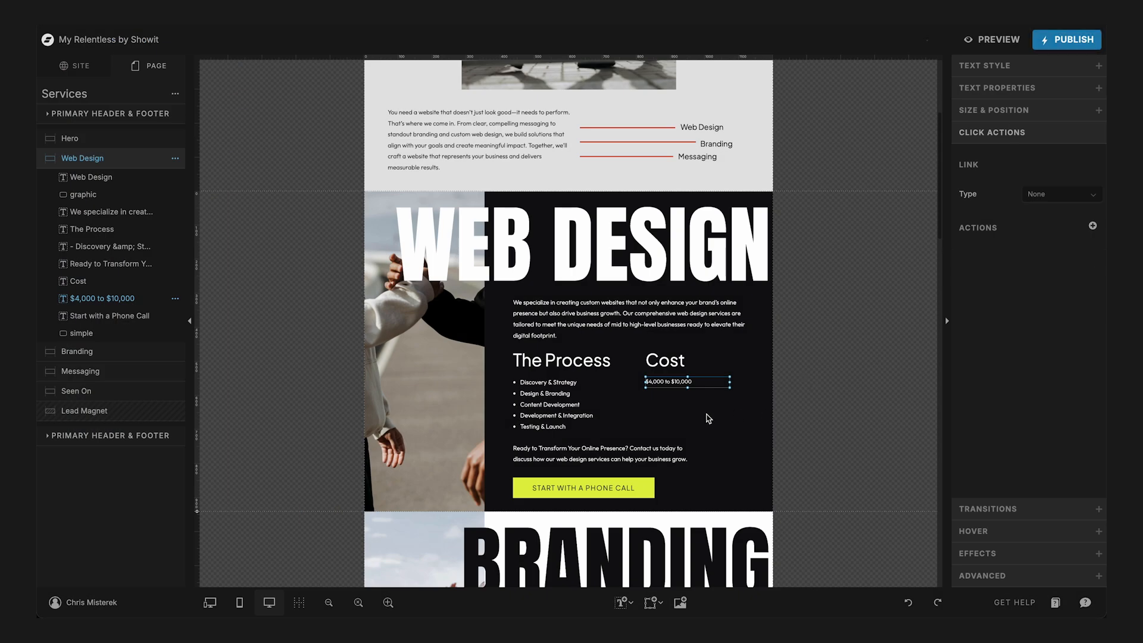
- Open the General Intake canvas from the Primary Header & Footer canvas set for editing
left_click(709, 418)
scroll(709, 419, "down", 20)
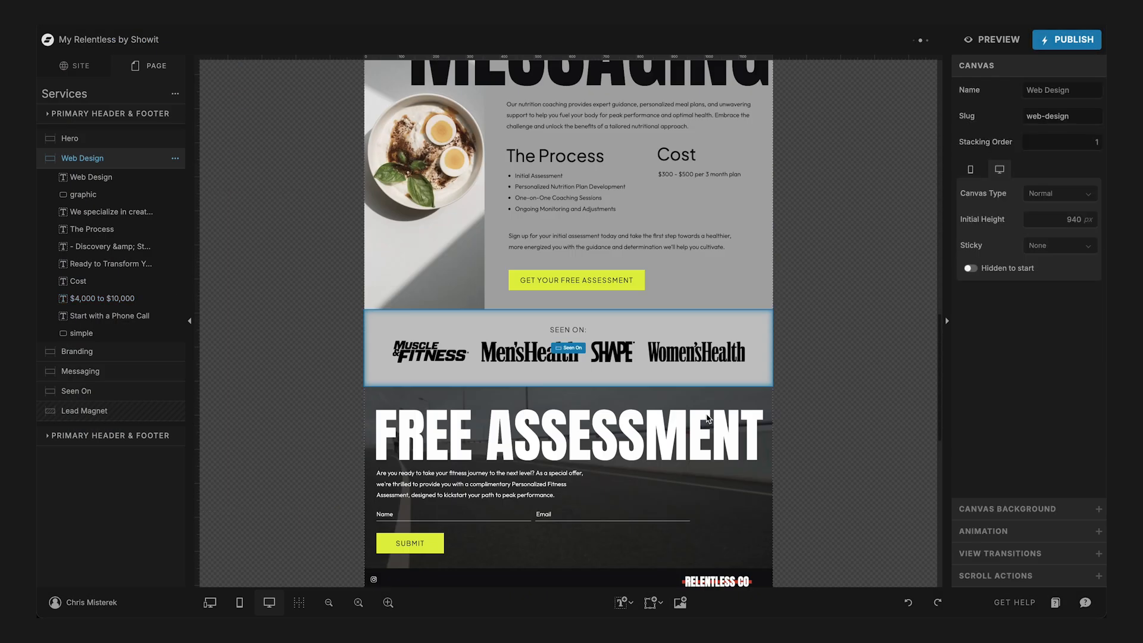
left_click(586, 436)
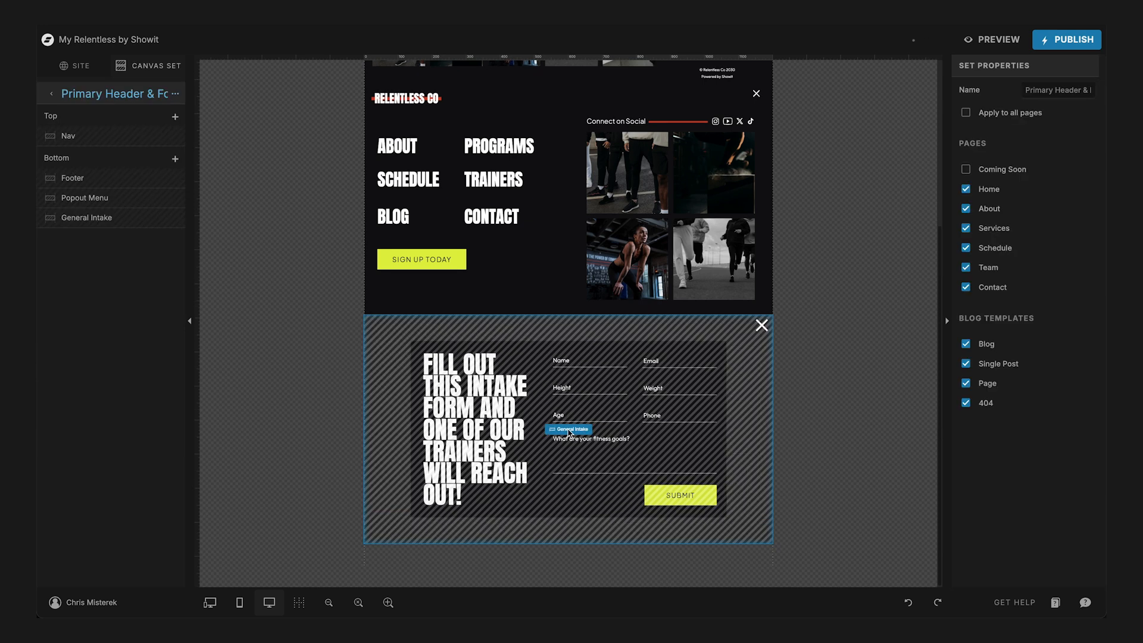
left_click(570, 429)
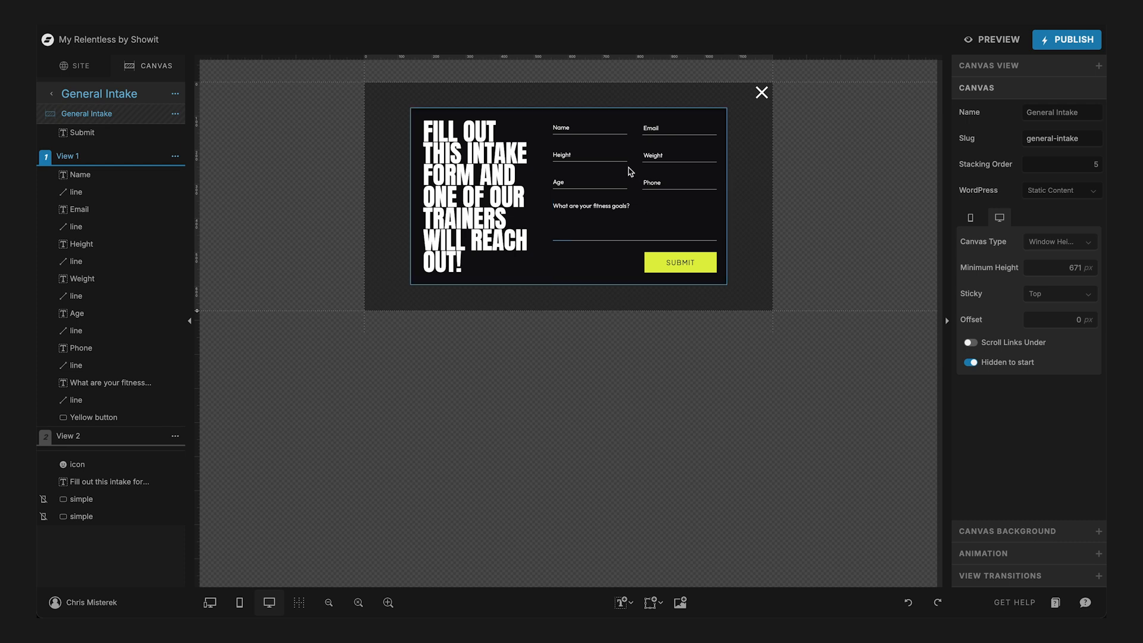
- Delete the Height and Weight inputs and their two underlines from the intake form
key("super+equal")
key("super+equal")
key("super+minus")
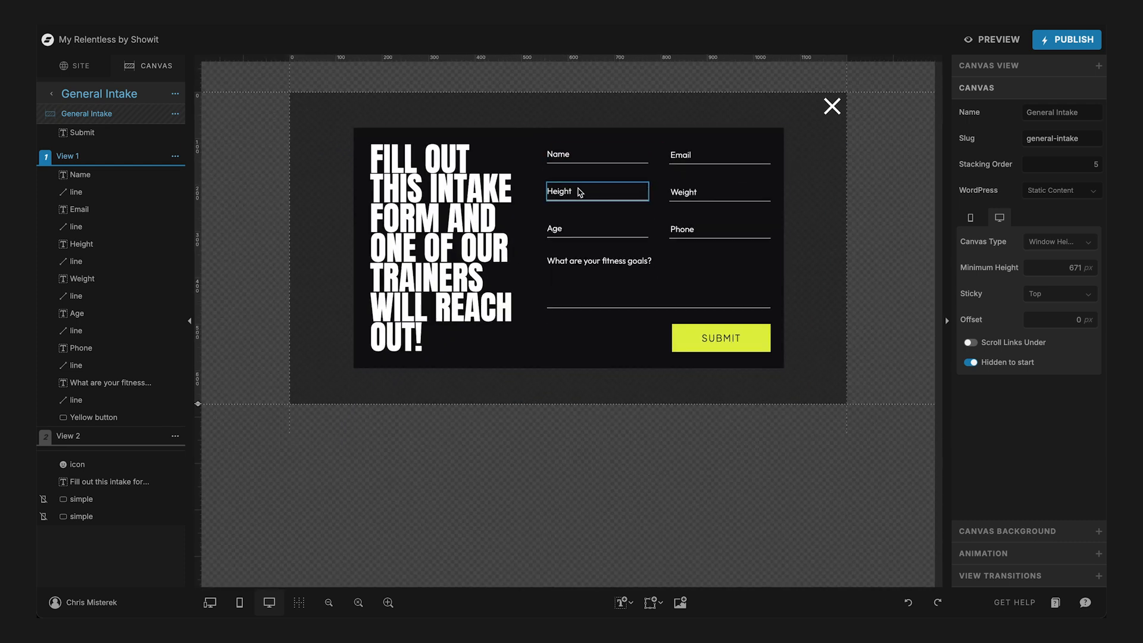
left_click(621, 190)
left_click(679, 188, "shift")
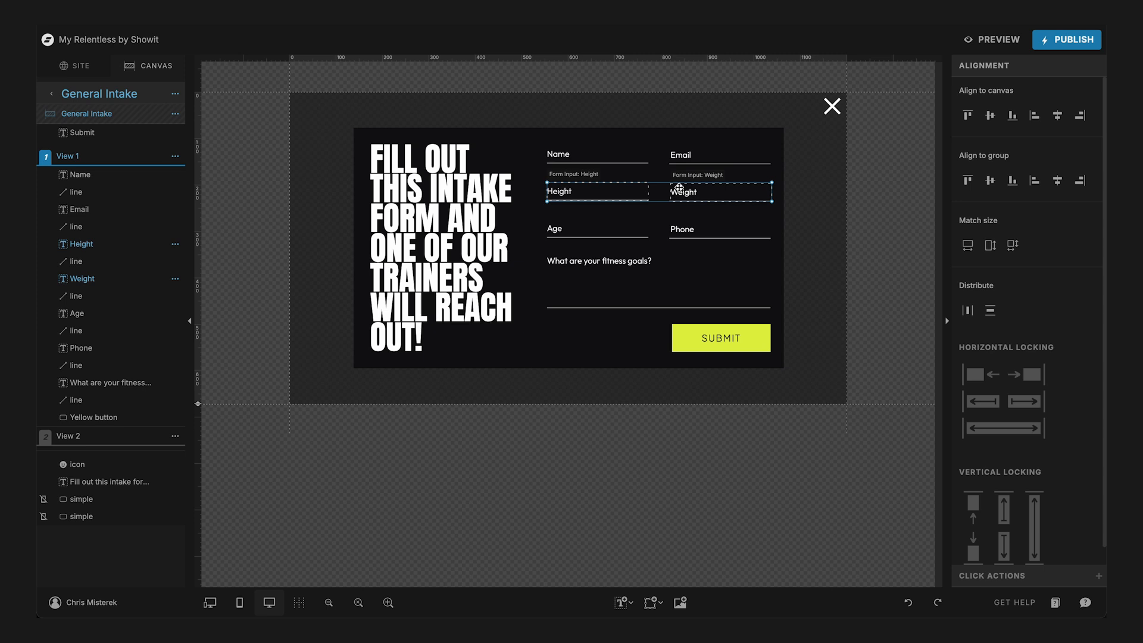
key("Delete")
left_click(711, 201)
left_click(622, 201, "shift")
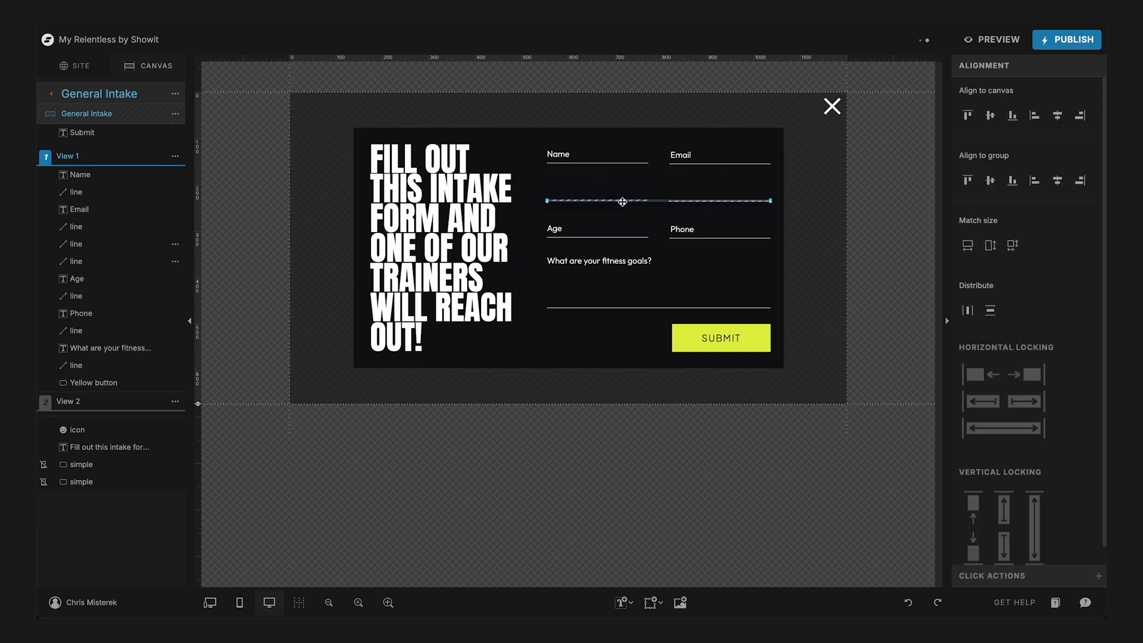
key("Delete")
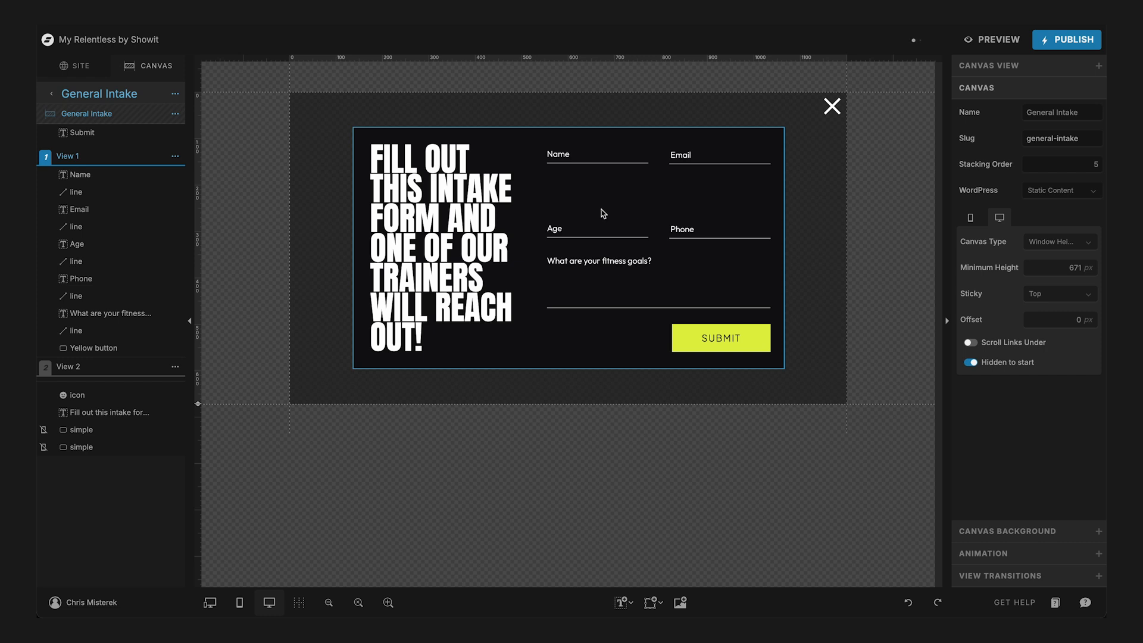
- Change the intake form's heading to "Fill out this form and I'll get back to you within 24 hours!"
left_click(425, 194)
left_click(435, 201)
double_click(432, 189)
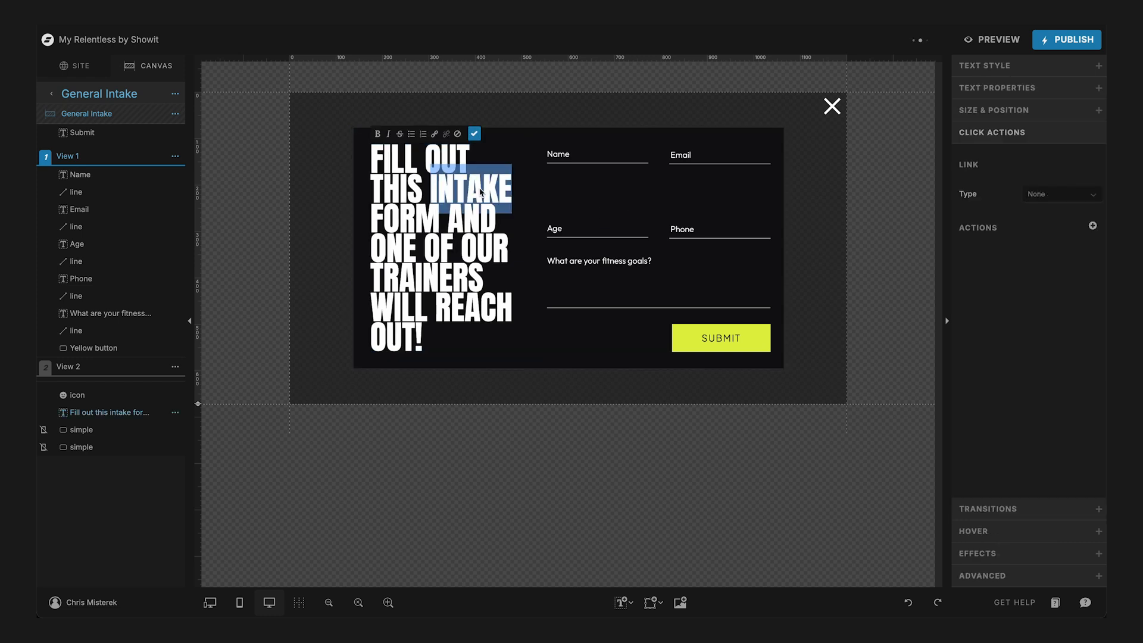
key("BackSpace")
key("Down")
key("shift+Down")
key("shift+Down")
key("shift+Down")
key("shift+Down")
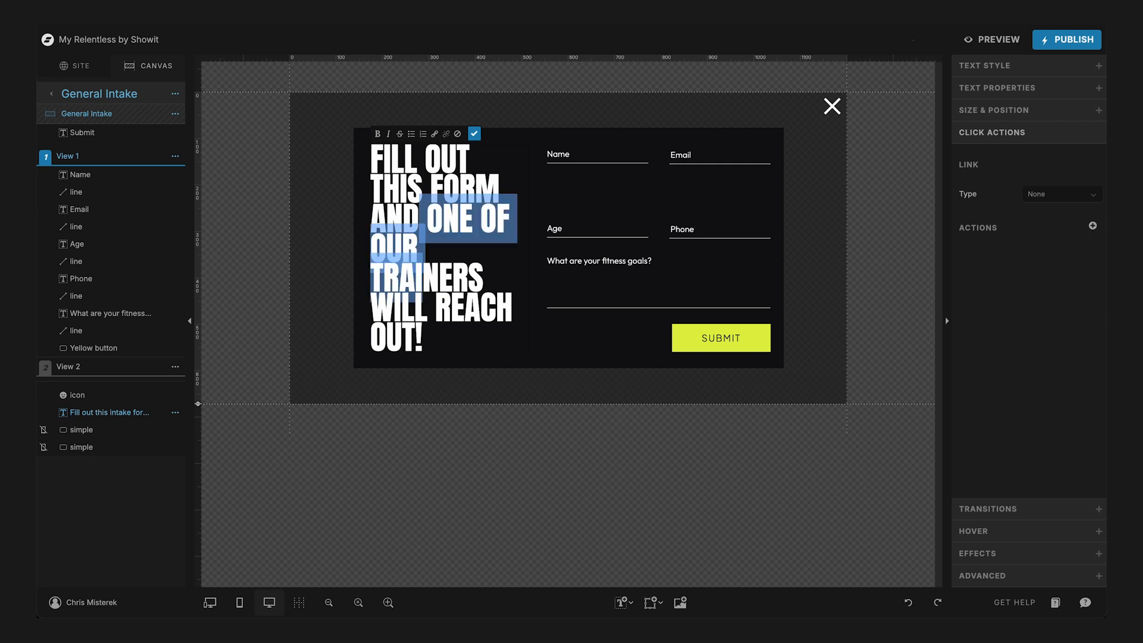
type("I")
key("BackSpace")
type("I'LL GET BACK")
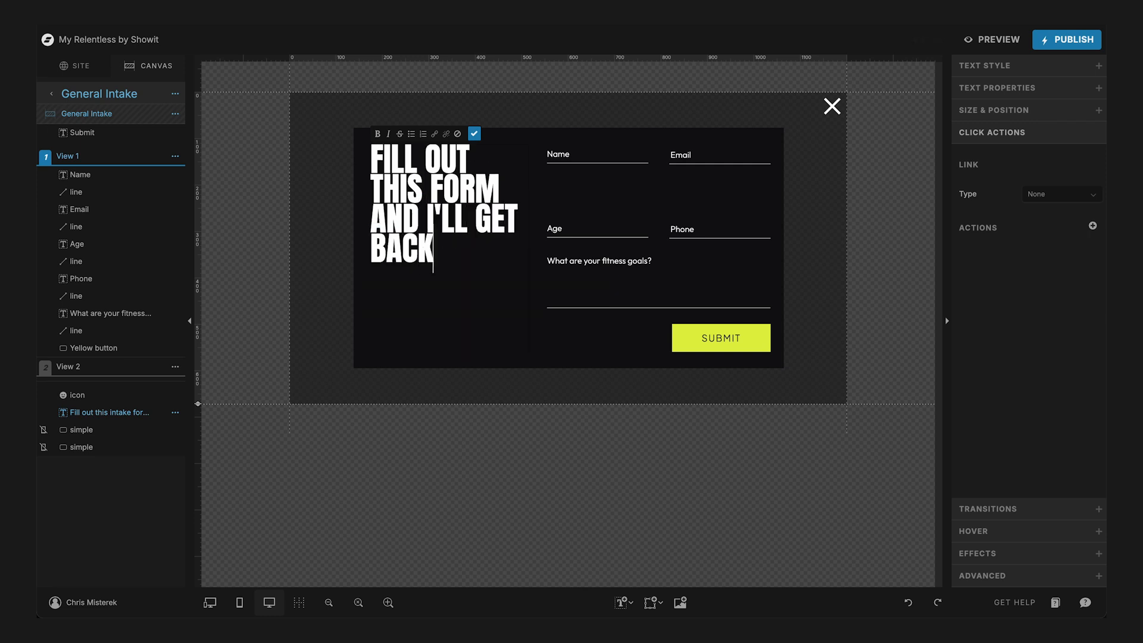
type(" TO YOU WITHIN ")
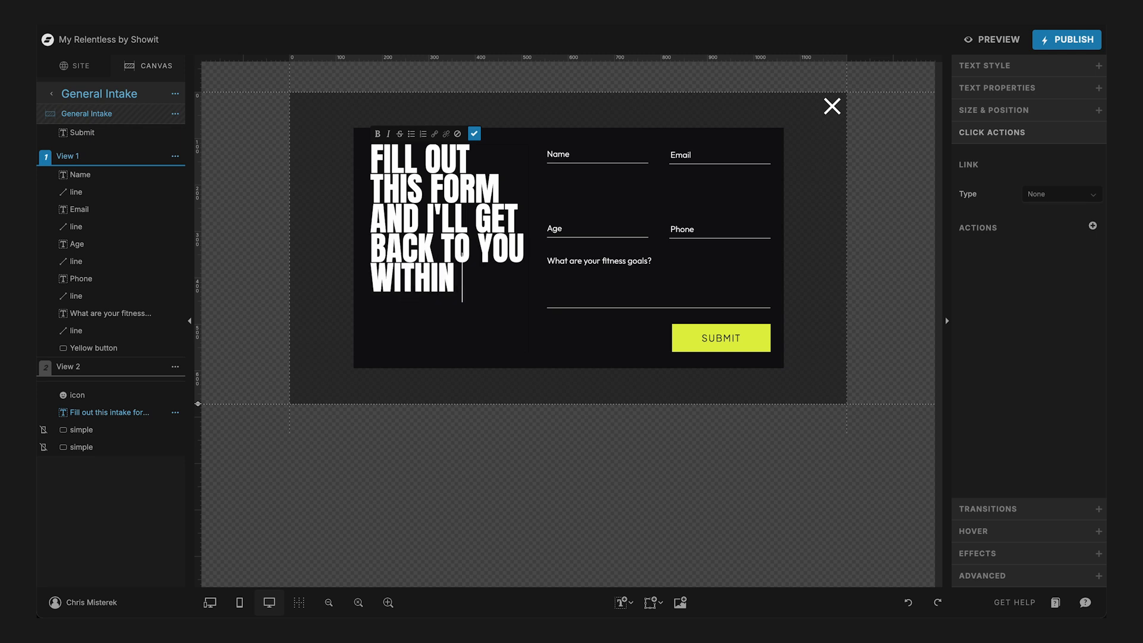
type("24 HOURS!")
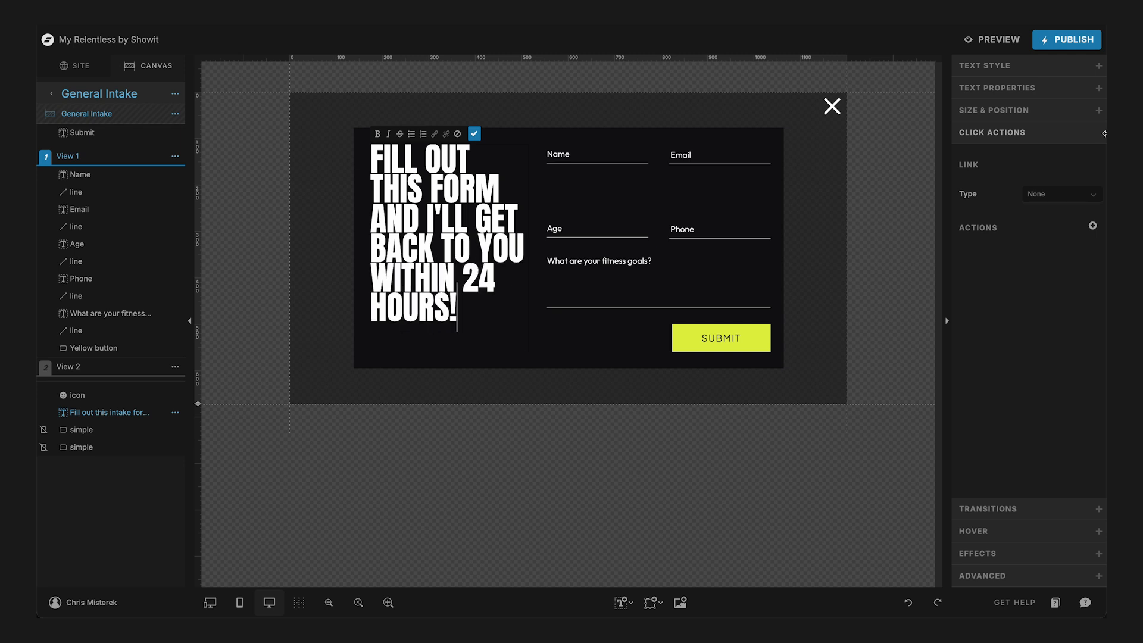
- Set the form heading's line height to 1.1
left_click(983, 69)
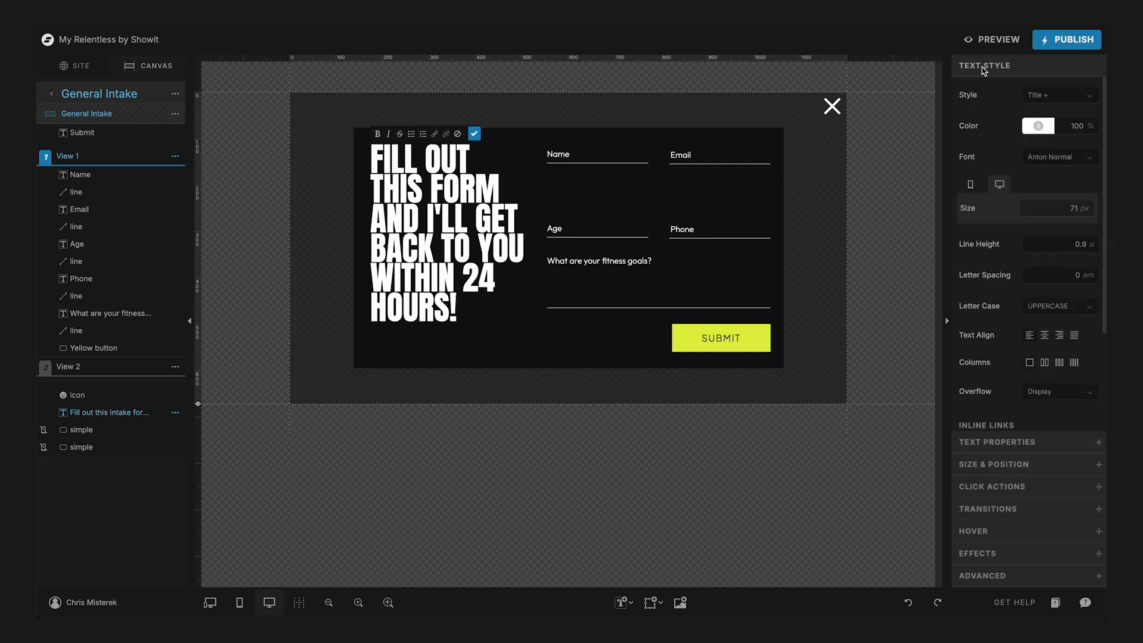
left_click(1064, 245)
double_click(1061, 245)
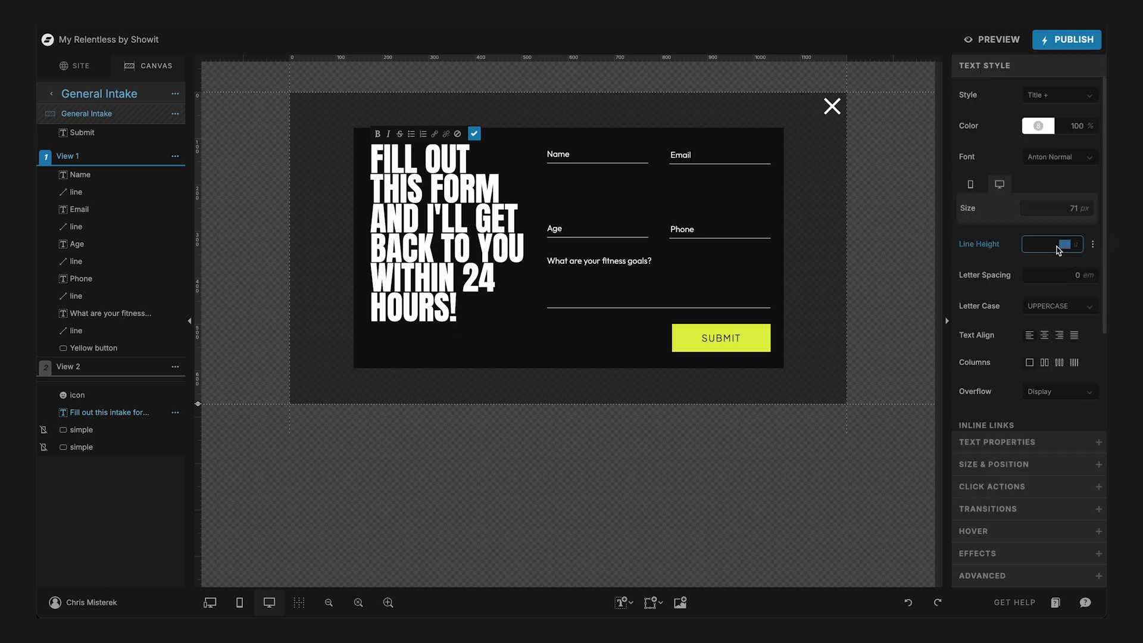
type("1.1")
key("BackSpace")
type("2")
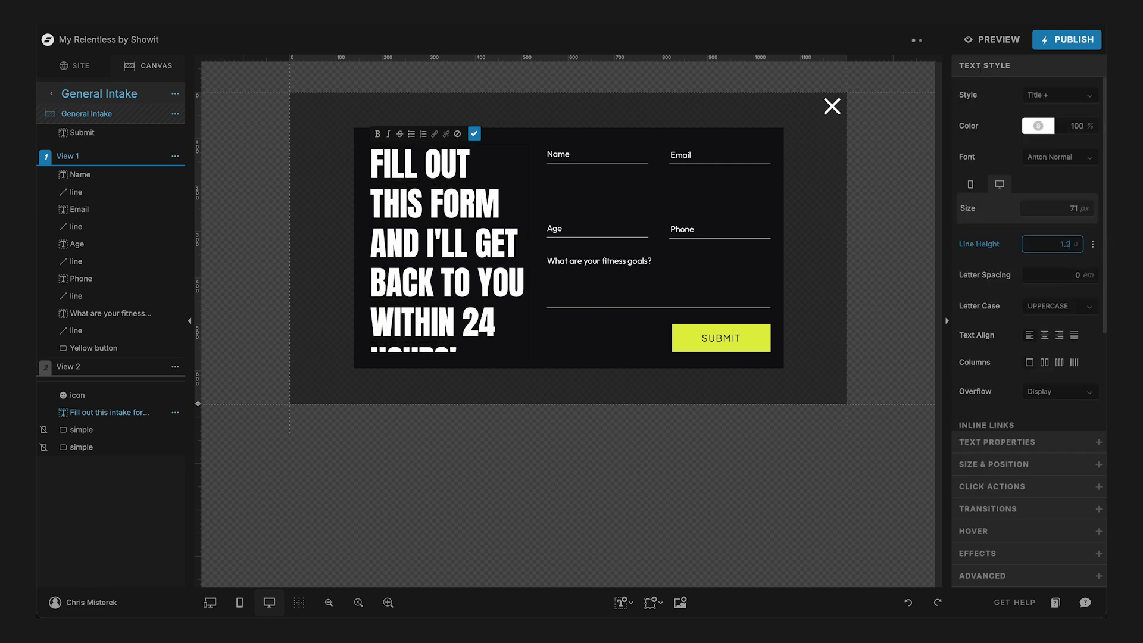
left_click(434, 233)
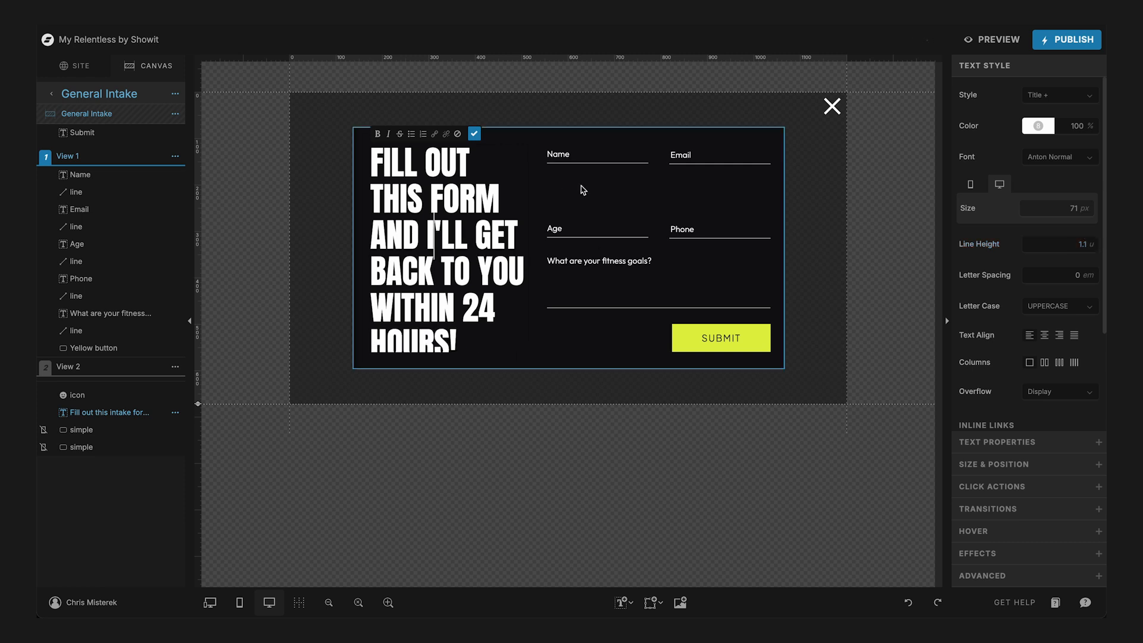
- Reposition the heading within the dark form panel and extend its text box downward to contain the last line
left_click(424, 230)
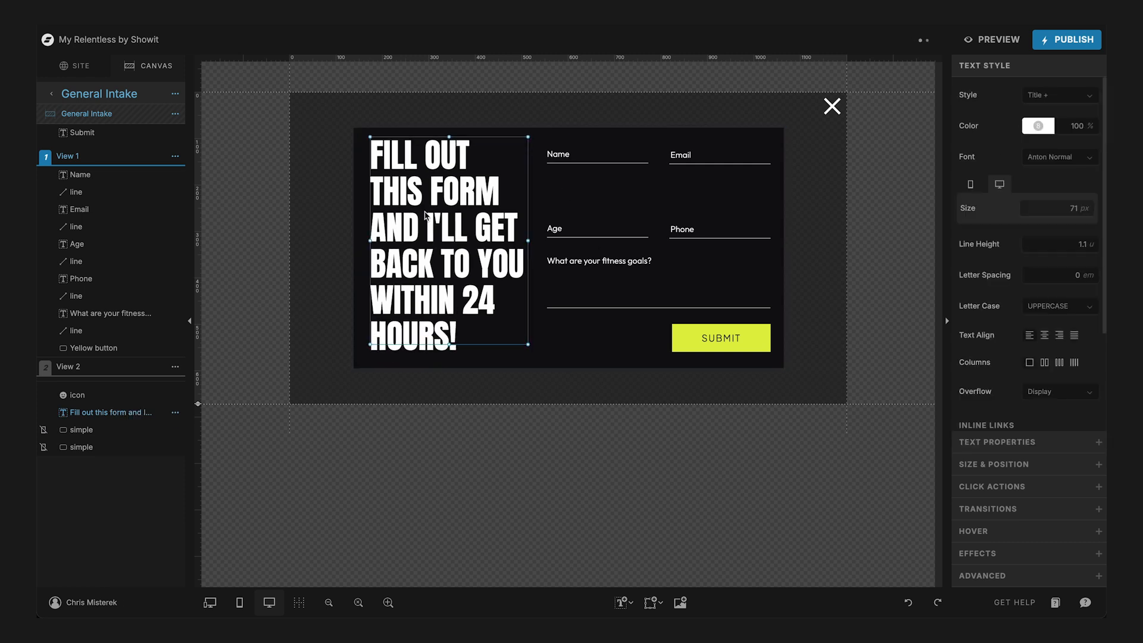
left_click_drag(425, 215, 426, 218)
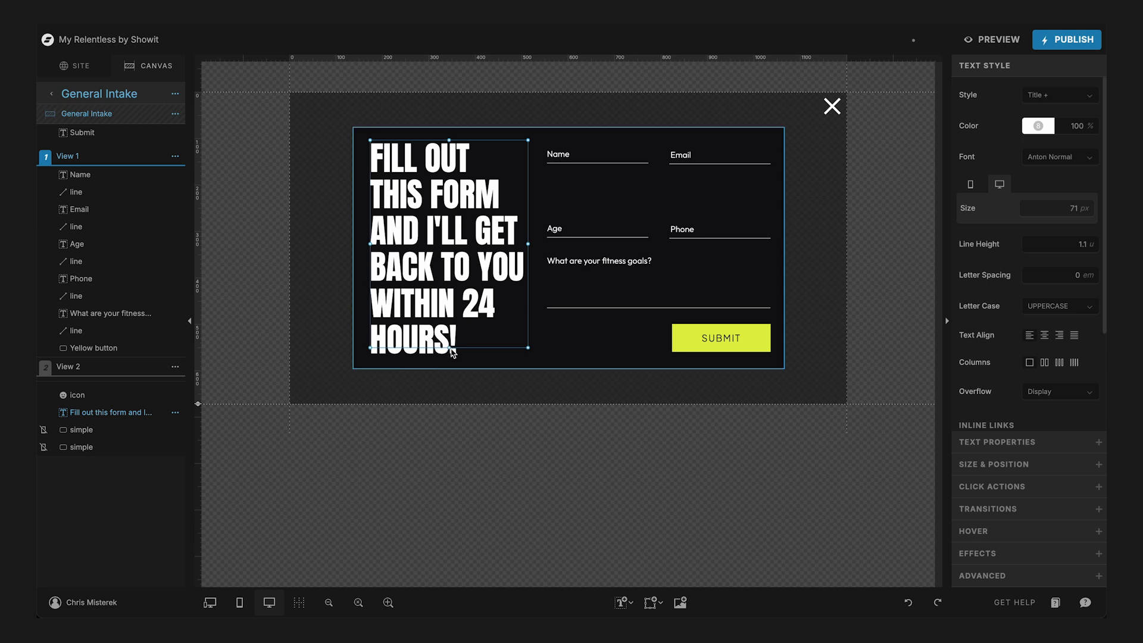
left_click_drag(450, 348, 450, 353)
left_click(686, 211)
- Try other line heights on the form heading and return it to 1.1
left_click(442, 250)
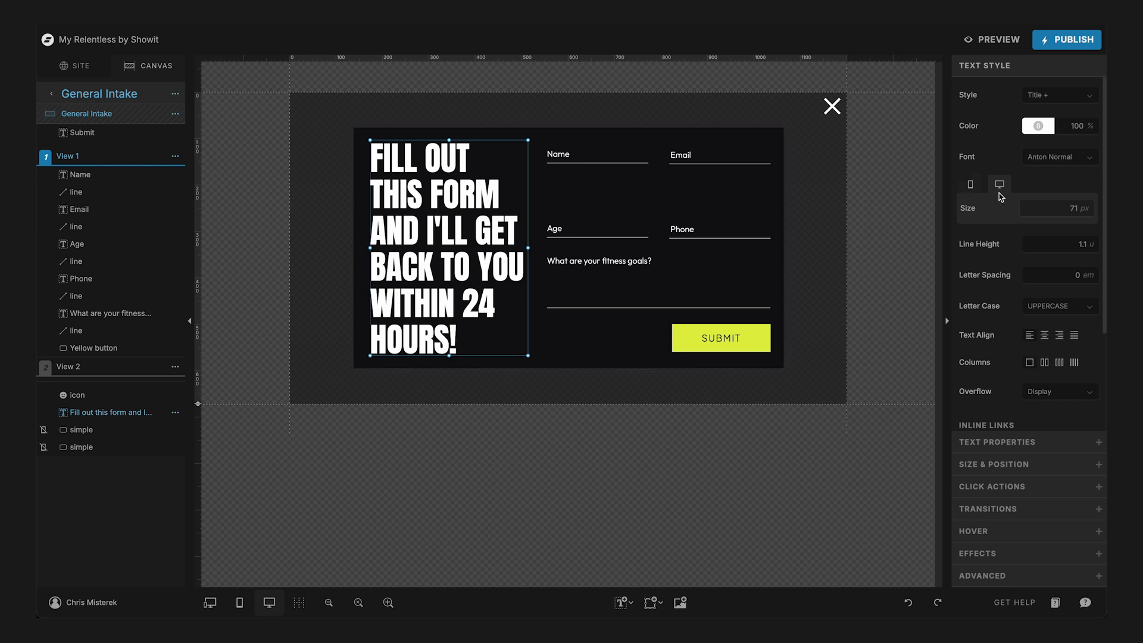
left_click(1057, 247)
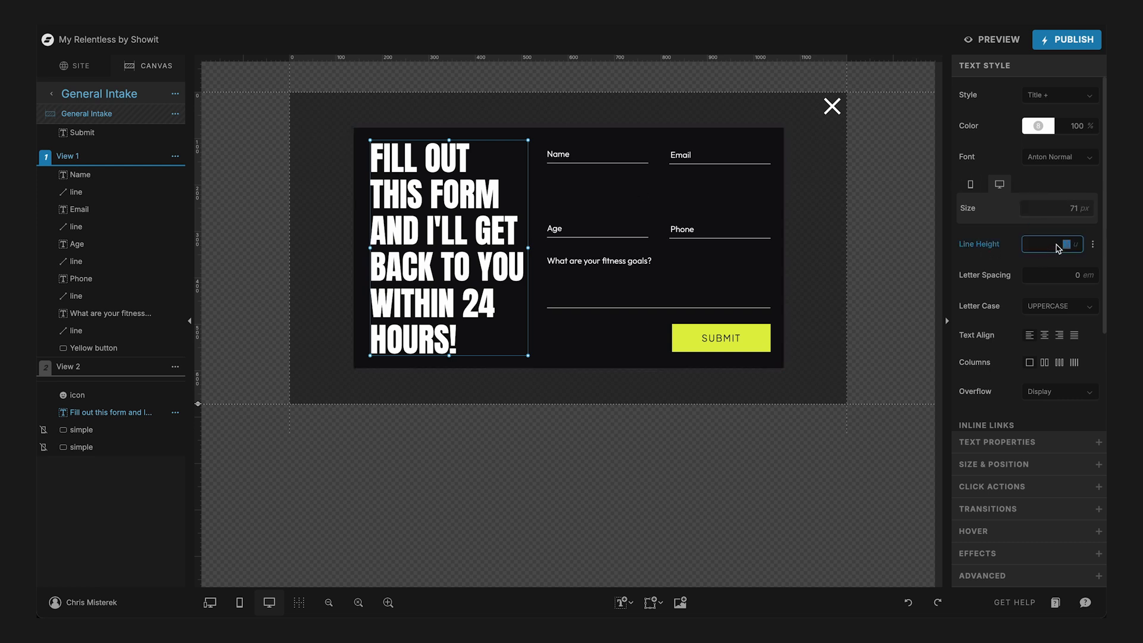
key("Down")
key("Down")
key("Down")
key("Down")
key("Down")
key("Down")
key("Up")
key("Up")
key("Up")
key("Up")
key("Up")
key("Up")
left_click(620, 395)
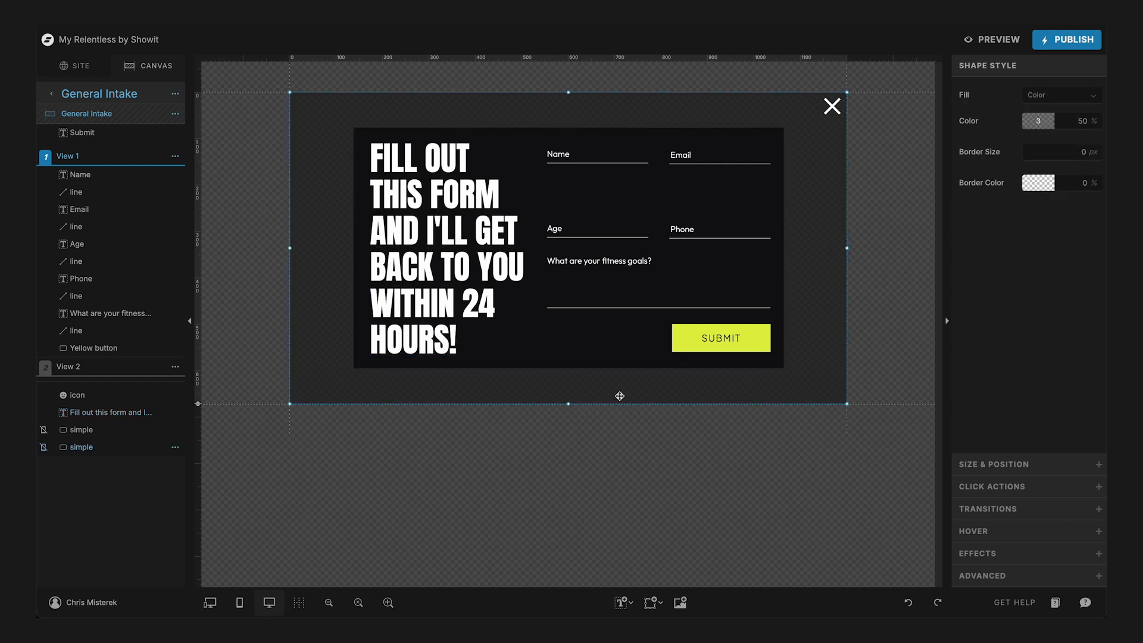
- Lock the dark background panel behind the form fields and heading
left_click(407, 246)
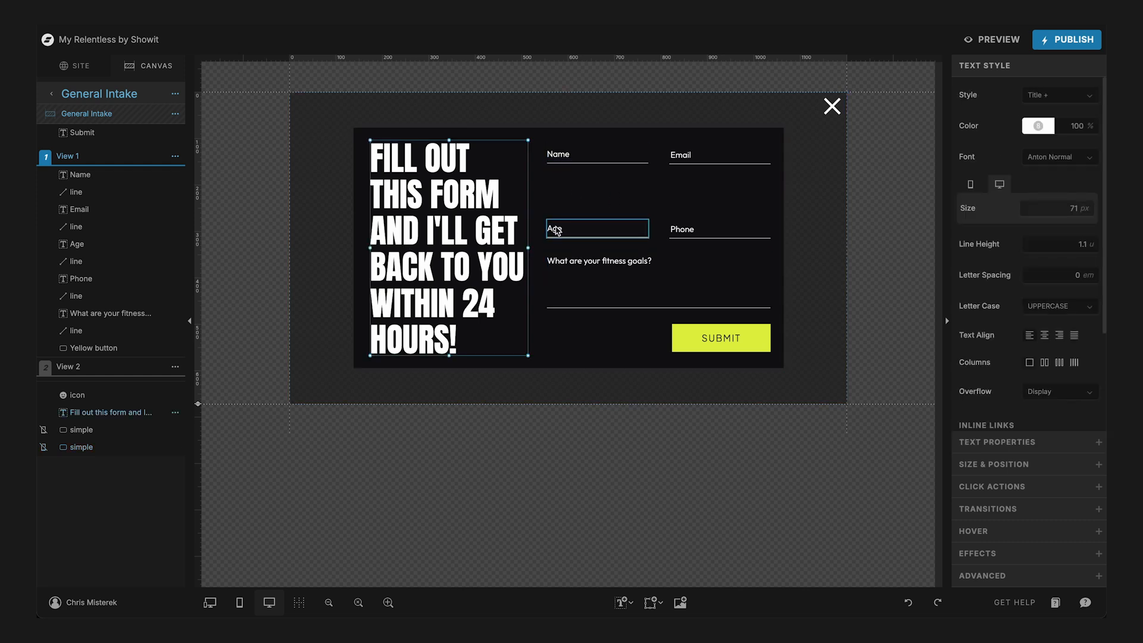
left_click(556, 229)
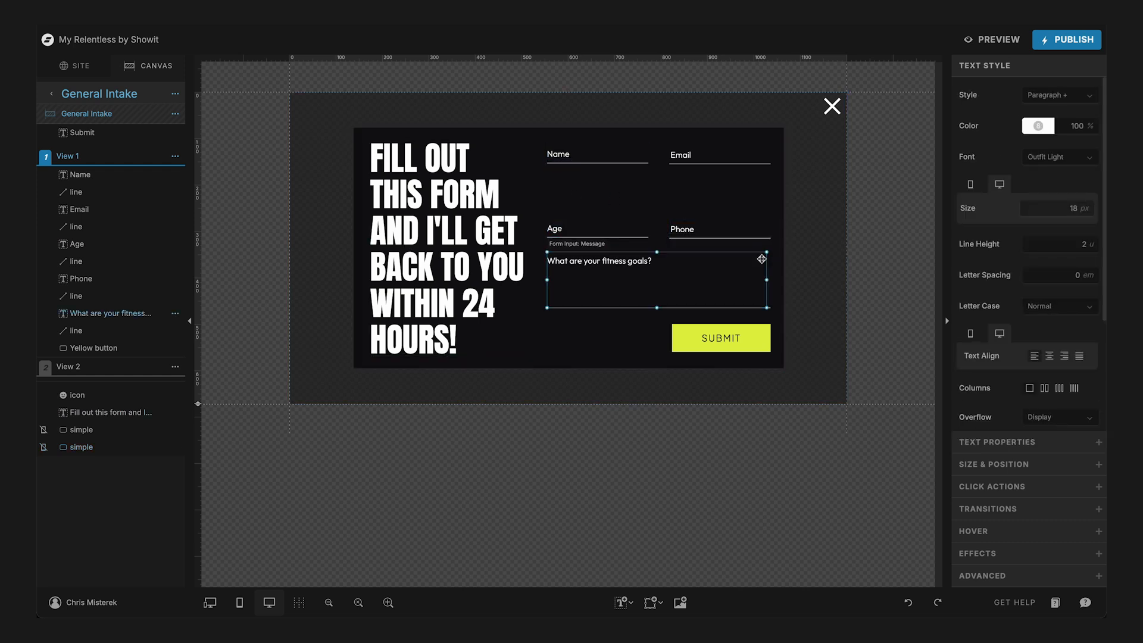
left_click(780, 225)
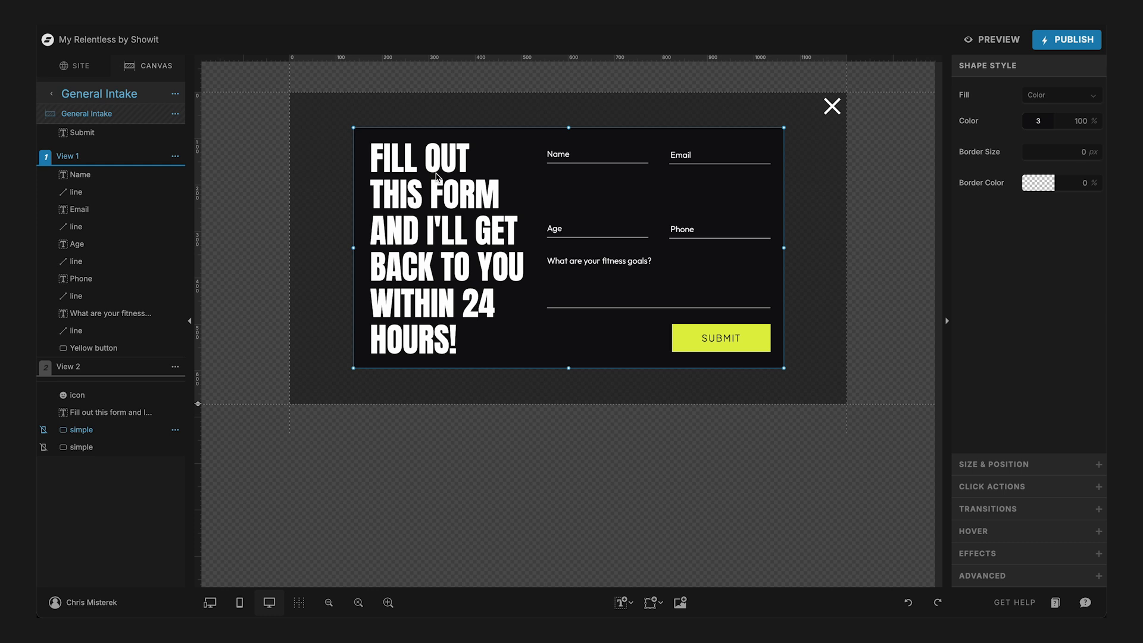
key("ctrl+l")
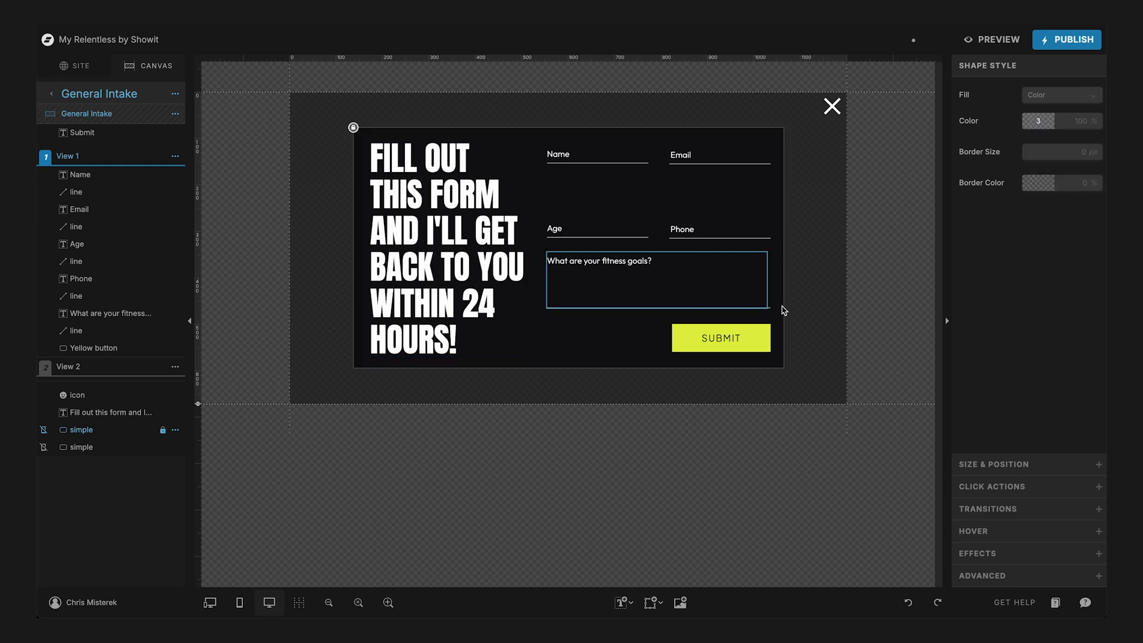
- Lock the semi-transparent overlay shape that fills the General Intake canvas
left_click_drag(770, 259, 562, 198)
key("ctrl+z")
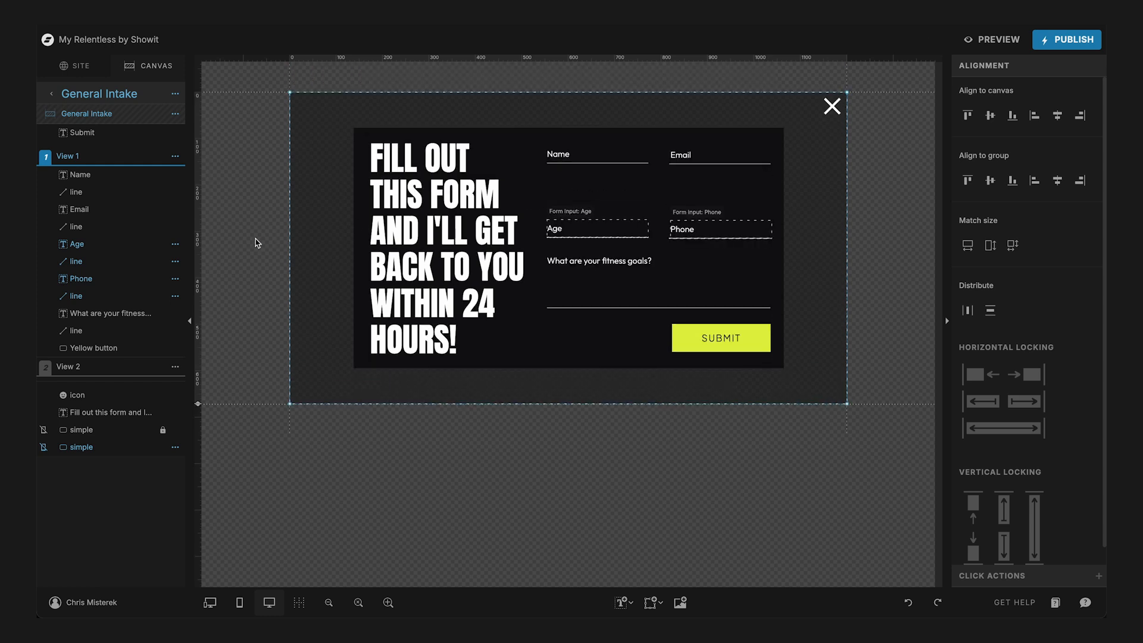
left_click(282, 247)
left_click(320, 265)
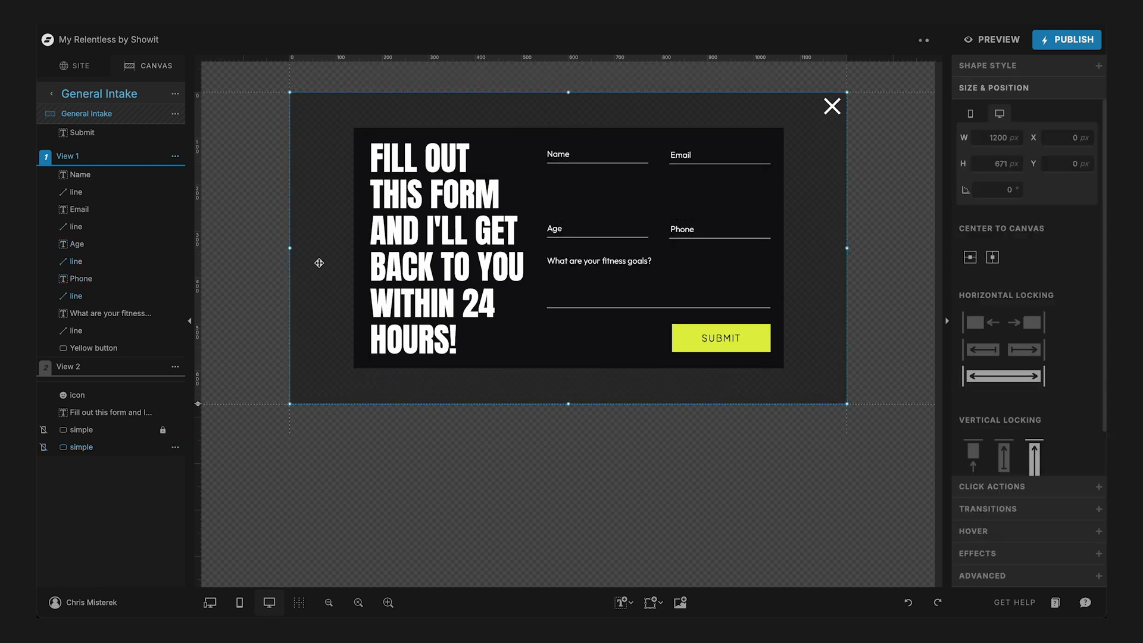
key("ctrl+l")
- Move the Age and Phone fields with their underlines up into the gap beneath Name and Email
left_click(771, 254)
left_click_drag(773, 257, 684, 191)
left_click(593, 183)
left_click(782, 217)
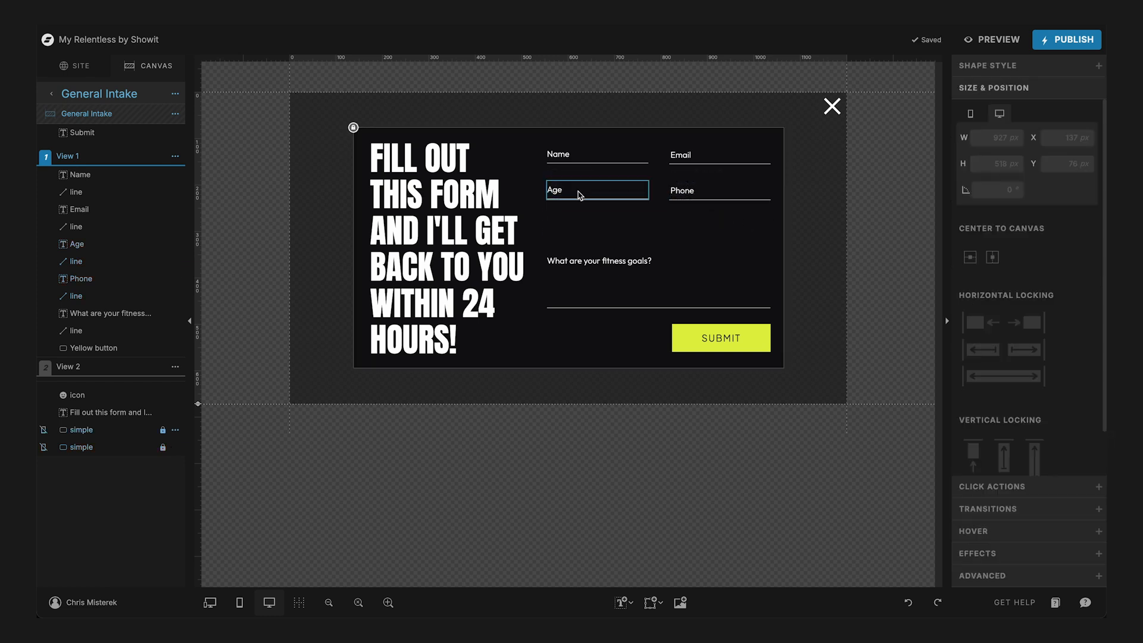
- Change the Age field's label text to "Business"
left_click(558, 192)
double_click(561, 191)
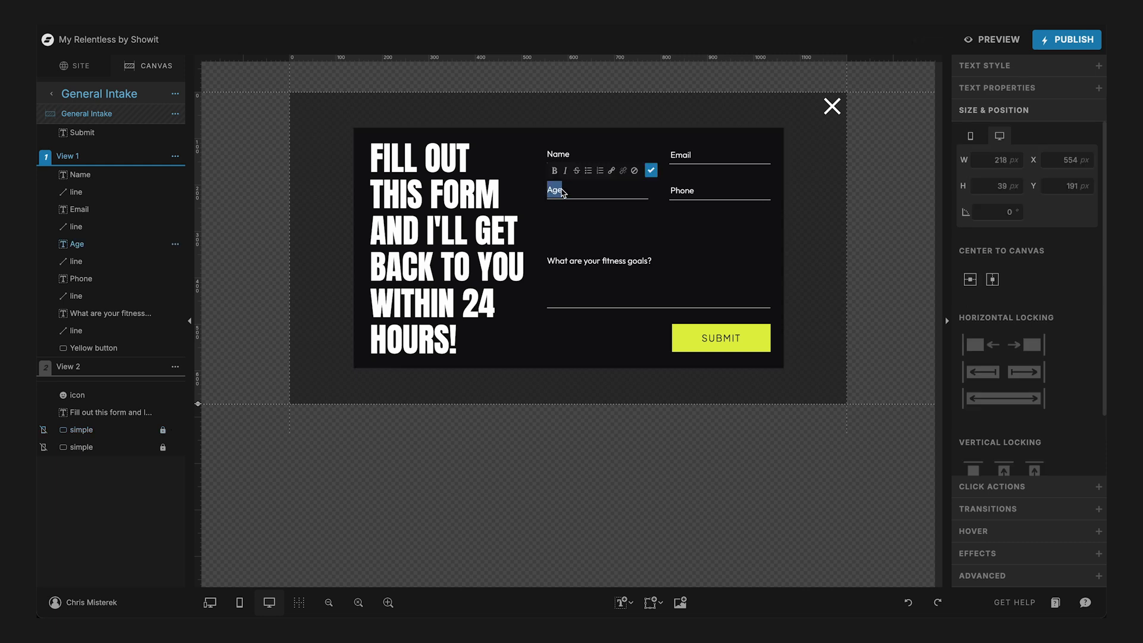
type("Business")
key("Escape")
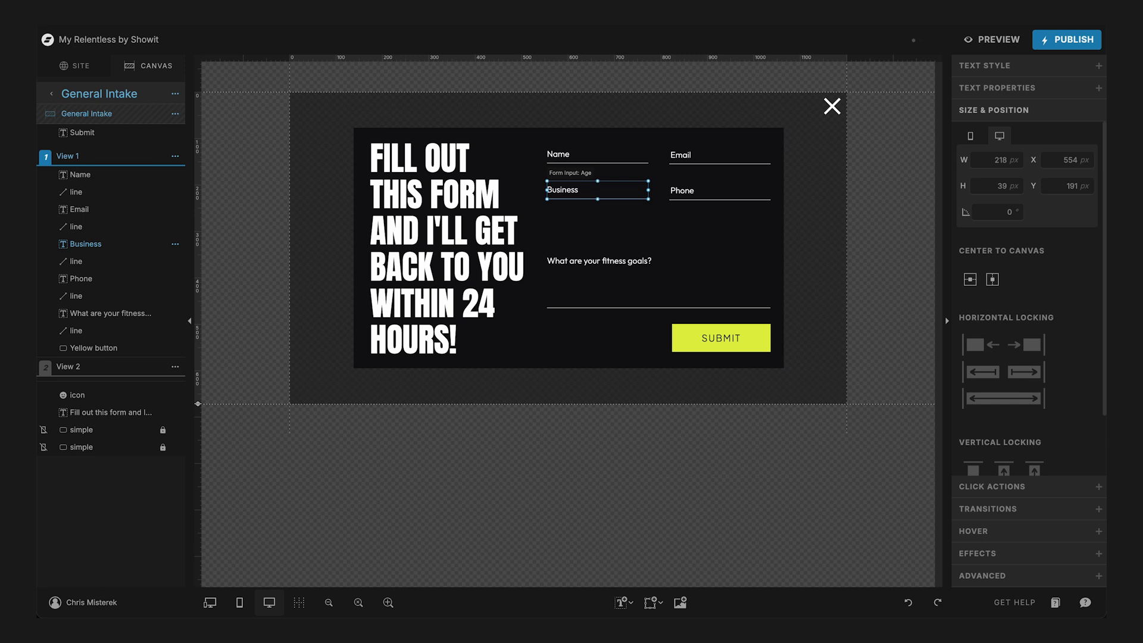
- Extend the fitness goals message box upward to a height of 203 px, filling the gap beneath Business and Phone
left_click(666, 238)
left_click(606, 269)
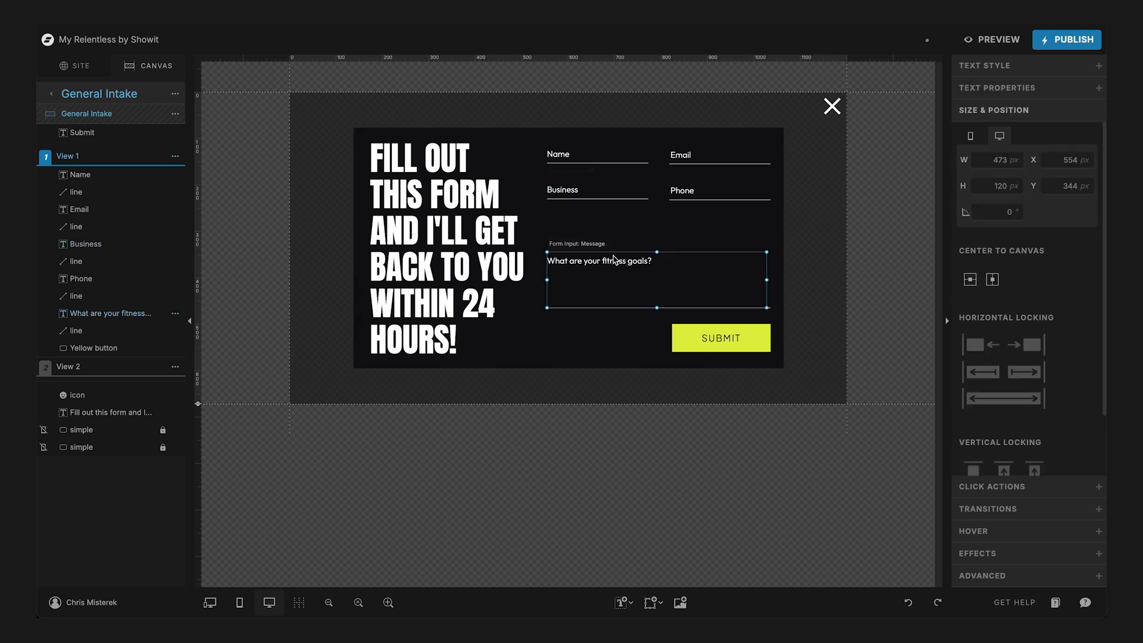
left_click_drag(658, 254, 656, 213)
- Change the message box's text to "Tell me about your project!"
double_click(624, 230)
type("Tell me")
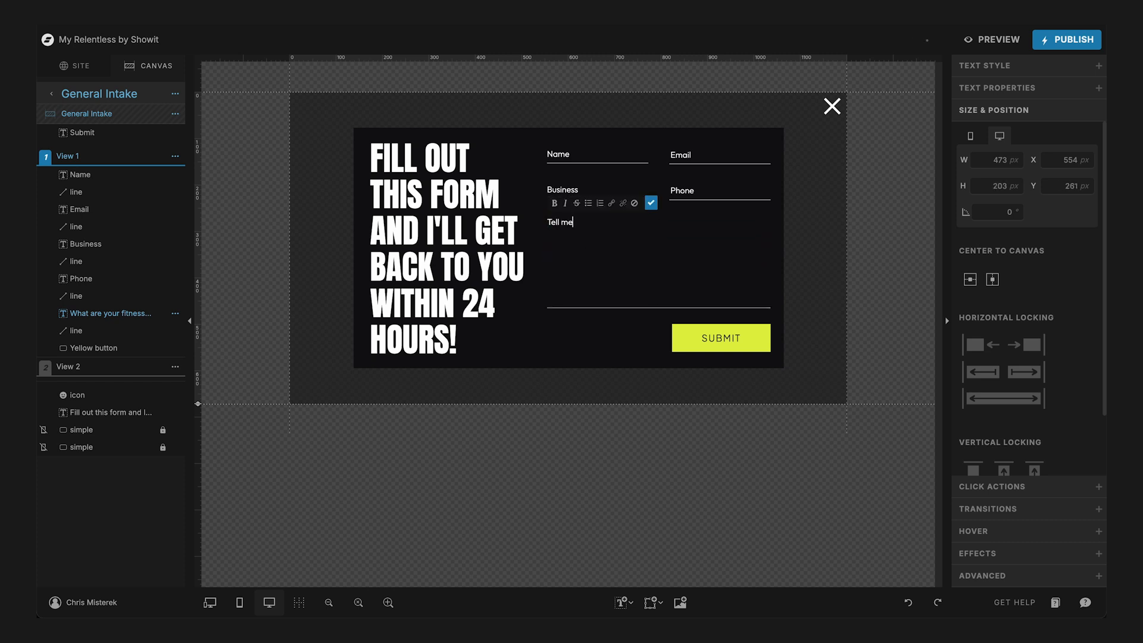
type(" about your project!")
key("Escape")
left_click(811, 266)
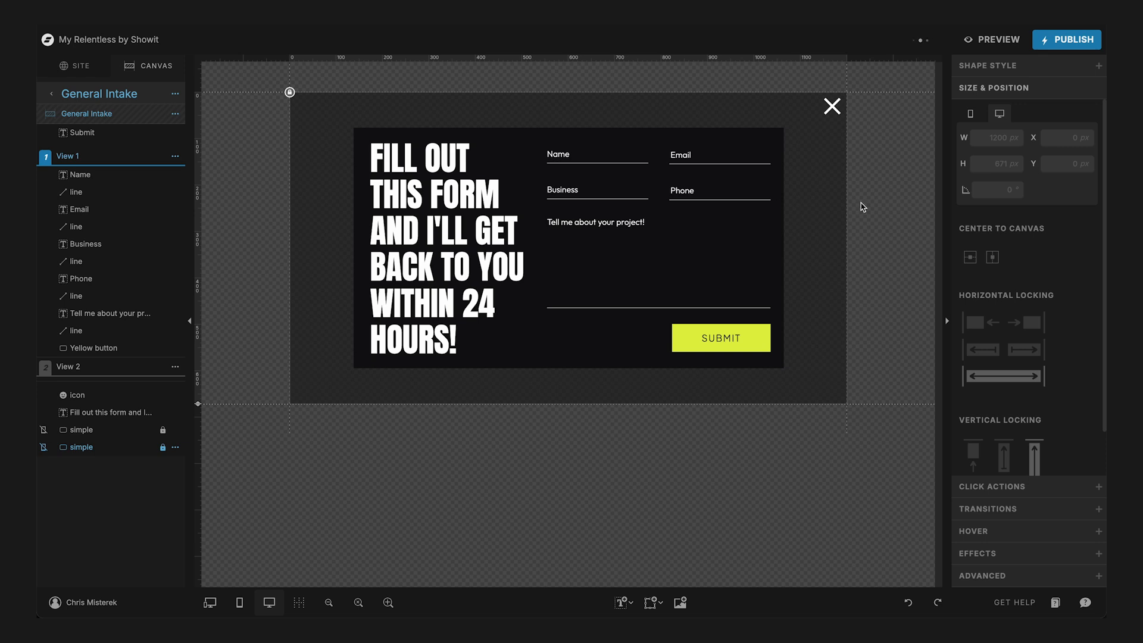
- Examine the contact form settings of the Name, Email, Business, Phone and message fields
left_click(584, 162)
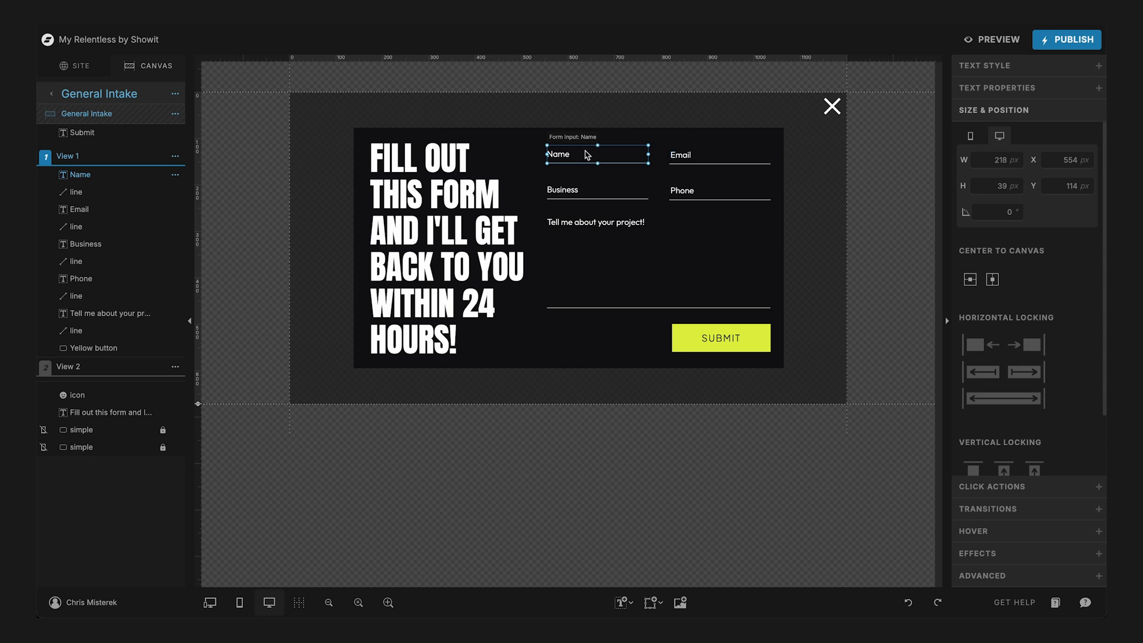
left_click(1022, 89)
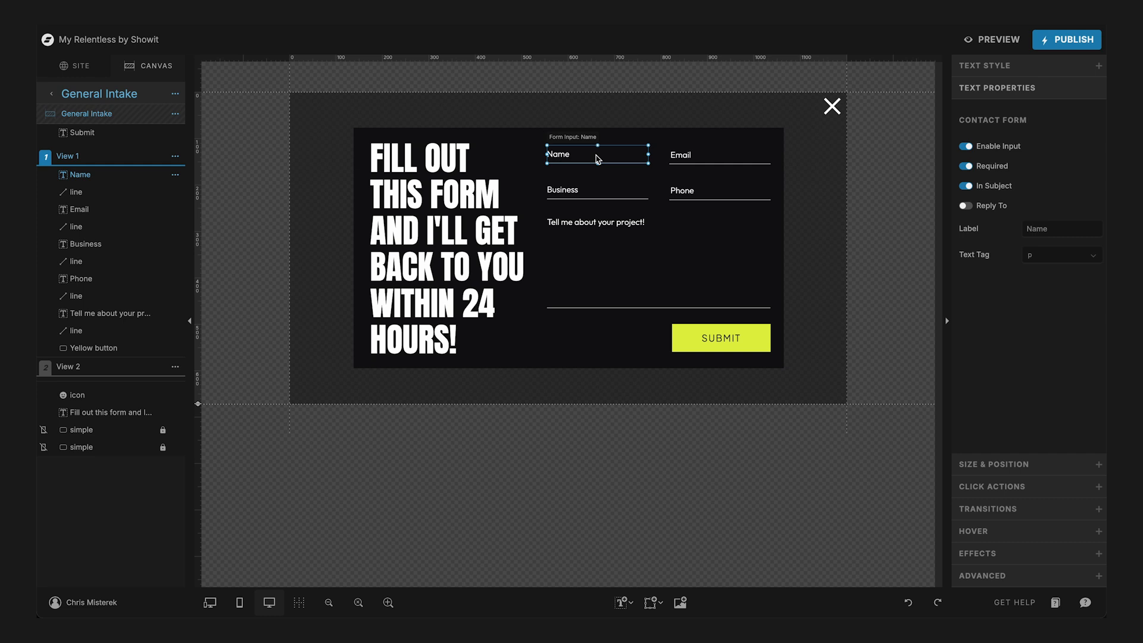
left_click(690, 157)
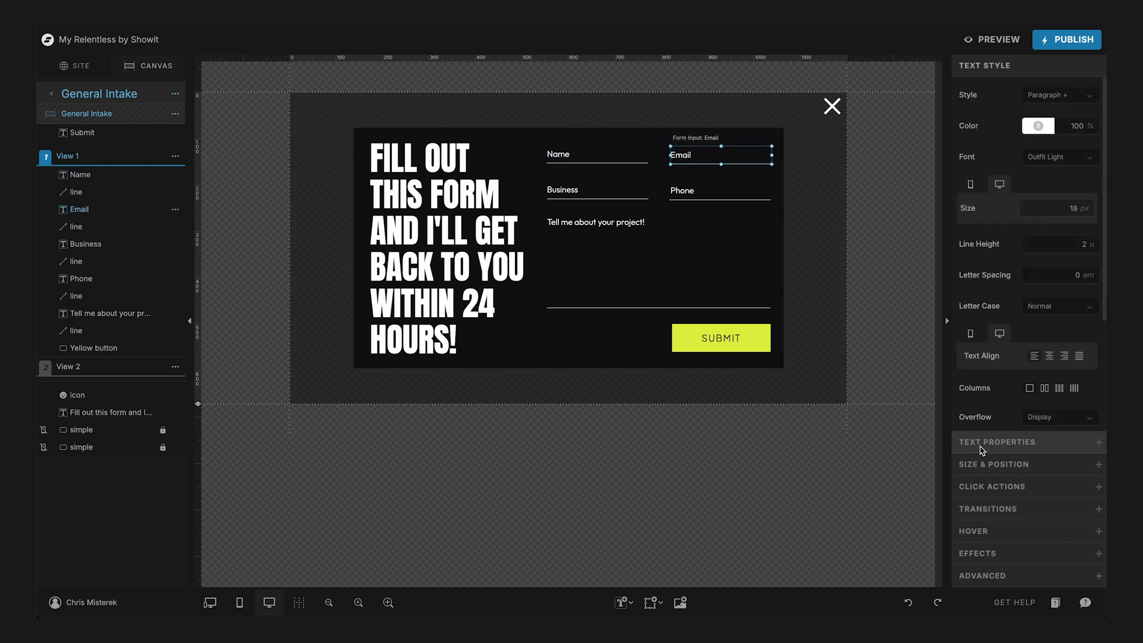
left_click(982, 443)
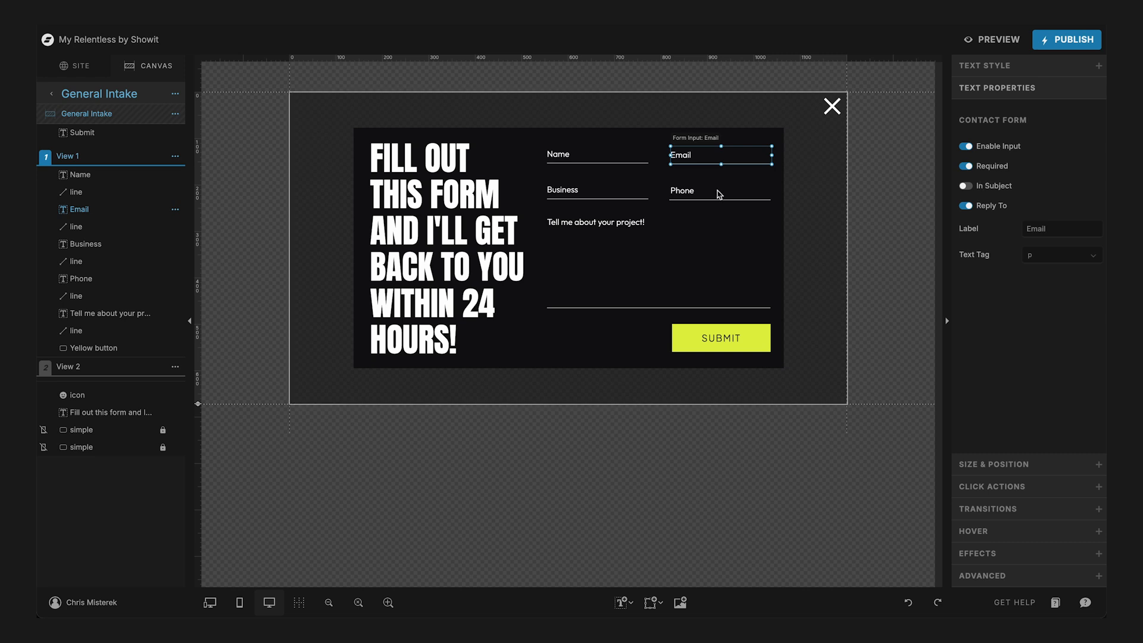
left_click(592, 191)
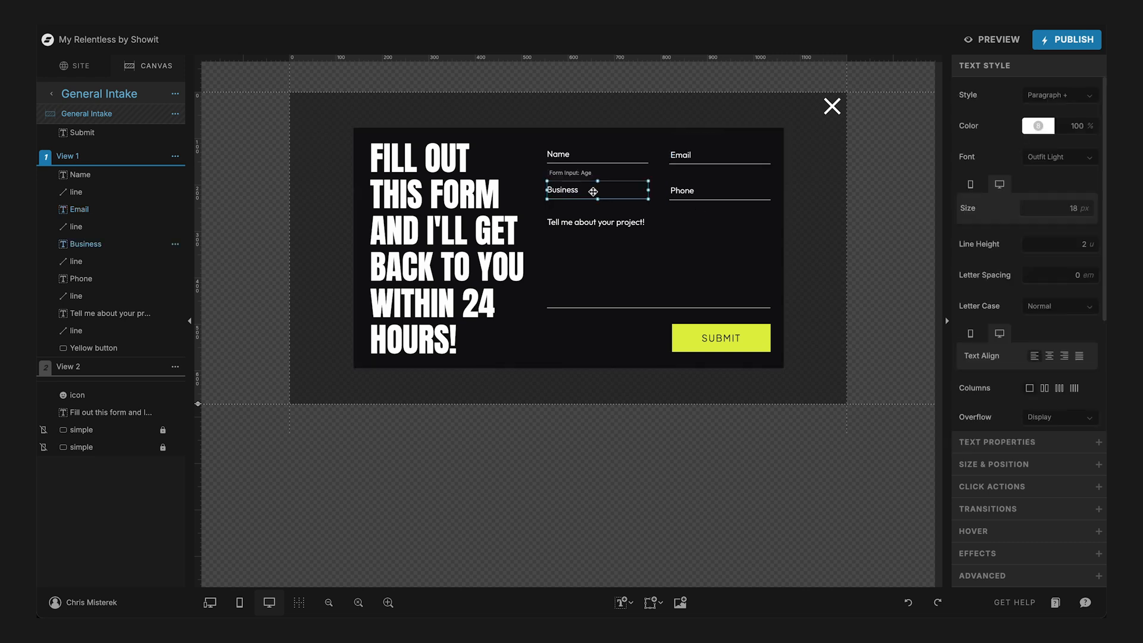
left_click(988, 444)
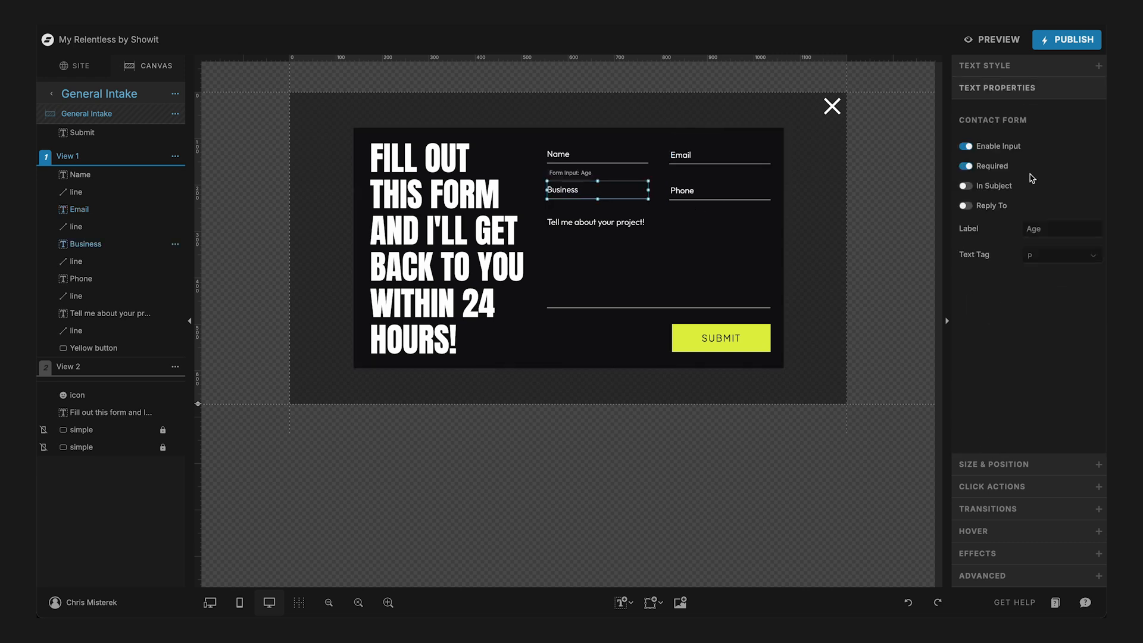
left_click(690, 193)
left_click(1012, 447)
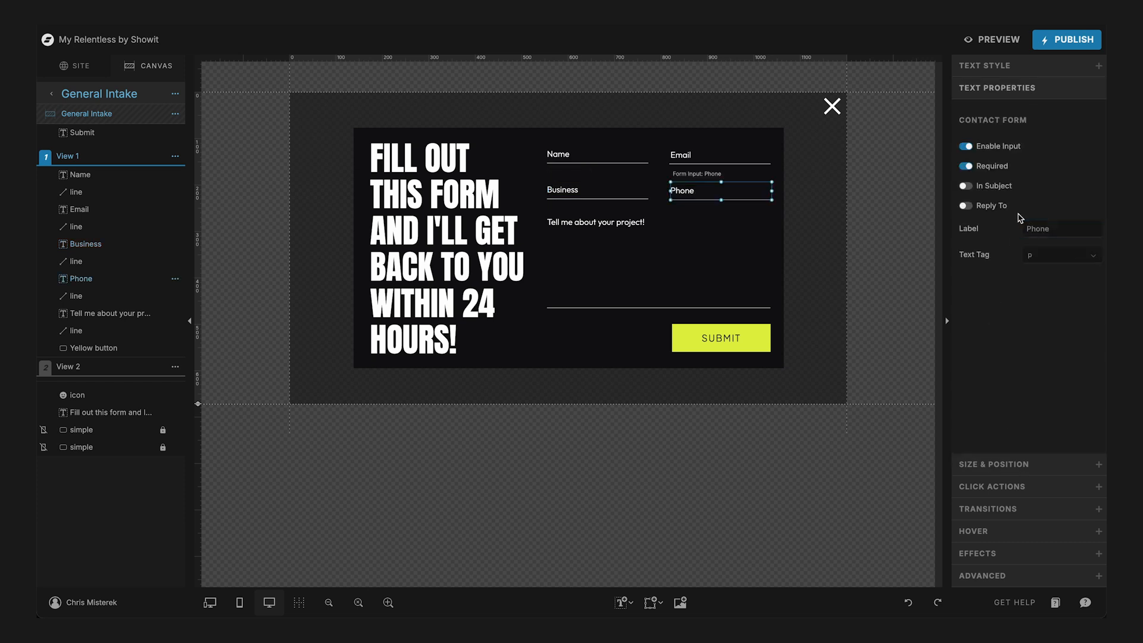
left_click(619, 247)
left_click(1003, 444)
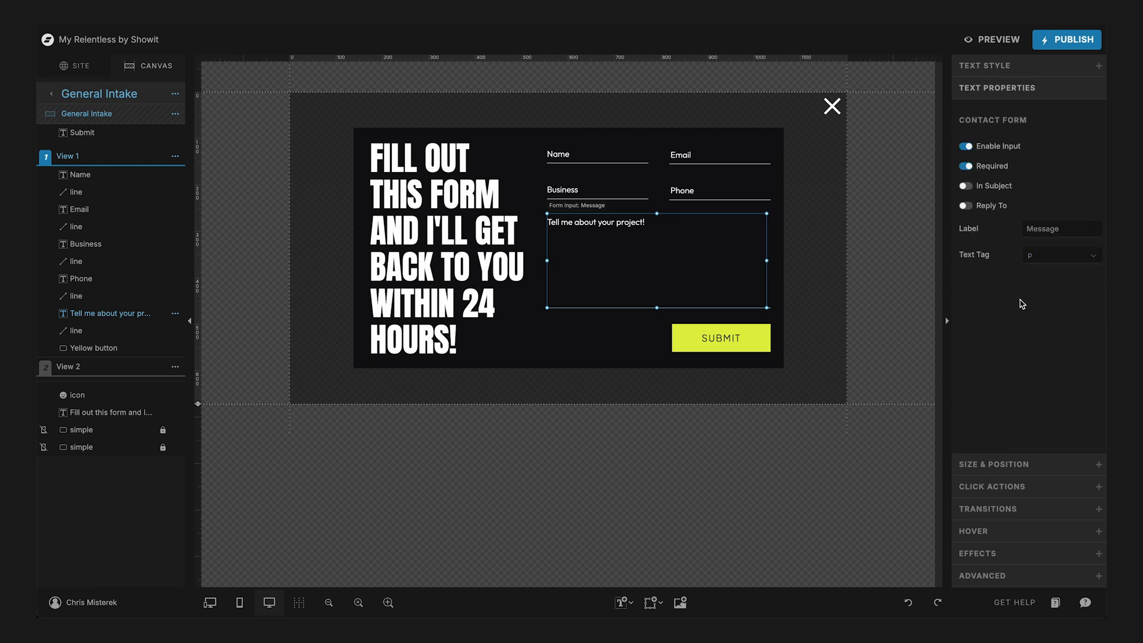
left_click(584, 189)
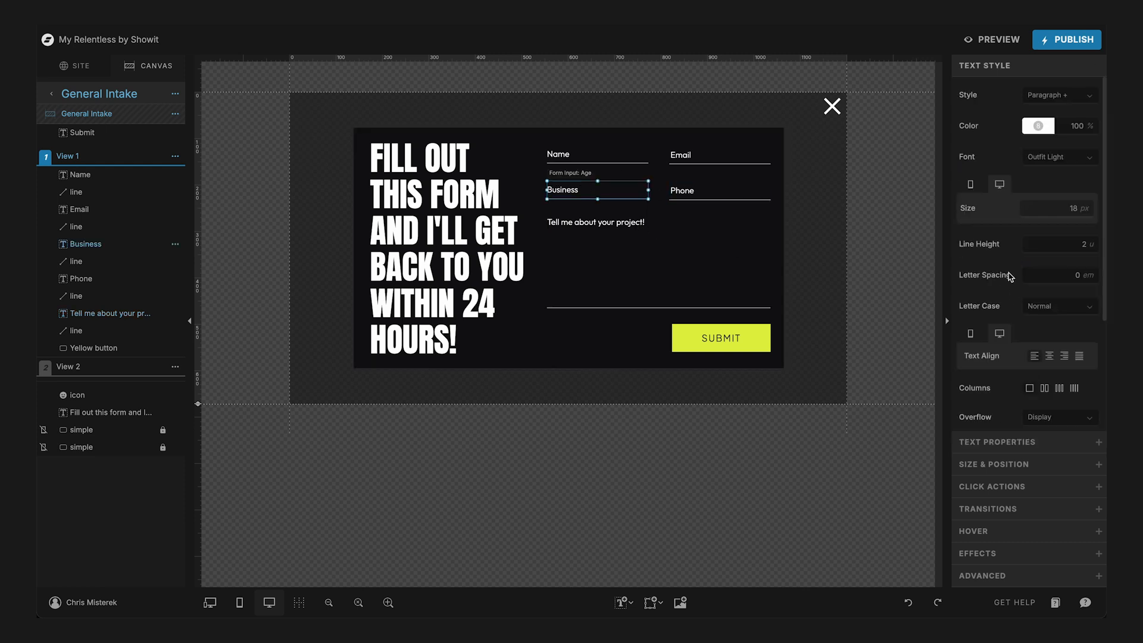
left_click(1005, 442)
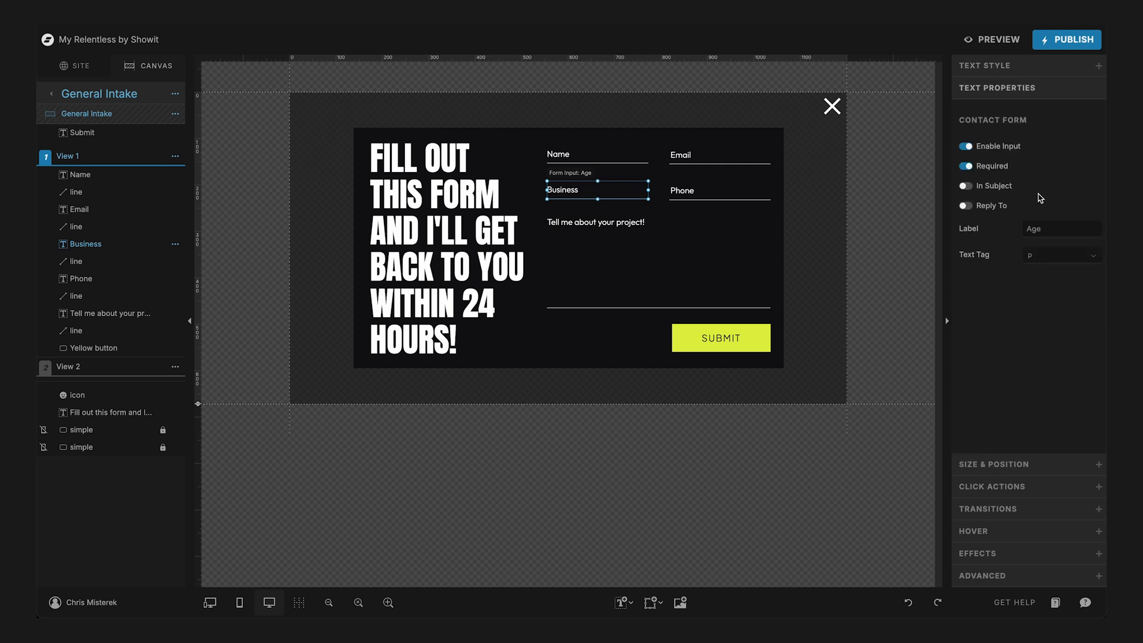
double_click(1035, 232)
type("Phone")
left_click(689, 189)
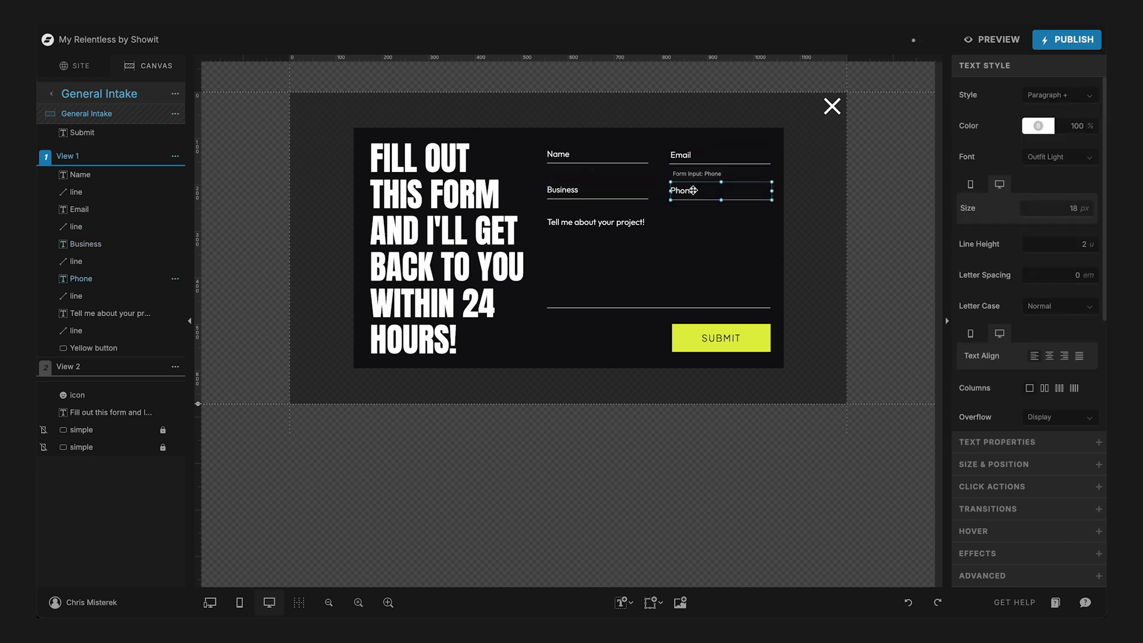
- Set the contact form label of the Business field to "Business"
left_click(557, 199)
left_click(558, 191)
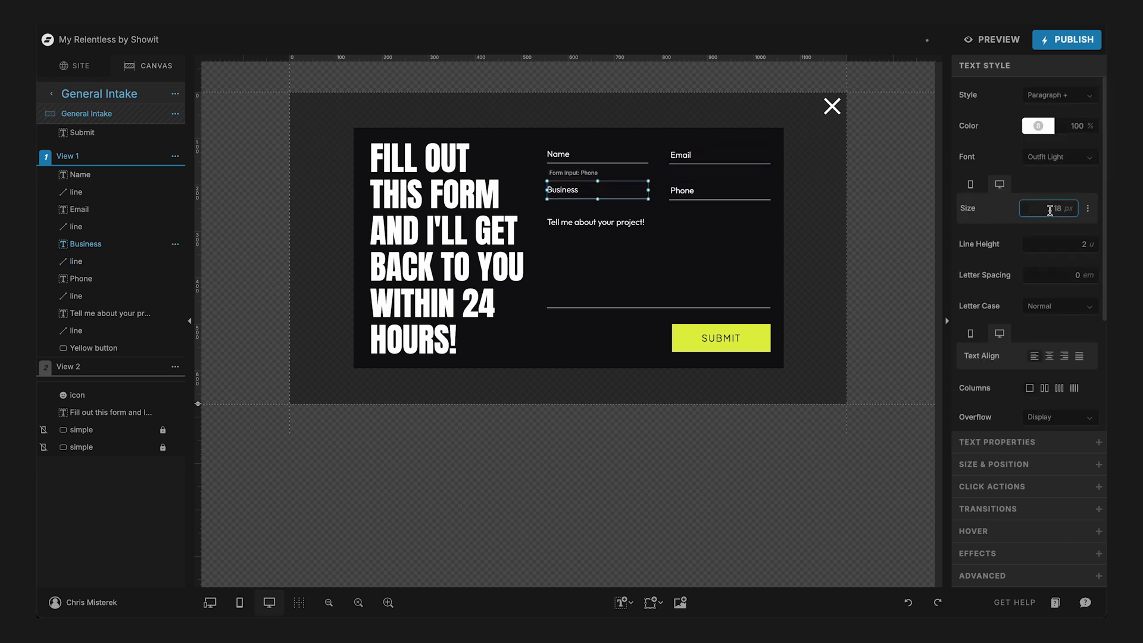
left_click(1005, 441)
double_click(1035, 230)
type("Business")
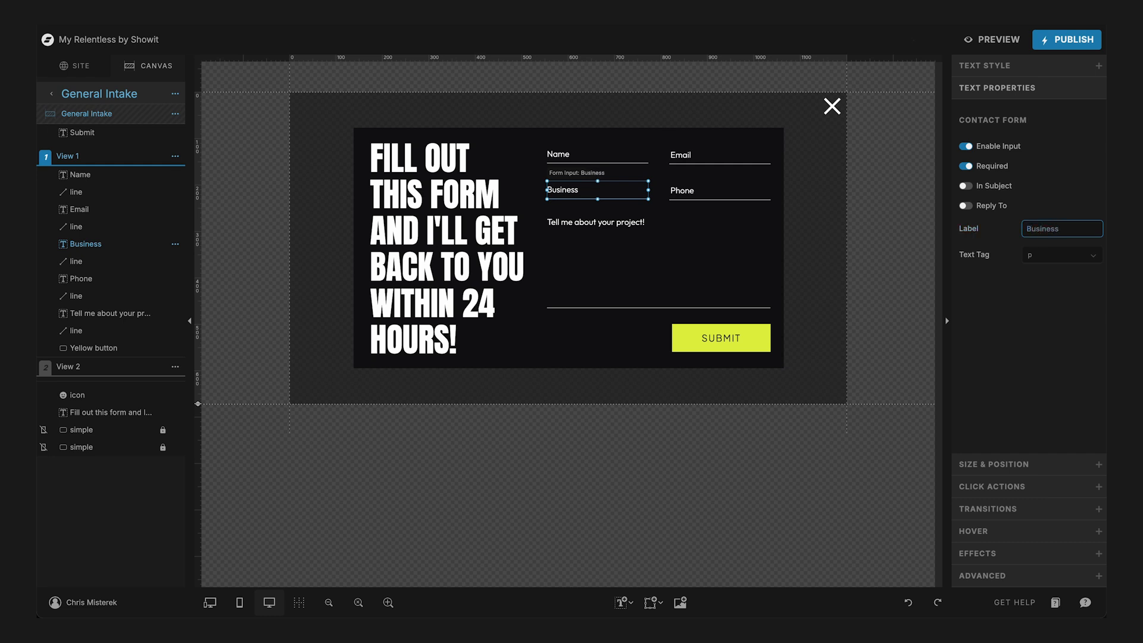
- Check the contact form labels and options of the Phone, Email and Name fields
left_click(690, 191)
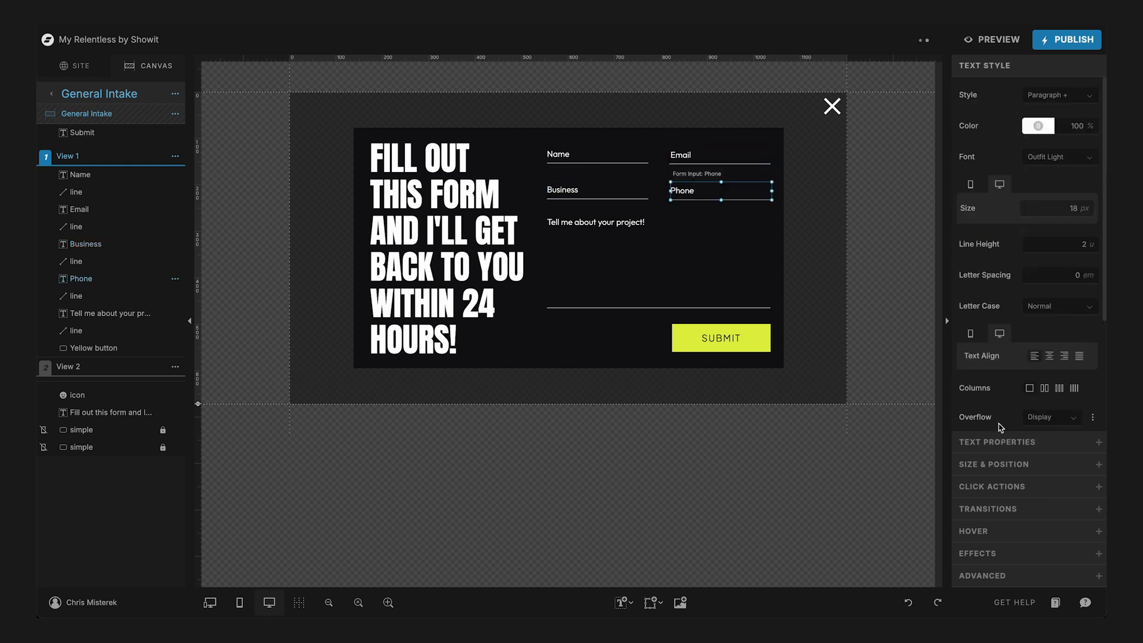
left_click(990, 442)
left_click(691, 153)
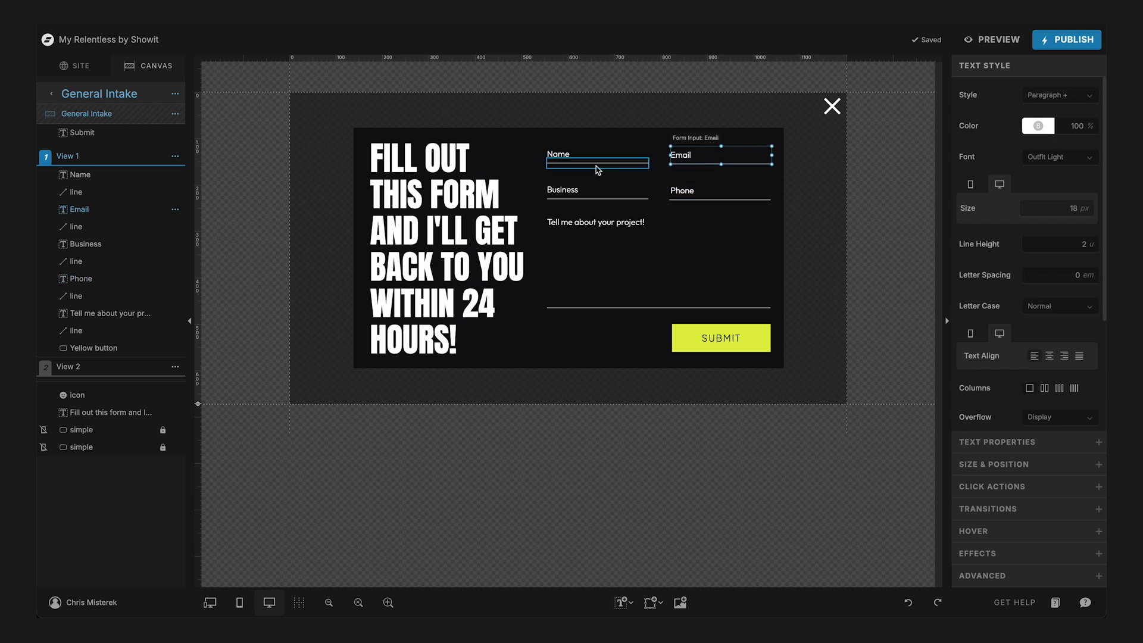
left_click(991, 441)
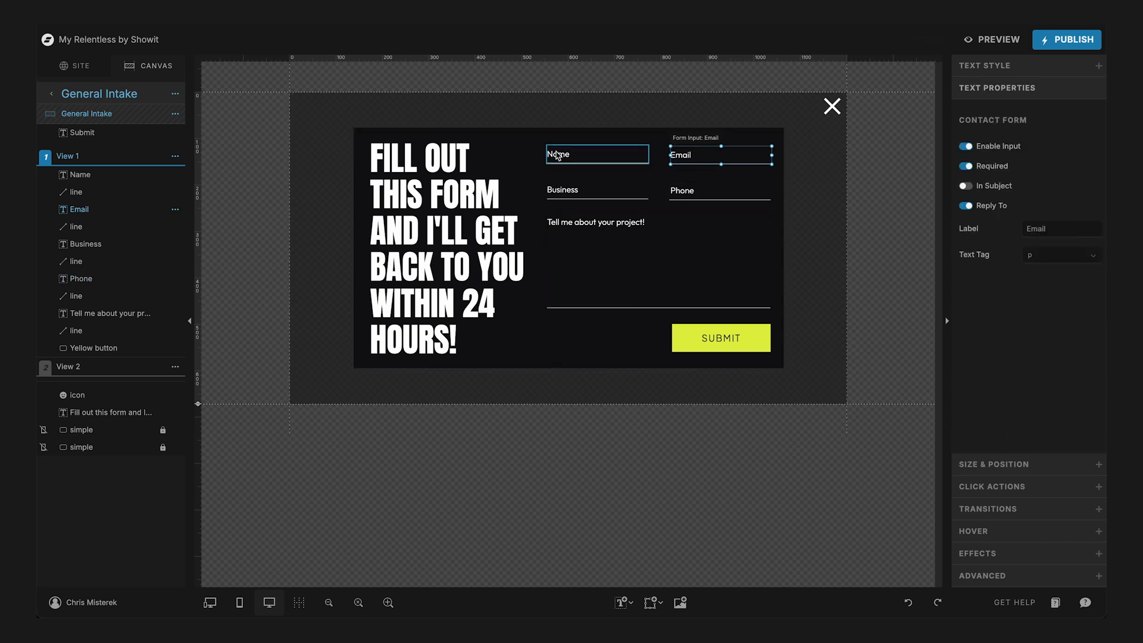
left_click(590, 155)
left_click(990, 441)
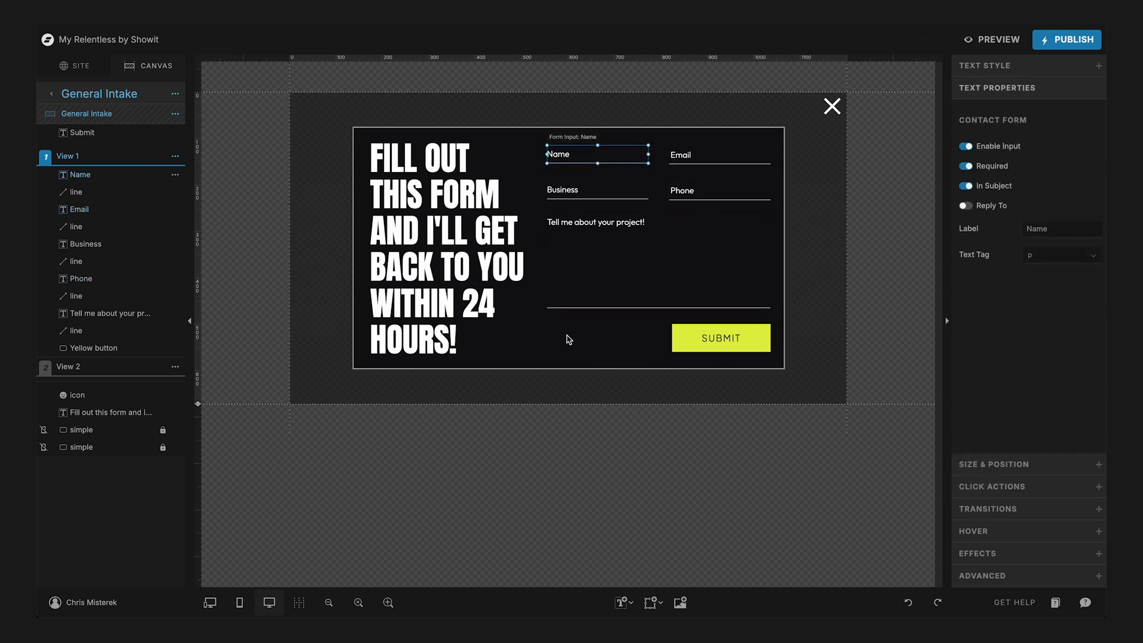
left_click(553, 351)
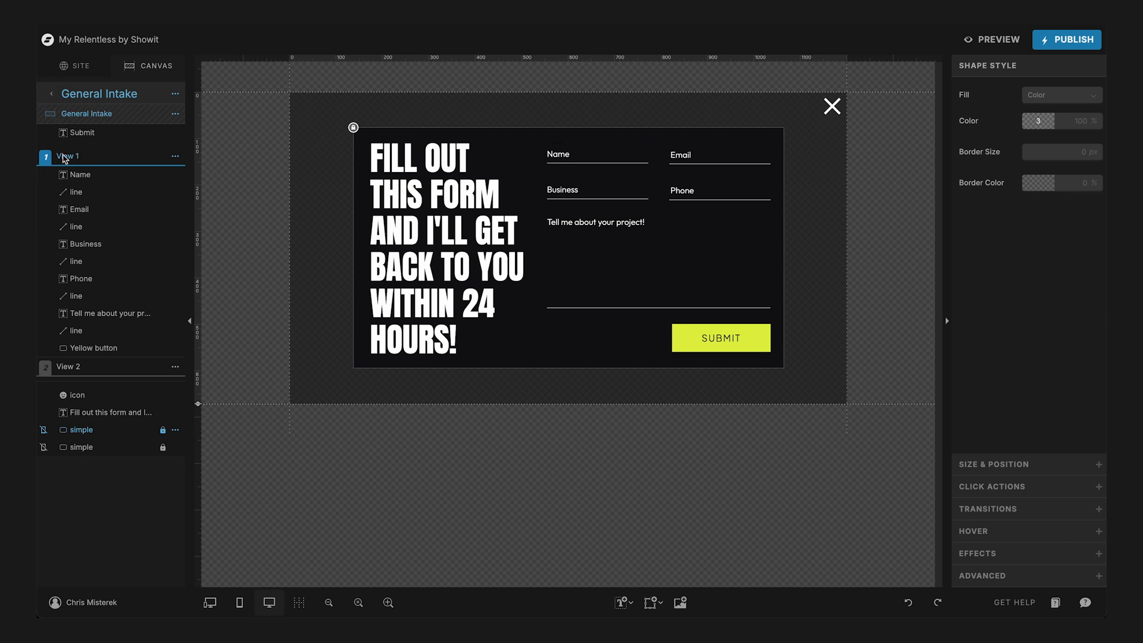
- In View 2 of the form, change the line under "Message Received" to "Expect a reply within 24 Hours"
left_click(61, 367)
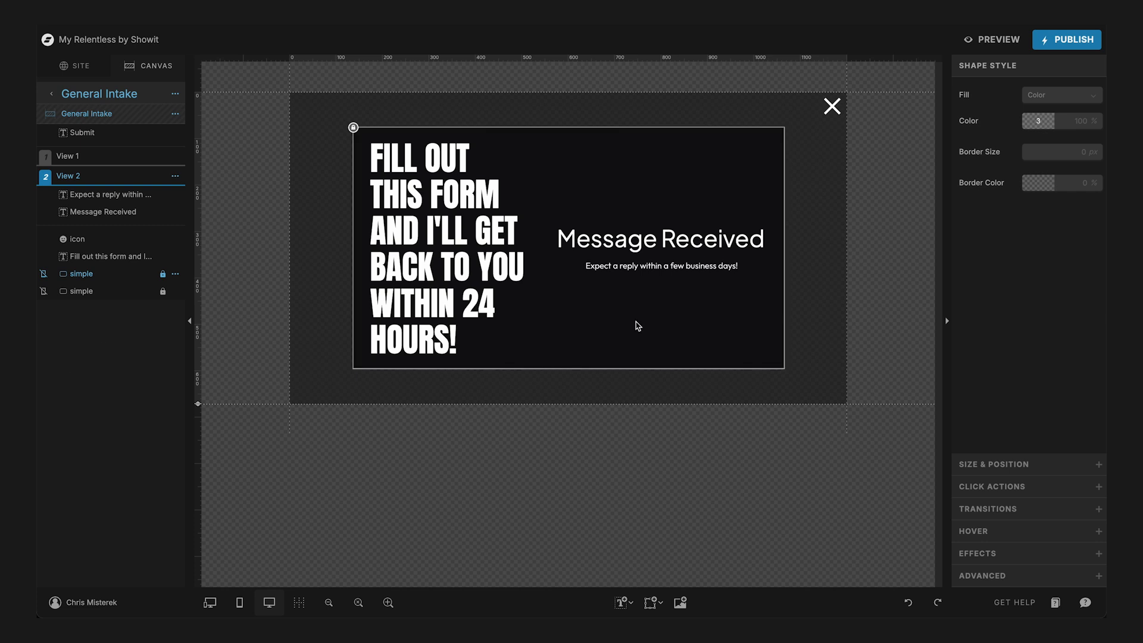
left_click(61, 155)
left_click(63, 366)
left_click(666, 267)
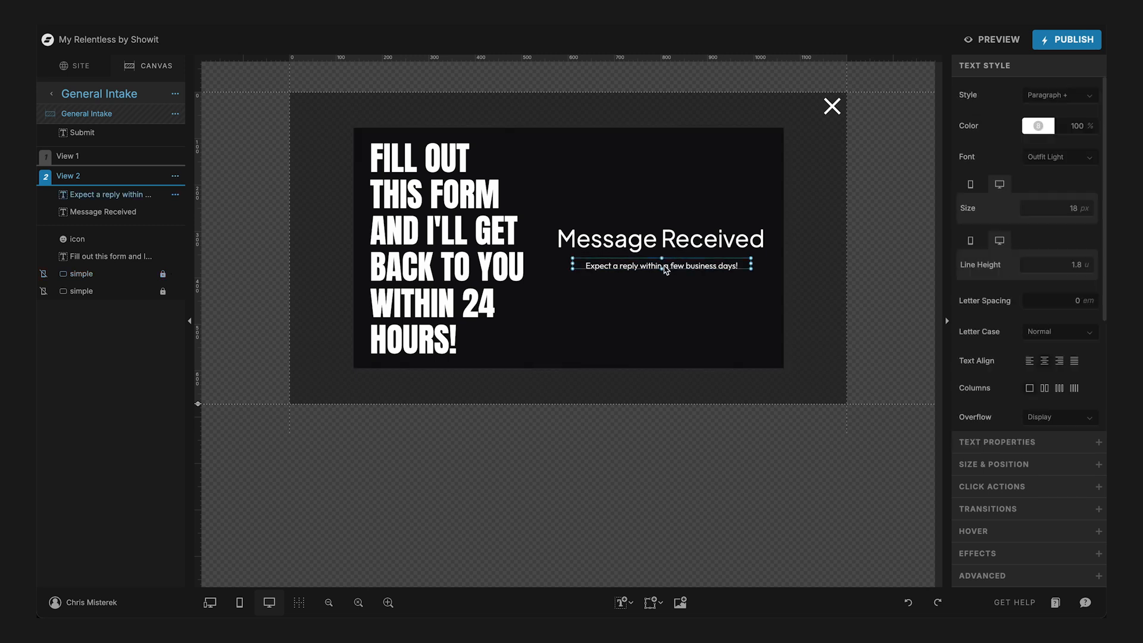
double_click(665, 268)
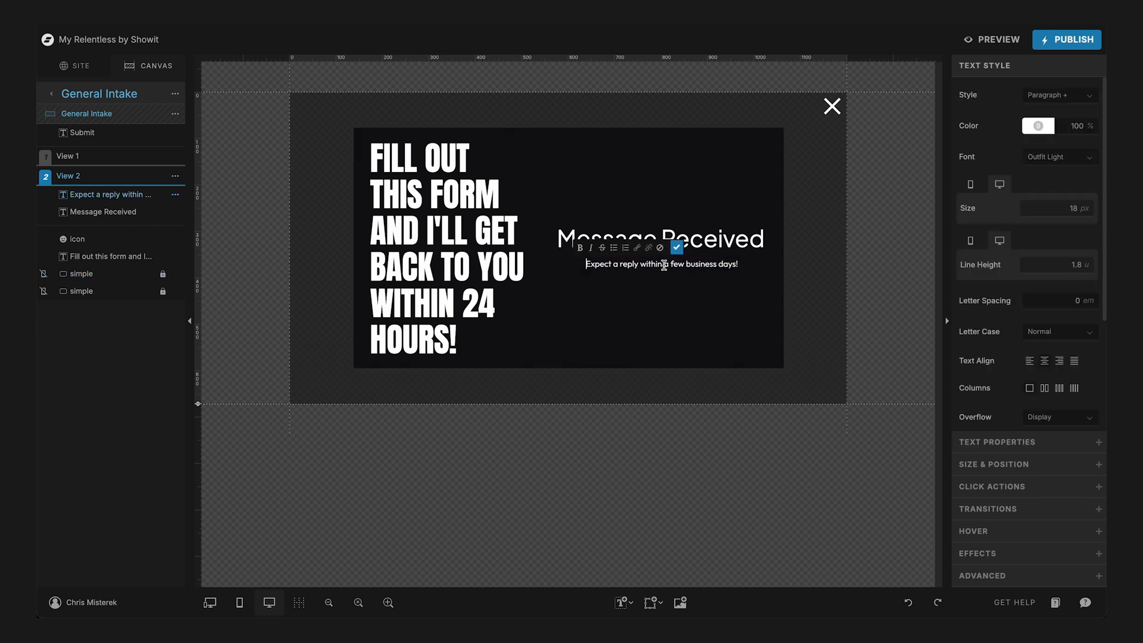
key("shift+End")
type("24 Hours")
key("Escape")
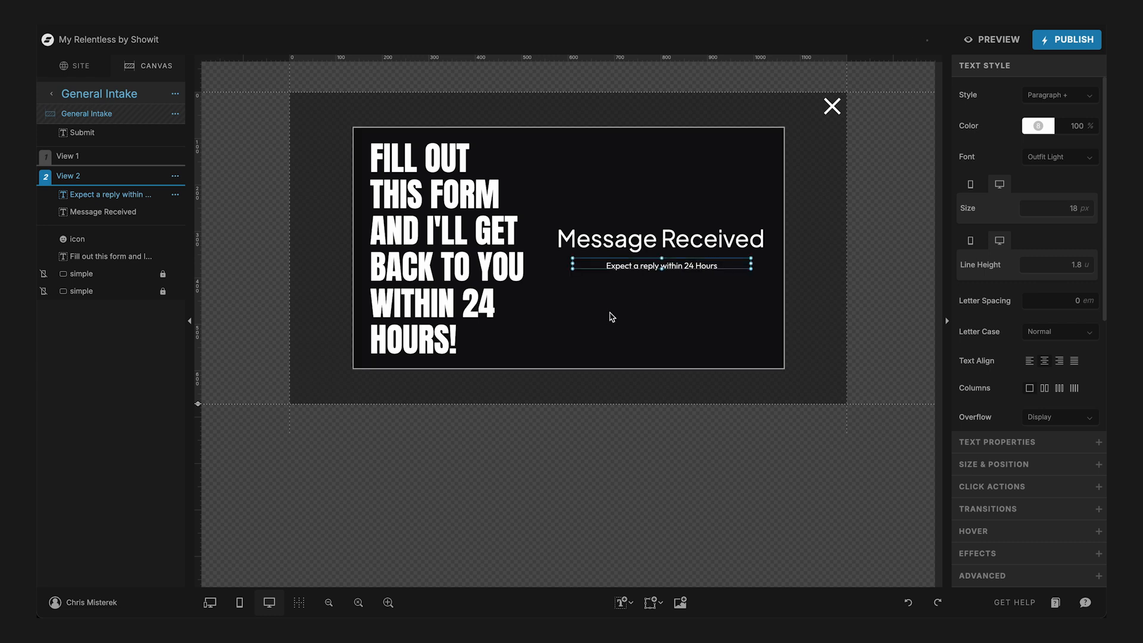
- In the mobile layout of View 1, move the Business, Phone and message fields with the Business and Phone underlines up directly beneath Email
left_click(240, 603)
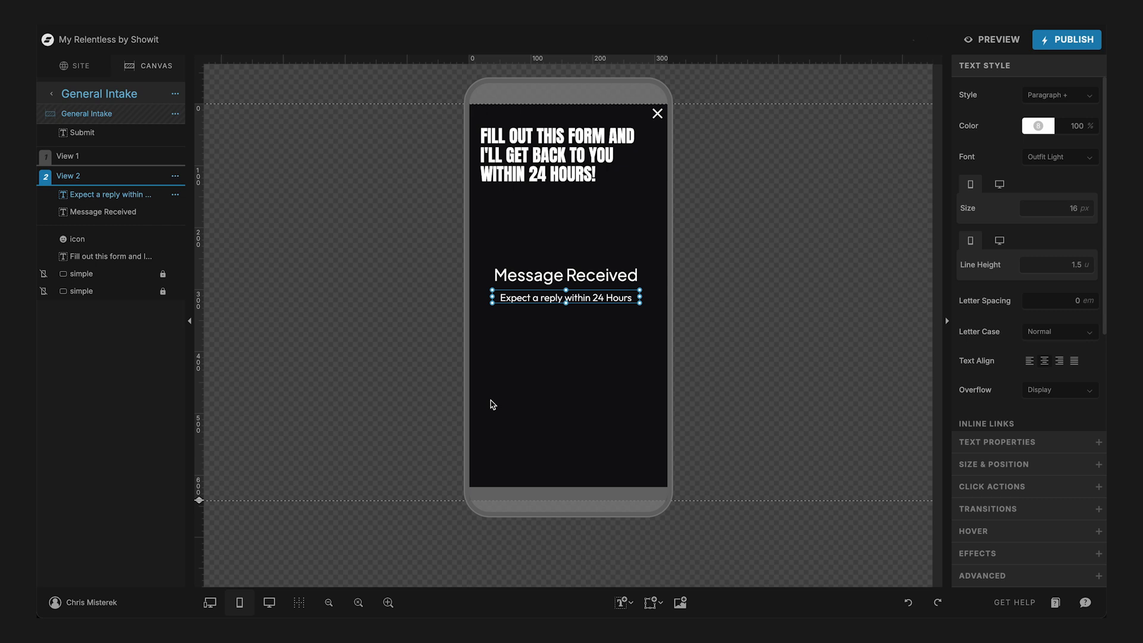
left_click(72, 157)
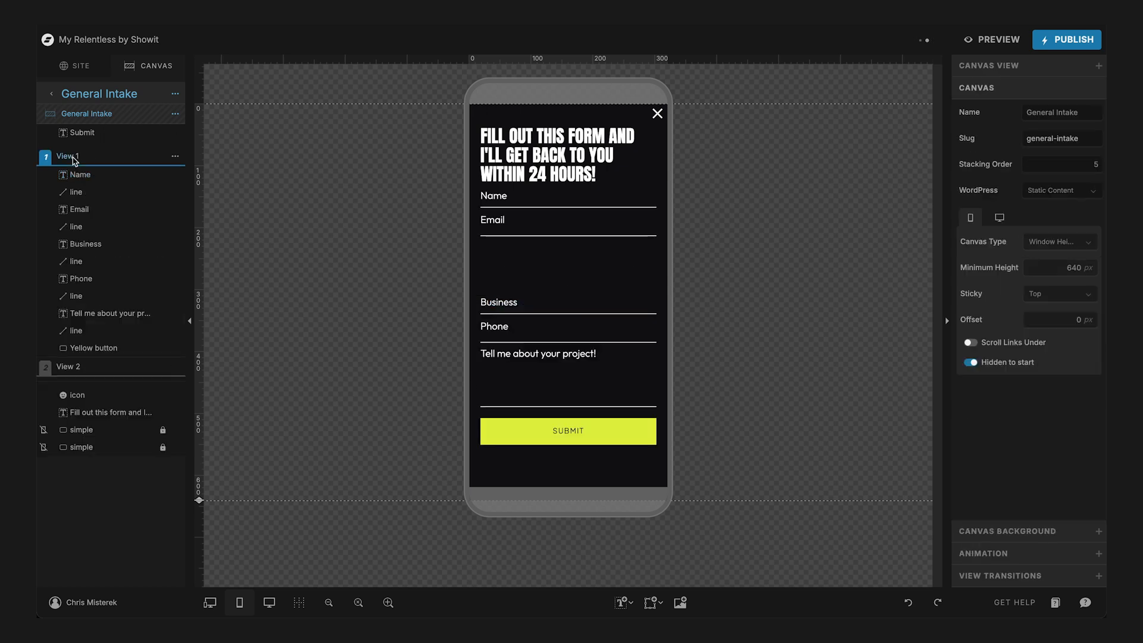
left_click(510, 303)
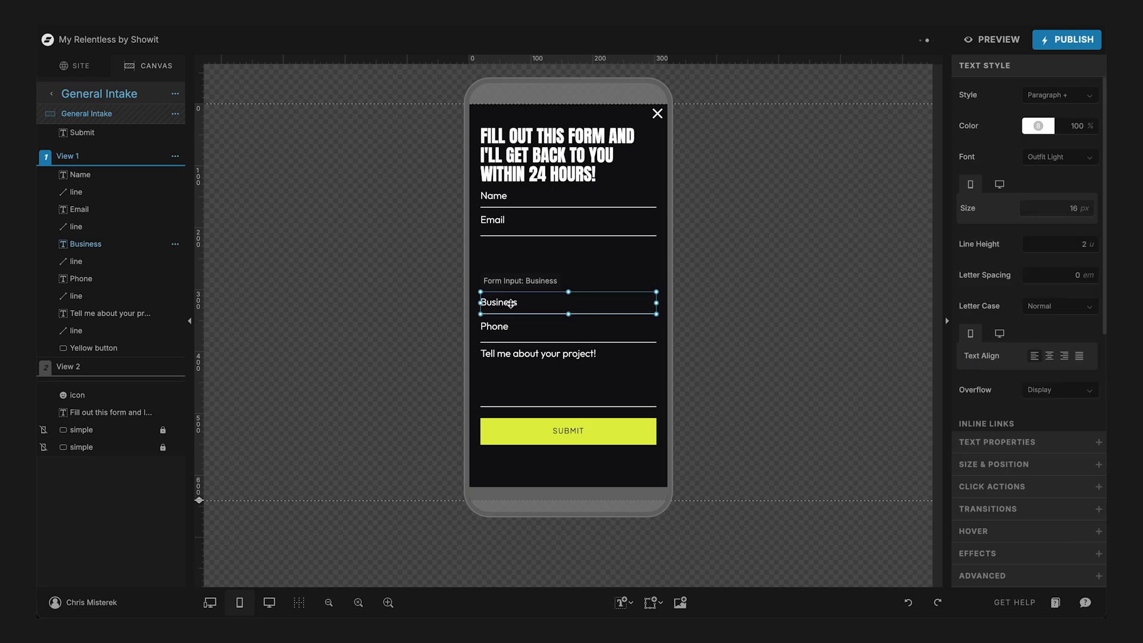
left_click(498, 271)
left_click_drag(476, 266, 528, 346)
key("shift+Up")
key("shift+Up")
key("shift+Up")
key("shift+Up")
key("shift+Up")
key("shift+Up")
key("shift+Up")
key("shift+Up")
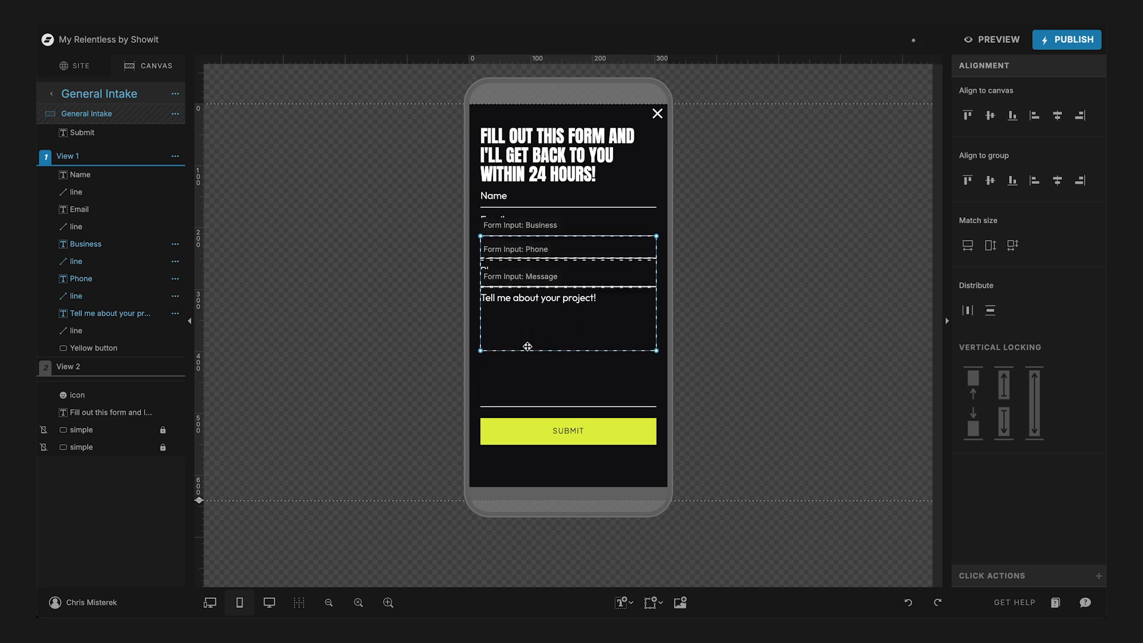
key("shift+Up")
key("shift+Down")
key("Down")
key("Down")
key("Down")
key("Down")
key("Down")
key("Down")
key("Down")
key("Down")
key("Down")
key("Down")
key("Down")
key("Down")
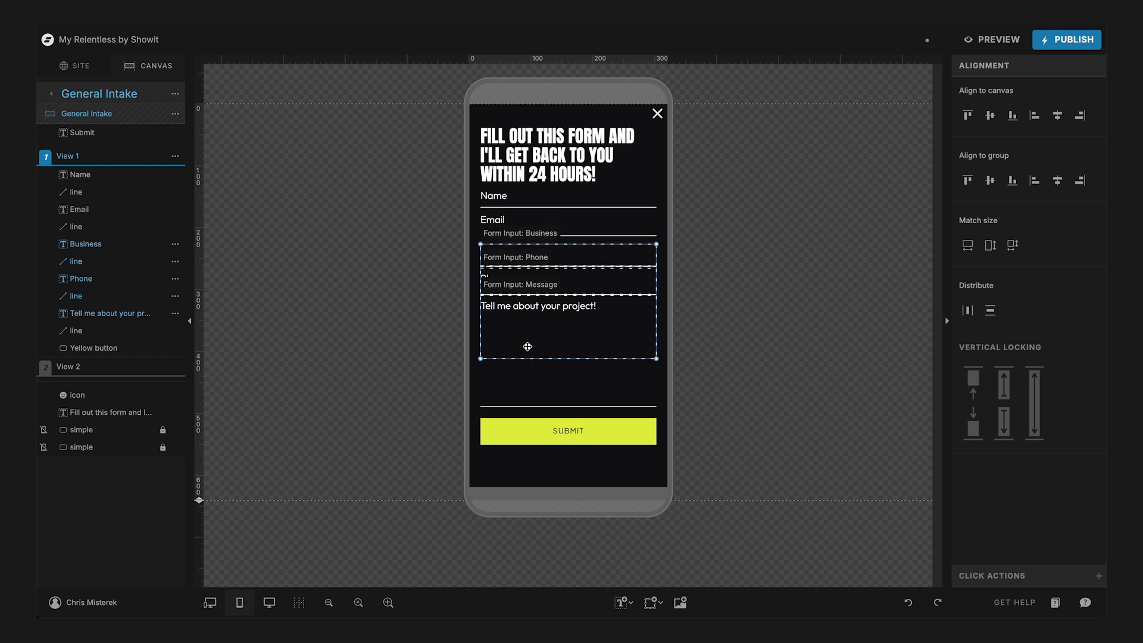
key("Down")
key("Down")
key("Down")
key("Down")
key("Down")
key("Down")
key("Down")
key("Down")
key("Down")
key("Down")
key("Down")
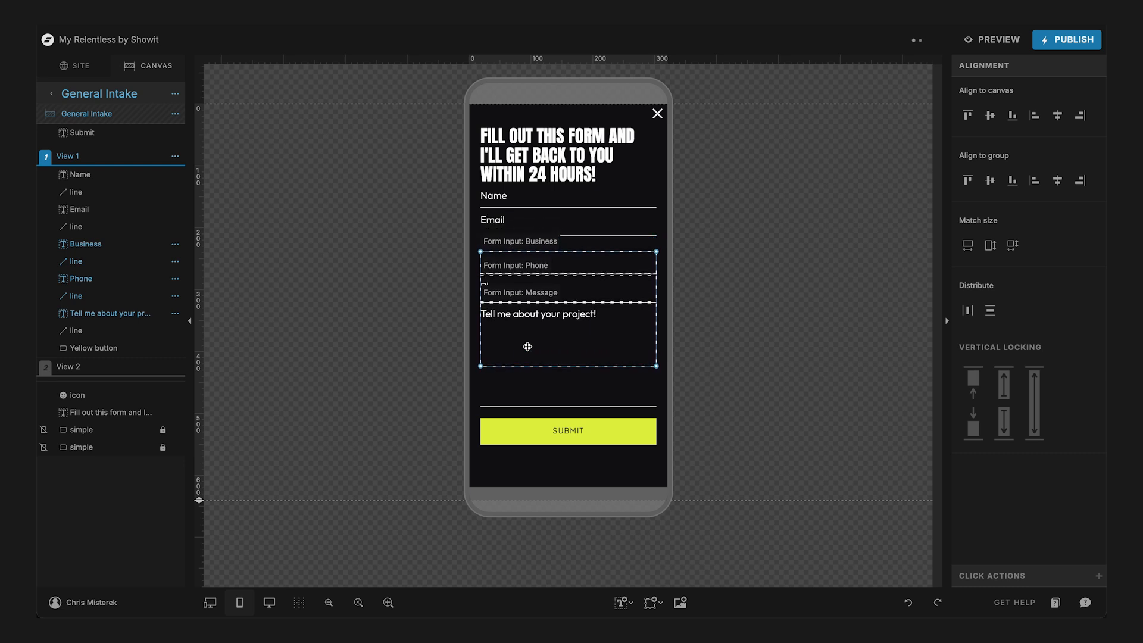
key("Down")
key("Down")
key("Down")
key("Down")
key("Down")
key("Down")
key("Down")
key("Down")
key("Down")
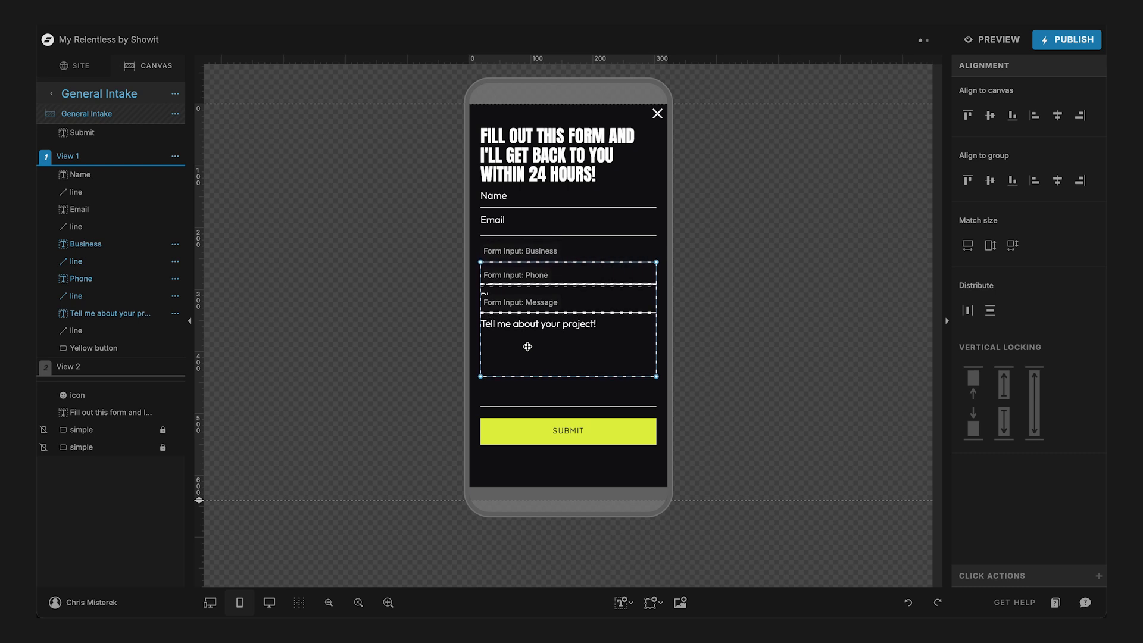
key("Up")
key("Up")
key("Up")
key("Up")
key("Up")
key("Up")
key("Up")
key("Up")
key("Up")
key("Up")
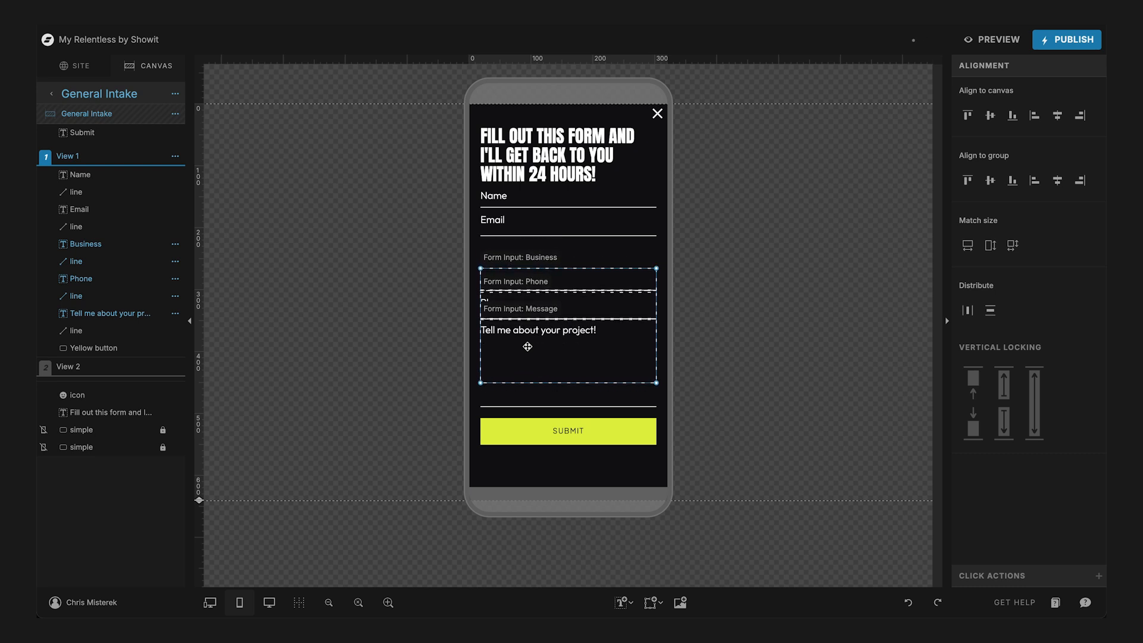
key("Up")
key("Up")
key("Up")
key("Up")
key("Up")
key("Up")
key("Up")
key("Up")
key("Up")
key("Up")
key("Up")
key("Up")
key("Up")
key("Up")
key("Up")
key("Up")
key("Up")
key("Up")
key("Up")
key("Up")
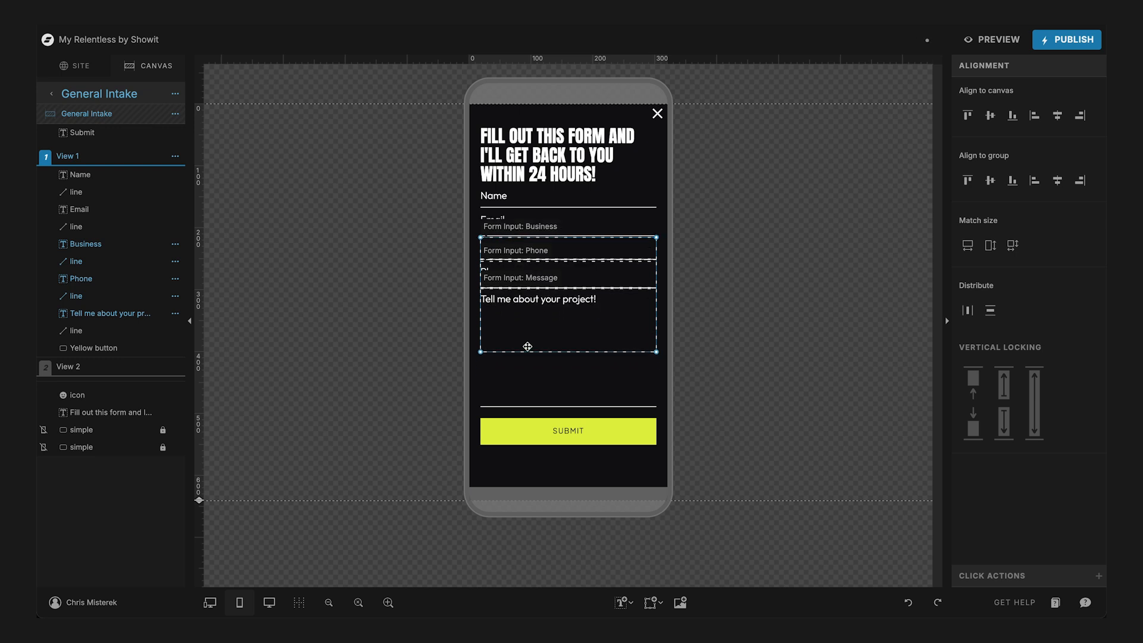
- Extend the "Tell me about your project!" field in the mobile form down to the line above the Submit button
key("Down")
left_click(545, 381)
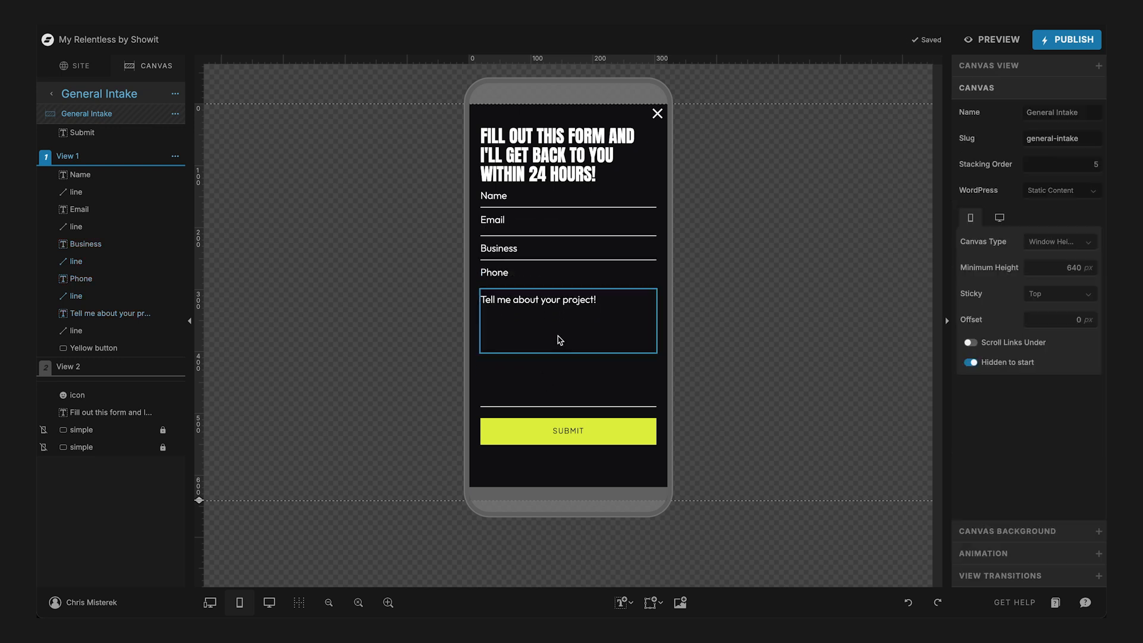
left_click(560, 340)
left_click_drag(568, 354, 566, 407)
left_click(665, 344)
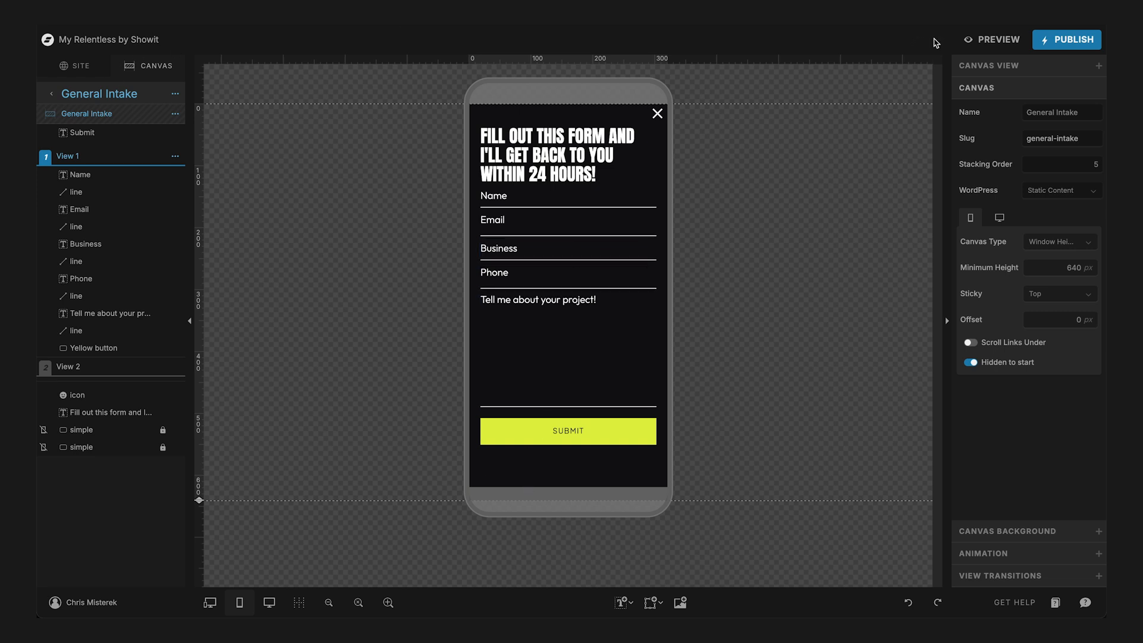
- Preview the site and check the intake form popup opened from the Web Design section's call button, including the mobile preview
left_click(982, 40)
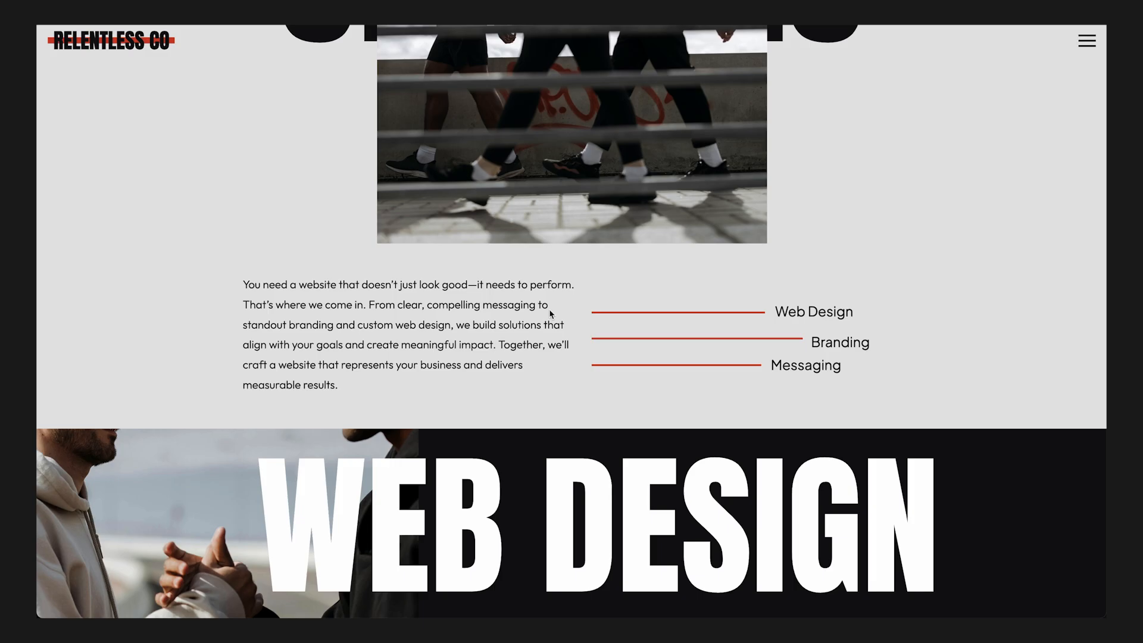
scroll(964, 283, "down", 10)
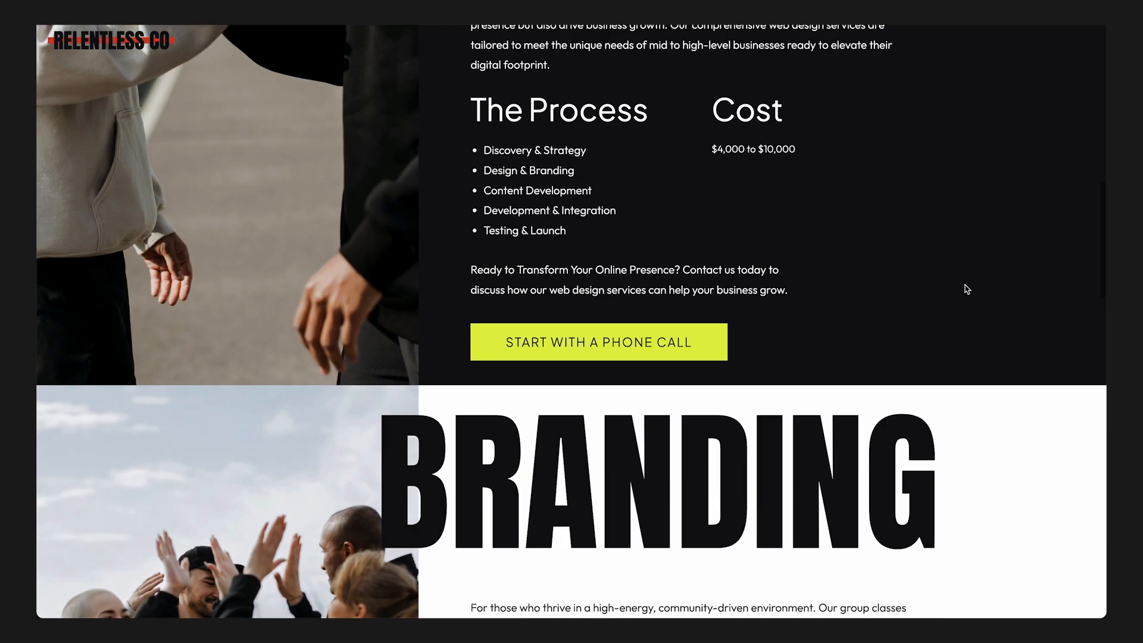
scroll(964, 288, "up", 2)
left_click(573, 485)
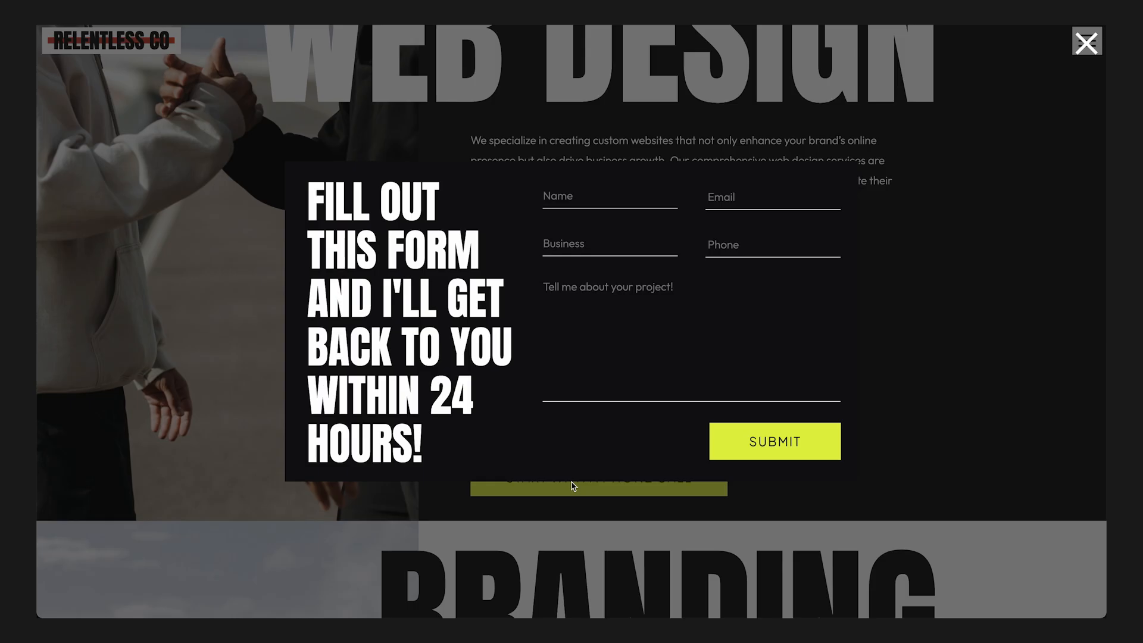
scroll(840, 357, "down", 3)
scroll(840, 357, "up", 2)
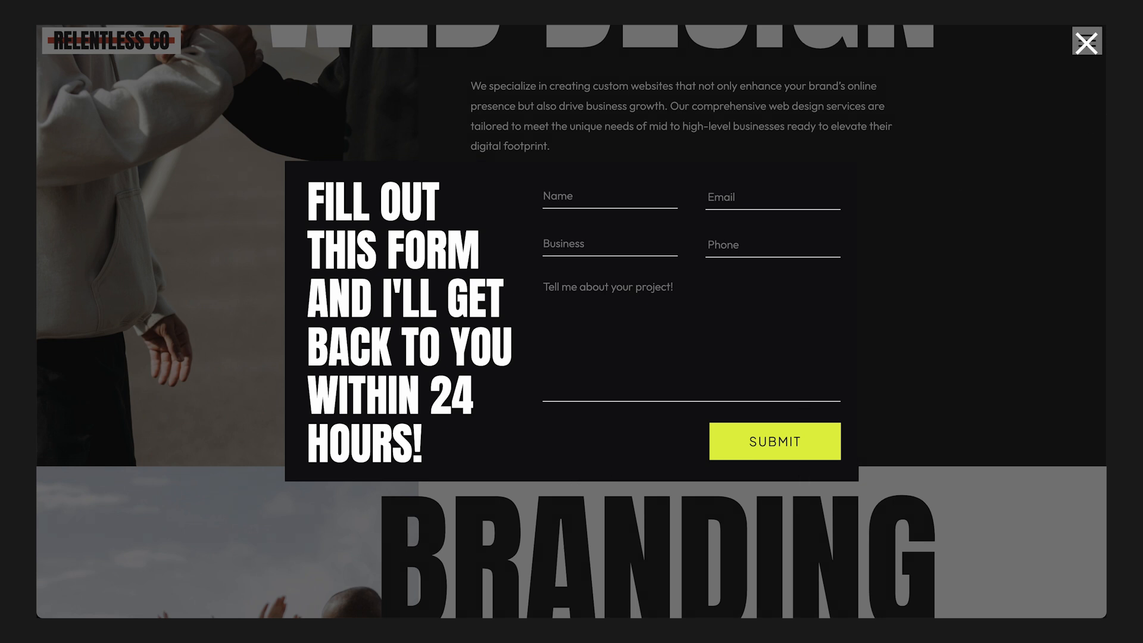
left_click(1086, 43)
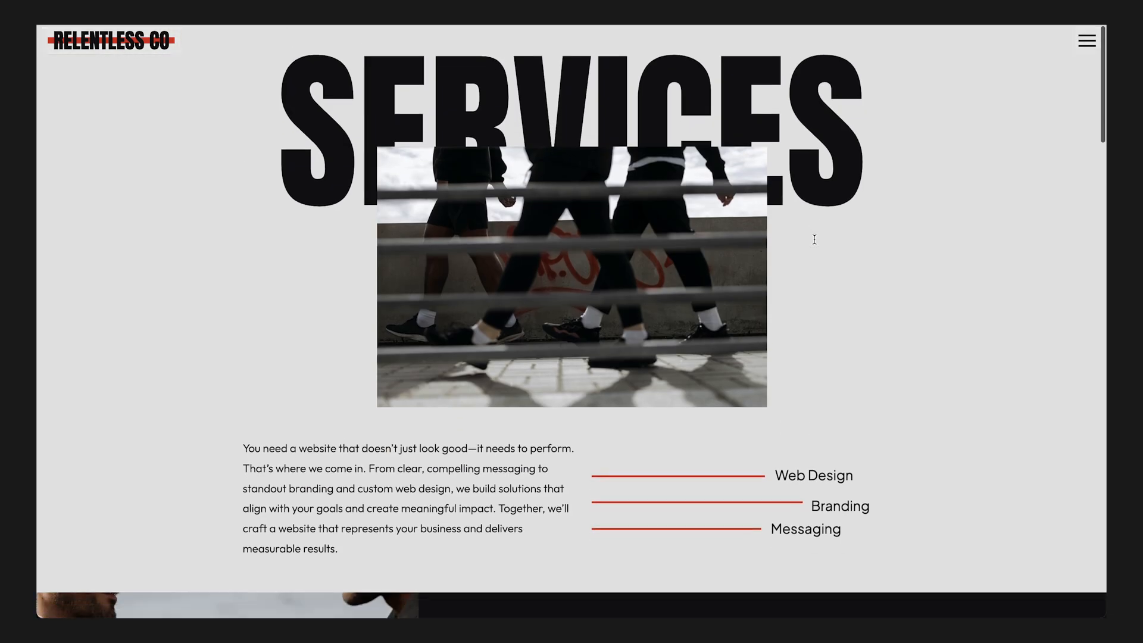
scroll(814, 239, "down", 1)
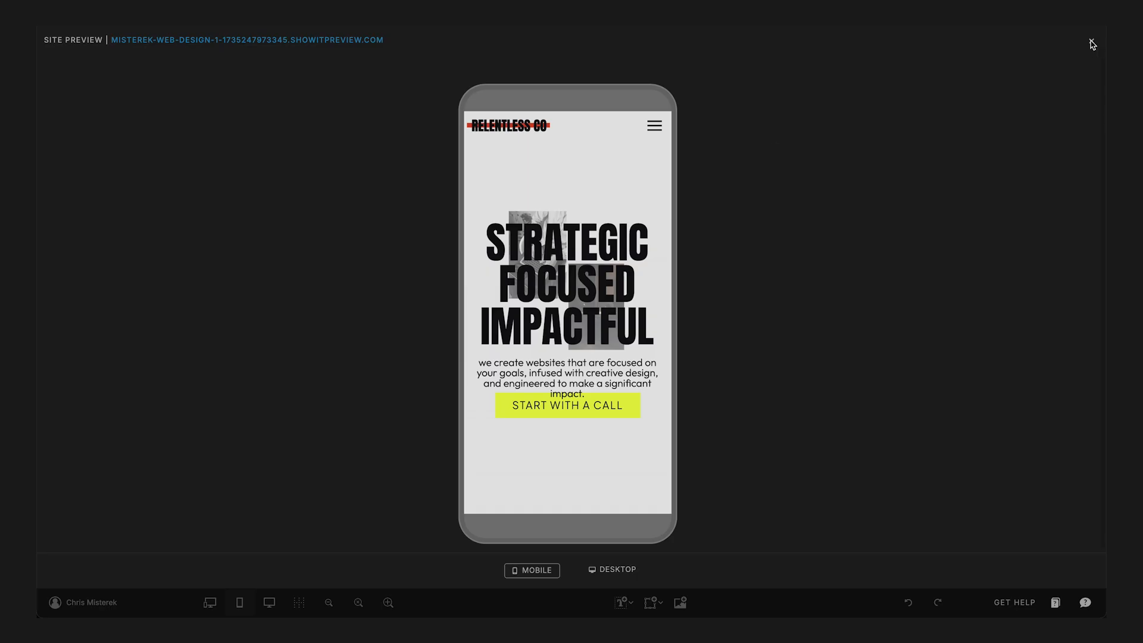
left_click(1092, 45)
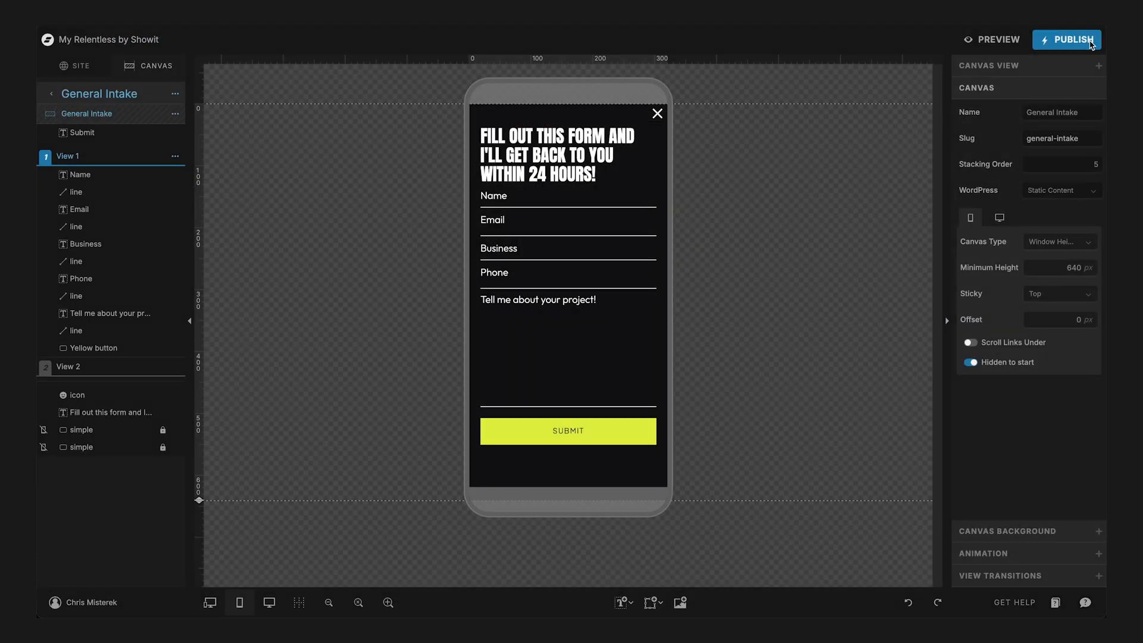
- Open the Contact page in the mobile layout and select its Contact Form canvas
left_click(77, 68)
left_click(74, 250)
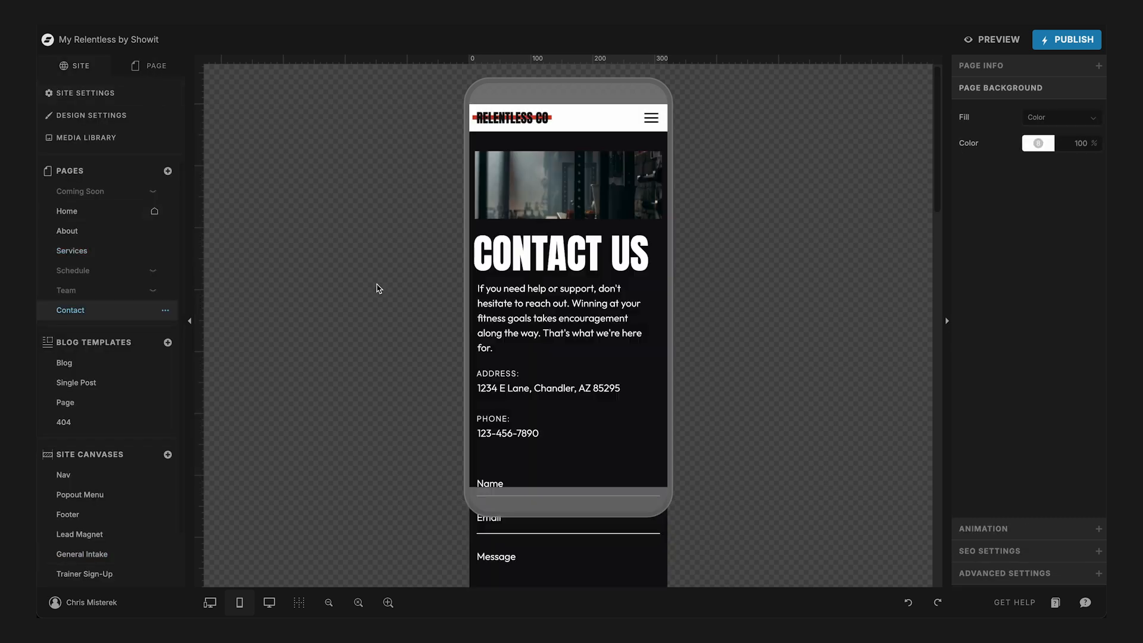
scroll(376, 288, "down", 3)
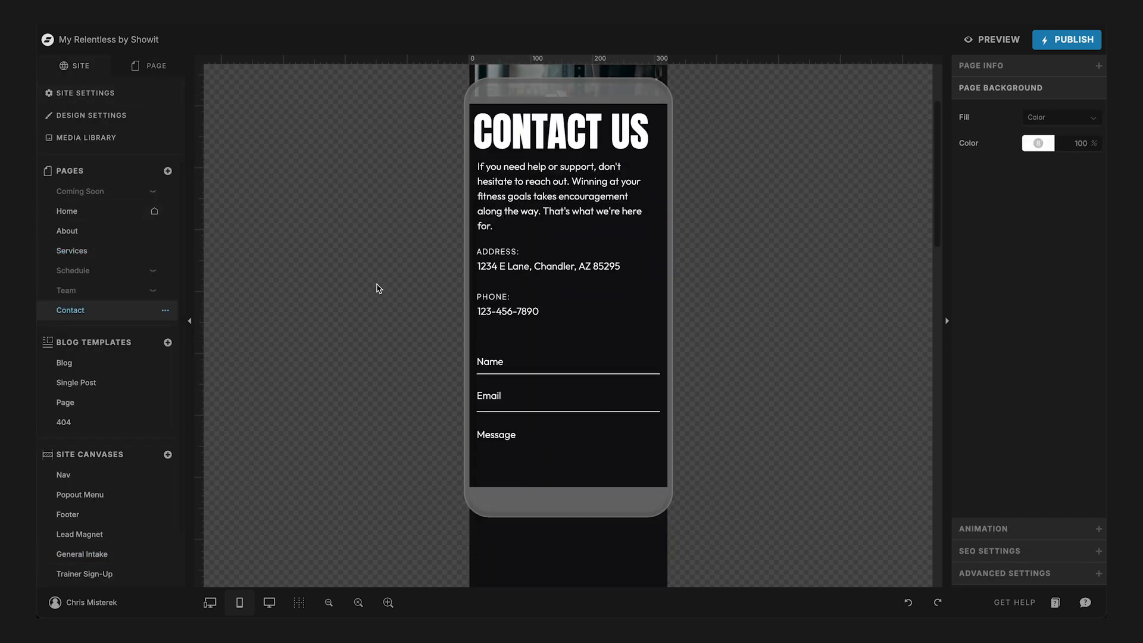
scroll(376, 288, "down", 3)
scroll(637, 259, "up", 5)
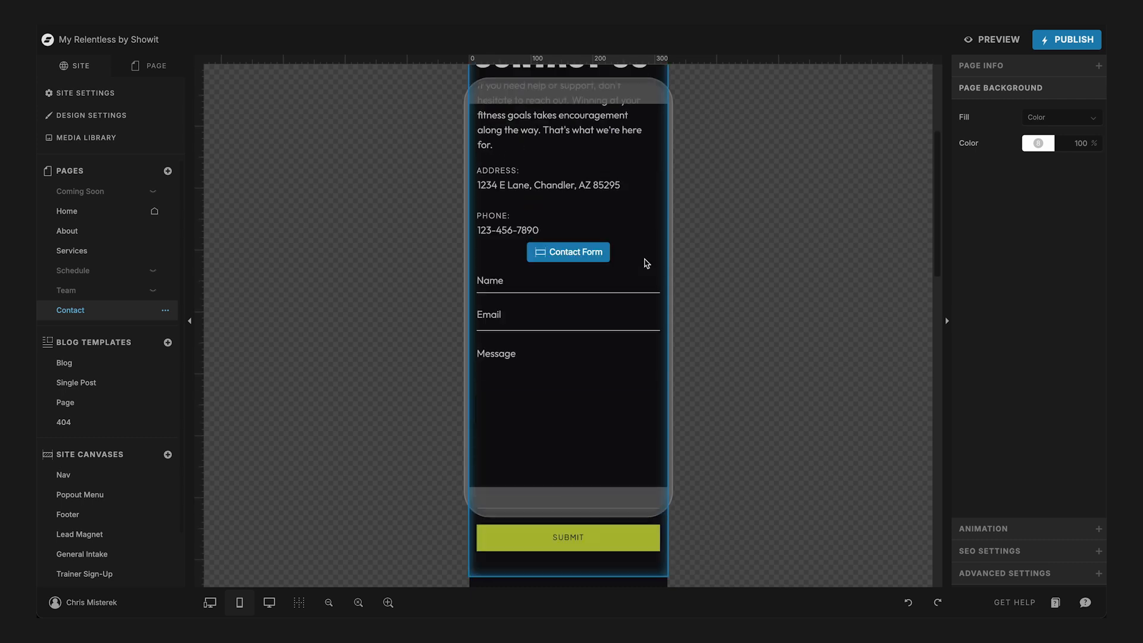
left_click(562, 306)
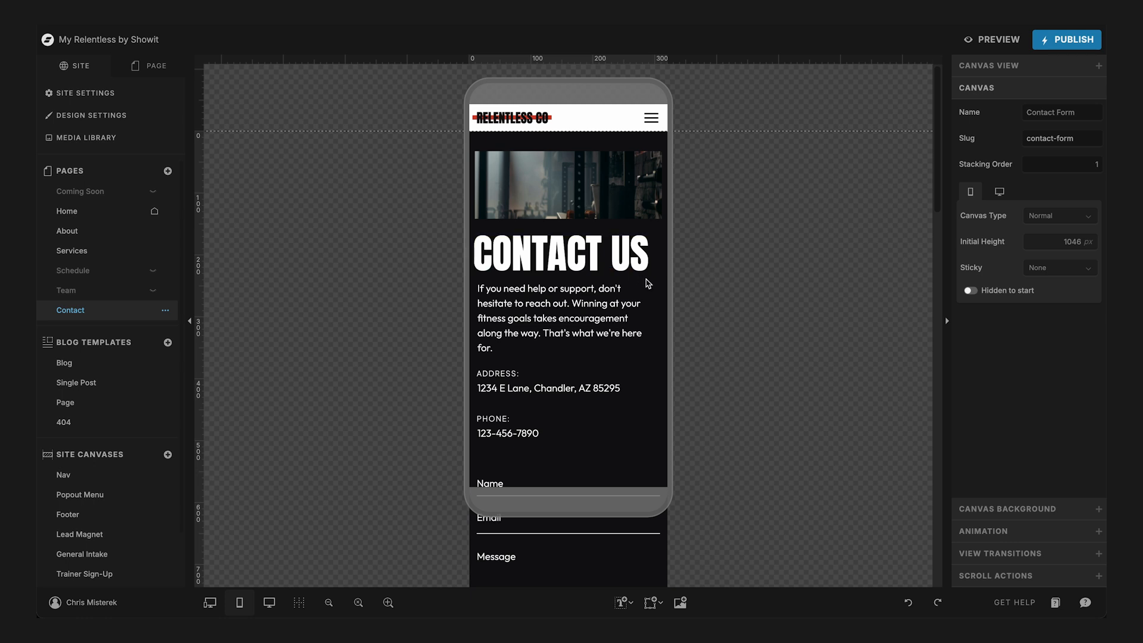
- Delete the address and phone headings together with their details from the Contact Form canvas
left_click(156, 66)
scroll(538, 340, "down", 3)
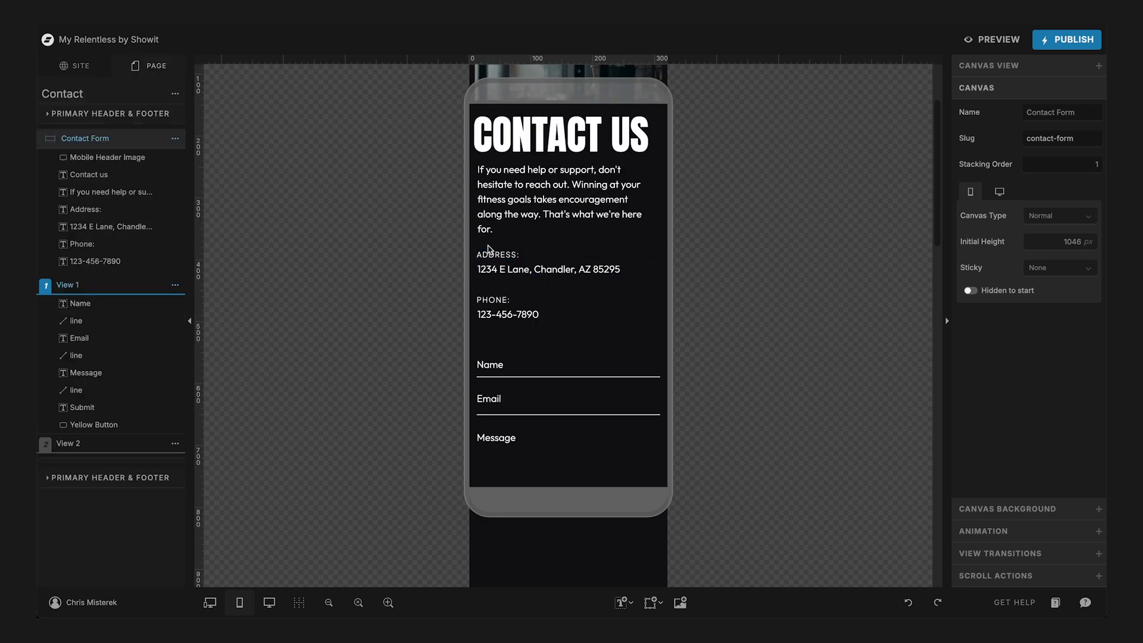
left_click_drag(483, 245, 507, 327)
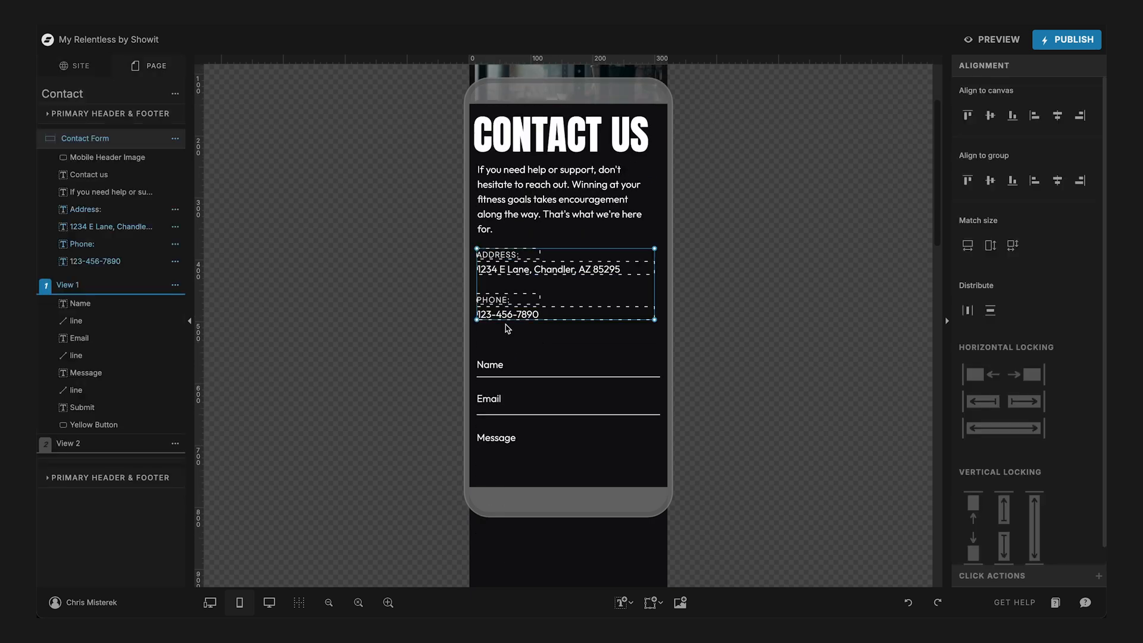
key("Delete")
- Move all View 1 form fields, lines and the Submit button up beneath the intro paragraph in the mobile layout
scroll(507, 328, "down", 5)
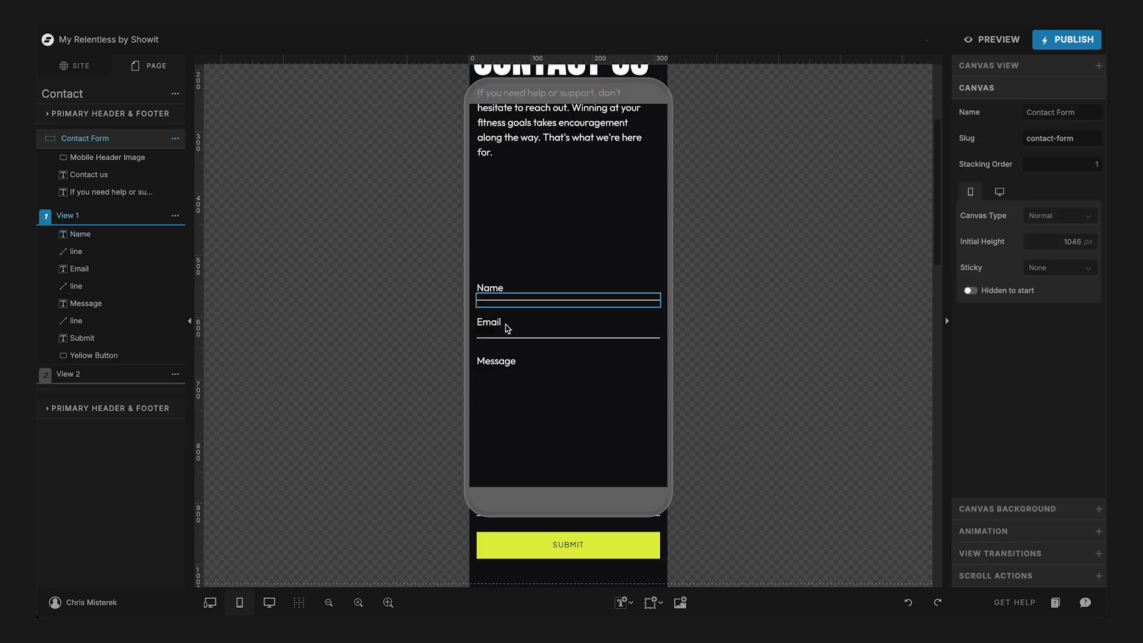
left_click_drag(483, 149, 656, 473)
scroll(624, 395, "up", 3)
left_click_drag(616, 331, 613, 232)
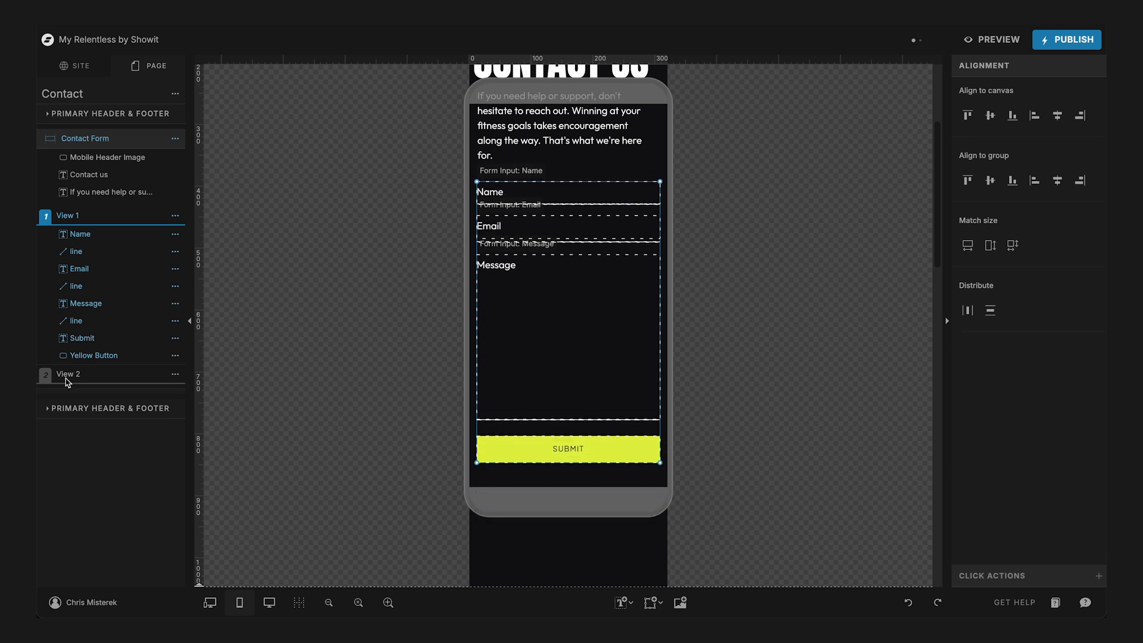
- In View 2 of the mobile contact form, move the "Message Received" heading and its reply line up closer to the intro paragraph
left_click(67, 374)
left_click_drag(563, 304, 544, 497)
left_click_drag(601, 394, 607, 241)
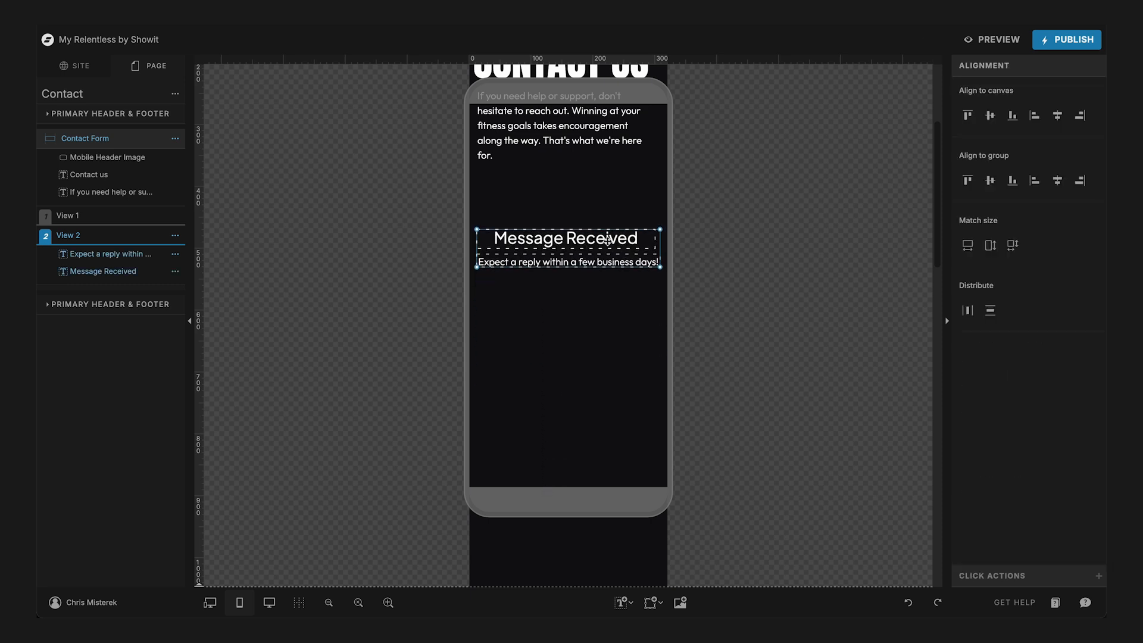
- Reduce the Contact Form canvas's mobile height to about 908 px, checking the fit in both View 1 and View 2
scroll(581, 396, "down", 4)
scroll(581, 396, "up", 2)
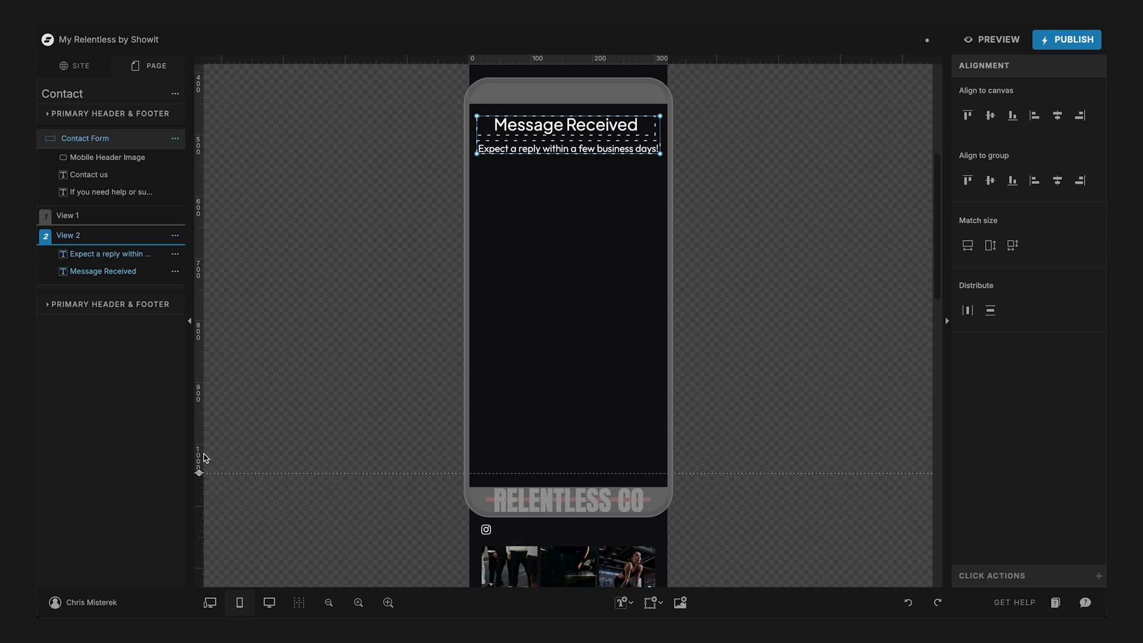
left_click_drag(198, 475, 231, 250)
scroll(399, 196, "up", 2)
scroll(399, 195, "up", 2)
left_click_drag(207, 452, 203, 503)
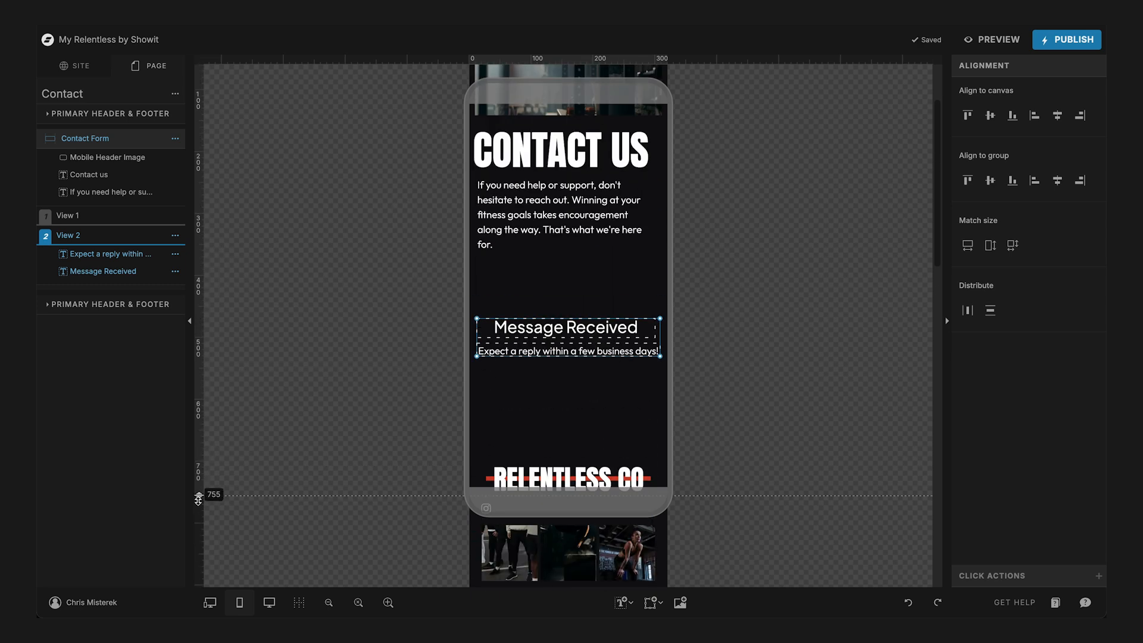
left_click(57, 219)
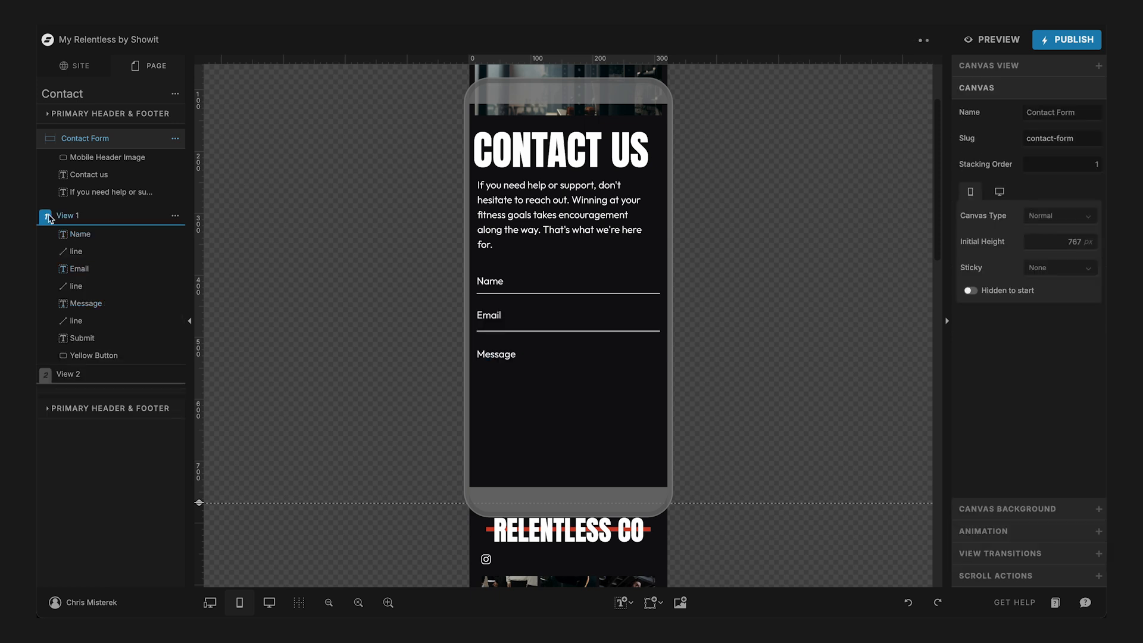
scroll(256, 326, "down", 4)
left_click_drag(200, 340, 198, 423)
scroll(599, 408, "up", 4)
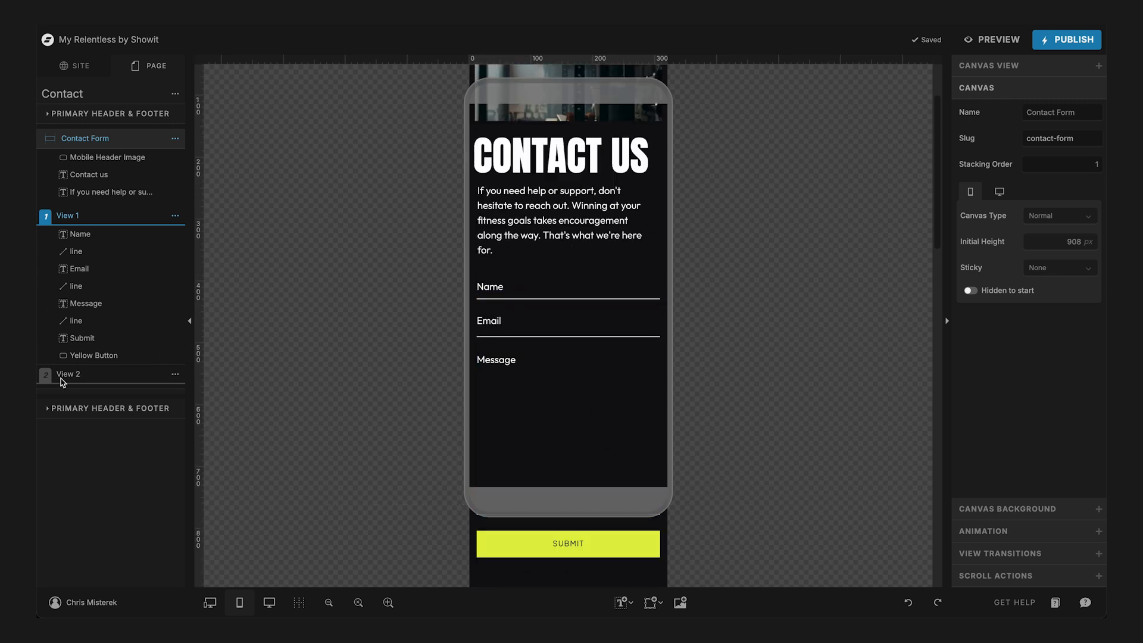
left_click(60, 375)
scroll(321, 390, "down", 5)
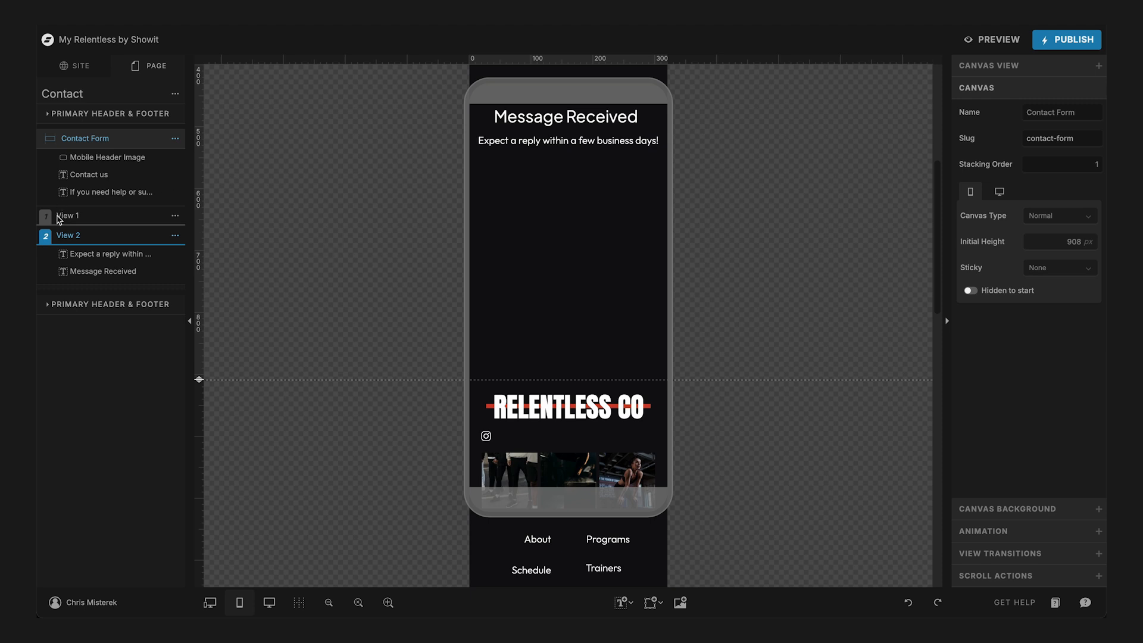
- In the desktop layout of View 1, move the form fields, lines and Submit button up beneath the "Contact Us" text
left_click(59, 216)
left_click(269, 603)
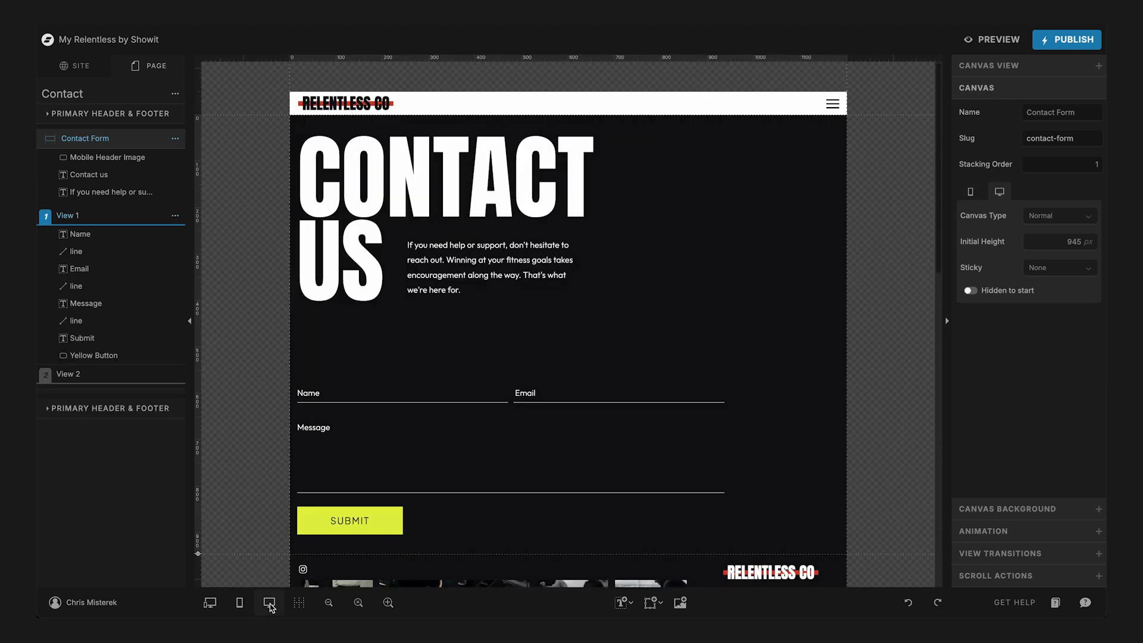
scroll(493, 361, "down", 3)
scroll(492, 362, "up", 1)
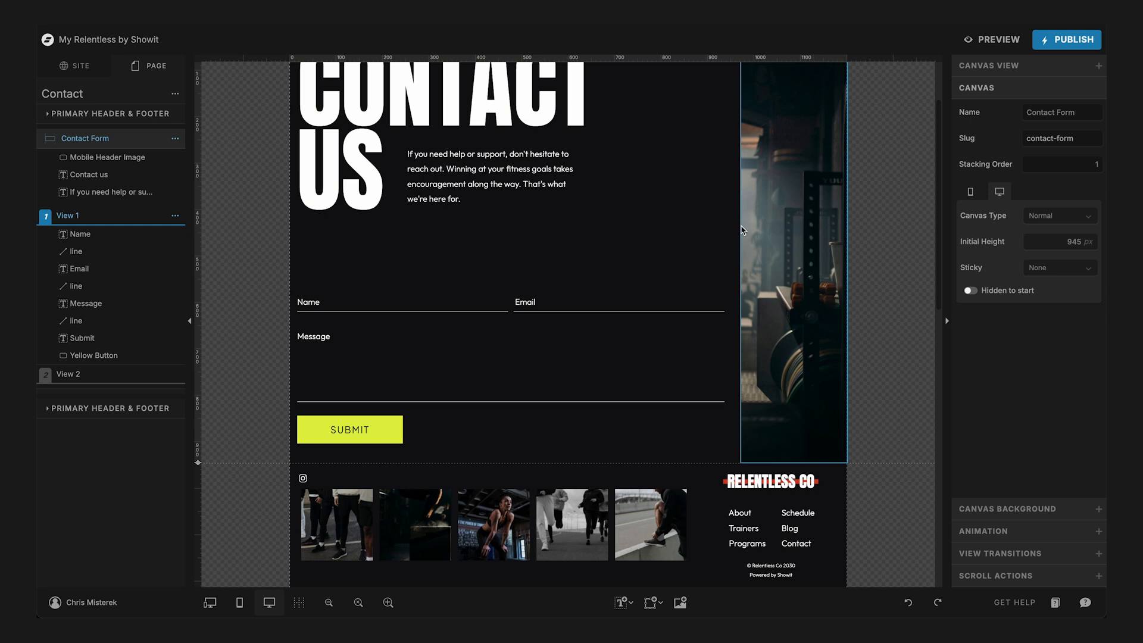
left_click_drag(699, 254, 299, 460)
left_click_drag(326, 302, 325, 247)
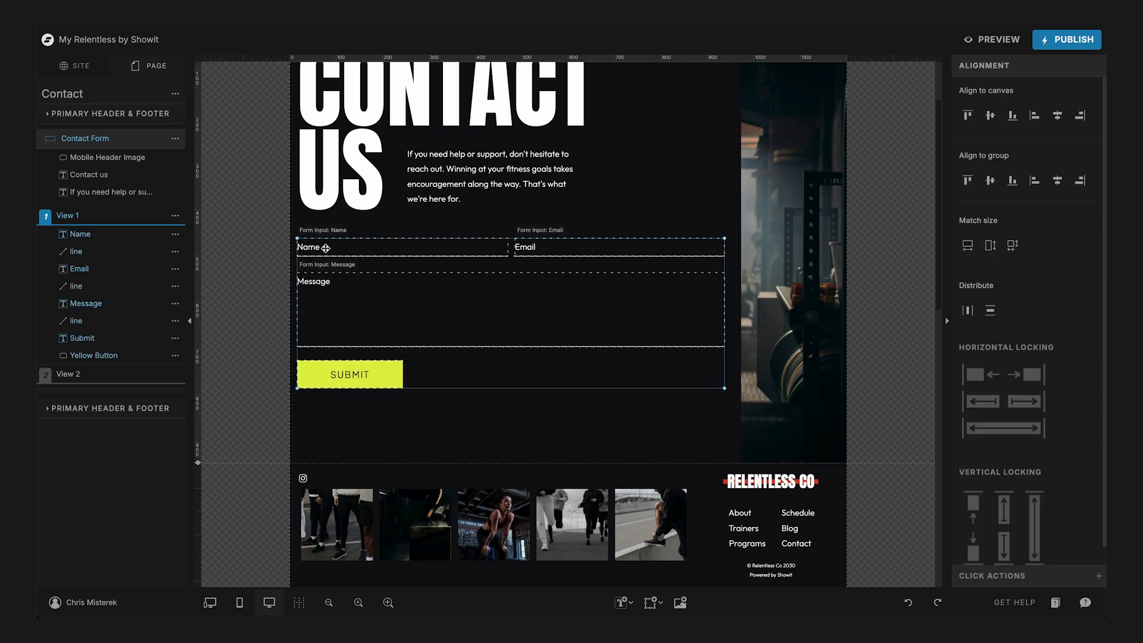
- Shorten the desktop gym image to about 833 px high and the Contact Form canvas to about 831 px
left_click(796, 456)
left_click_drag(797, 463, 793, 410)
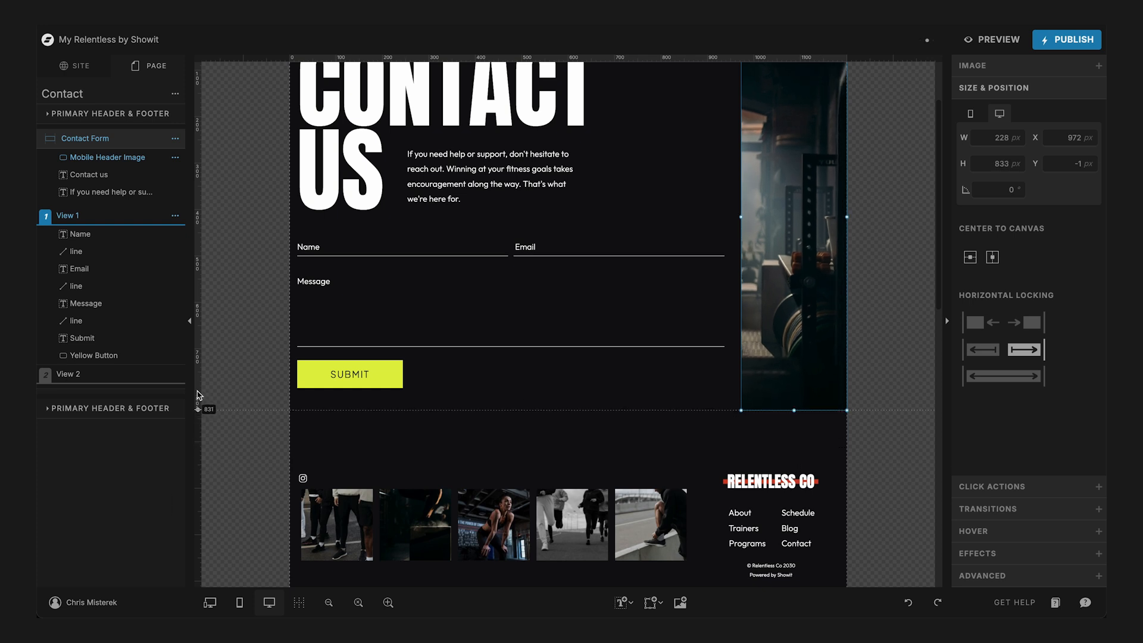
left_click_drag(197, 391, 197, 391)
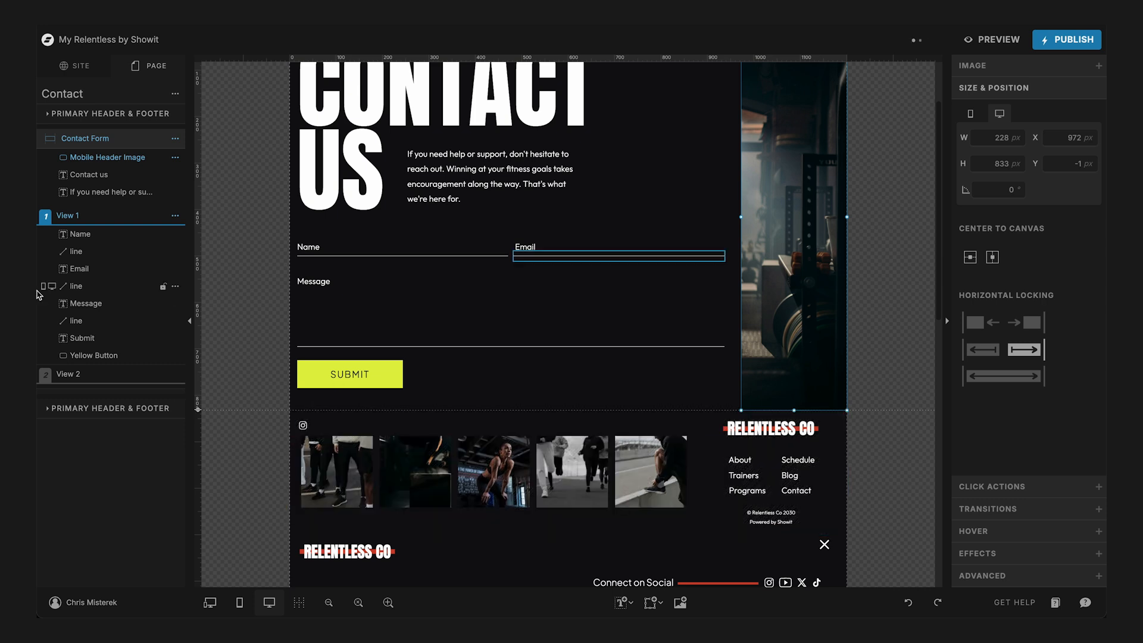
- In View 2 of the desktop contact form, reposition the "Message Received" heading and reply line between the intro text and the footer
left_click(69, 373)
left_click_drag(496, 258, 508, 281)
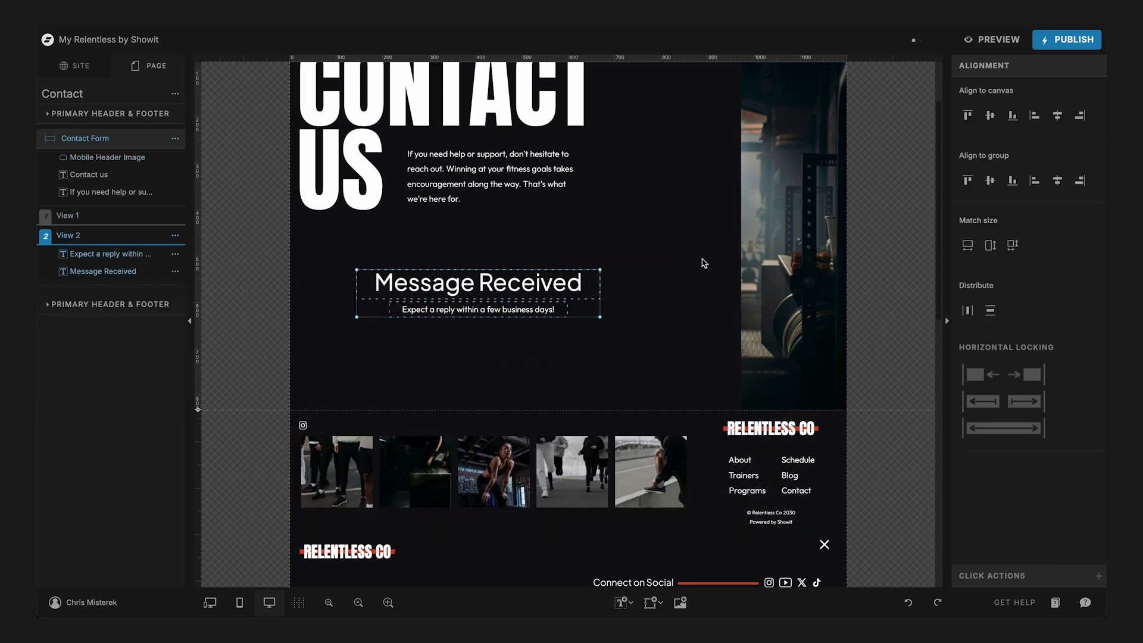
- Preview the desktop Contact page and check the spacing of the form, gym image and footer
left_click(1004, 42)
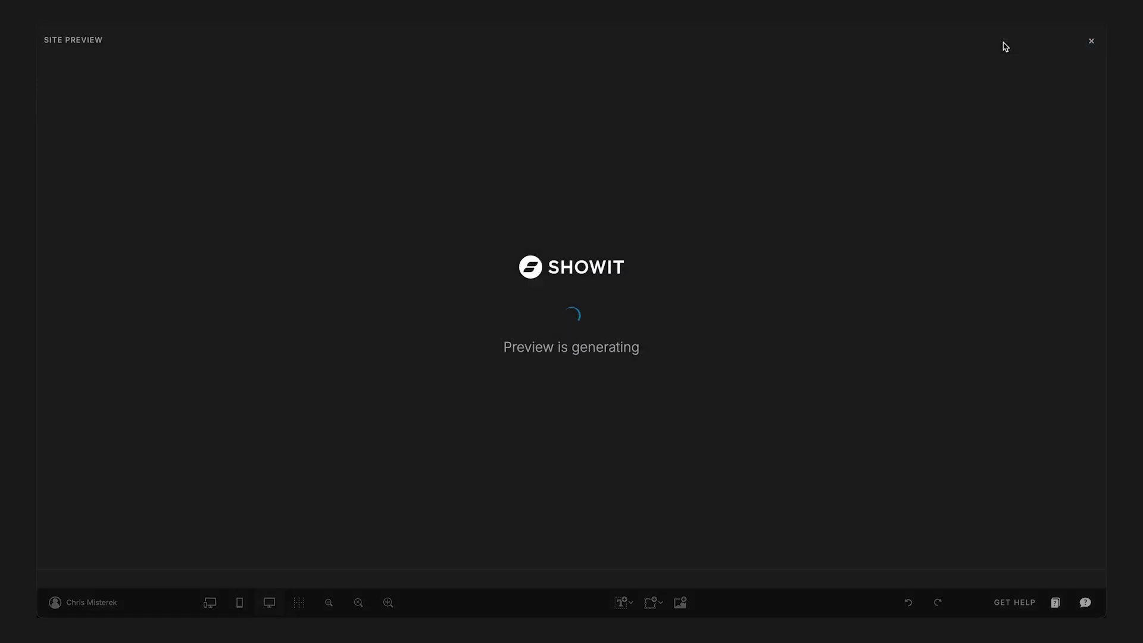
scroll(664, 345, "down", 3)
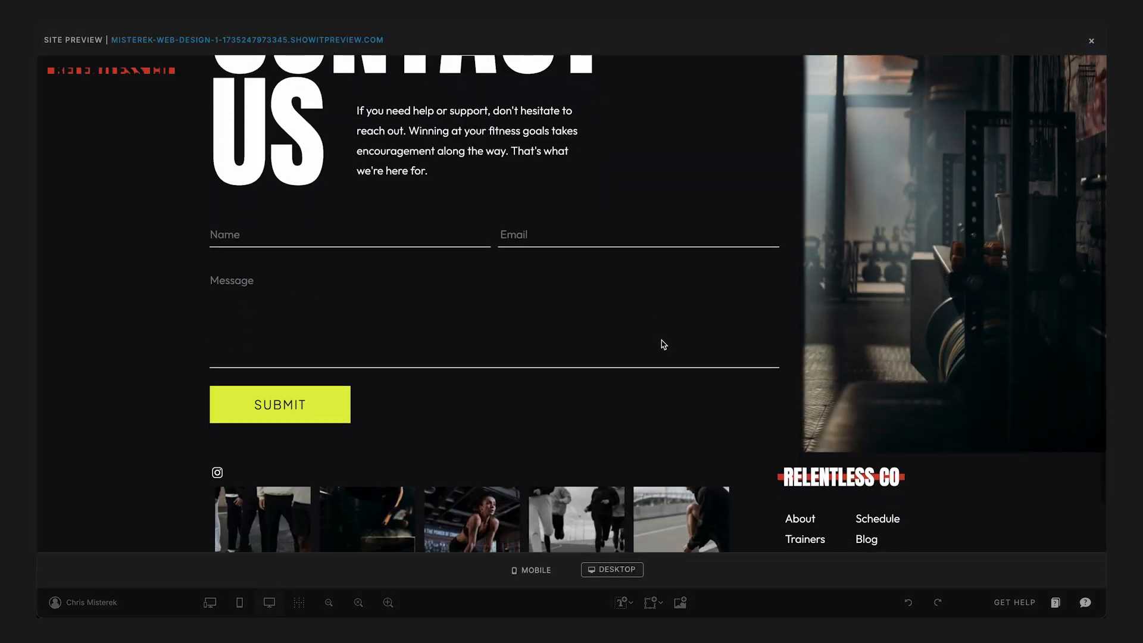
scroll(664, 344, "up", 3)
scroll(662, 342, "down", 3)
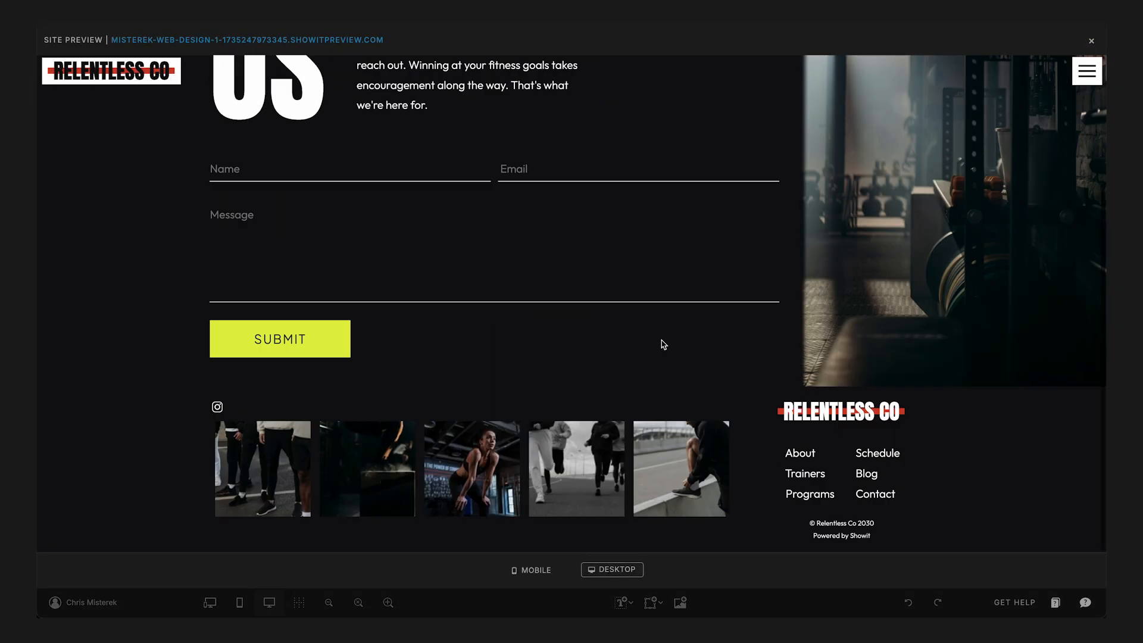
scroll(661, 343, "up", 3)
left_click(1093, 40)
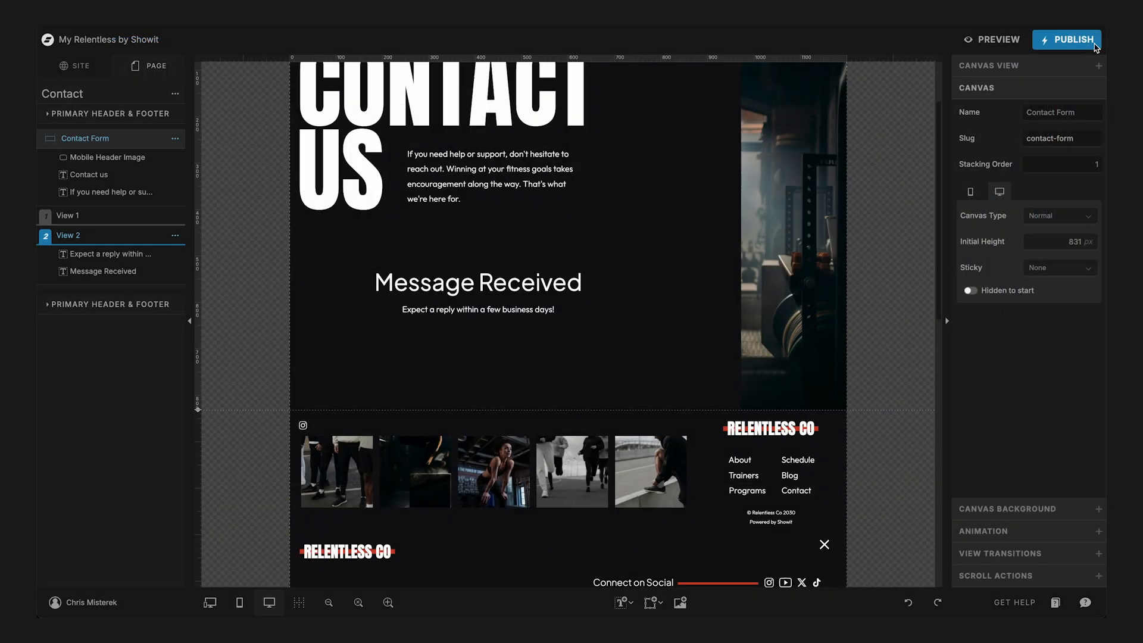